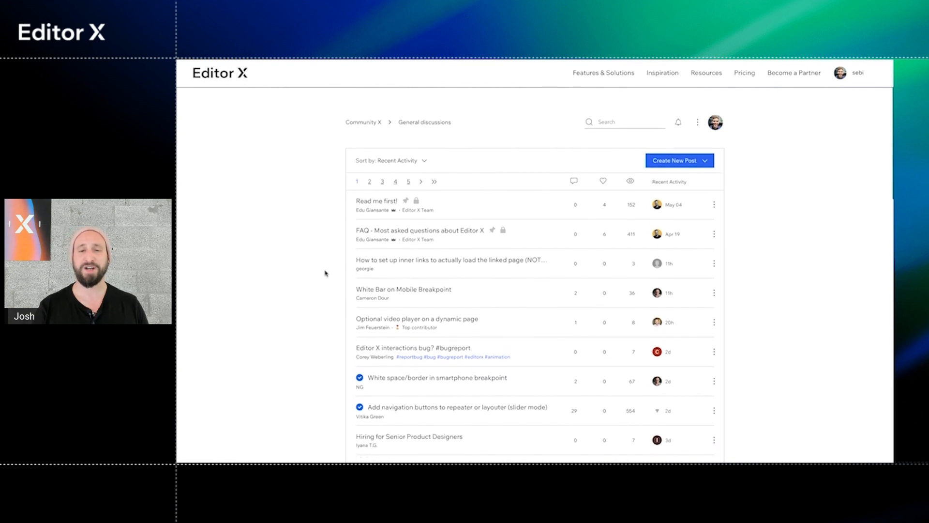
- Look through the posts in the community's General discussions forum, down to the end of the list and back
scroll(325, 274, down, 3)
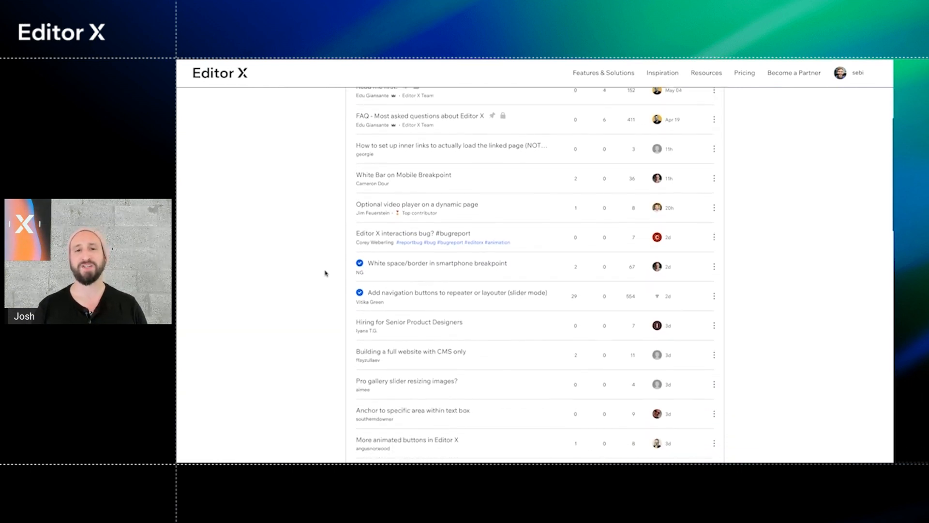
scroll(325, 273, down, 3)
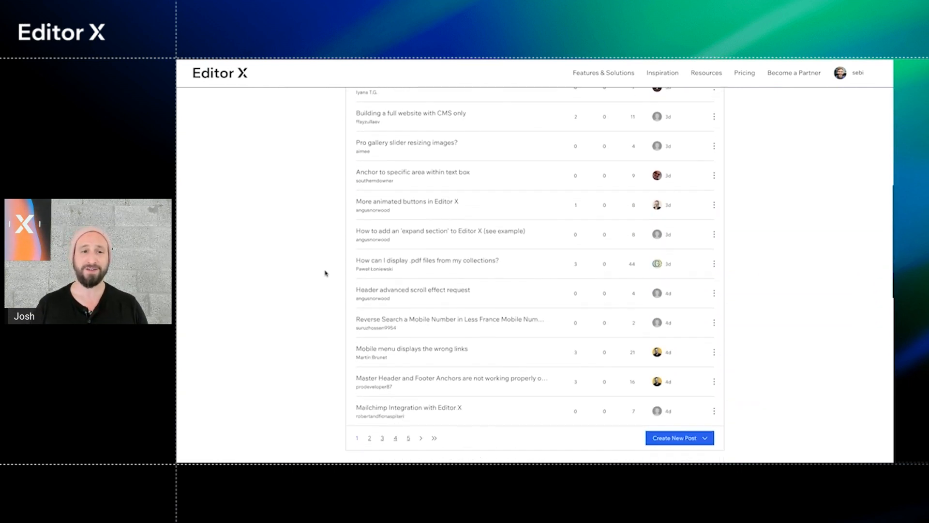
scroll(325, 273, up, 15)
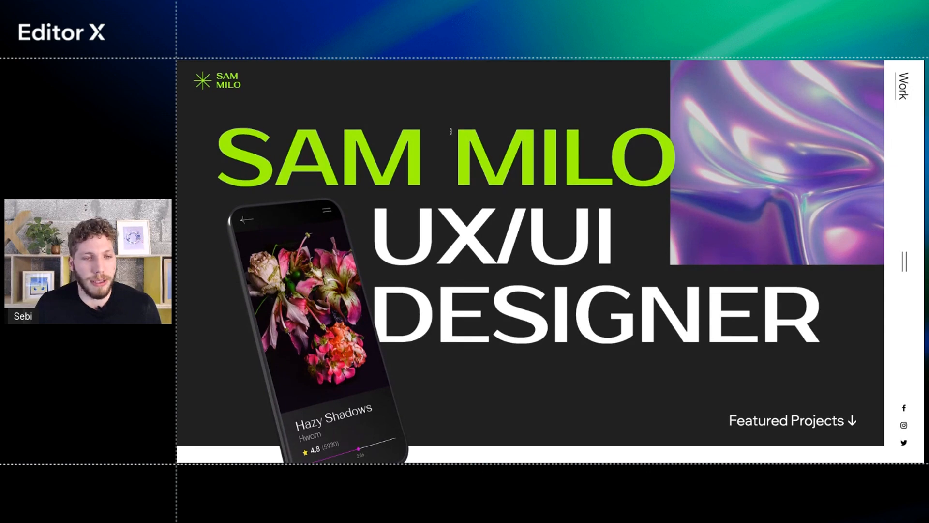
- Examine the UX/UI designer portfolio homepage from the hero through About, Recent collaborations and Latest designs, and return to its start
scroll(224, 247, down, 1)
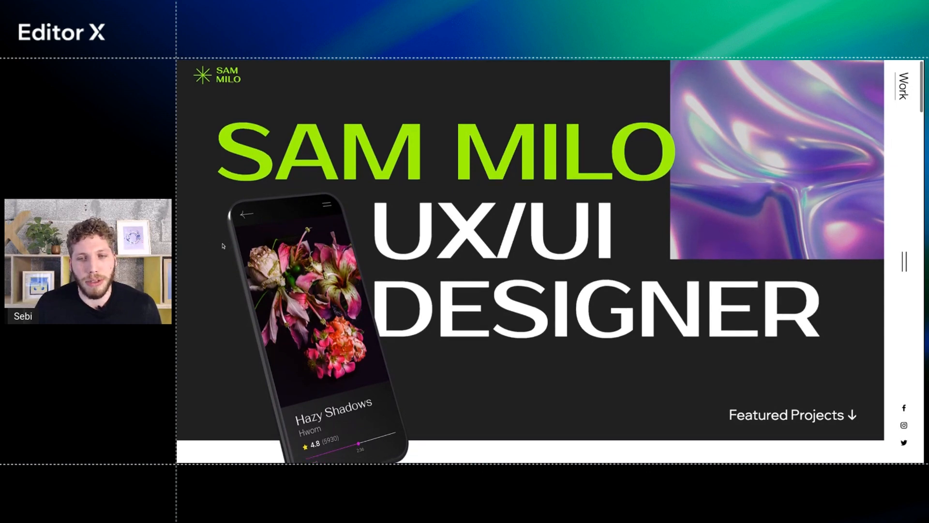
scroll(224, 247, down, 10)
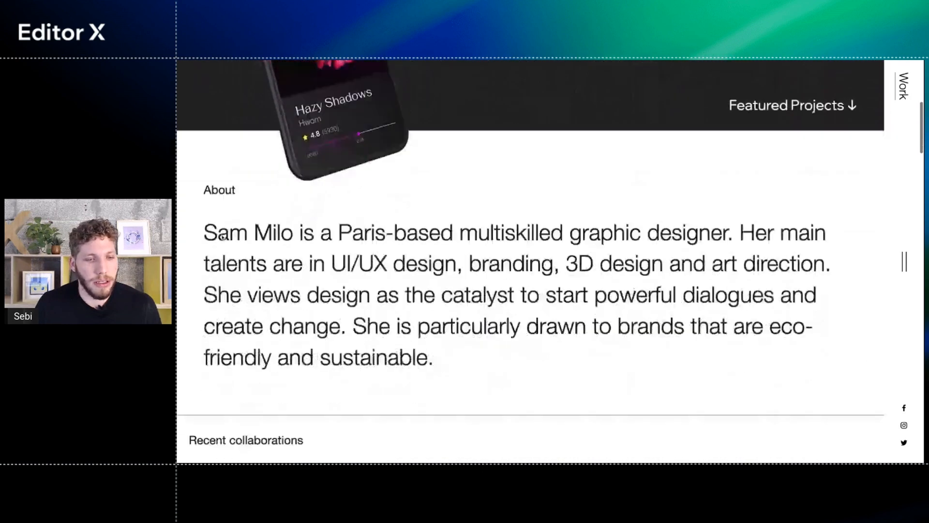
scroll(222, 237, down, 5)
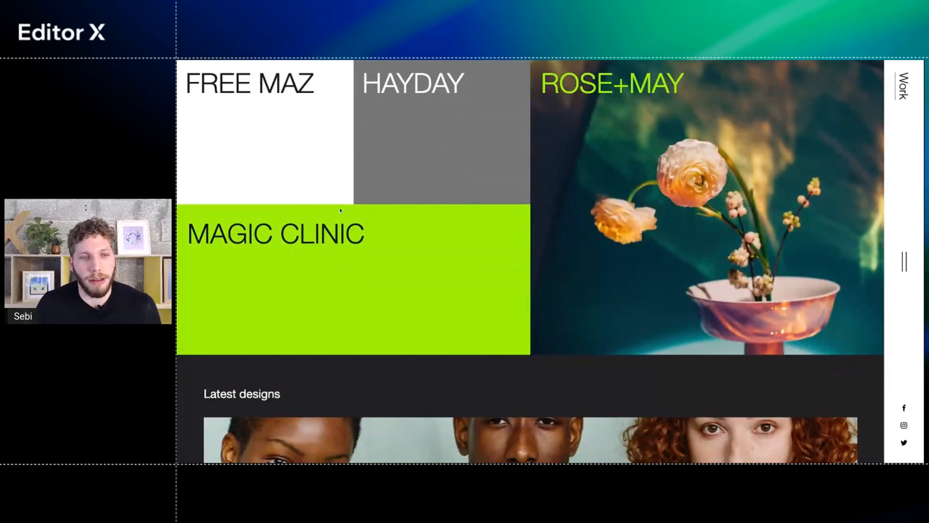
scroll(342, 208, down, 1)
scroll(342, 208, down, 5)
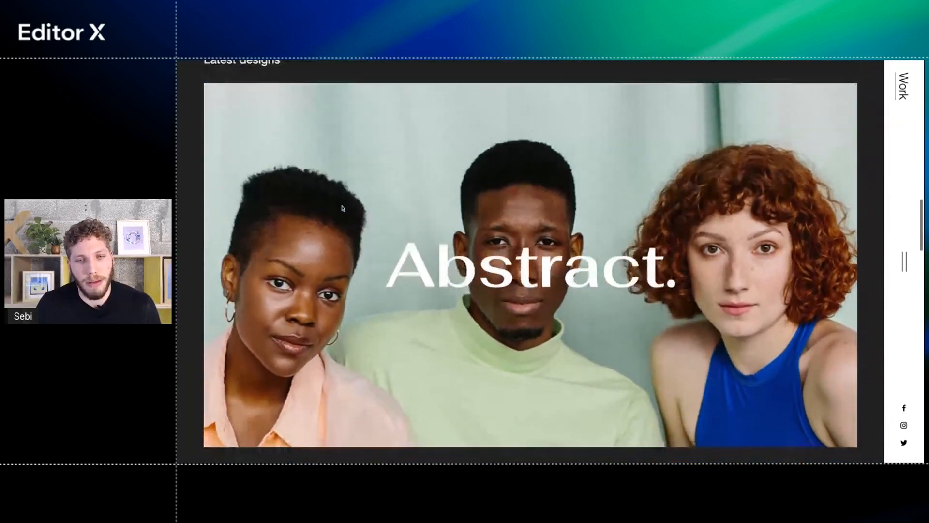
scroll(531, 262, down, 4)
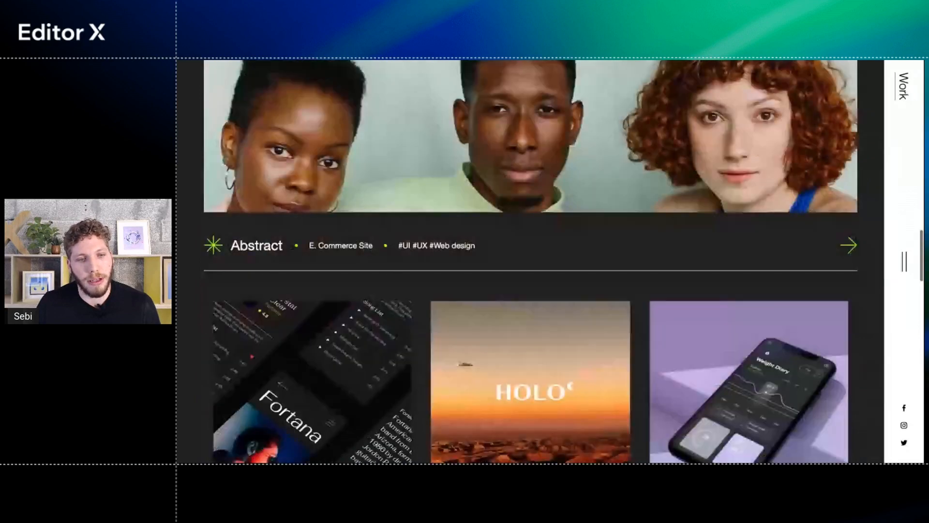
scroll(531, 261, up, 20)
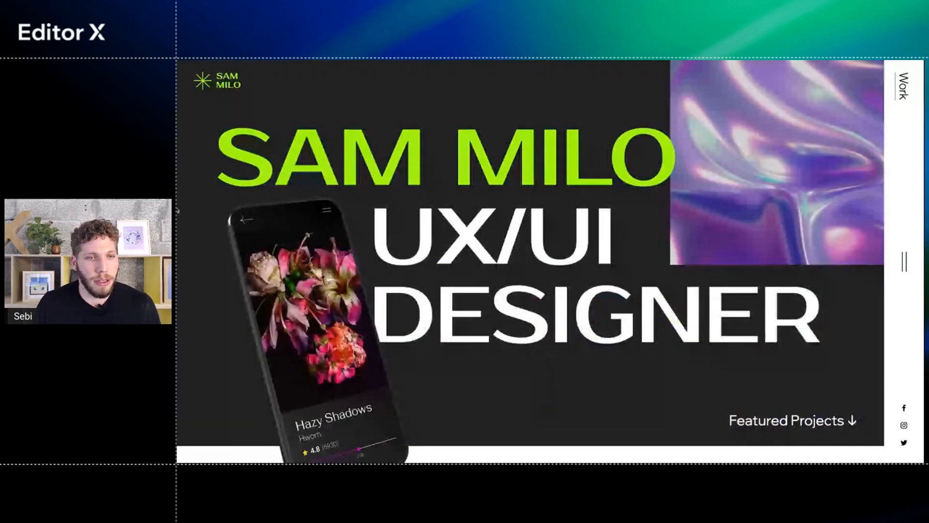
- Check the portfolio page's responsive layout by narrowing the browser window to tablet and mobile widths, and widen it again
drag(178, 211, 321, 211)
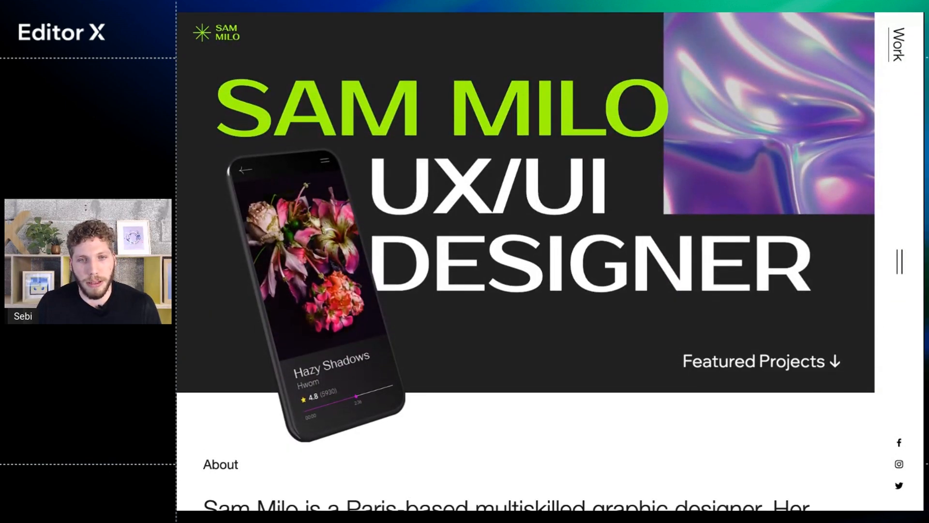
drag(176, 210, 313, 210)
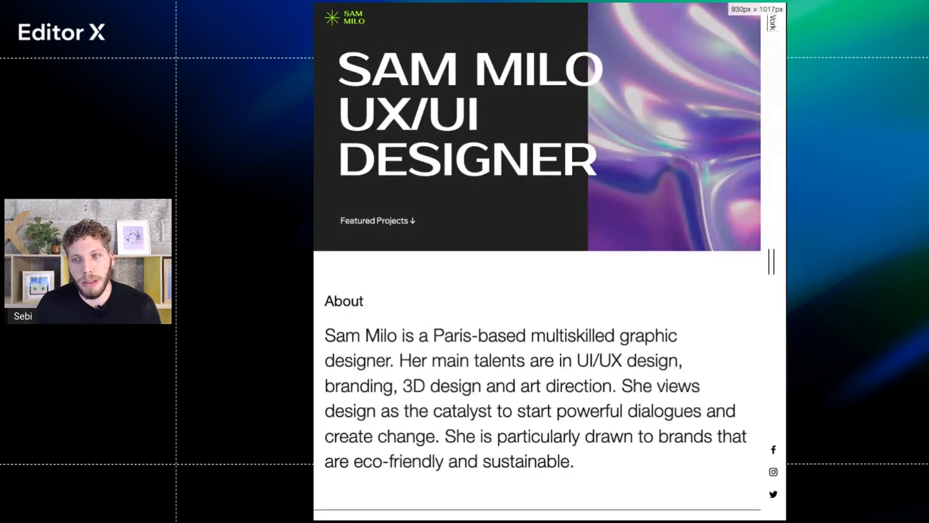
drag(787, 261, 690, 261)
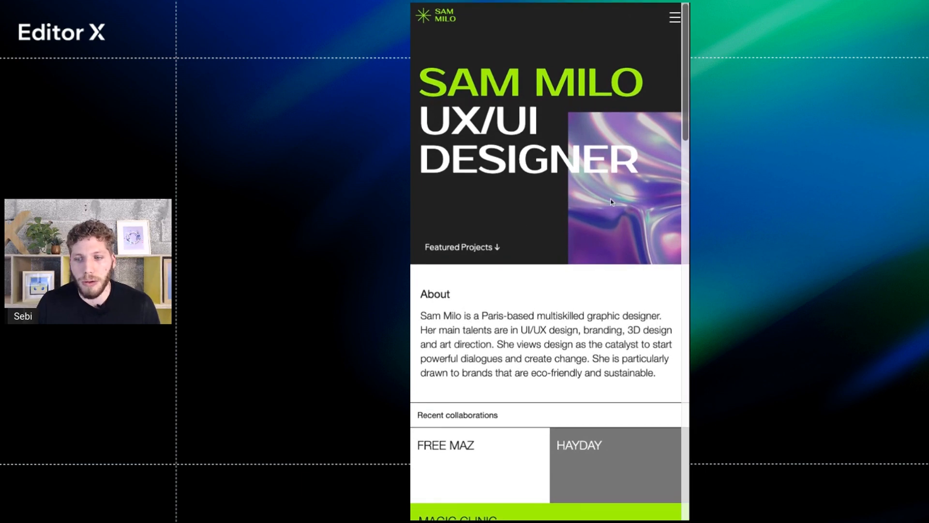
scroll(611, 203, down, 5)
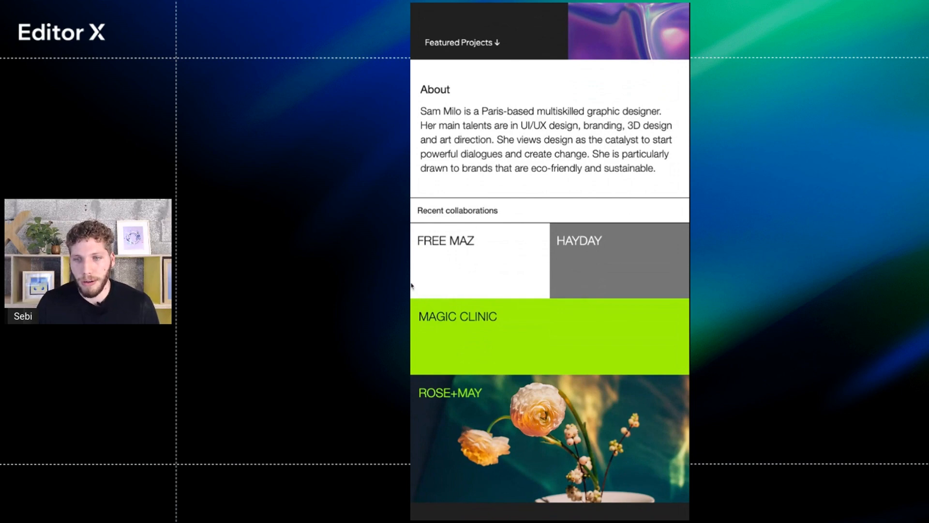
drag(411, 286, 176, 285)
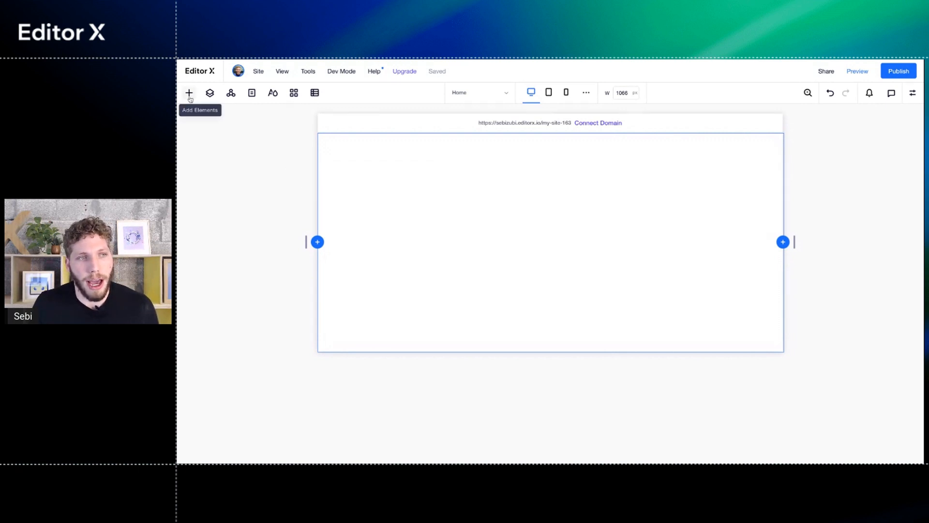
- Open the library of addable elements and look over its button, menu and search, and decorative elements
click(189, 94)
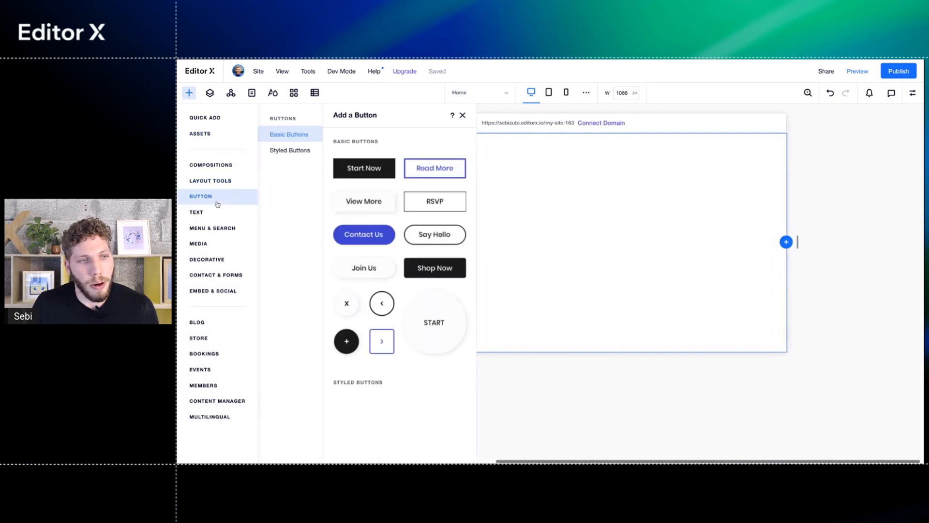
mouse_move(210, 216)
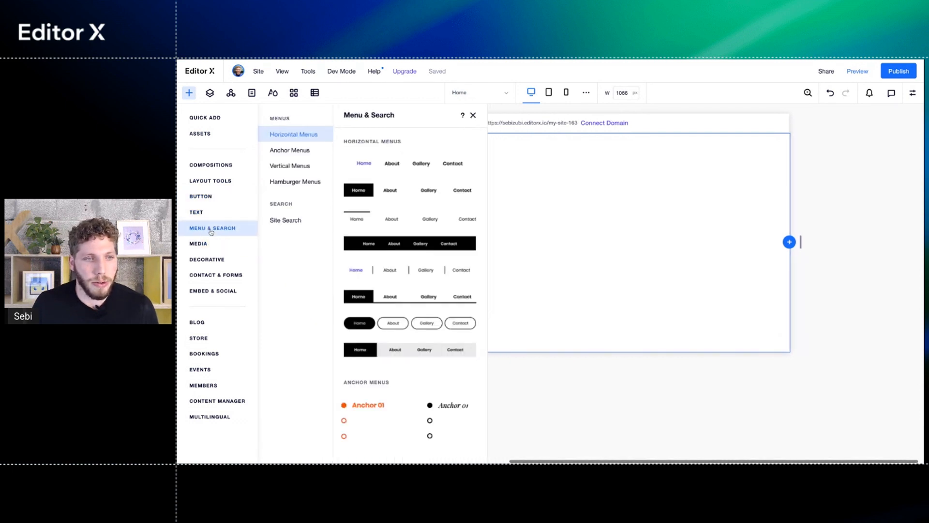
mouse_move(221, 260)
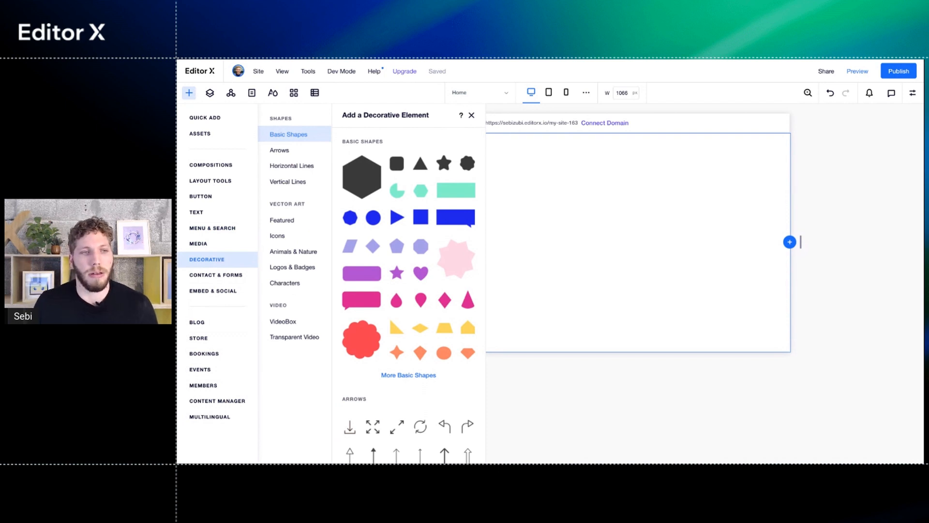
- Review the layout tools among the addable elements, including empty boxes, grids, layouters and repeaters
click(227, 186)
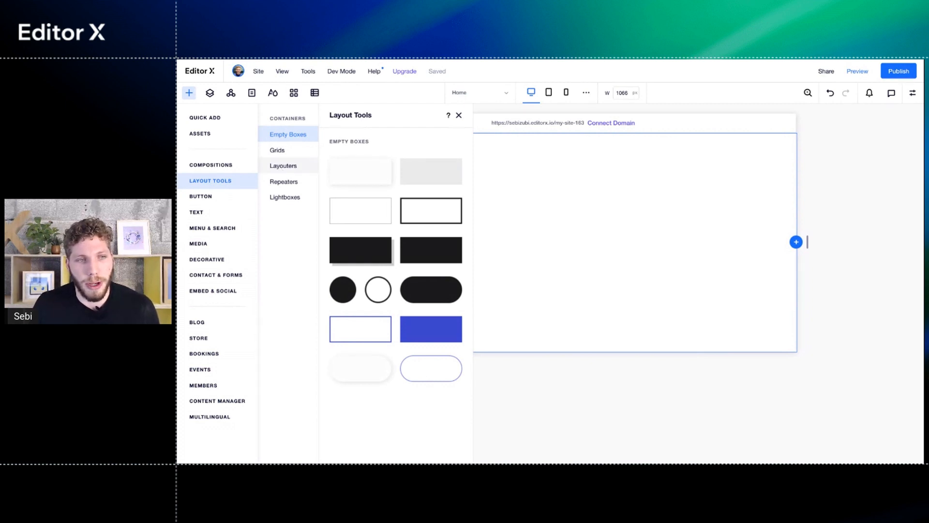
click(278, 150)
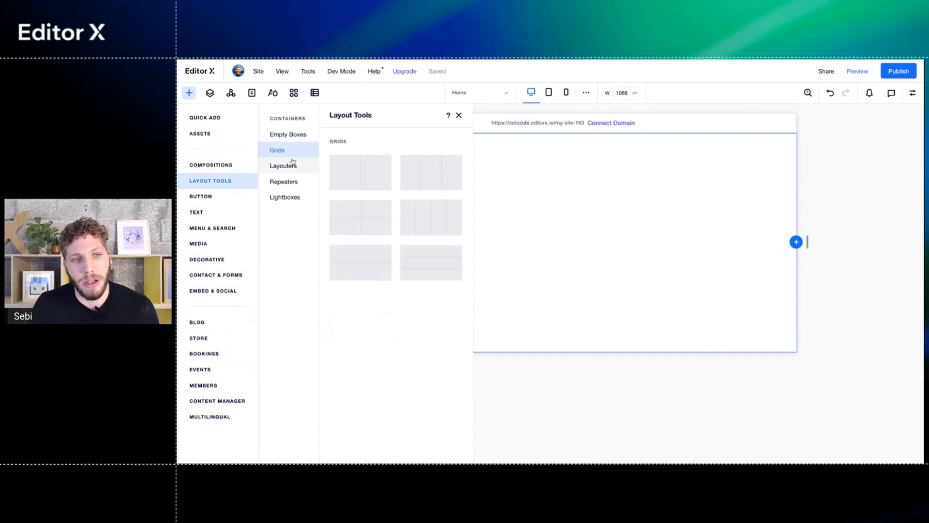
click(294, 166)
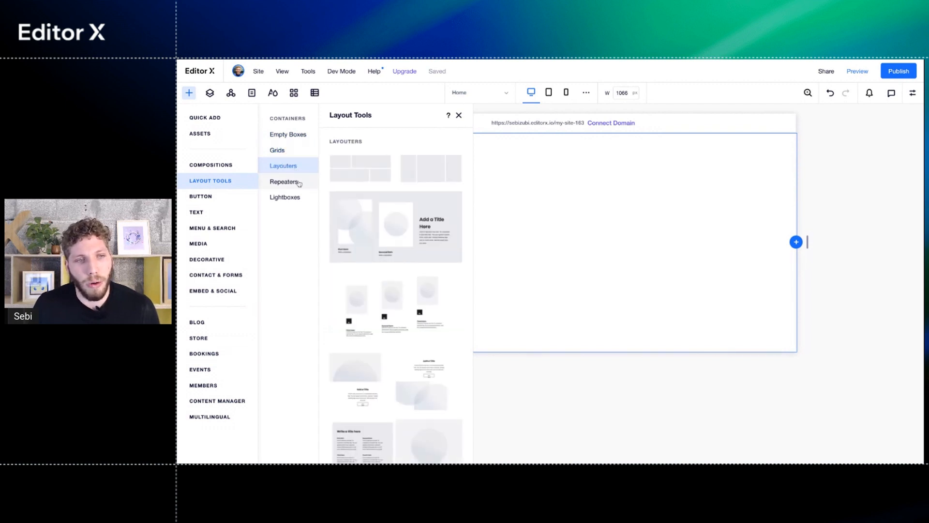
click(299, 182)
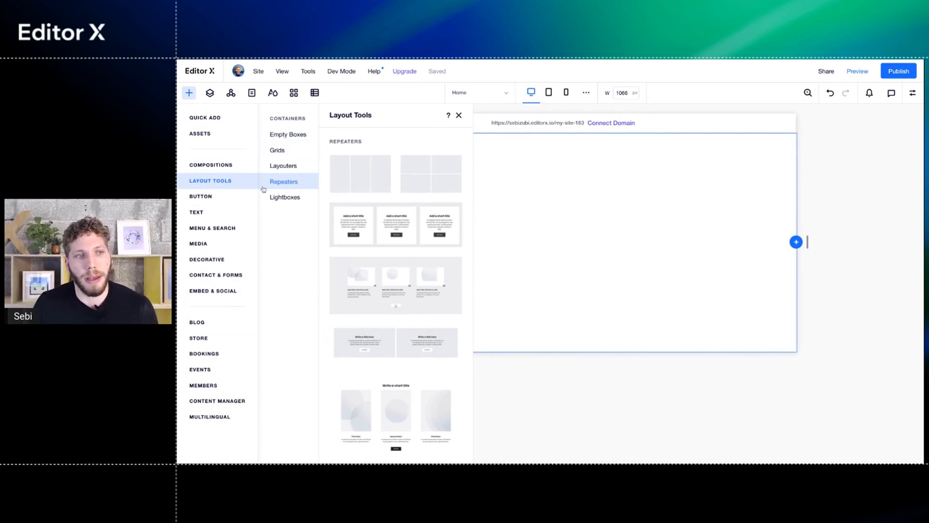
- Browse the ready-made compositions, viewing the Resume sections, the designed Boxes and the Welcome sections
click(211, 165)
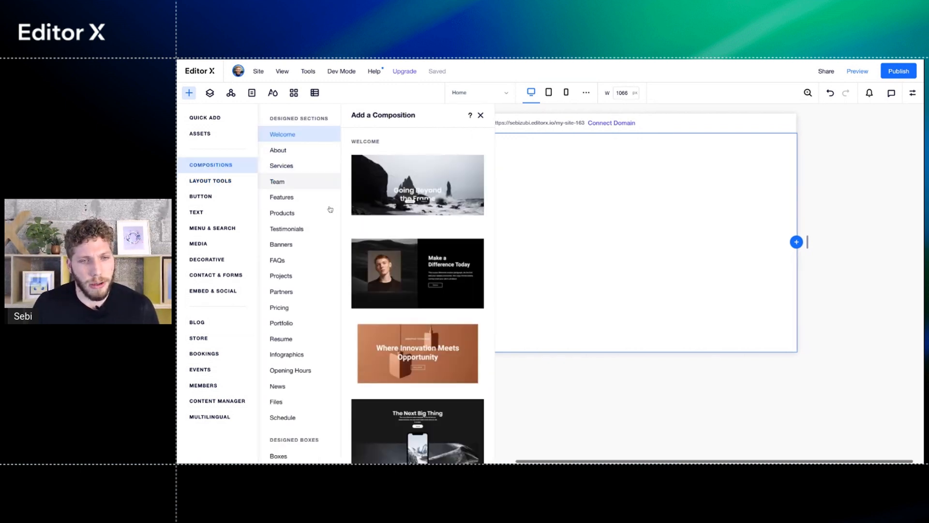
scroll(324, 255, down, 1)
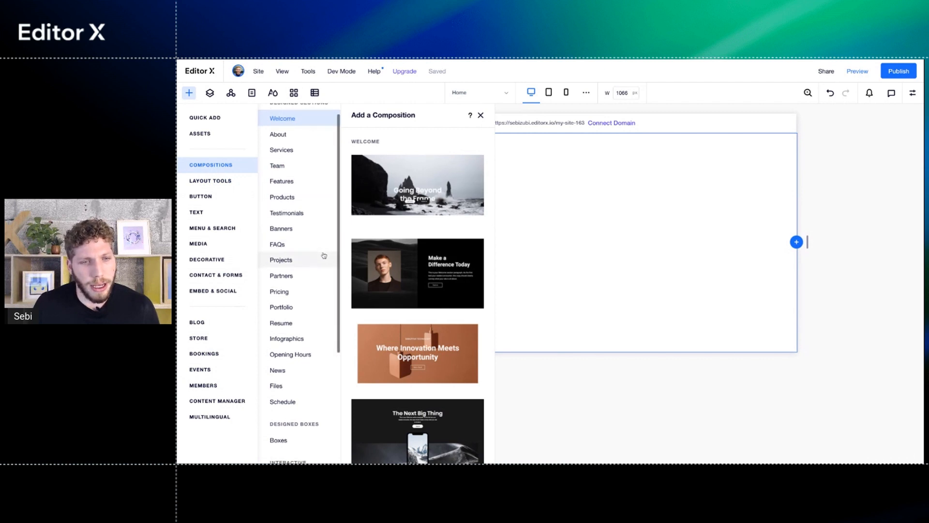
scroll(324, 256, down, 2)
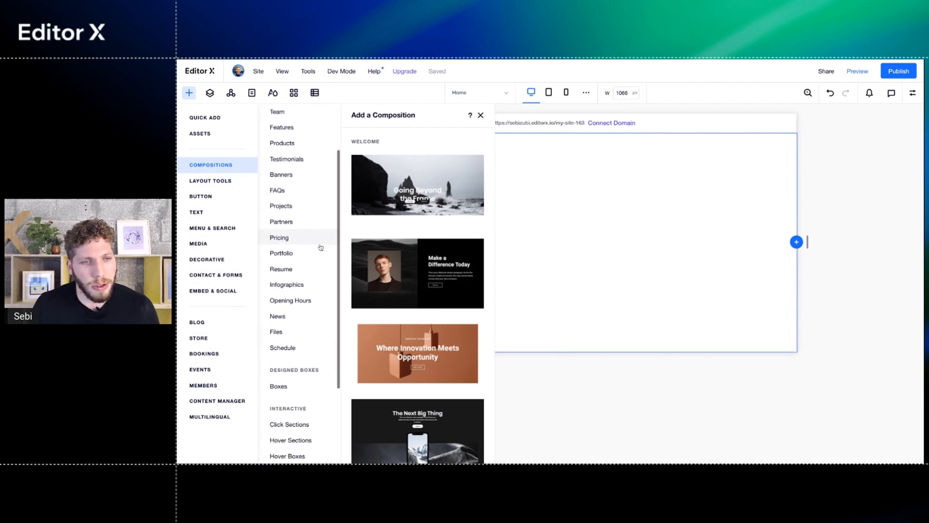
click(305, 272)
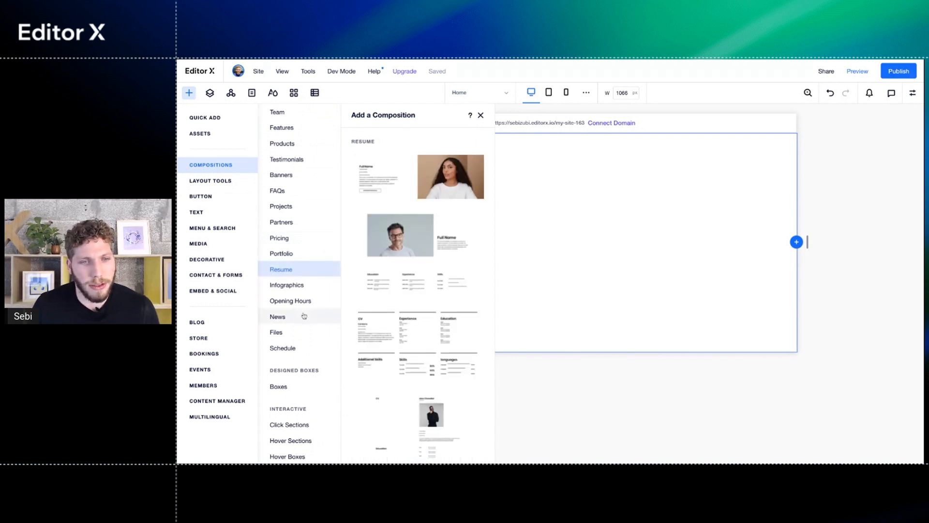
scroll(303, 315, down, 1)
scroll(303, 315, down, 5)
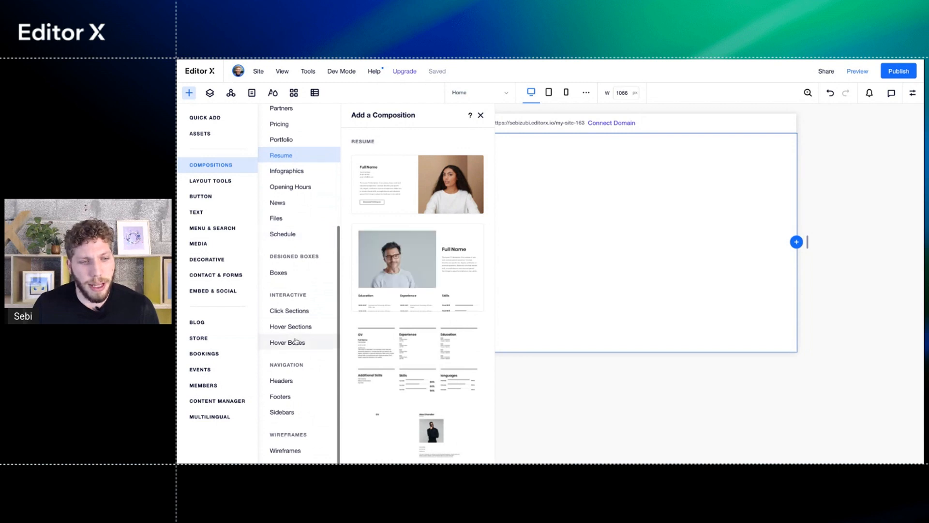
scroll(297, 396, up, 2)
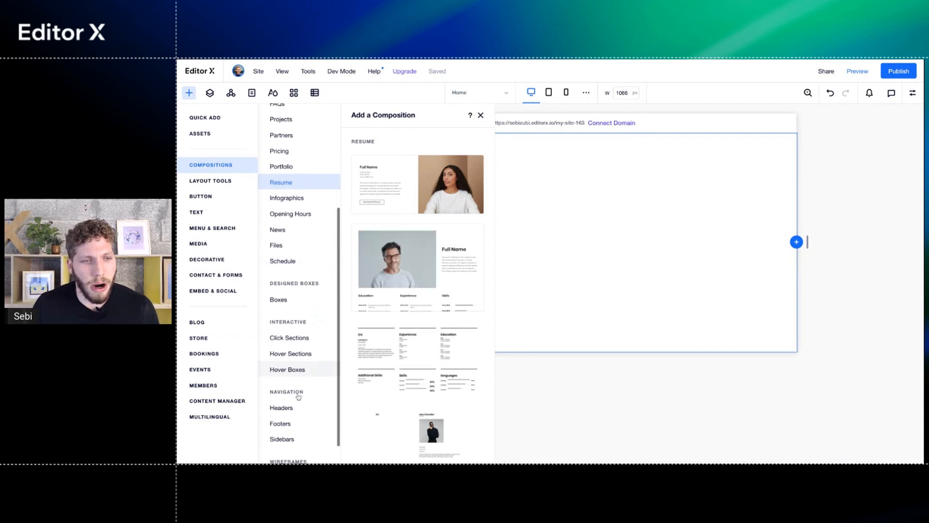
click(287, 310)
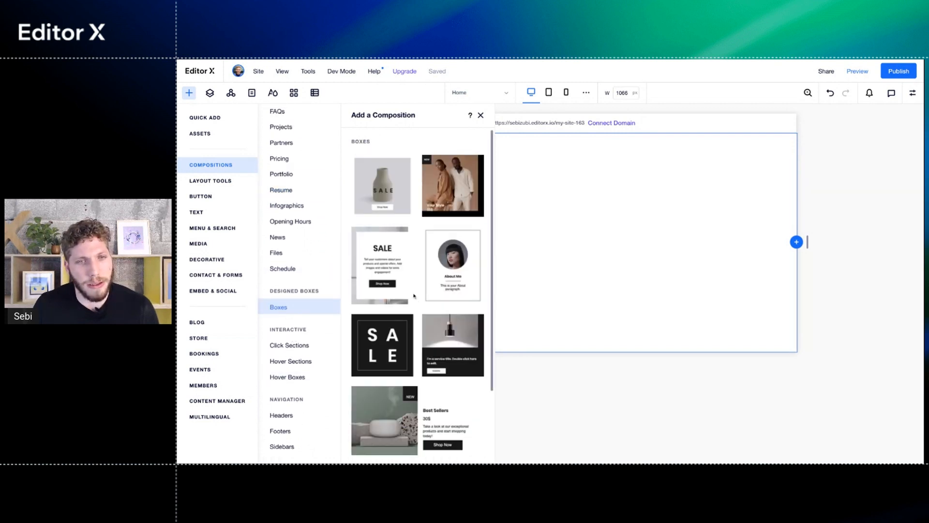
scroll(317, 262, up, 3)
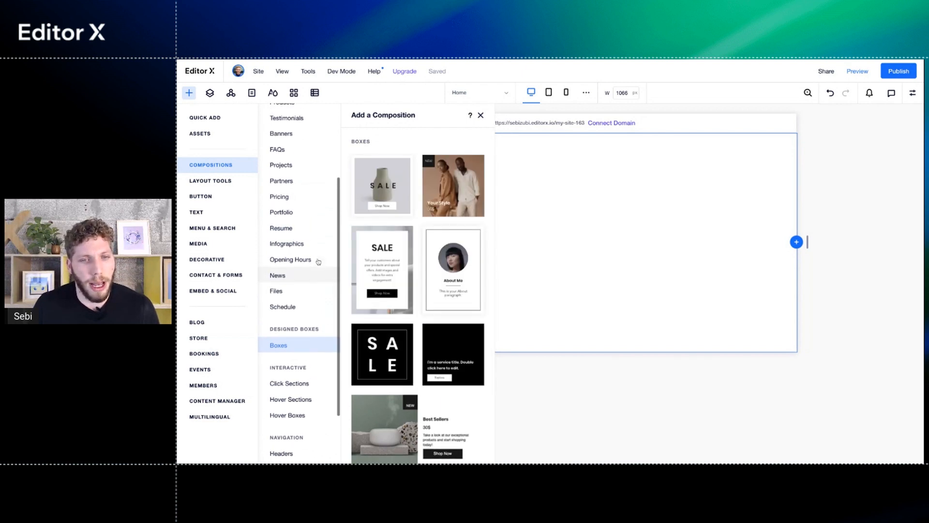
scroll(318, 262, up, 3)
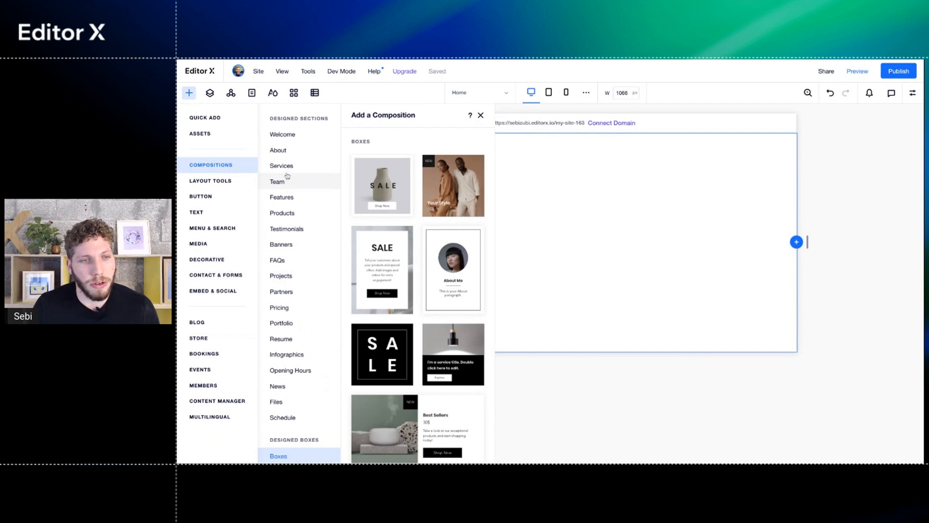
click(292, 139)
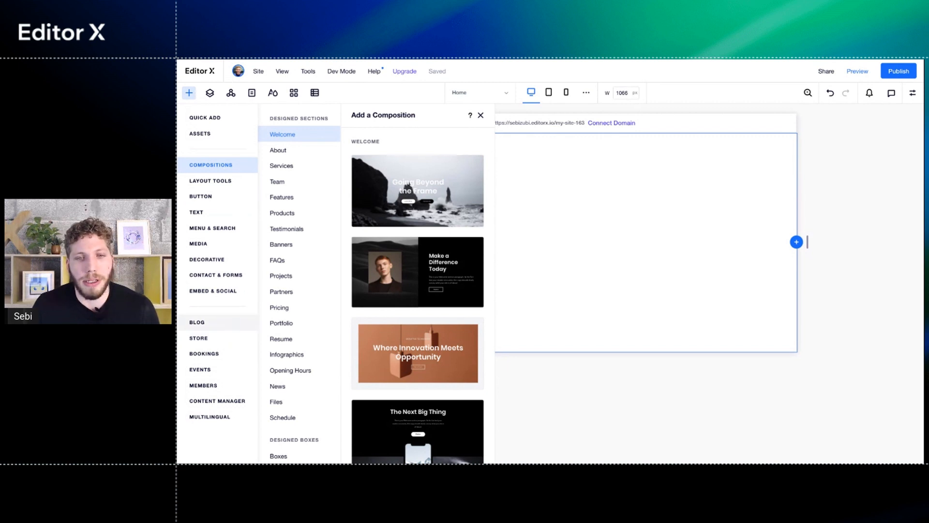
- Look through the business features that can be added: Blog, Store, Bookings, Events, Members and Content Manager, and close the element library
click(213, 322)
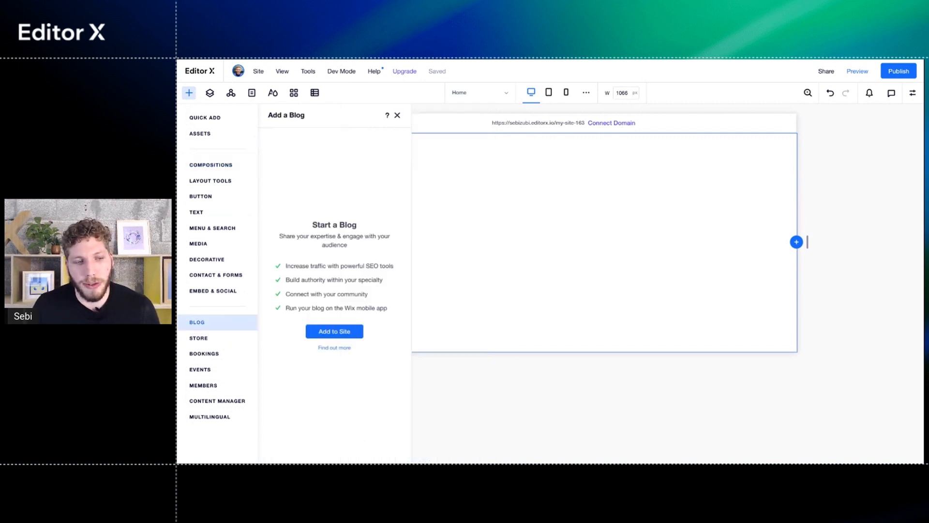
click(227, 341)
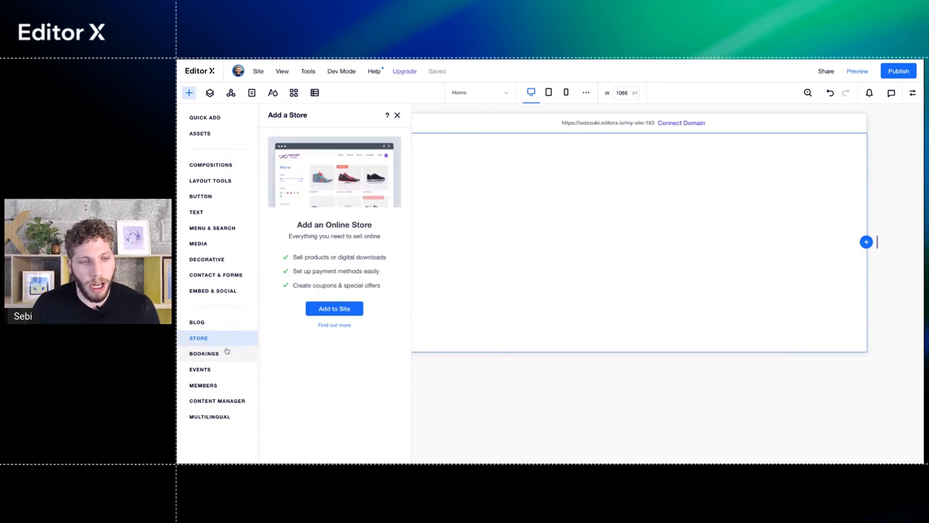
click(227, 353)
click(222, 371)
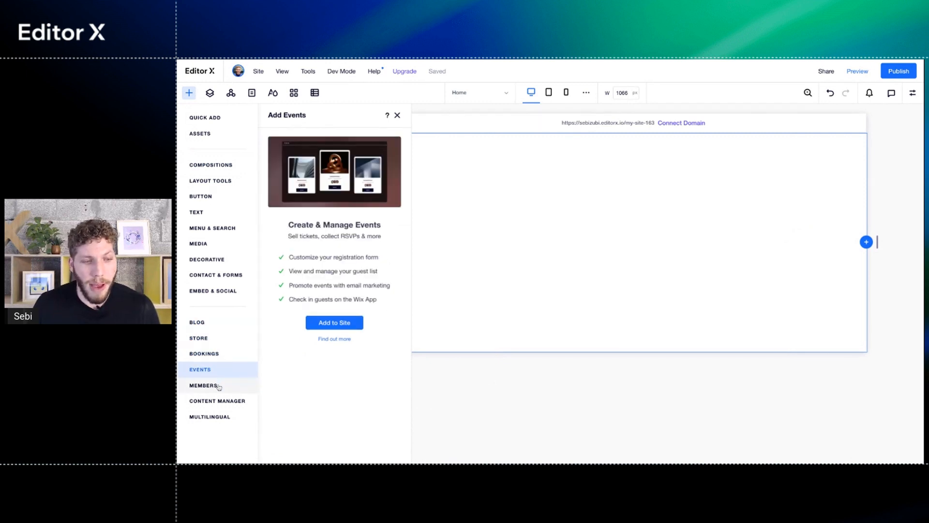
click(219, 386)
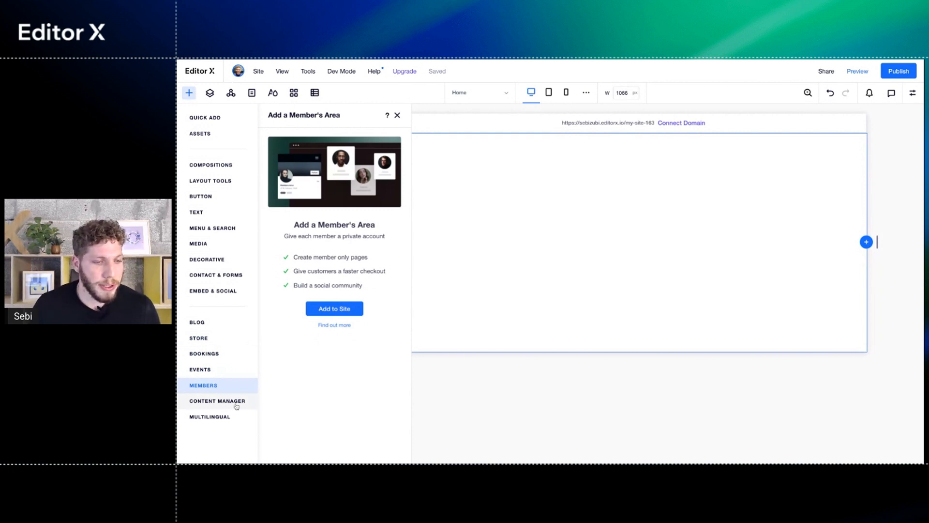
click(220, 404)
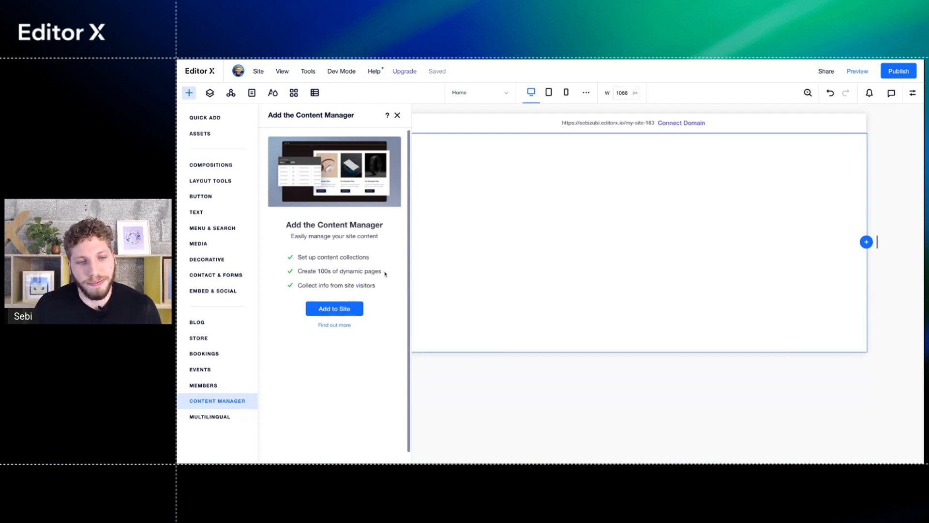
click(399, 116)
mouse_move(341, 72)
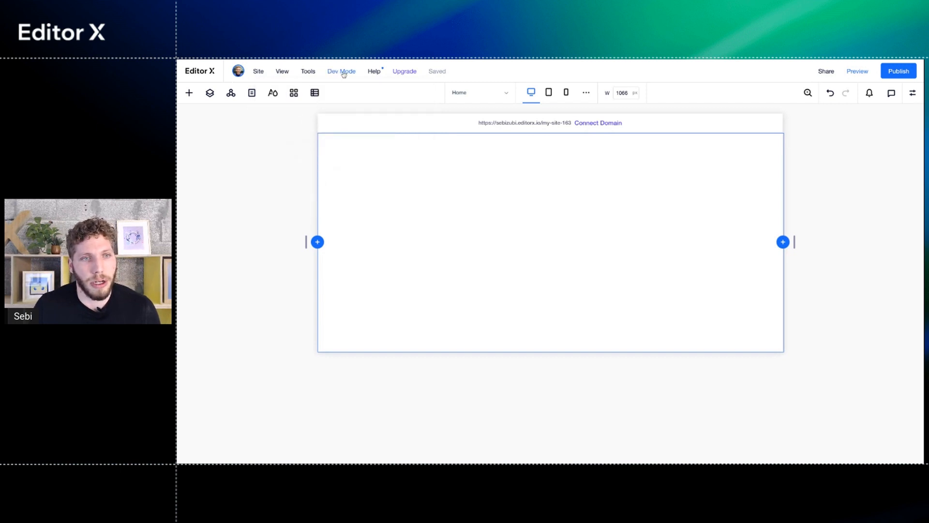
- Add a second section with the Blank layout below the first one on the Home page and select it in the layer structure
click(188, 92)
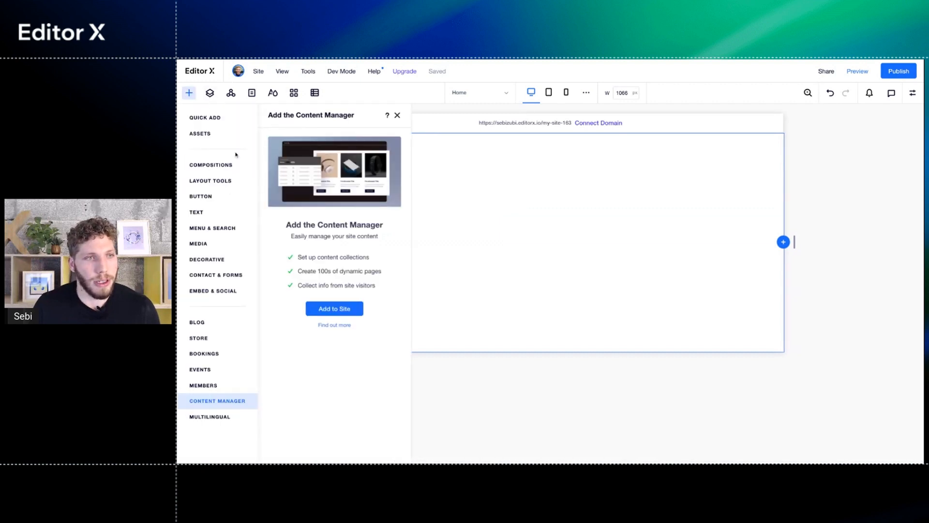
click(210, 94)
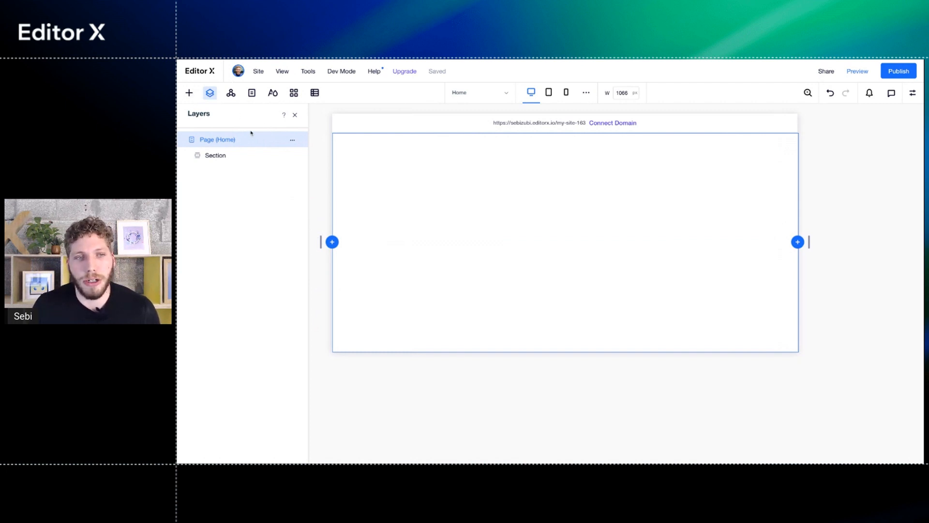
click(504, 301)
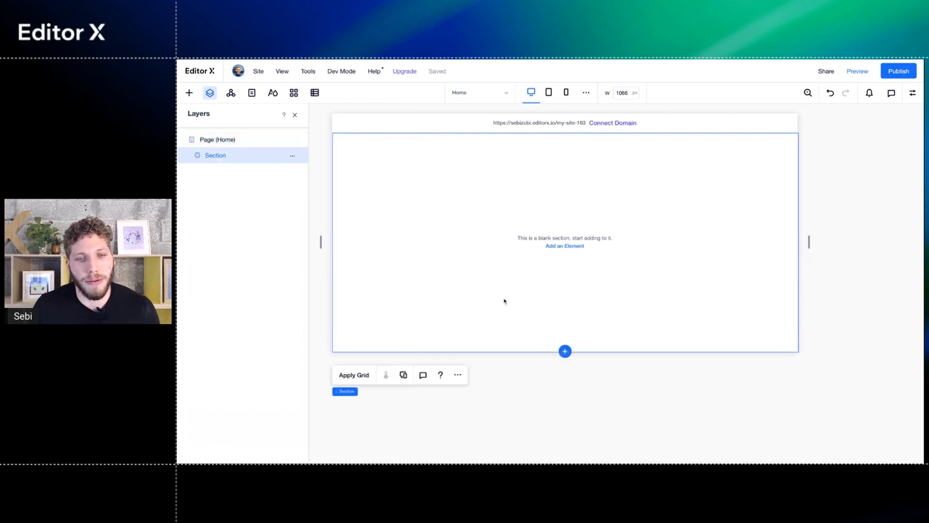
click(566, 353)
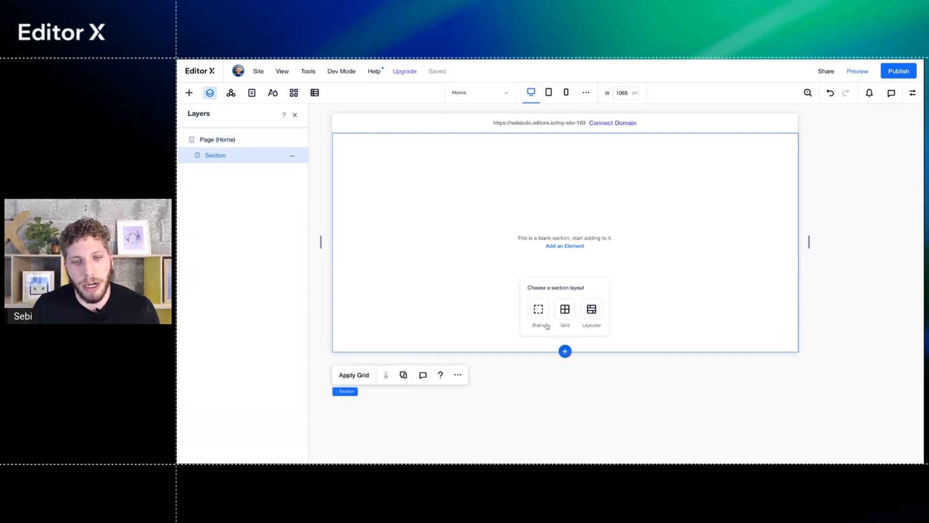
click(538, 310)
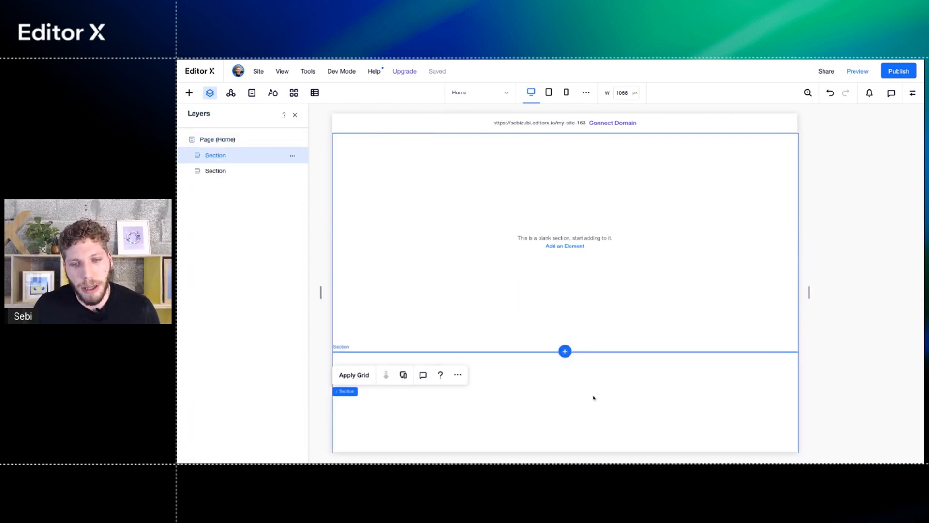
click(225, 179)
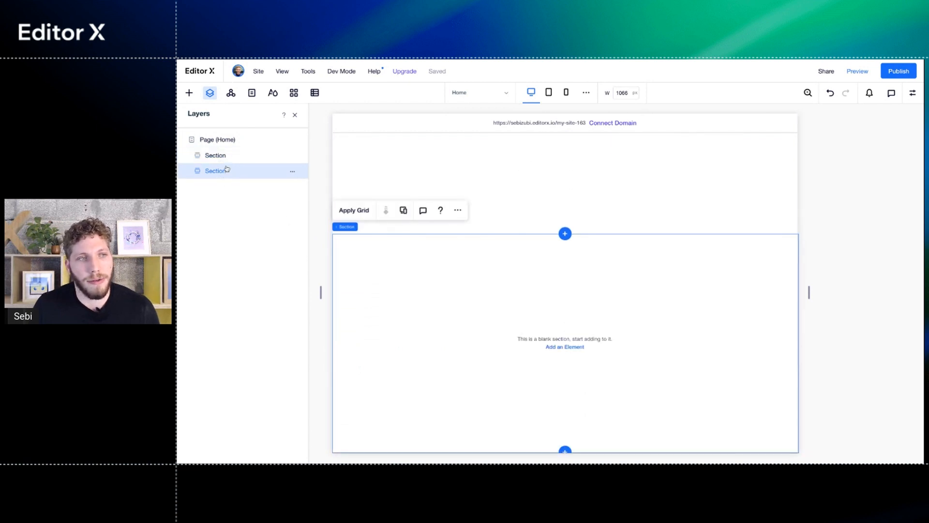
- Place a Heading 1 text theme in the upper section and check how it is nested in the layer structure
click(188, 93)
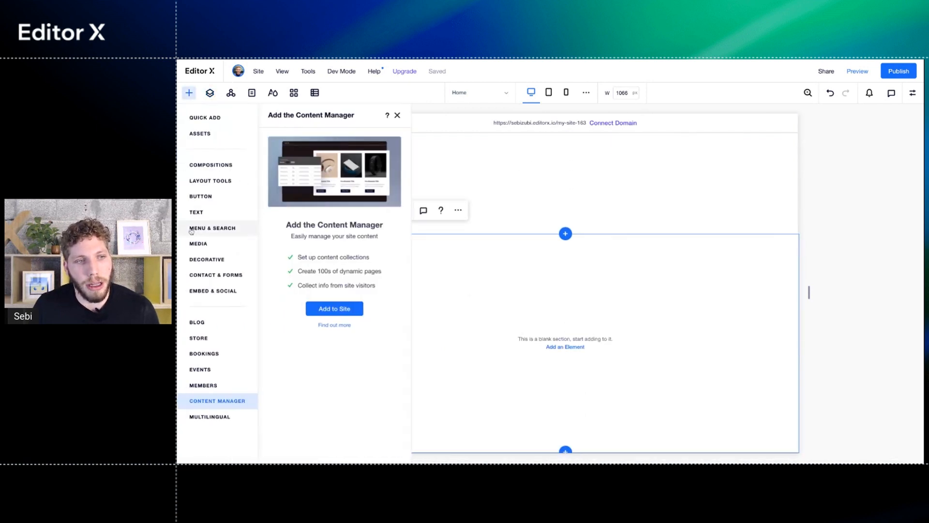
click(208, 212)
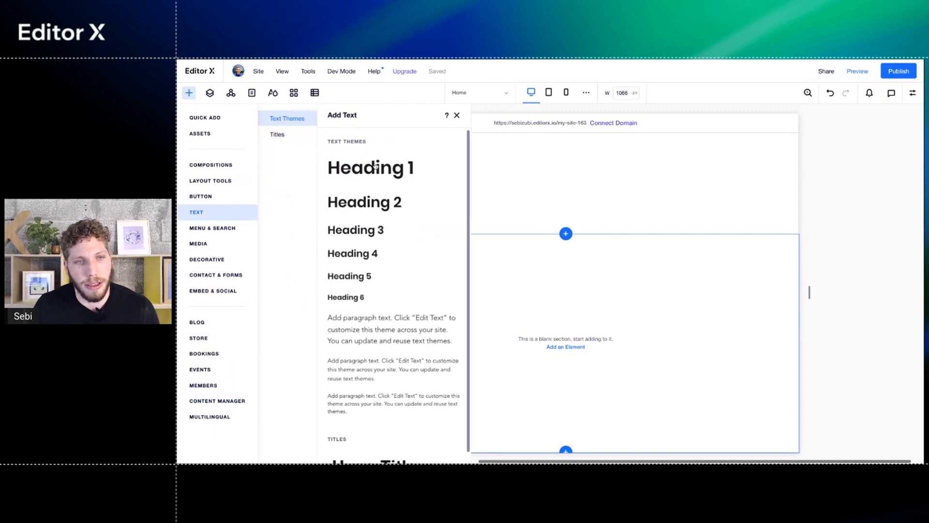
drag(367, 168, 432, 168)
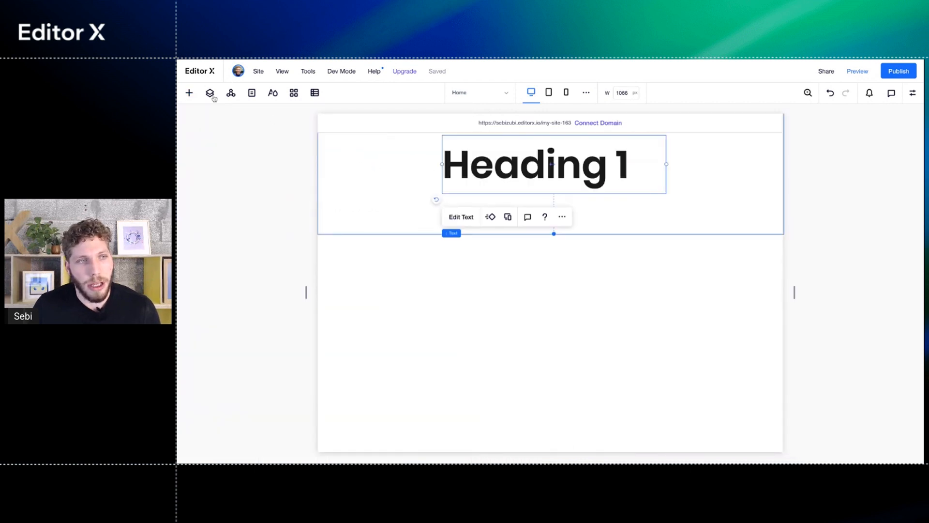
click(209, 93)
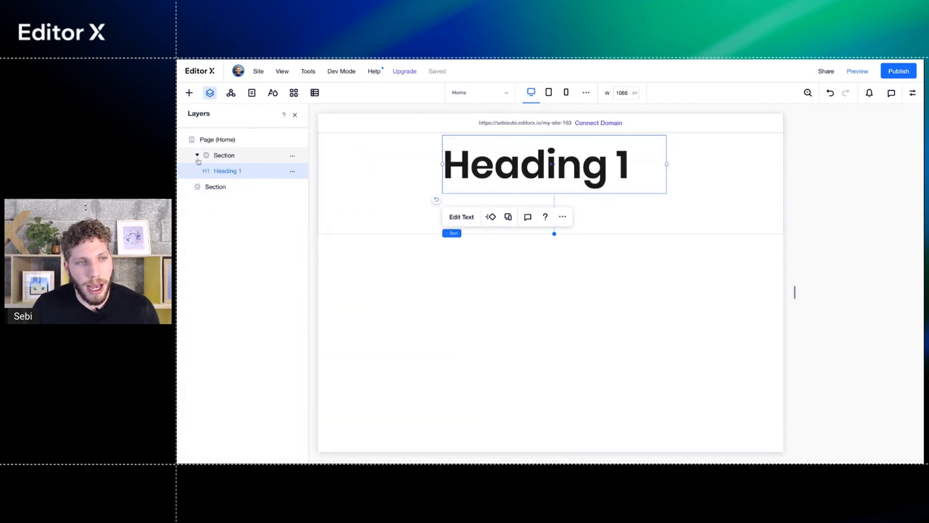
click(197, 155)
click(197, 155)
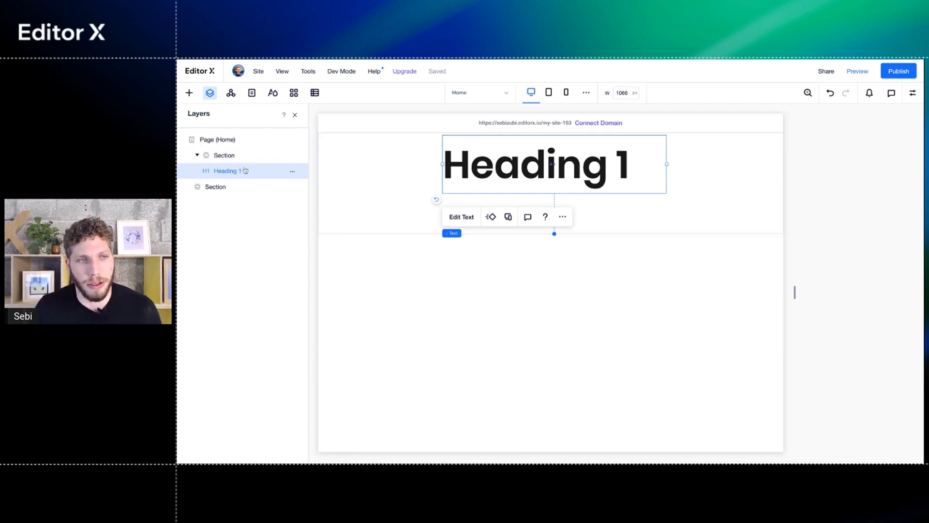
- Review the site's masters, its list of pages and its typography styles
click(231, 94)
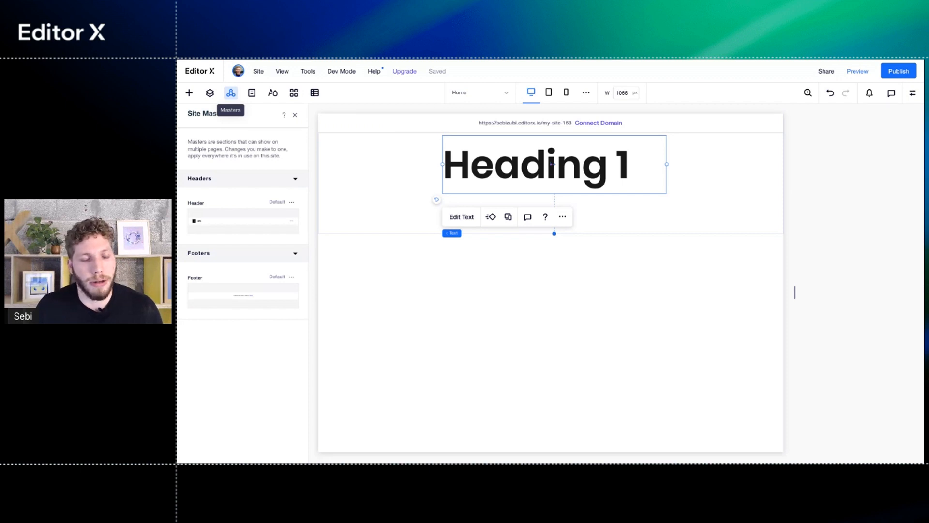
click(252, 94)
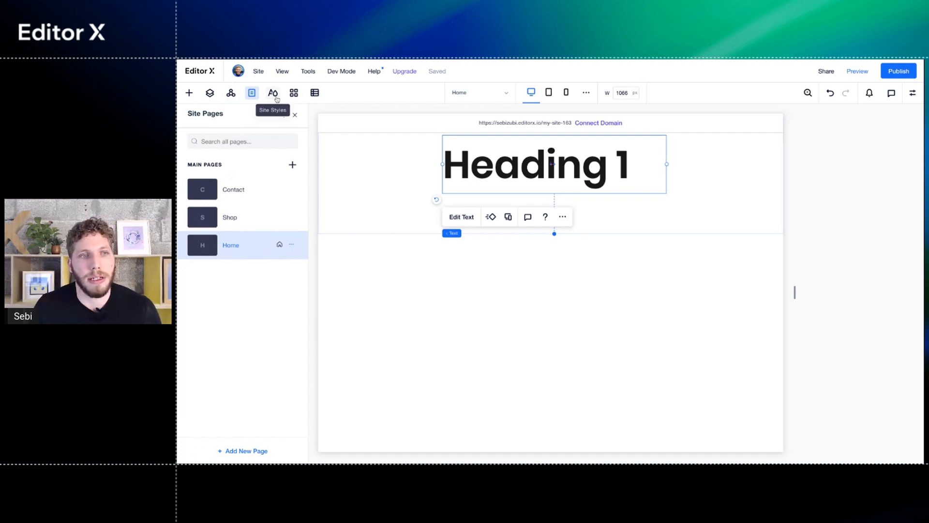
click(276, 98)
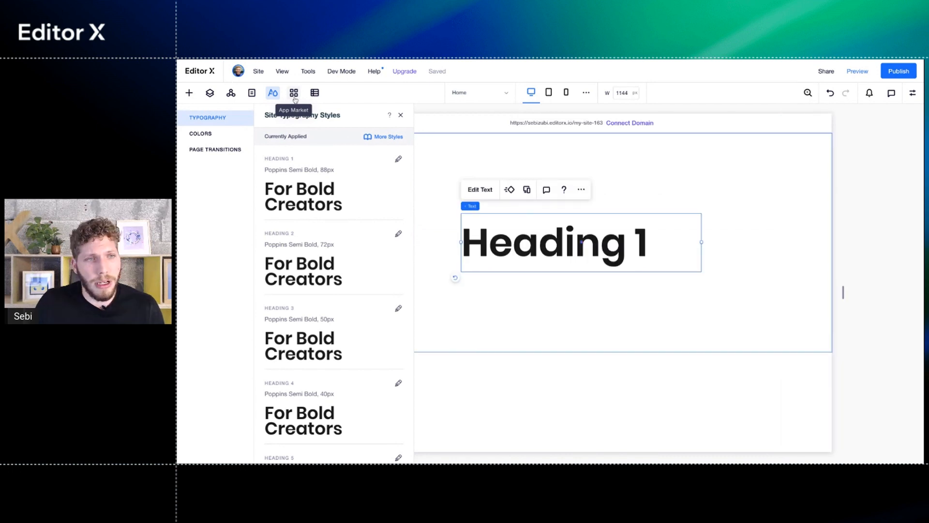
- Browse the App Market home for recommended, trending and Wix business apps, and view the Content Manager introduction
click(293, 94)
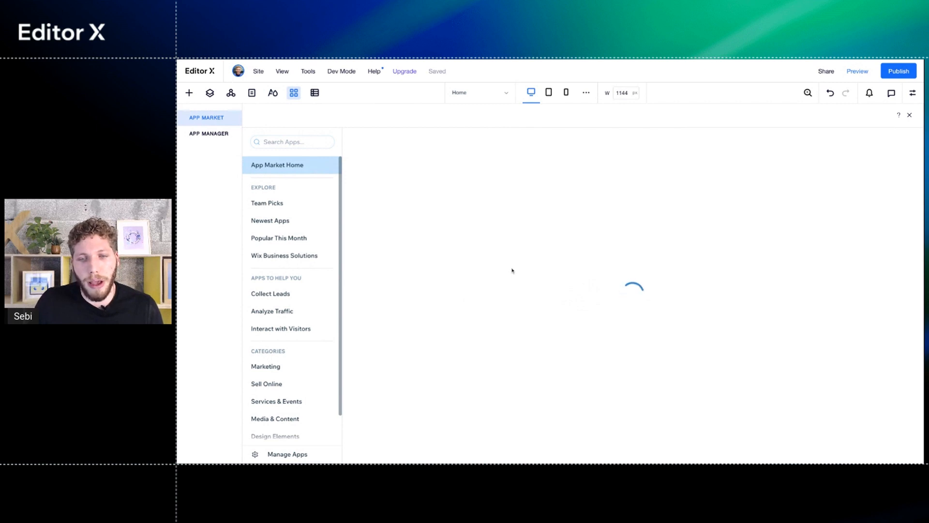
scroll(643, 295, down, 5)
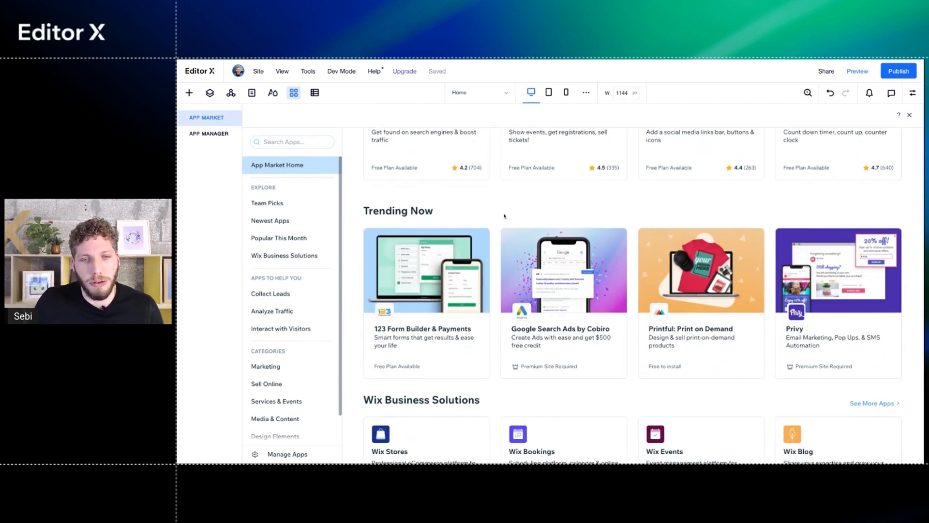
scroll(501, 228, up, 1)
scroll(501, 234, up, 4)
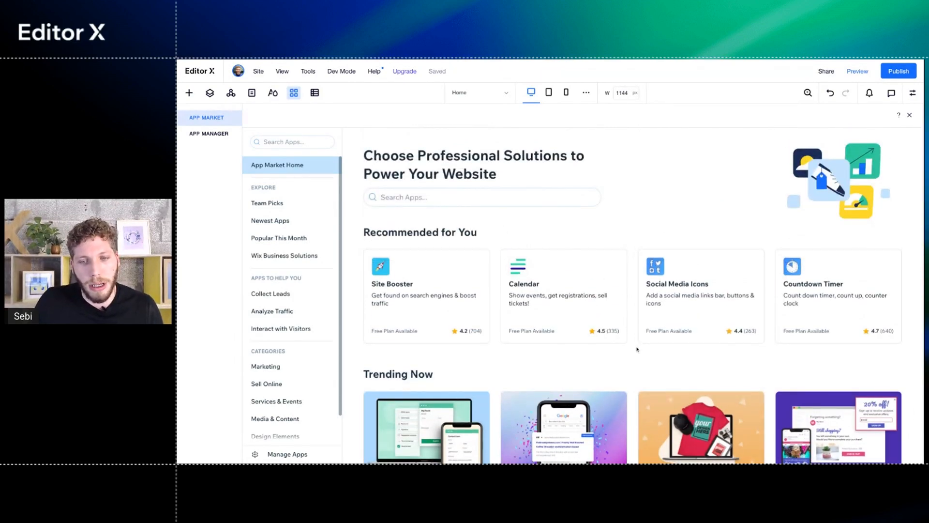
scroll(634, 353, down, 2)
scroll(635, 353, down, 4)
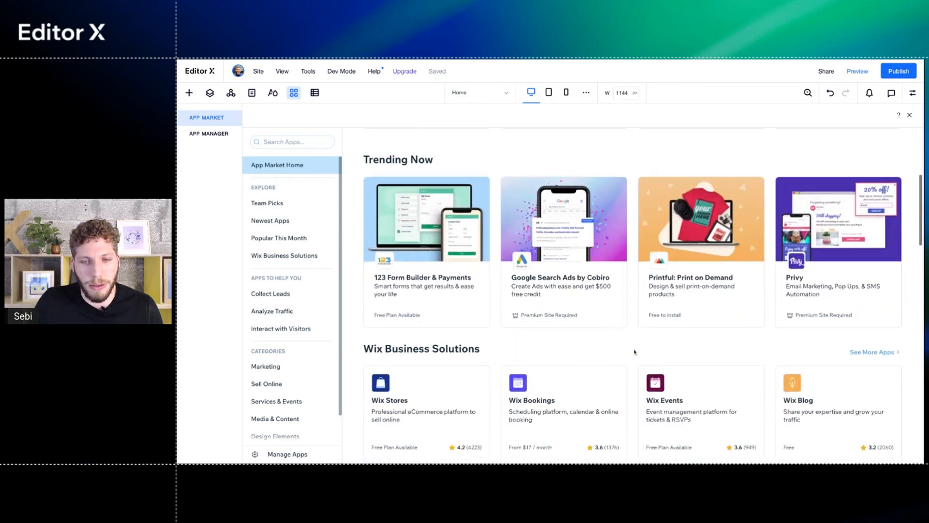
scroll(634, 352, up, 5)
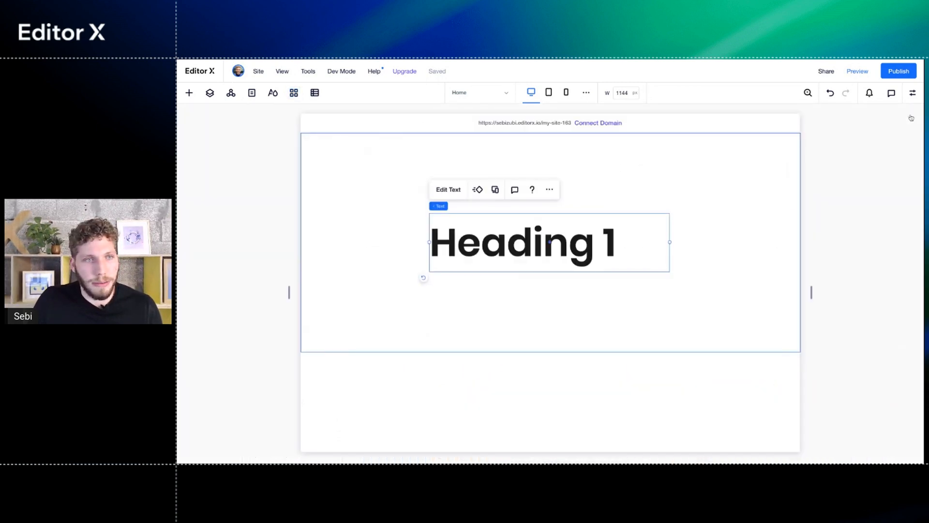
click(909, 115)
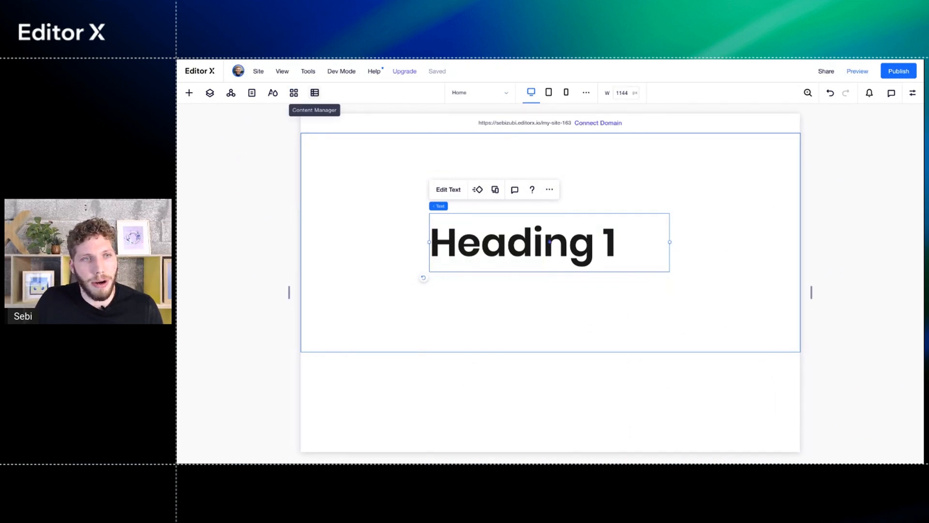
click(314, 92)
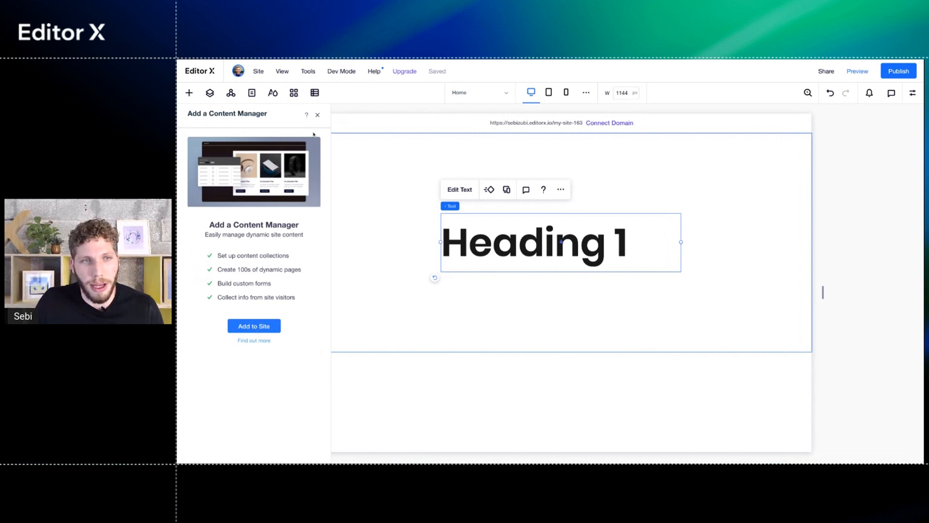
click(318, 115)
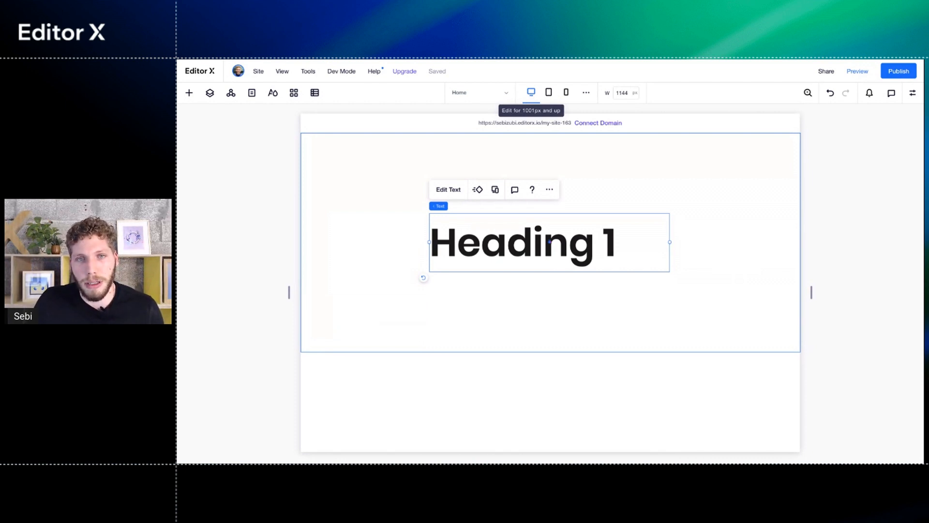
- Check the heading at the tablet and mobile breakpoints and return to the desktop breakpoint
click(549, 93)
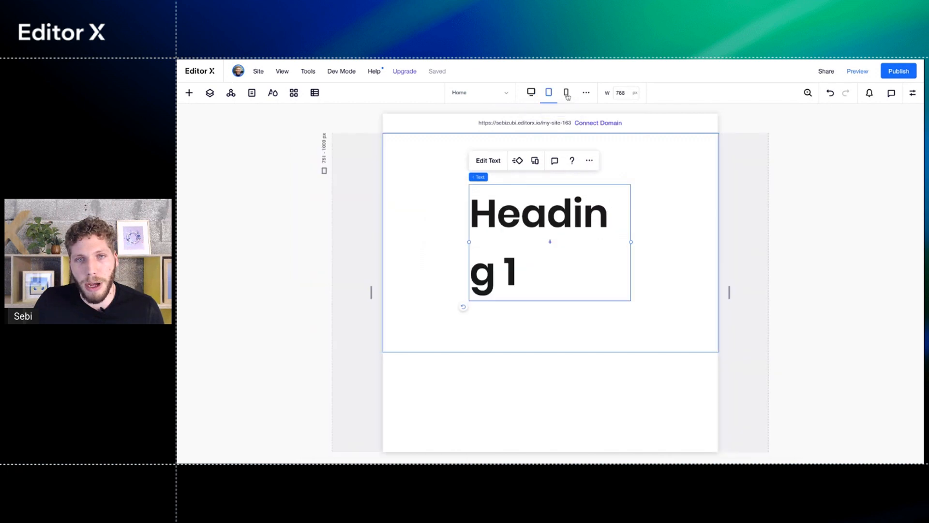
click(566, 94)
click(532, 96)
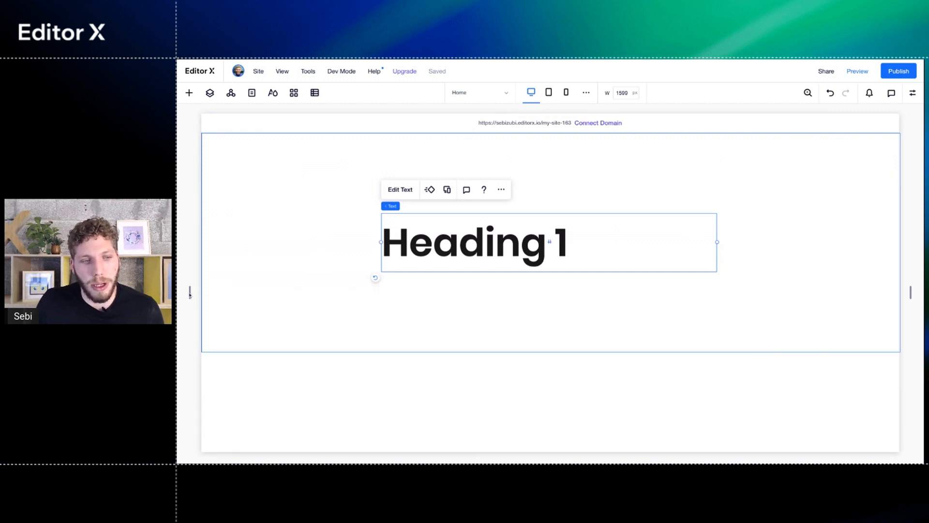
- Vary the desktop canvas width, ending at 1487 px, to check how the page responds
drag(190, 292, 221, 292)
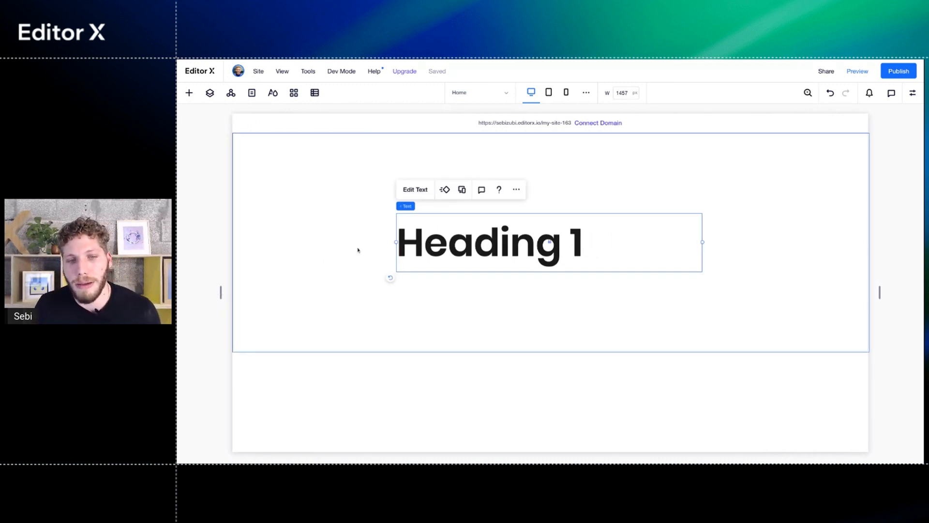
click(253, 335)
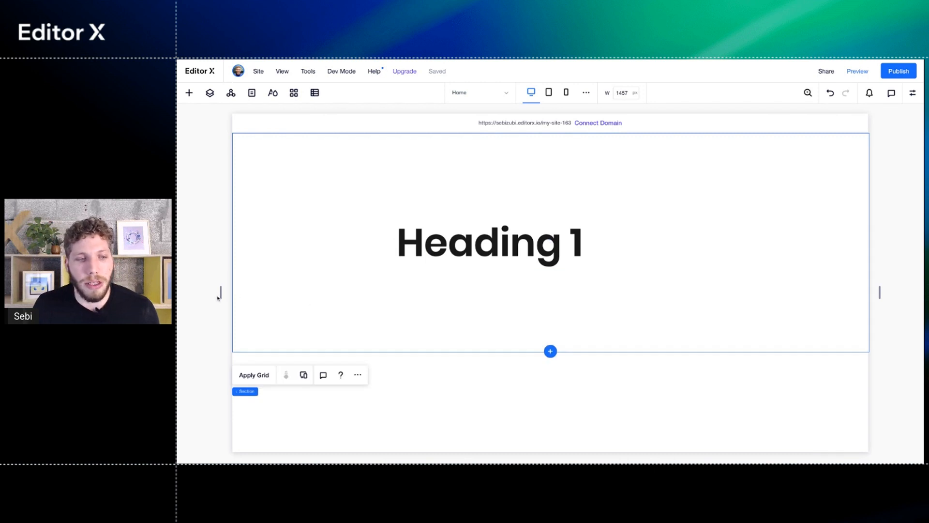
mouse_move(221, 294)
mouse_down()
mouse_move(257, 294)
mouse_move(214, 292)
mouse_up()
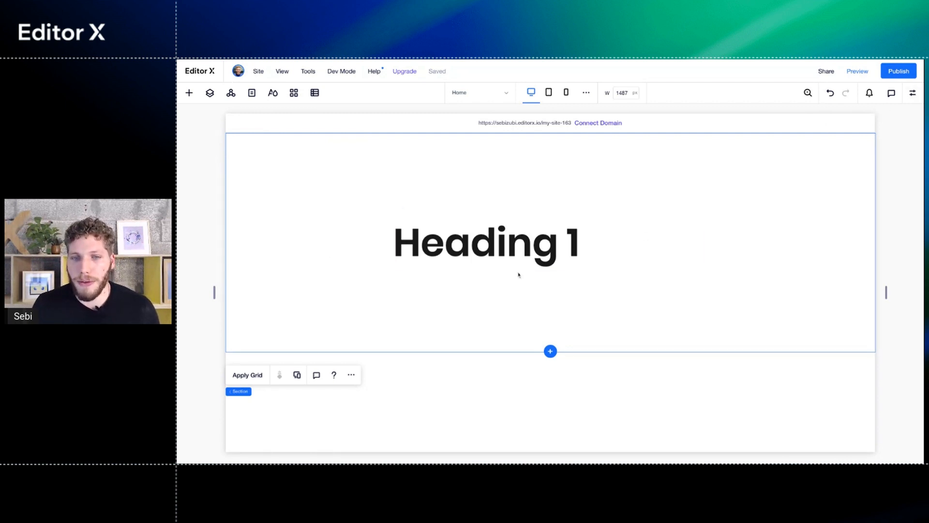
- Examine the heading's sizing options, docking and margins in the inspector
click(529, 260)
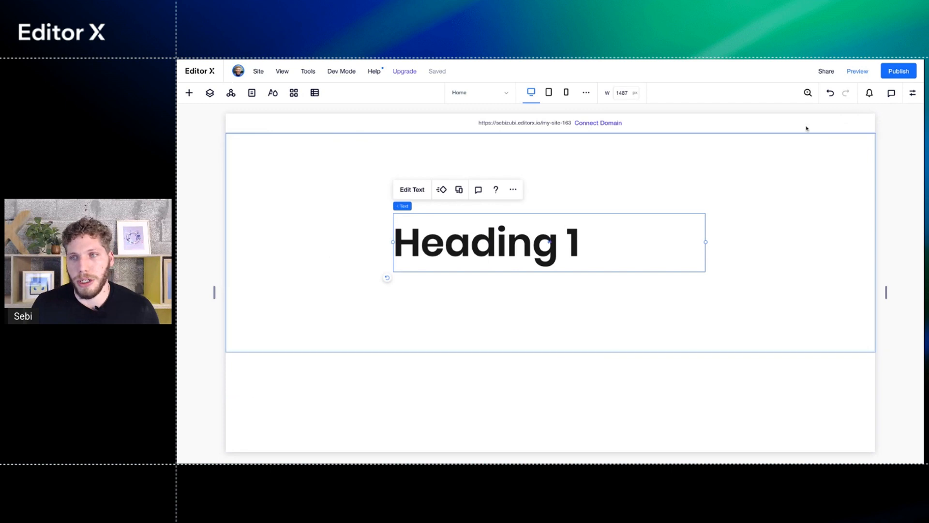
click(912, 92)
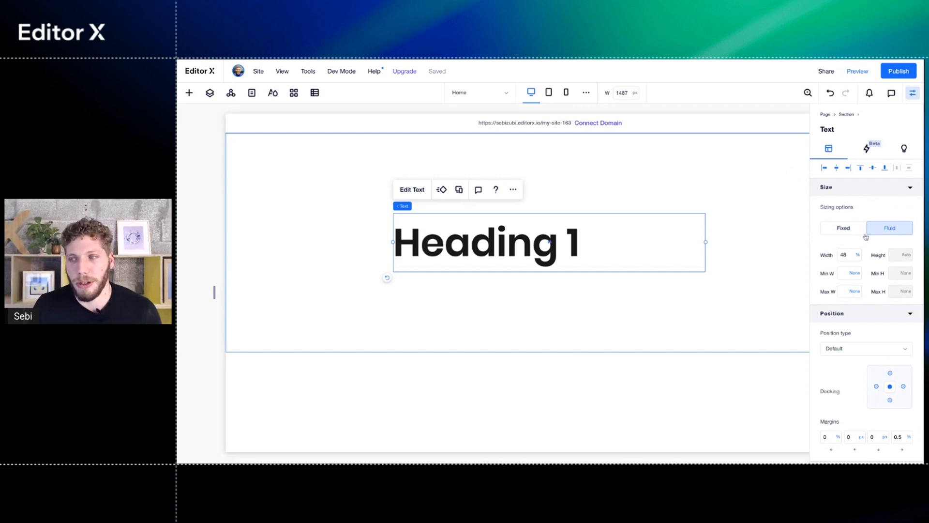
scroll(867, 257, down, 1)
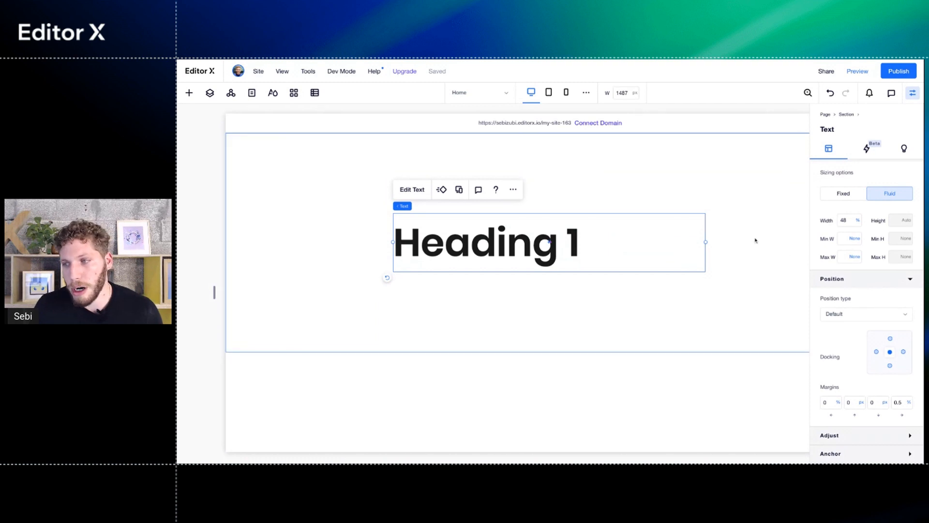
scroll(871, 268, up, 1)
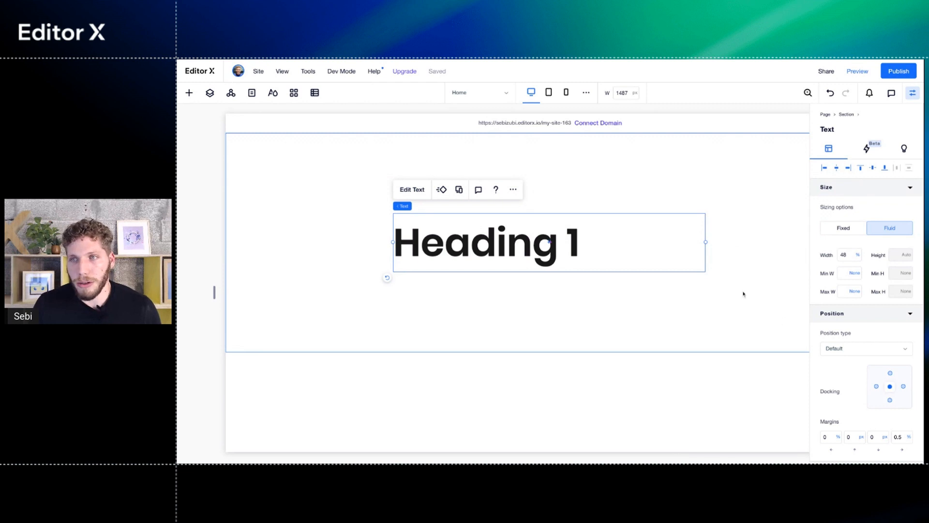
click(911, 95)
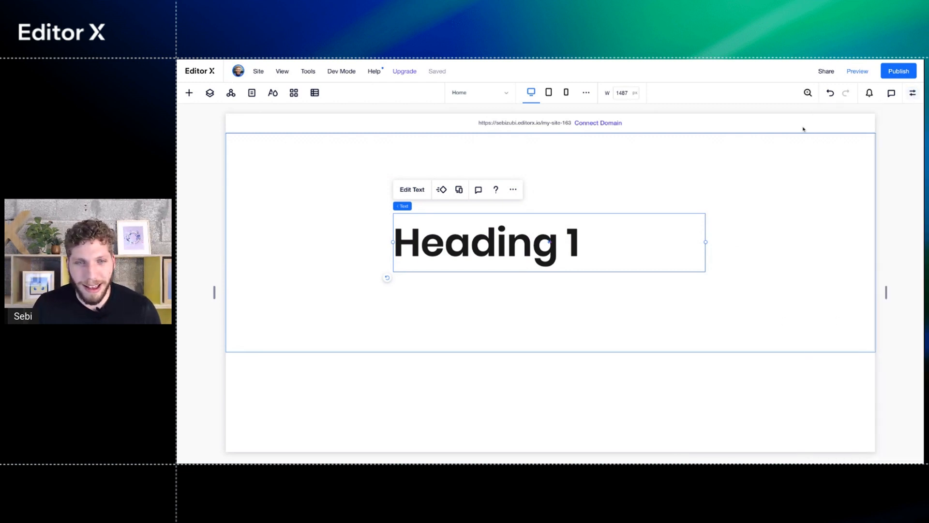
- Delete the heading from the section and extend the empty section's height downward
key(Delete)
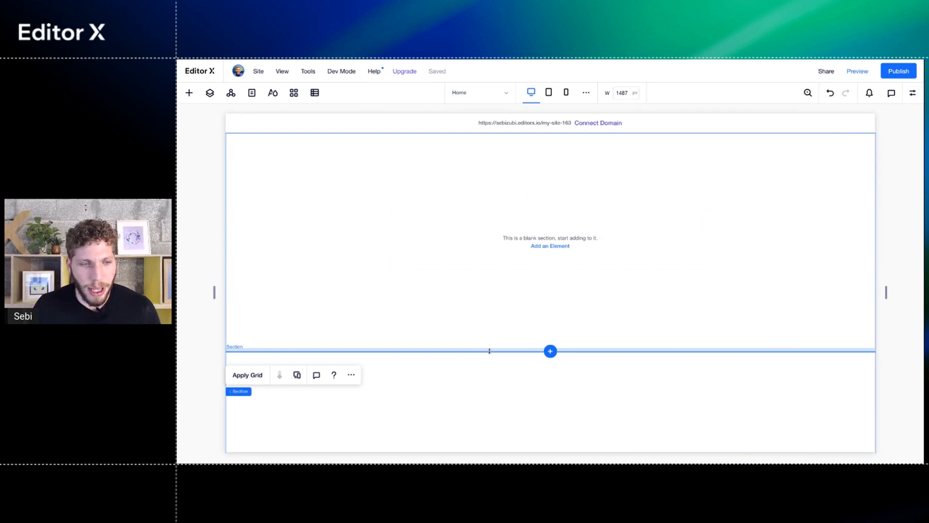
drag(490, 350, 490, 409)
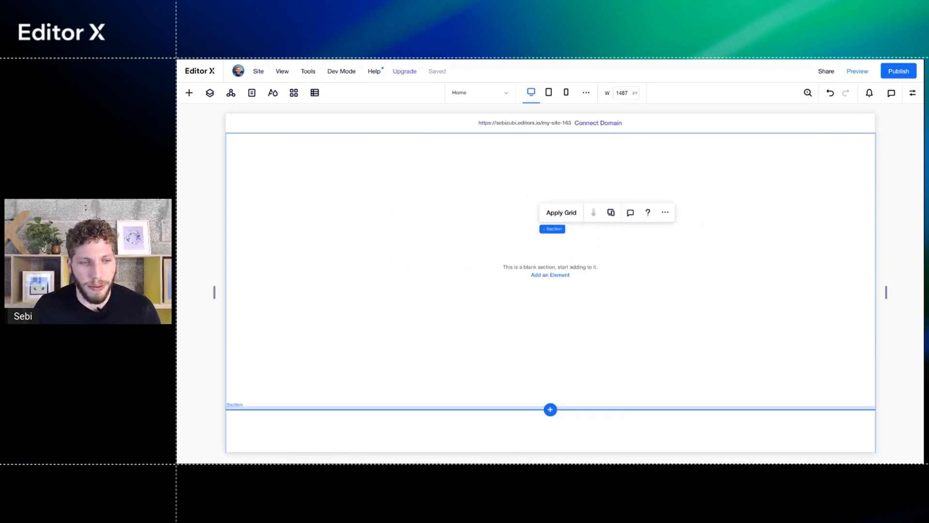
- Add the image Mobile.png from the site files' Hero folder to the blank section
click(188, 93)
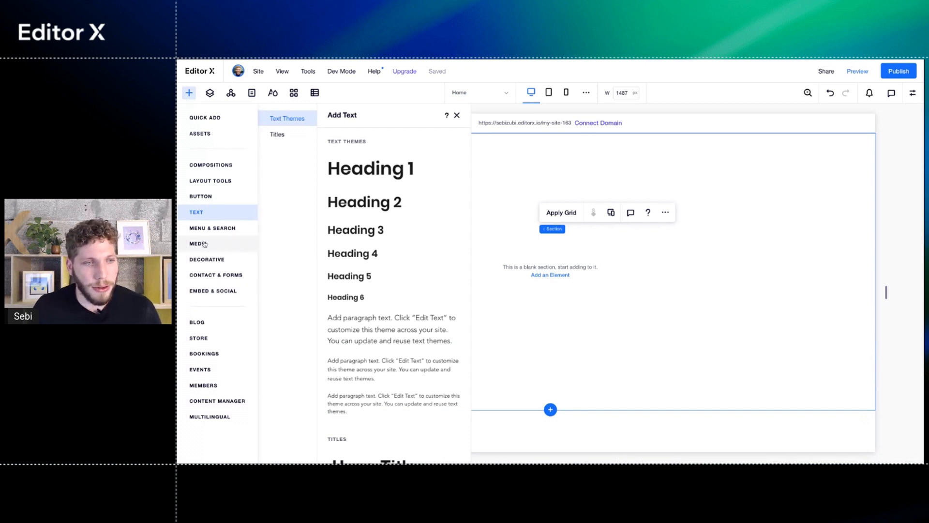
click(205, 243)
mouse_move(366, 206)
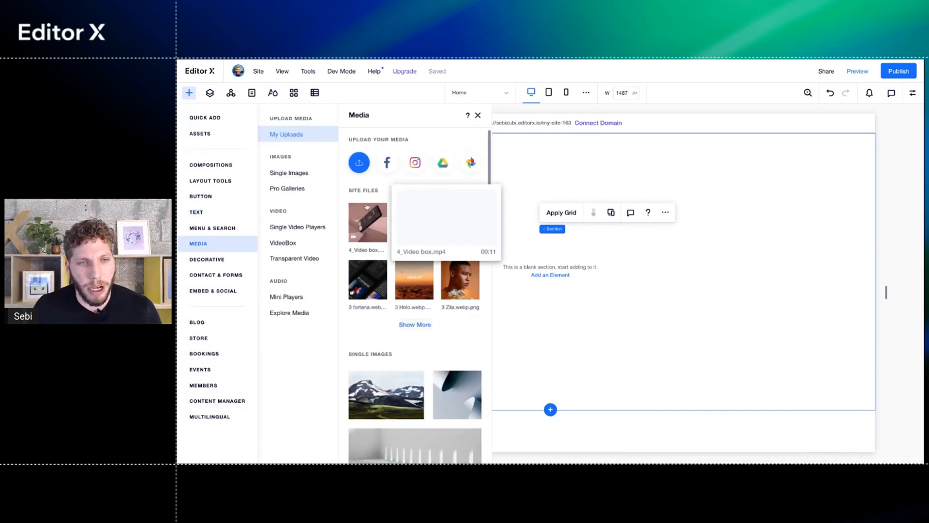
click(415, 324)
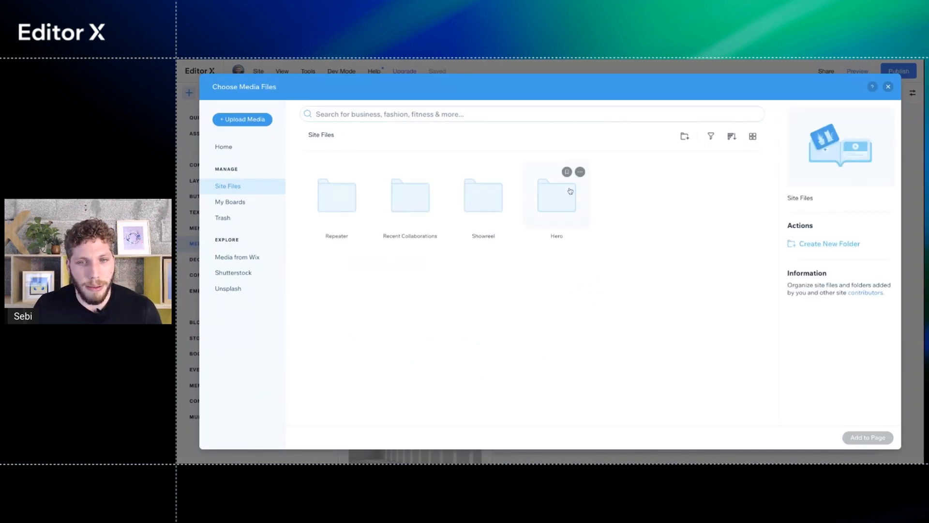
double_click(556, 196)
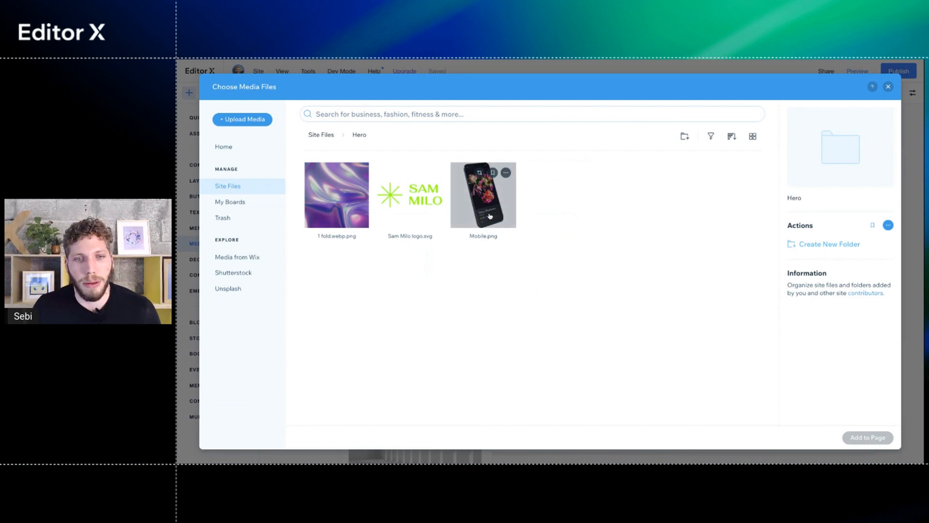
double_click(490, 216)
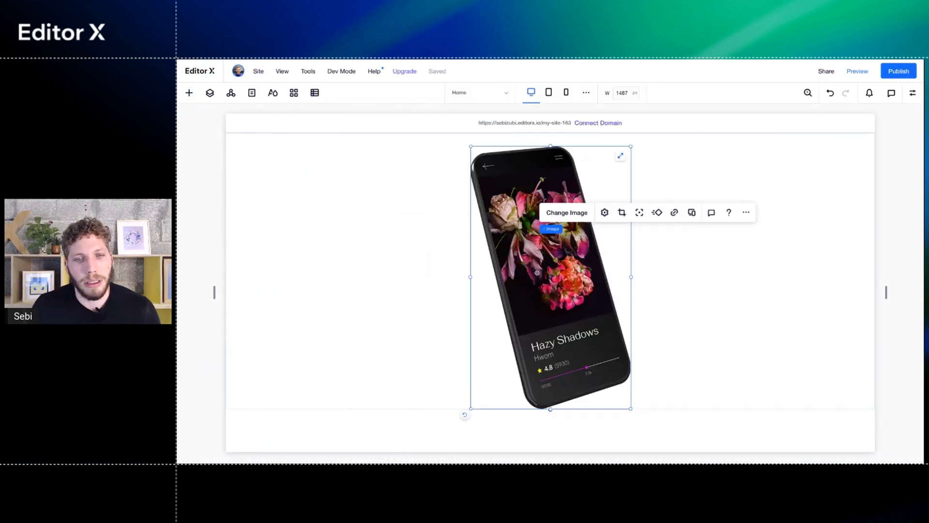
- Scale the phone image down and place it at the section's lower left, overlapping the section's bottom edge
drag(538, 272, 389, 316)
drag(483, 191, 449, 246)
drag(367, 312, 643, 281)
drag(625, 236, 313, 271)
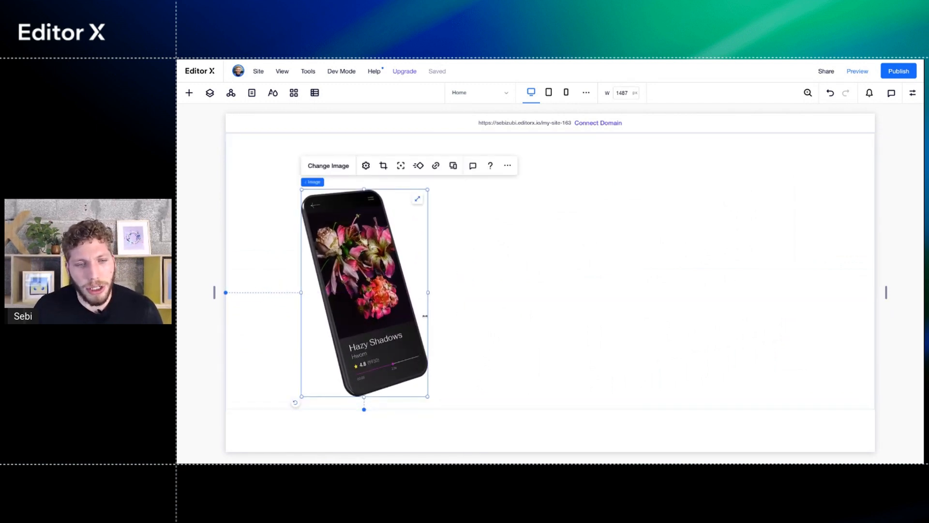
drag(377, 310, 372, 340)
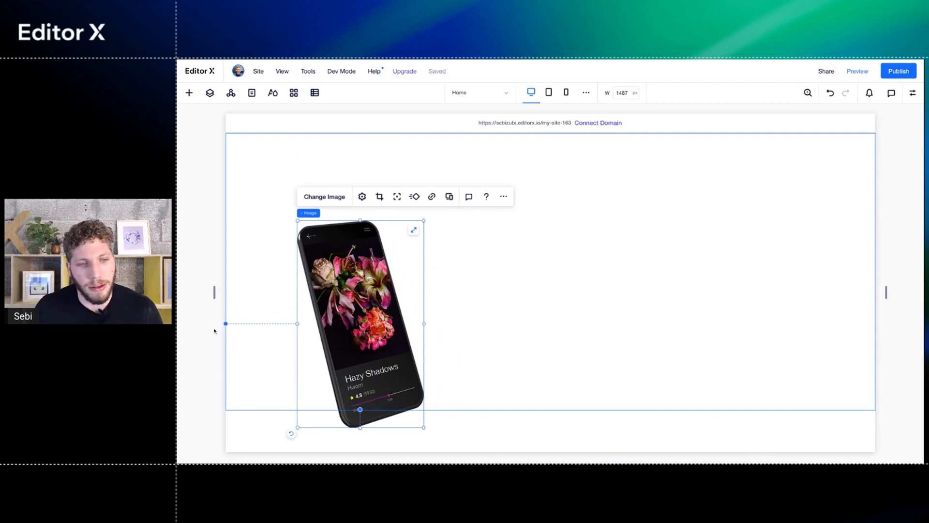
- Examine the phone image's fluid sizing, docking and margin settings in the inspector
click(912, 93)
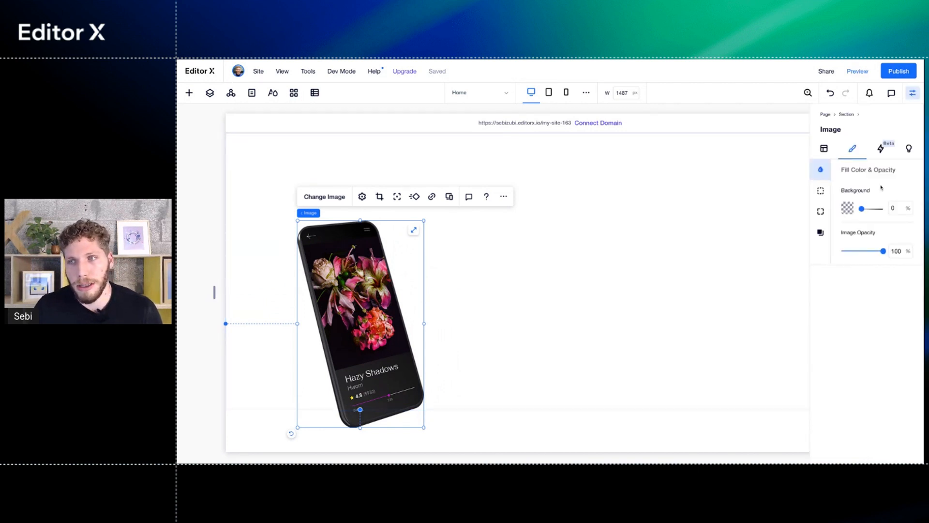
click(824, 148)
scroll(854, 372, down, 2)
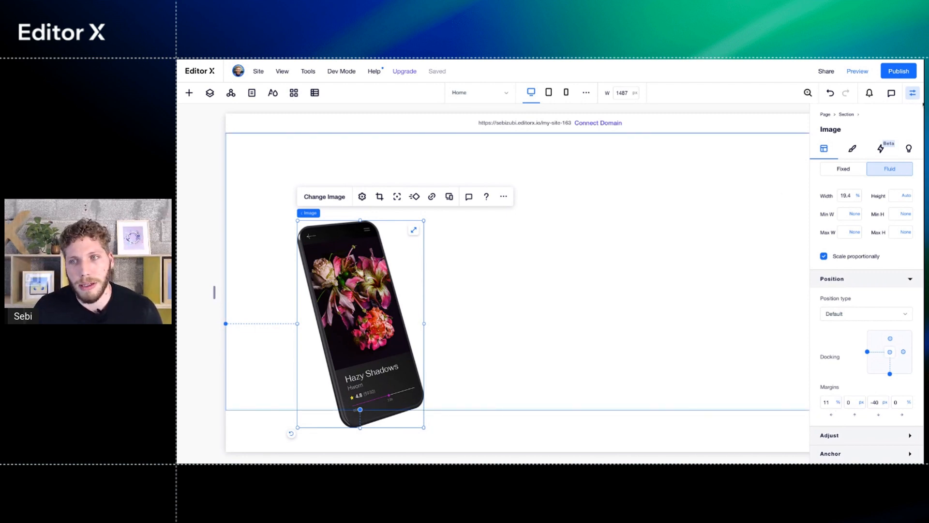
click(913, 92)
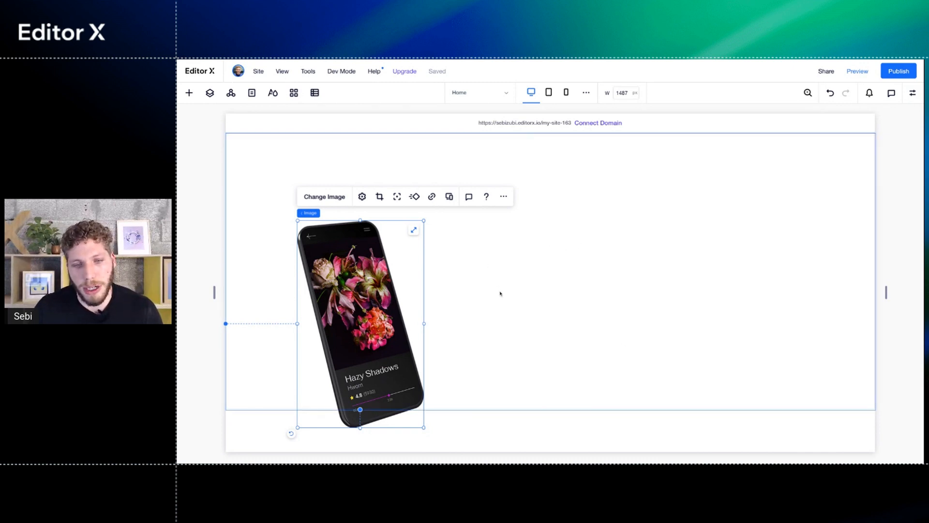
- Set the phone image's left margin to 7% and its bottom margin to -7%
click(913, 93)
scroll(846, 384, down, 2)
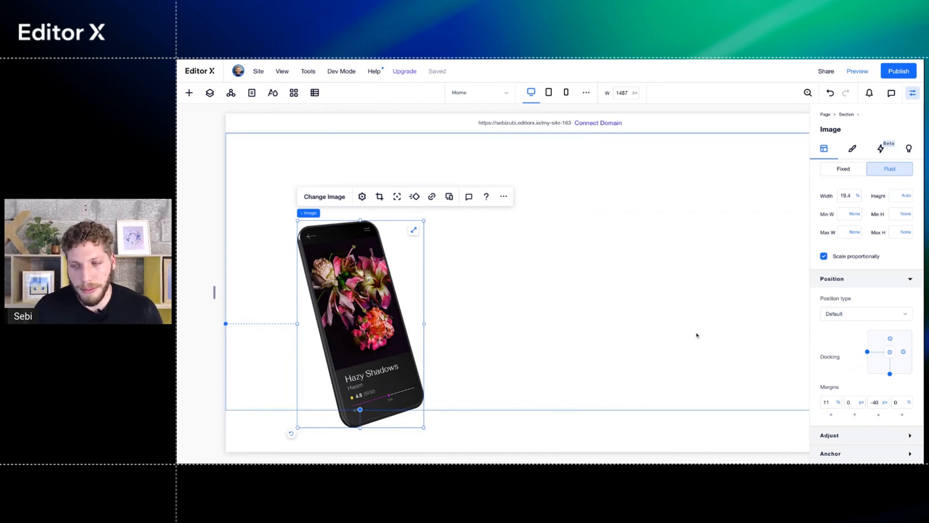
click(832, 408)
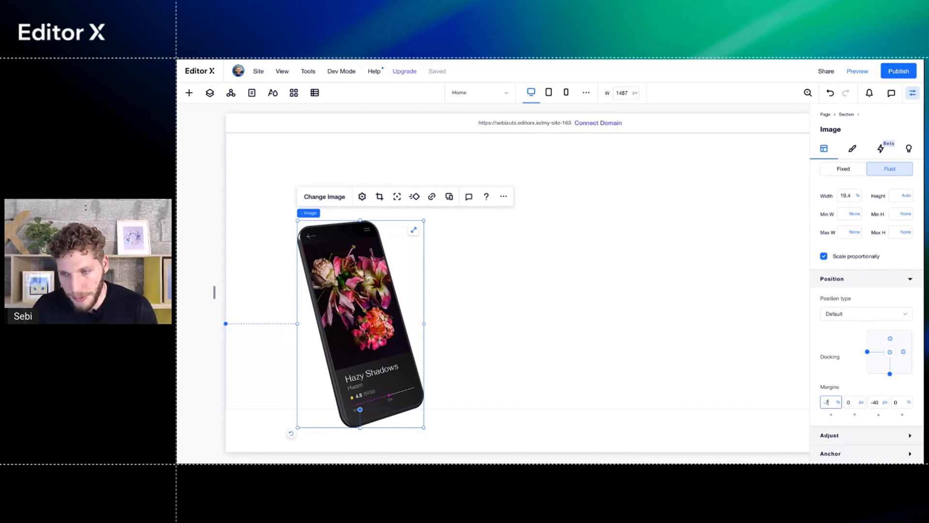
text(-7)
key(Return)
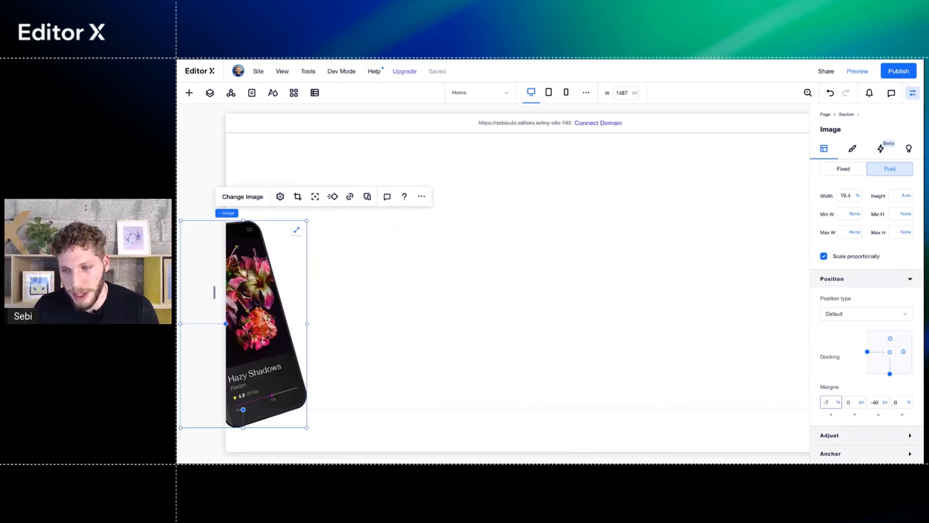
click(835, 408)
key(Return)
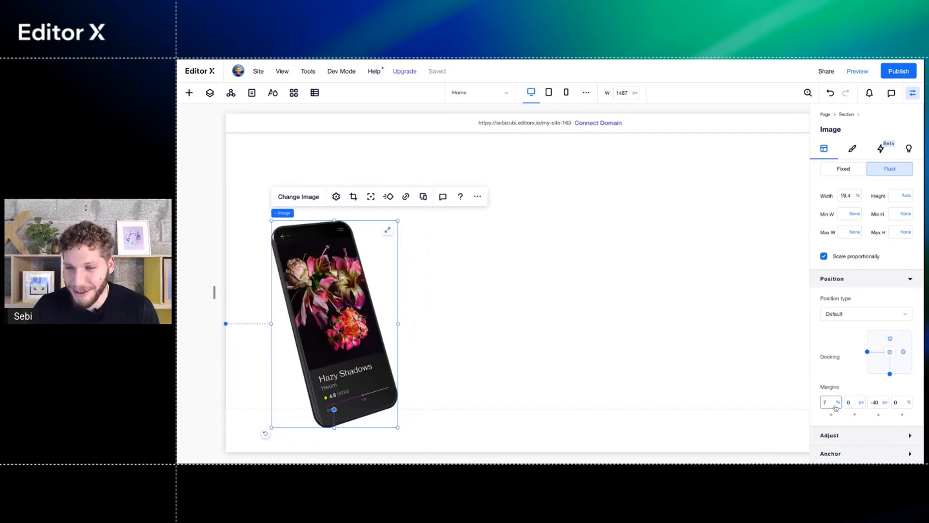
click(878, 409)
text(-7)
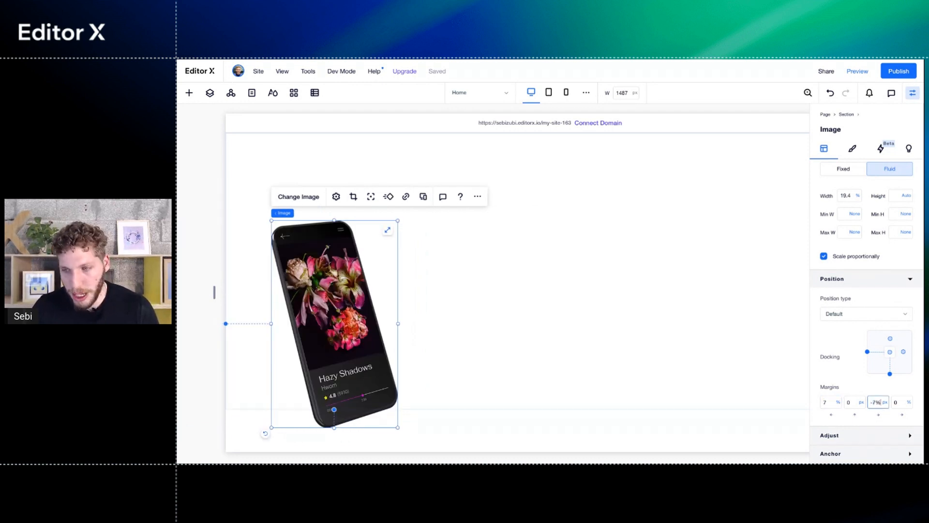
key(Return)
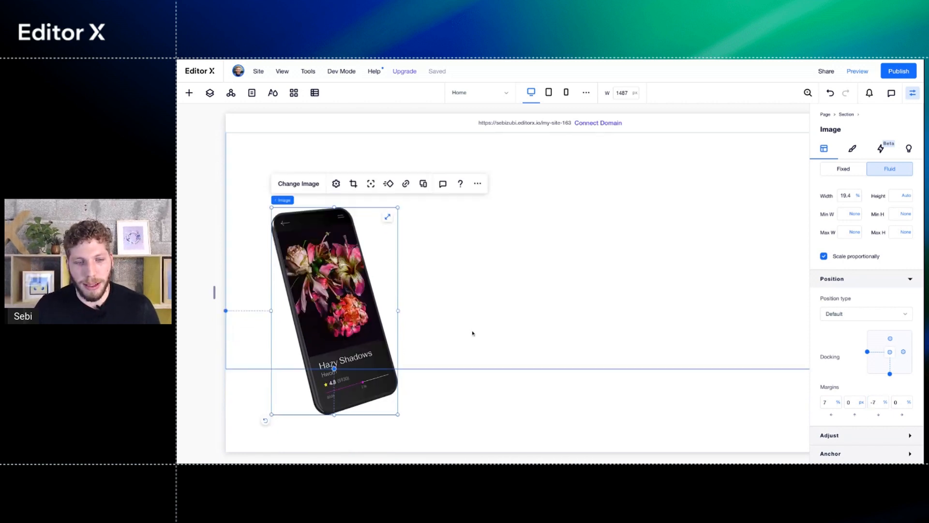
- Set the phone image's width to 25% and close the inspector
click(855, 199)
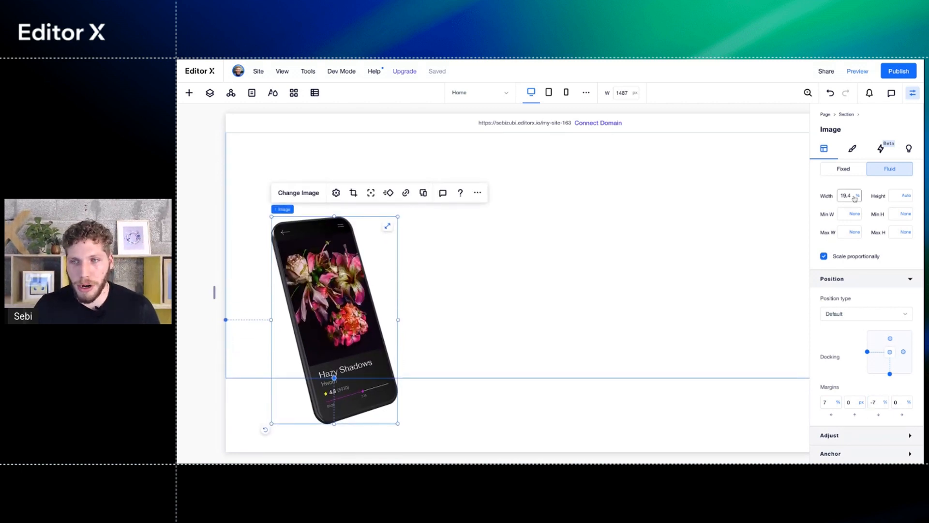
text(25)
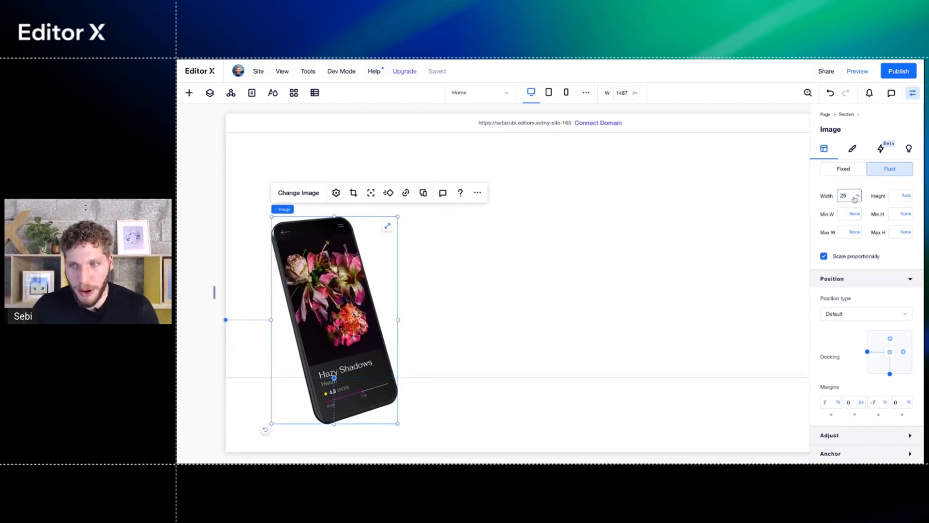
key(Return)
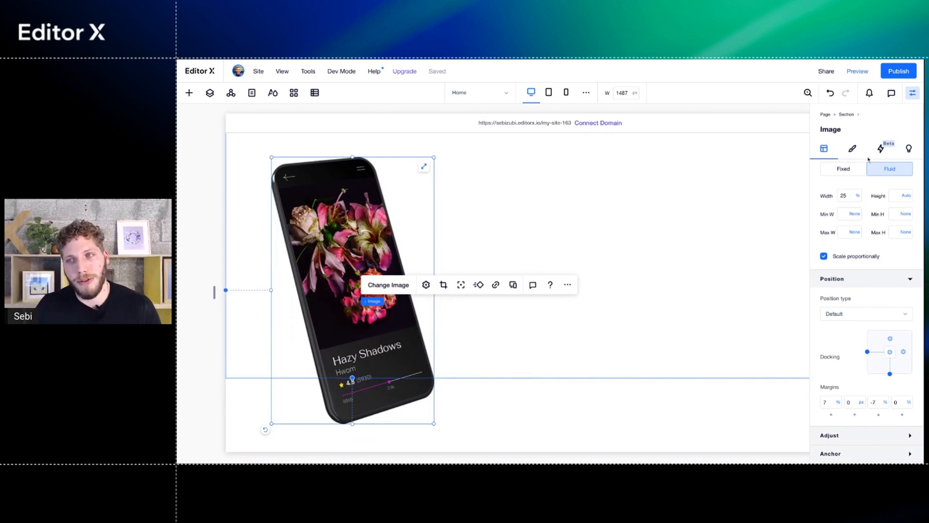
click(913, 94)
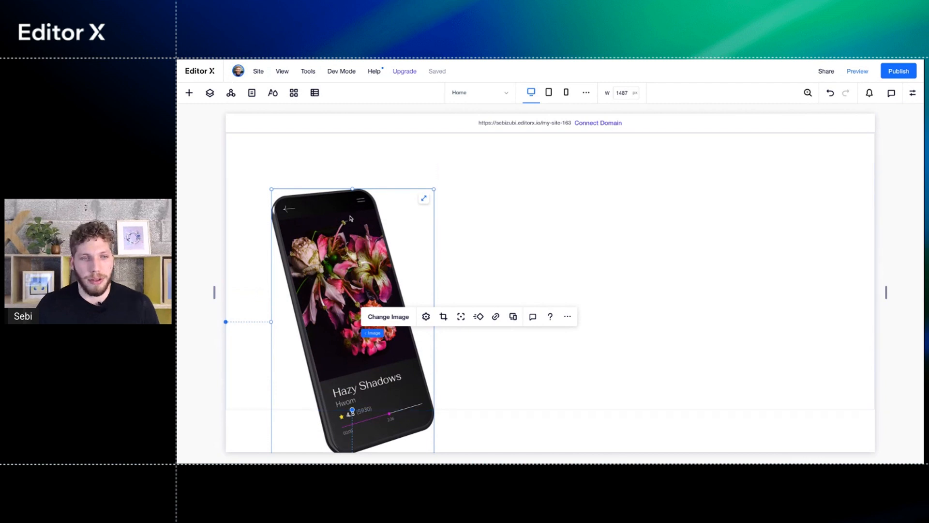
- Add the purple image 1 fold.webp.png from the site files' Hero folder and scale it down from its lower-left corner
click(189, 93)
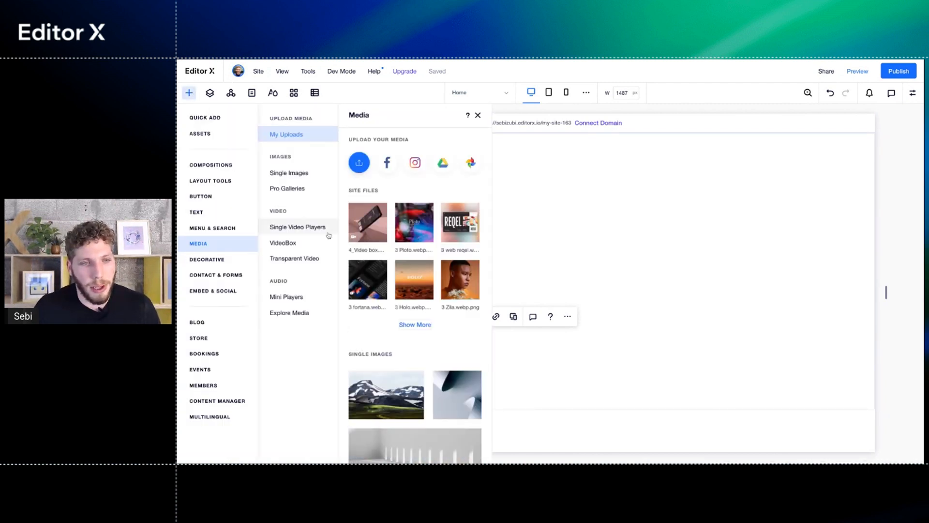
click(415, 324)
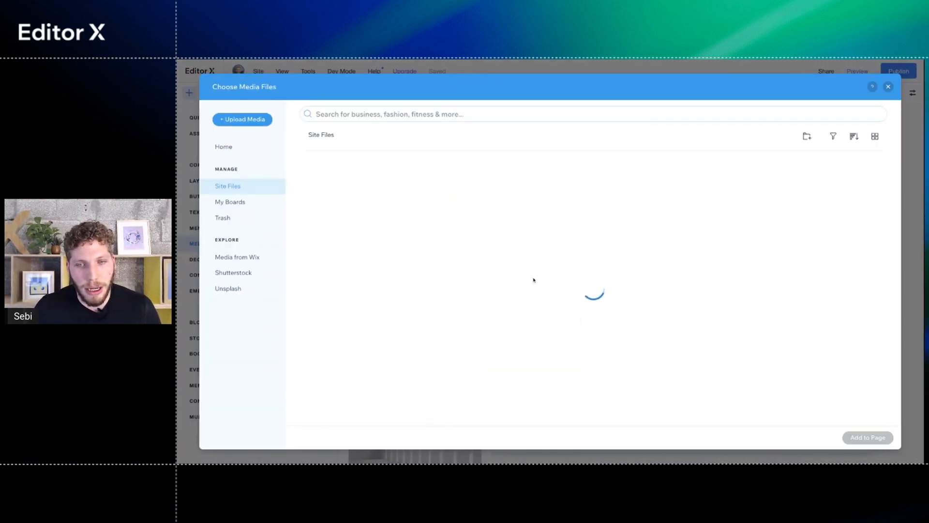
double_click(546, 212)
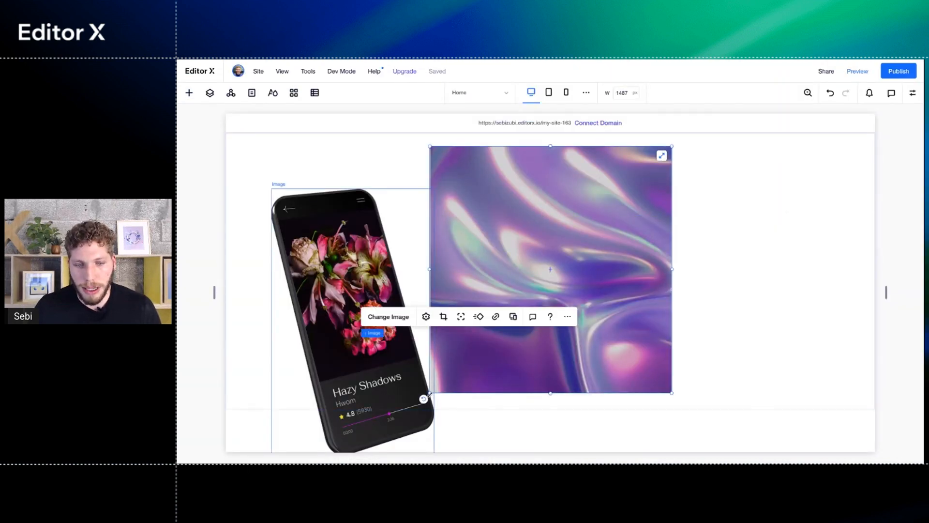
drag(429, 394, 527, 294)
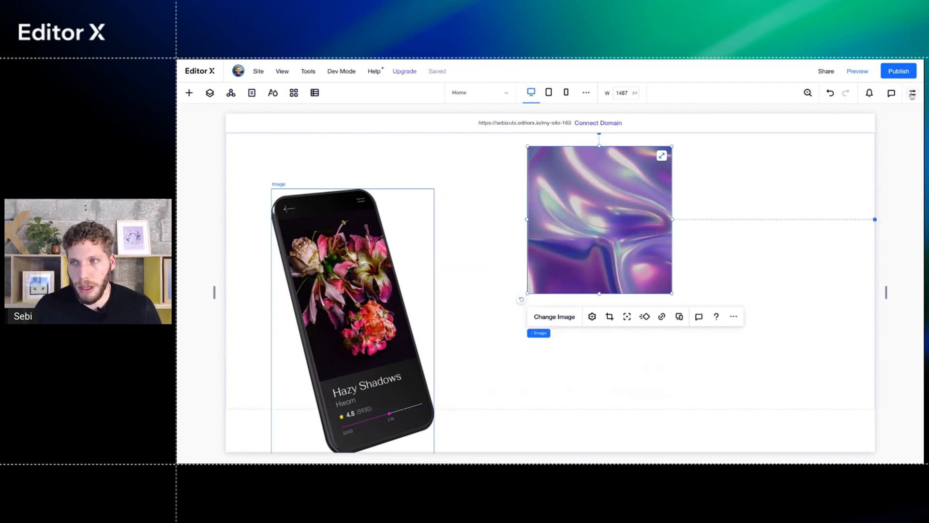
- Set the purple image's width to 30% and align it to the section's top and right edges
click(913, 93)
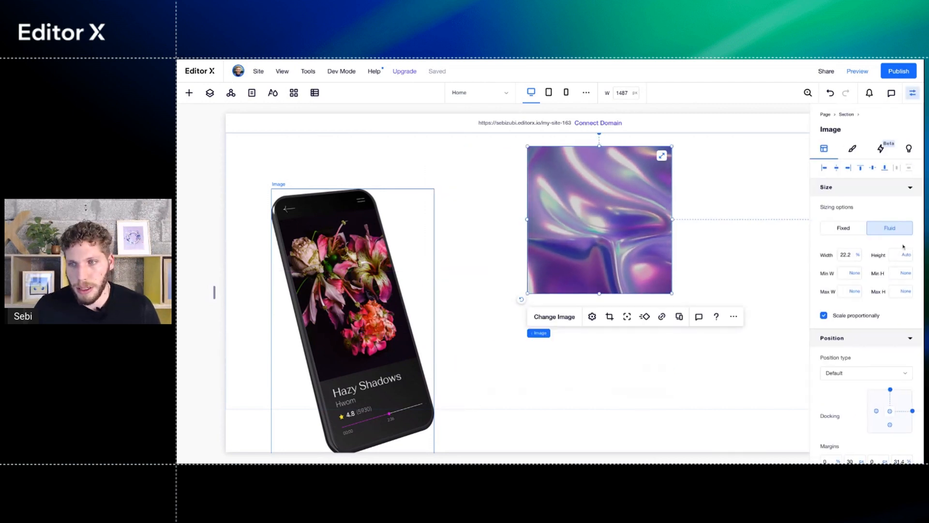
click(846, 255)
text(30)
key(Return)
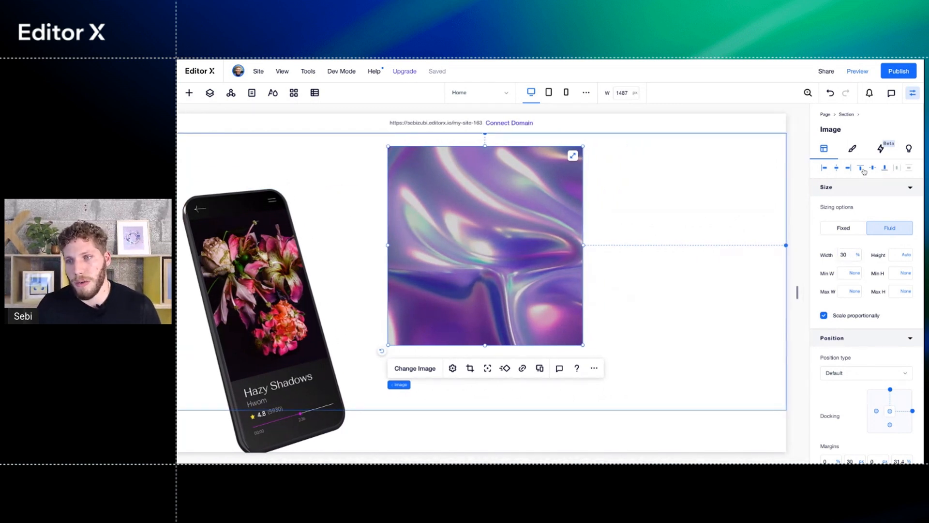
click(861, 168)
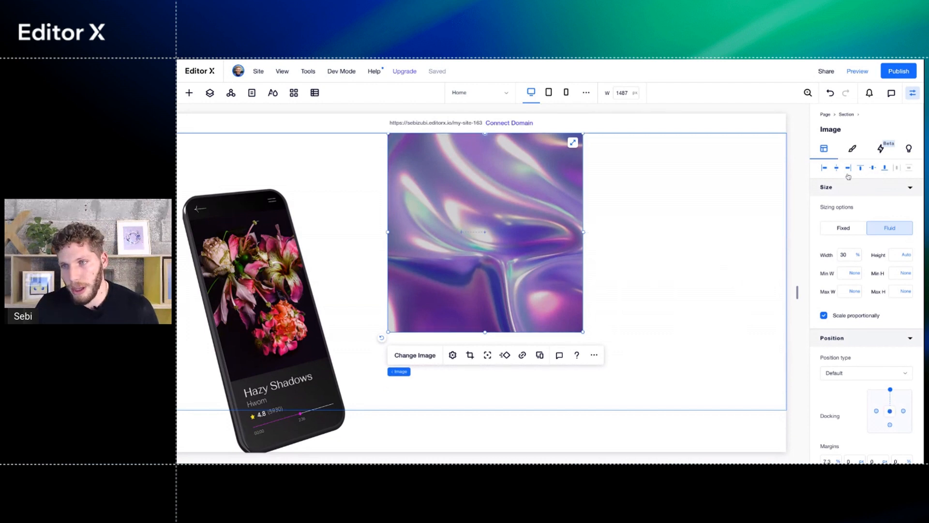
click(849, 169)
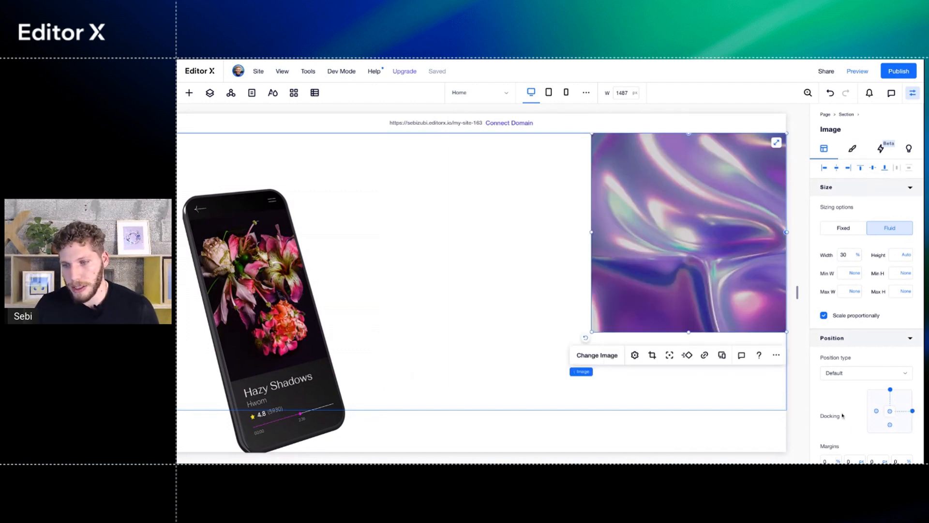
- Review the purple image's docking and margins, and narrow the canvas to about 1009 px to check how both images respond
scroll(881, 433, down, 2)
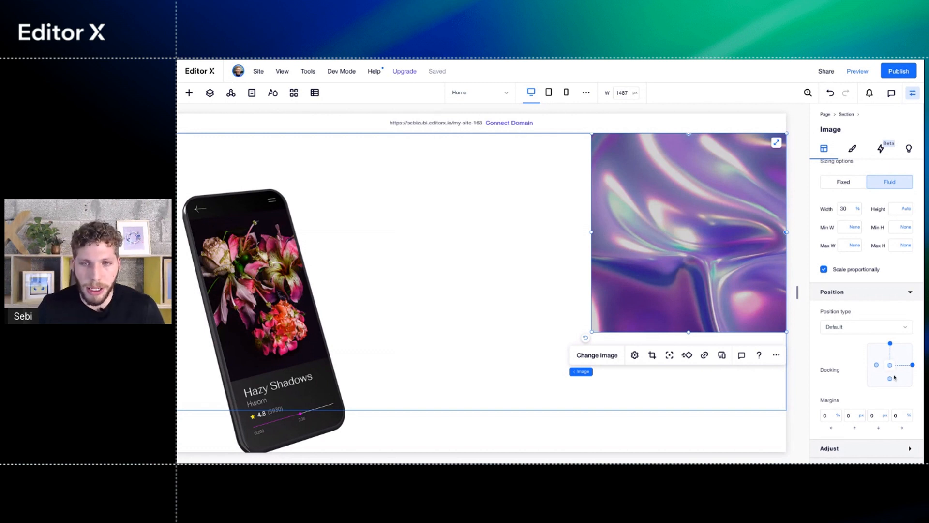
scroll(850, 227, up, 2)
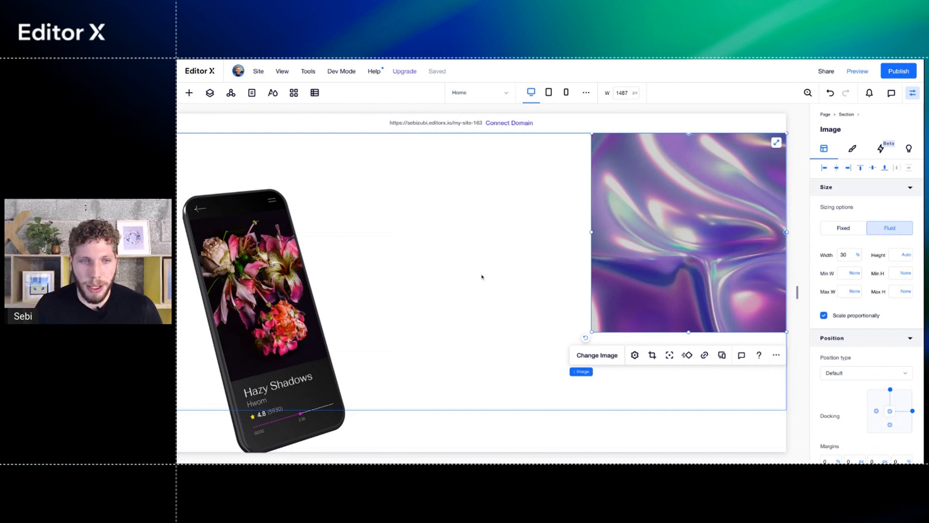
scroll(482, 278, left, 1)
scroll(481, 278, left, 1)
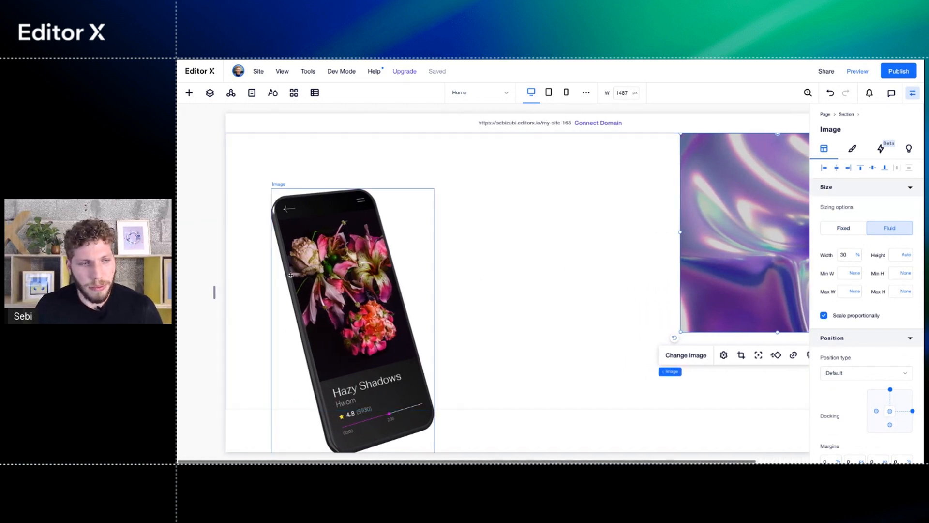
drag(215, 291, 319, 292)
click(912, 92)
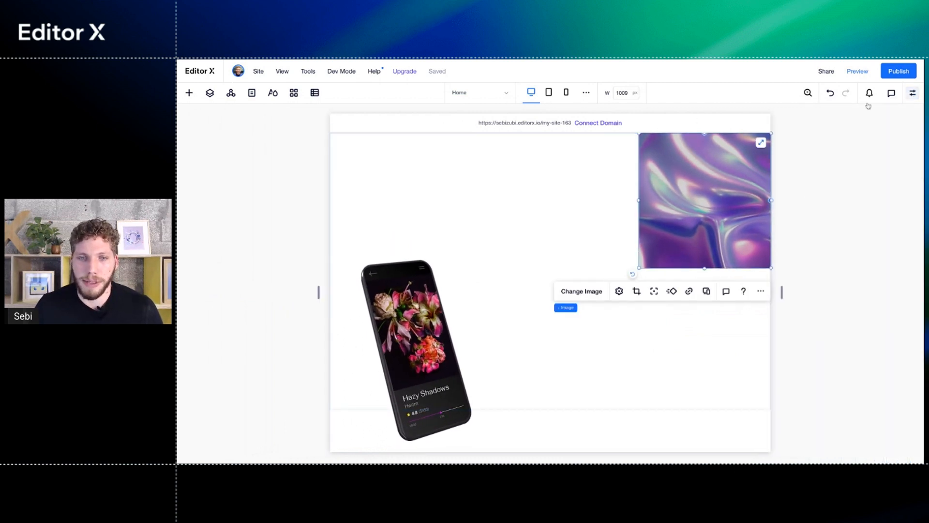
- Set the hero section's background color to the dark grey custom color #212121 and close the inspector
click(569, 203)
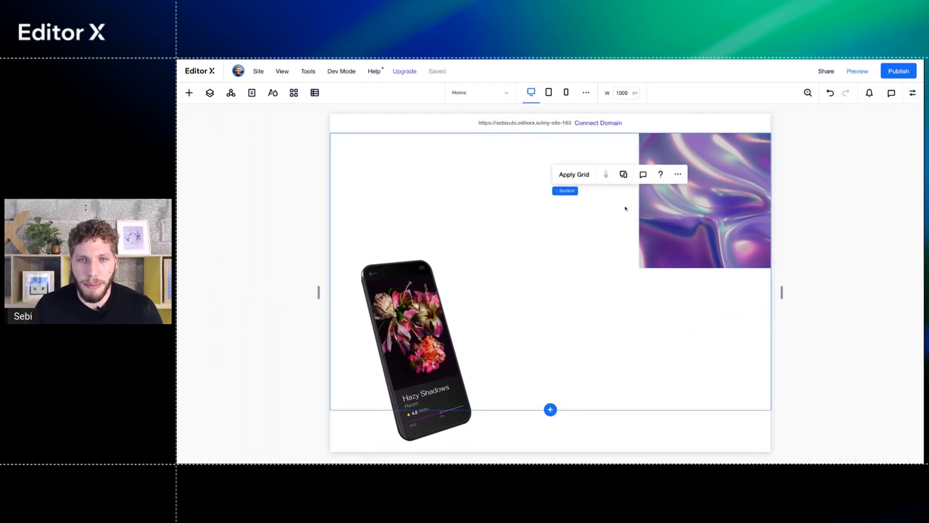
click(913, 93)
click(868, 148)
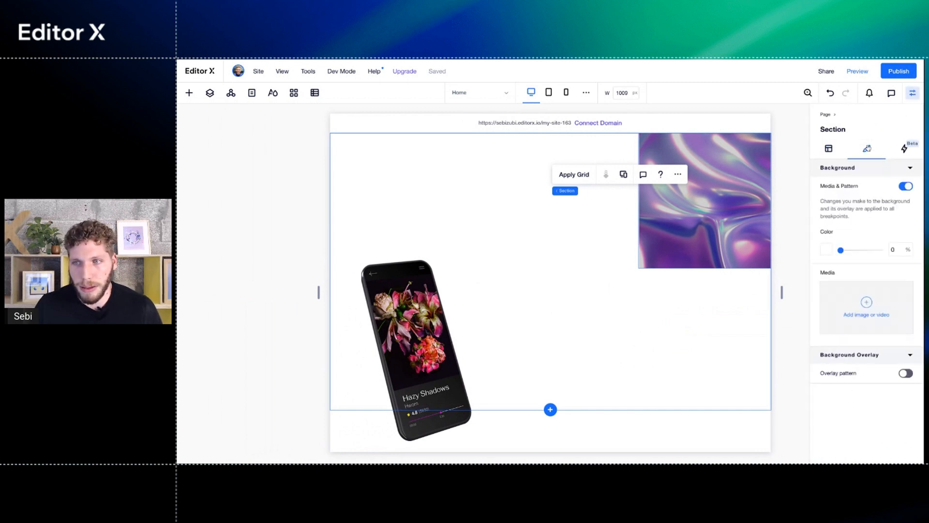
click(827, 249)
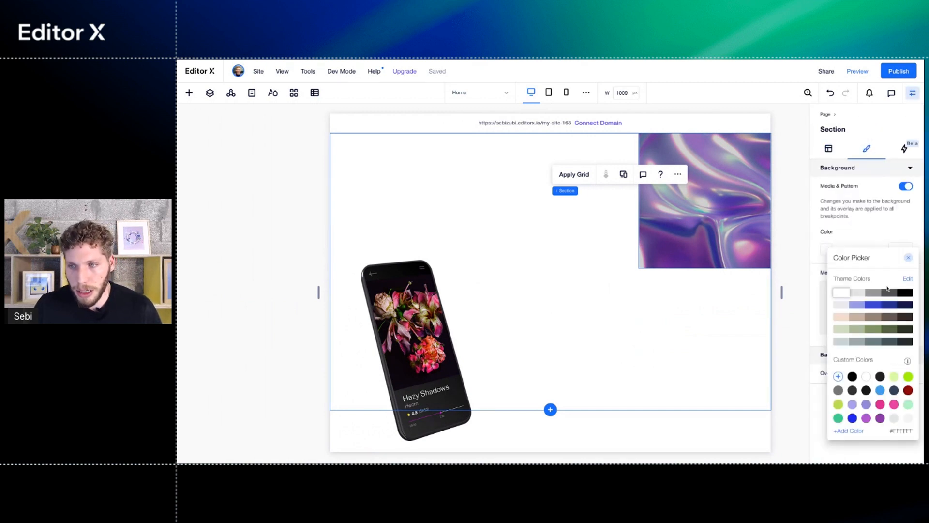
click(882, 377)
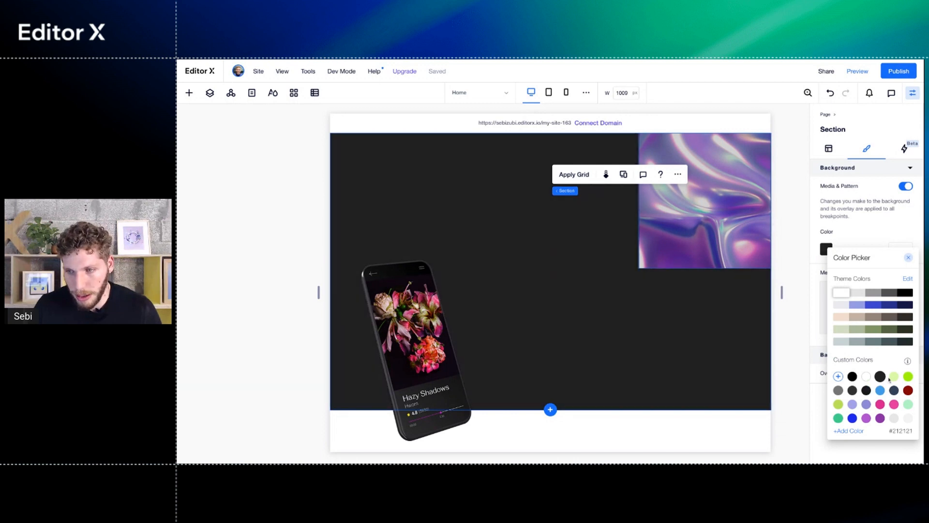
click(881, 377)
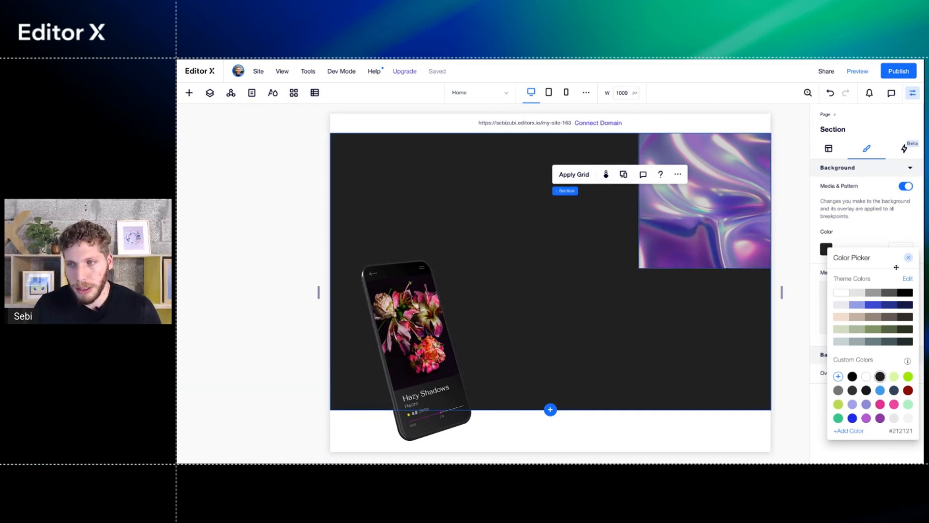
click(909, 257)
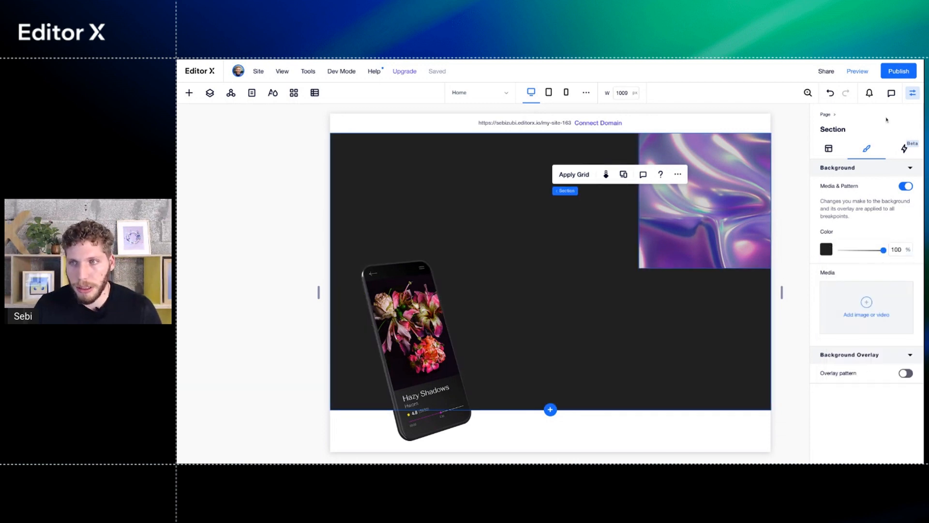
click(914, 94)
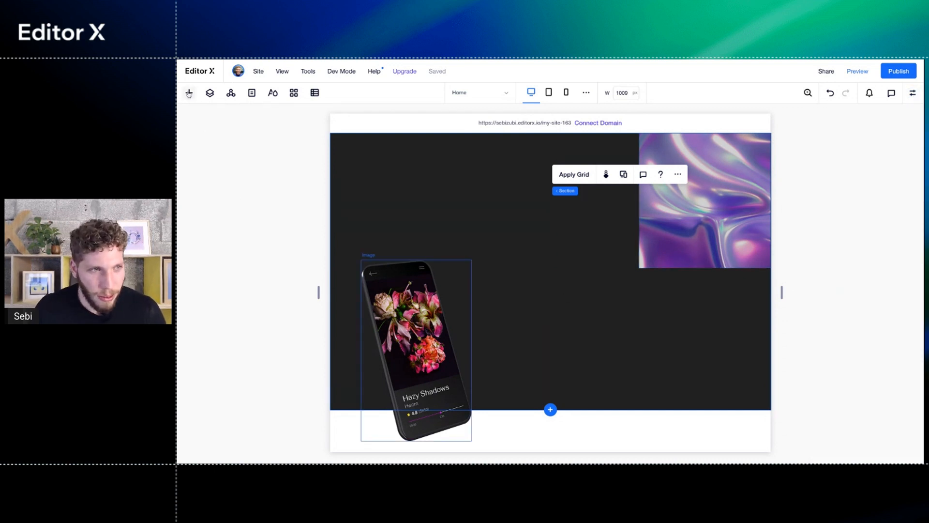
- Add a Heading 1 text above the phone image and color it lime green #9CFF00
click(189, 93)
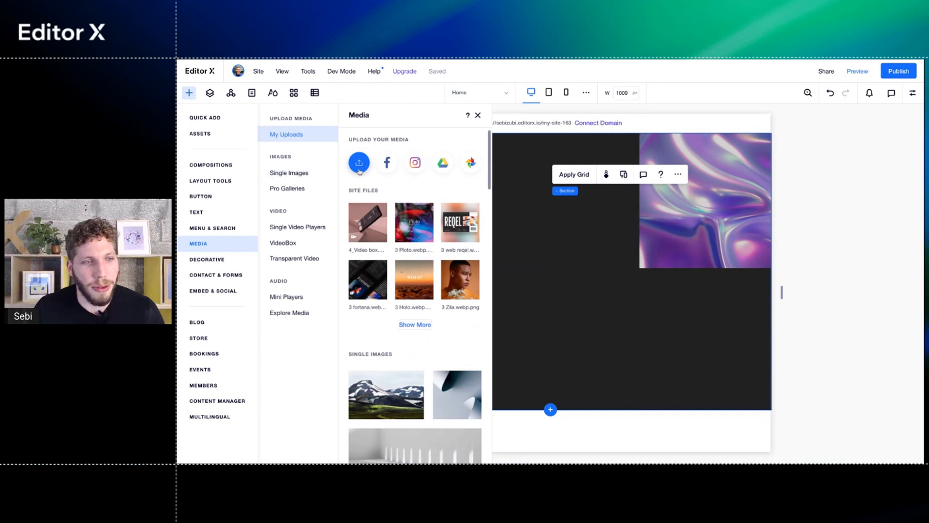
click(211, 215)
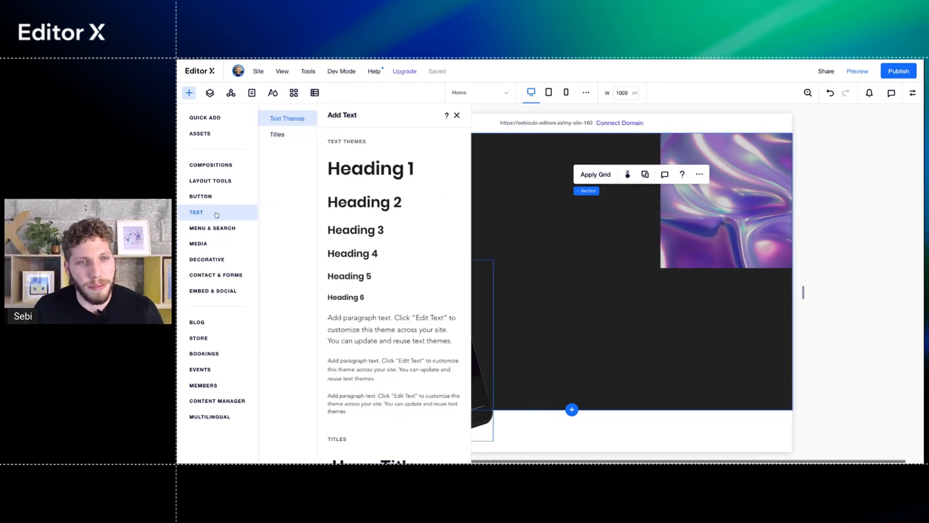
drag(361, 173, 457, 203)
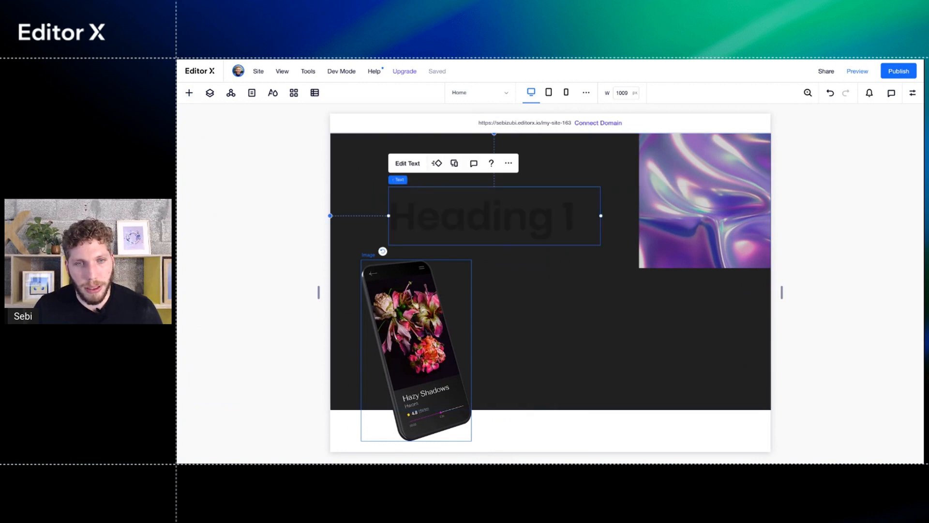
double_click(491, 210)
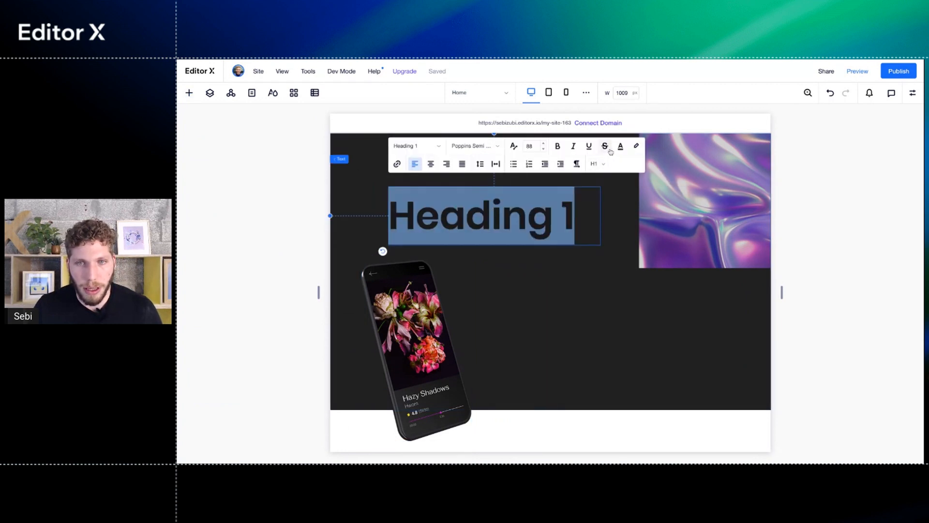
click(620, 146)
click(655, 281)
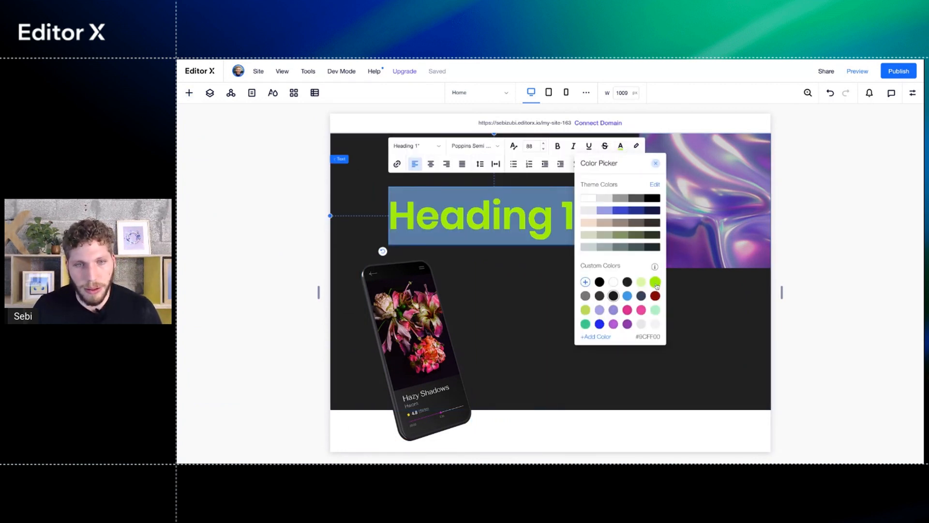
click(480, 152)
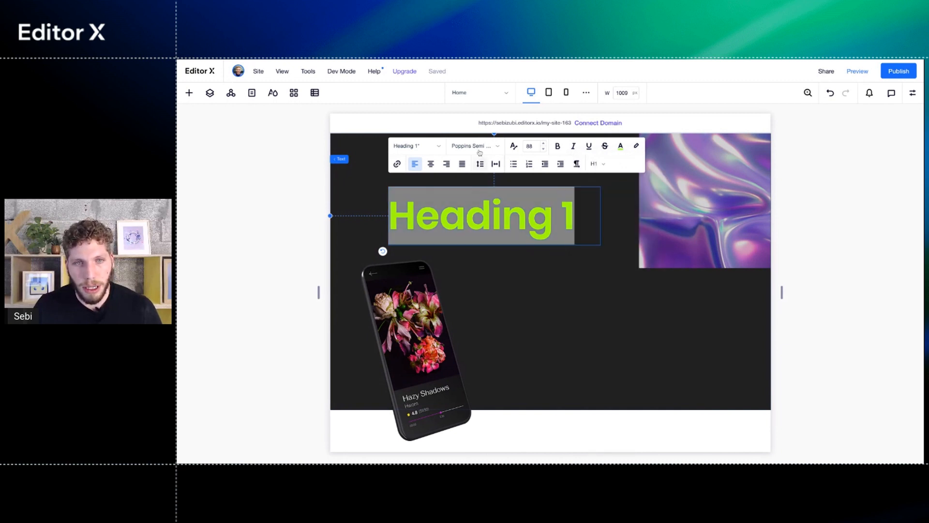
- Change the heading's font to Prosto One
click(478, 147)
scroll(511, 242, up, 1)
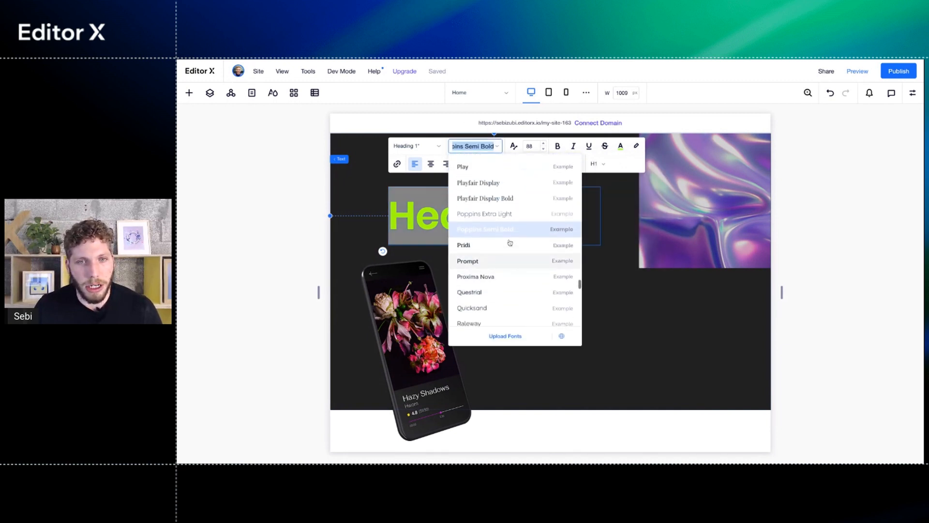
scroll(510, 243, up, 15)
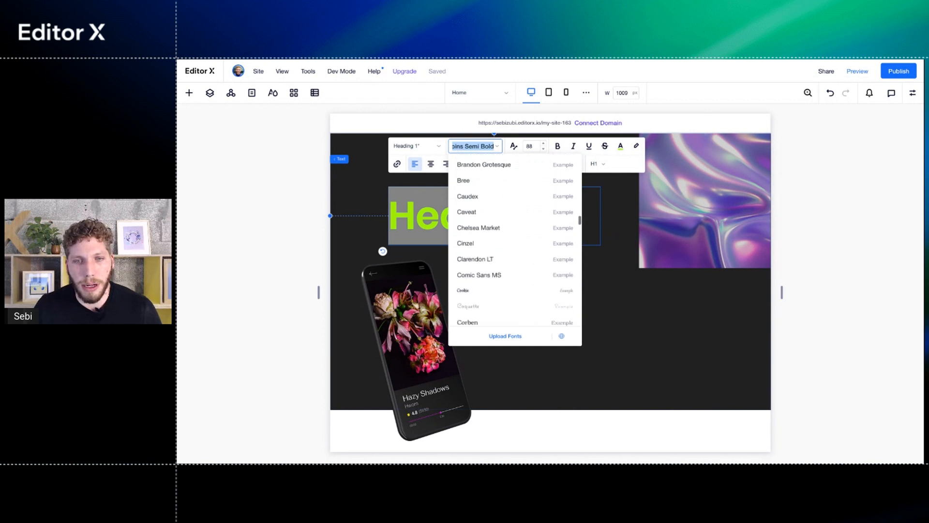
scroll(510, 242, up, 15)
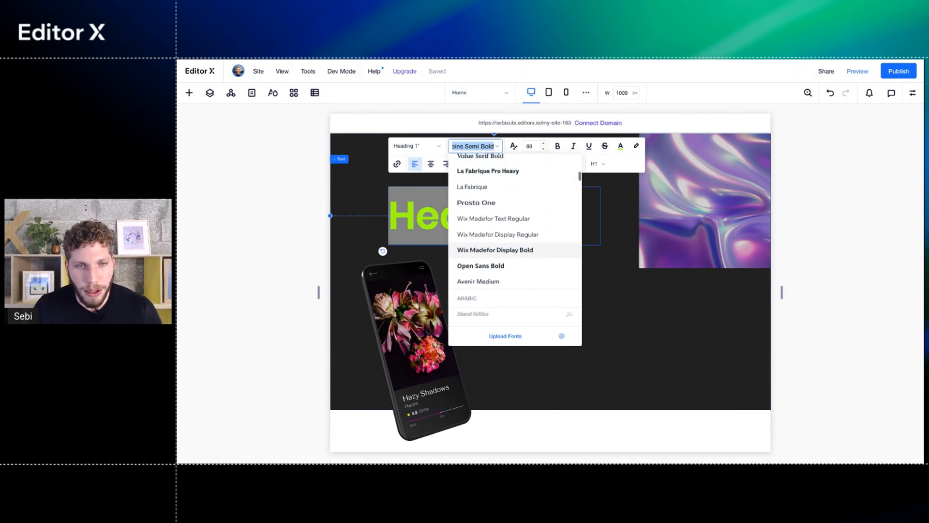
scroll(504, 232, up, 3)
click(502, 232)
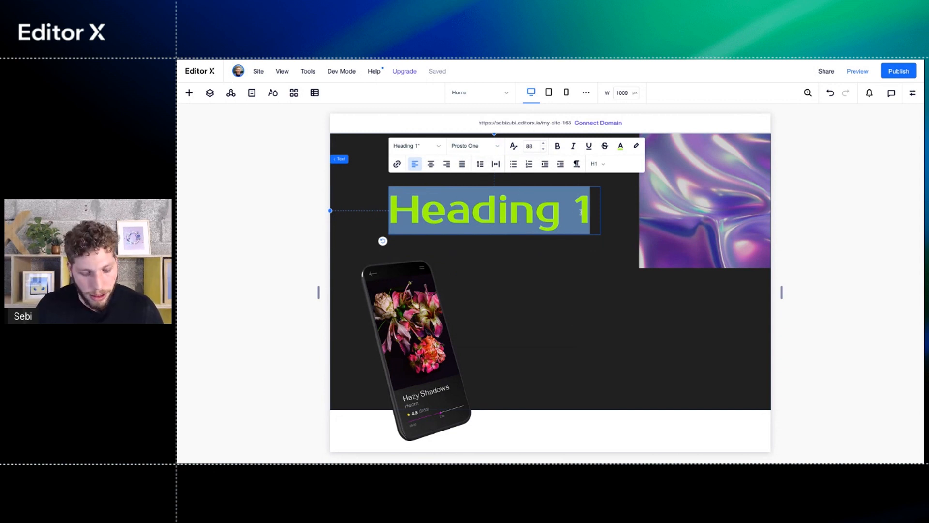
- Replace the heading text with the site owner's full name in capitals and widen its text box so it fits on one line
text(SAM MIL)
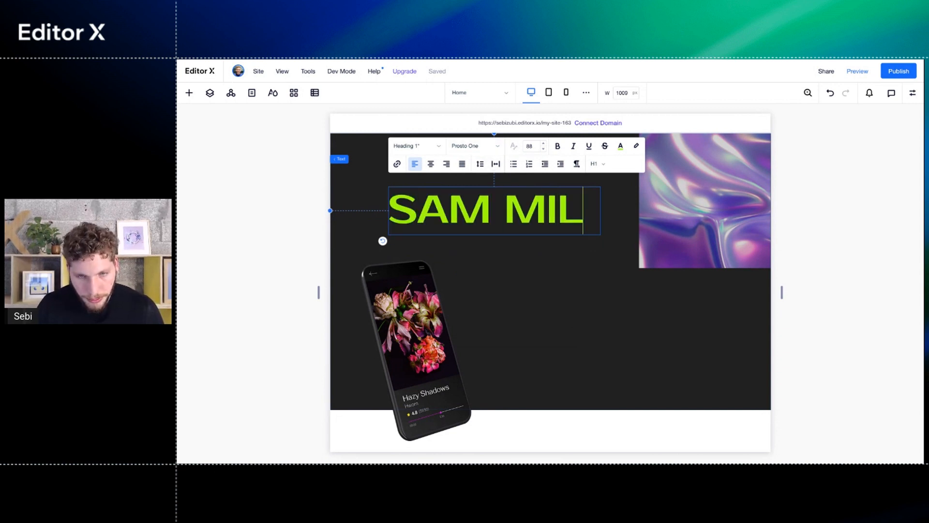
text(O)
click(598, 278)
click(560, 247)
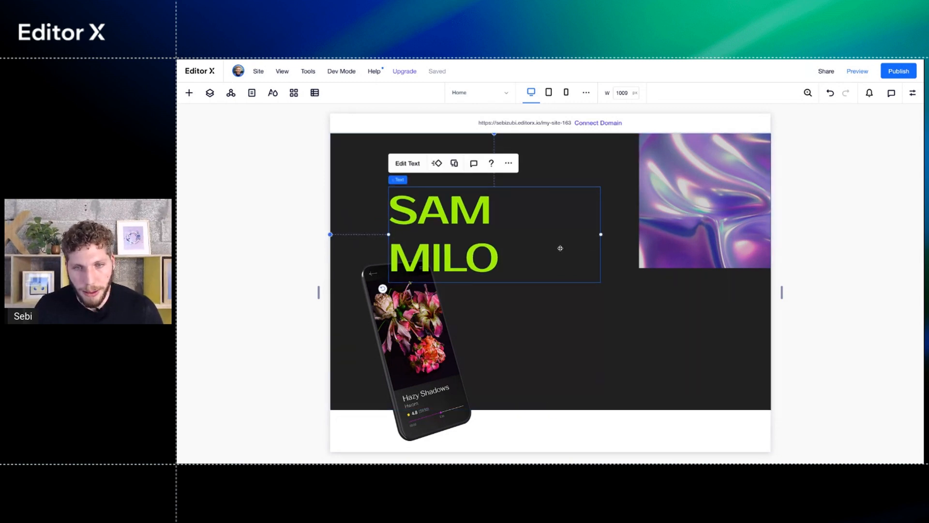
drag(600, 234, 656, 234)
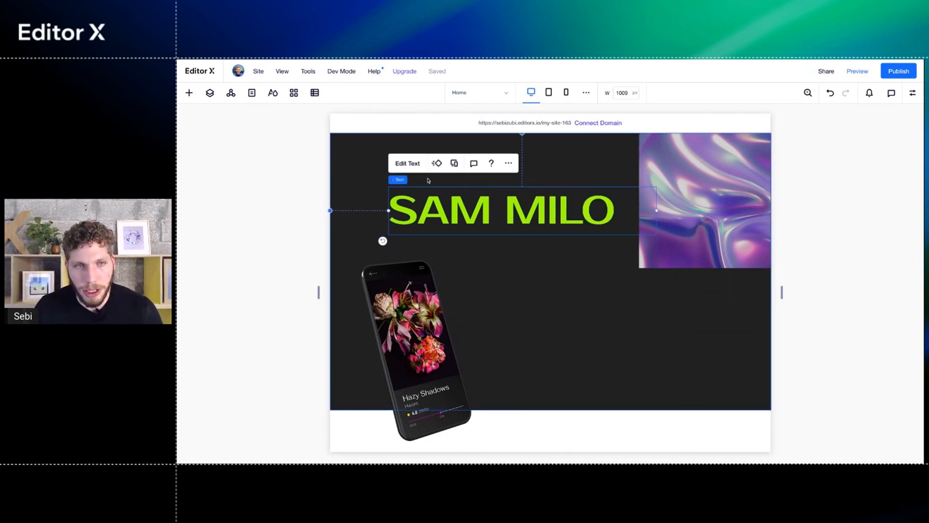
- Turn off the heading's auto line spacing, set the spacing to 1, and set the font size to 200
click(407, 163)
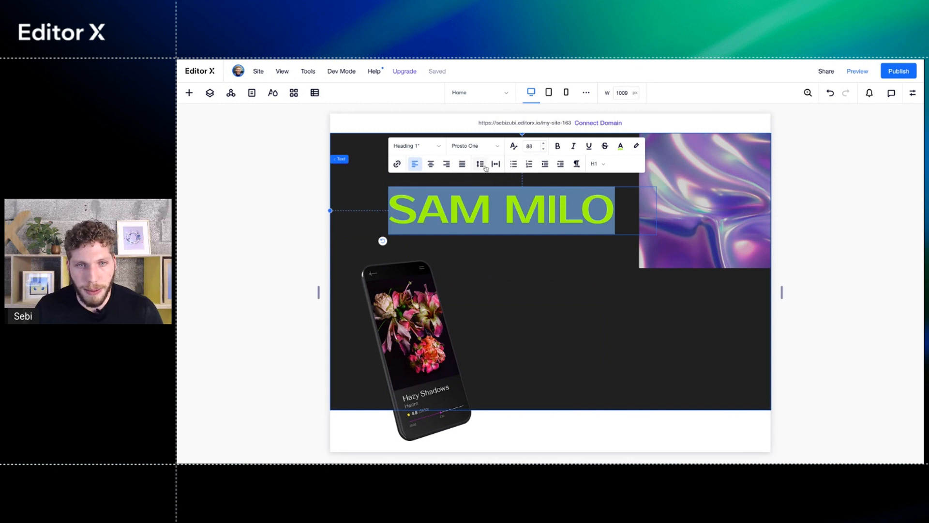
click(481, 165)
click(479, 201)
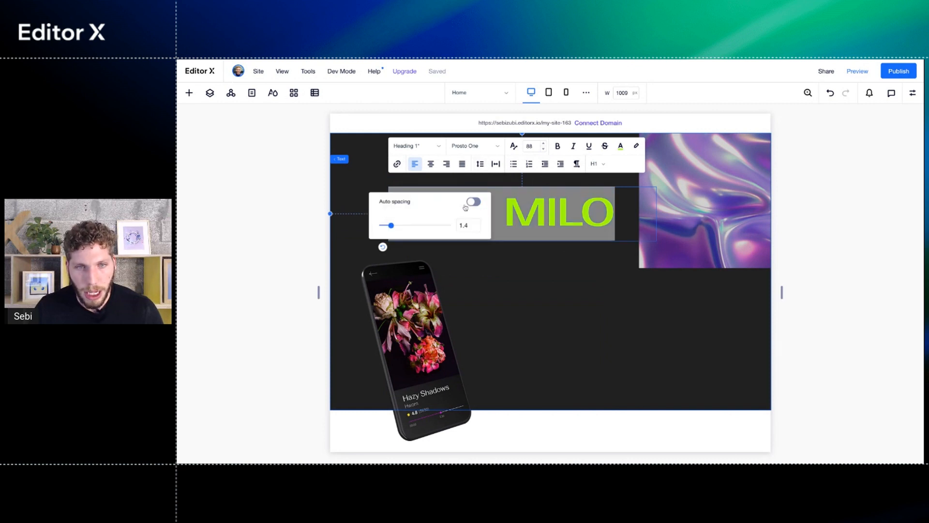
click(471, 230)
text(1)
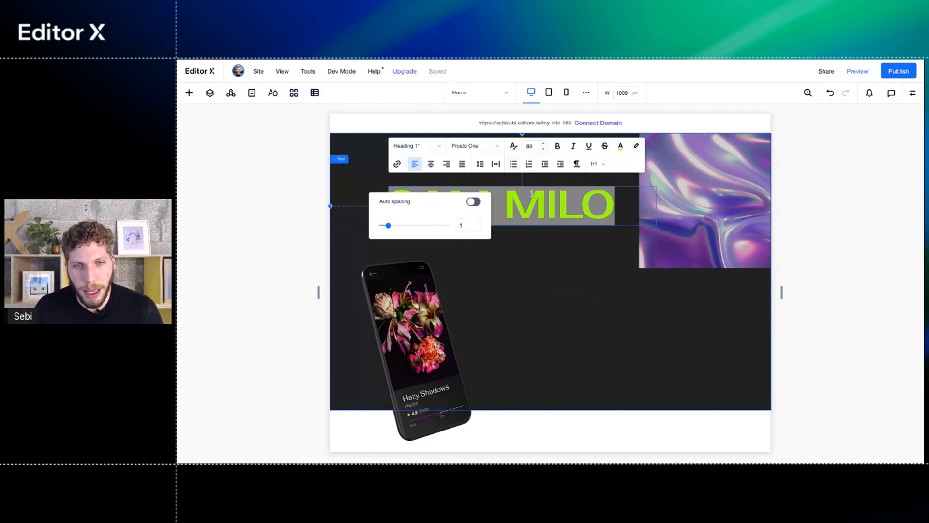
click(538, 152)
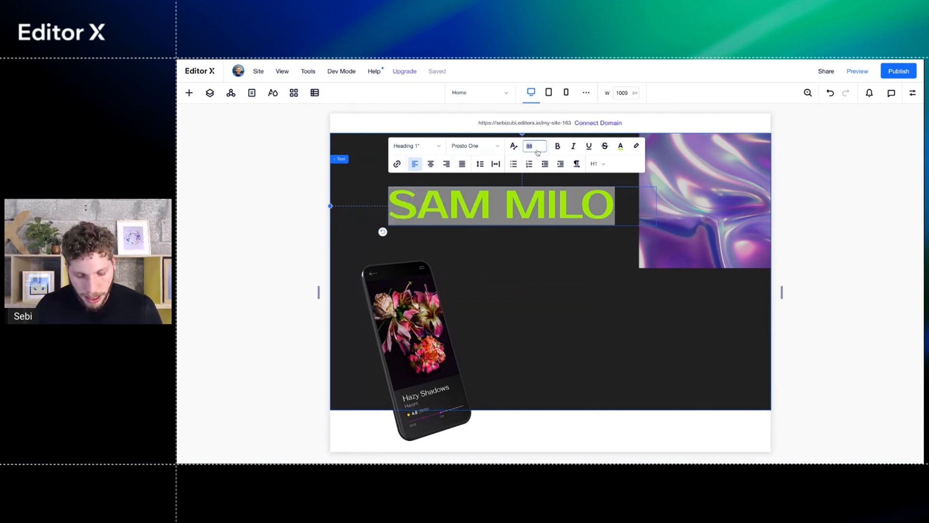
text(200)
key(Return)
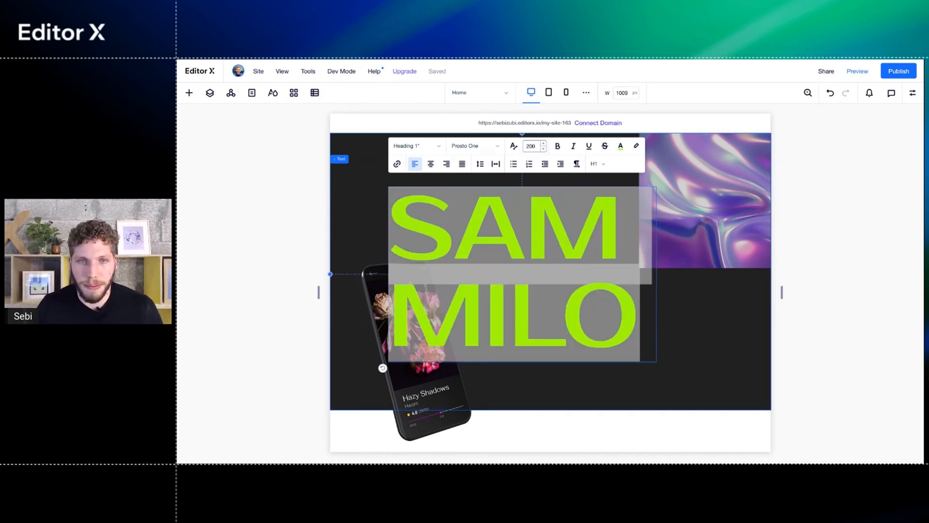
- Stretch the heading's text box outward on both sides across the section, and widen the canvas to about 1527 px
click(699, 275)
click(563, 278)
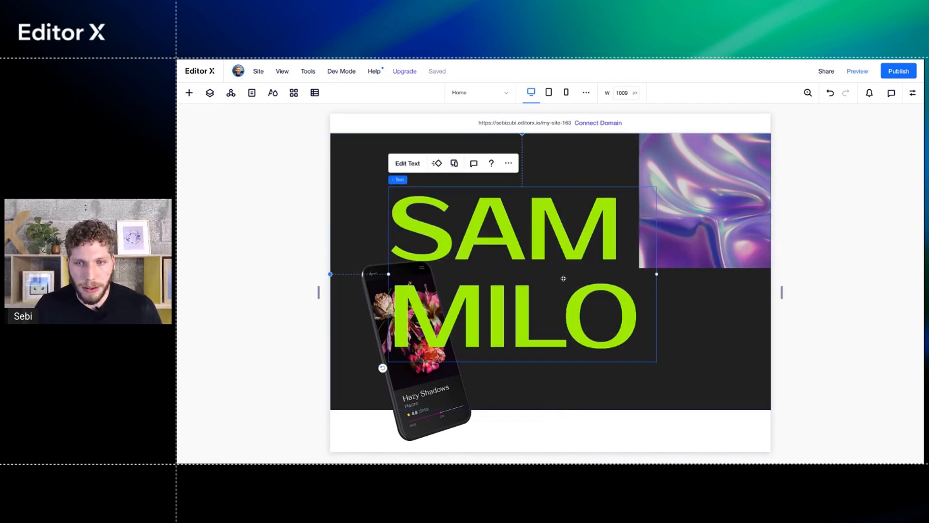
drag(658, 275, 757, 274)
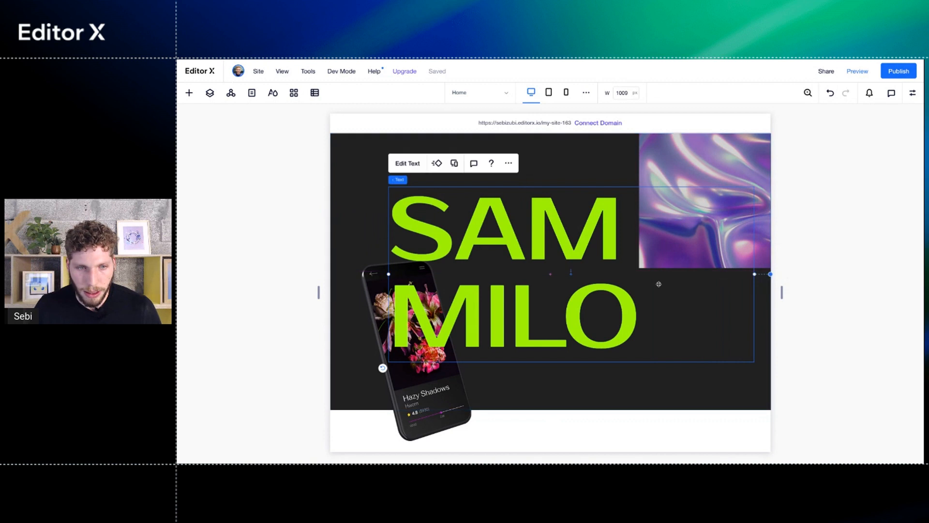
mouse_move(389, 276)
mouse_down()
mouse_move(333, 276)
mouse_move(389, 276)
mouse_up()
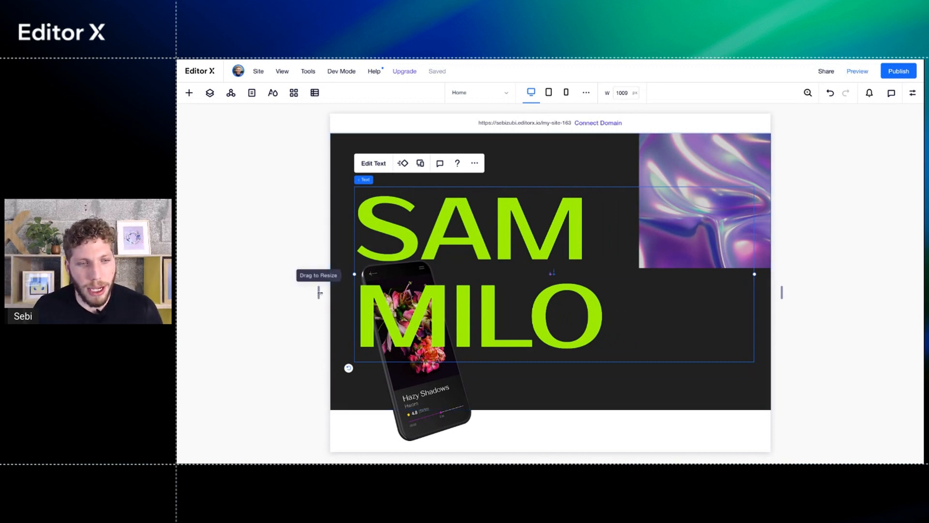
drag(320, 292, 206, 293)
- Turn on text scaling for the heading, with a minimum size of 24 and a maximum size of 200
click(285, 271)
click(272, 207)
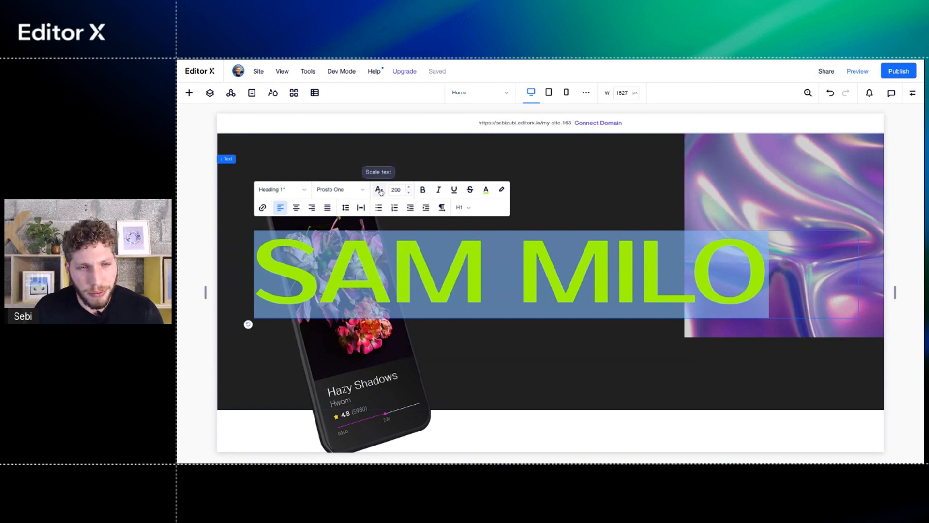
click(380, 193)
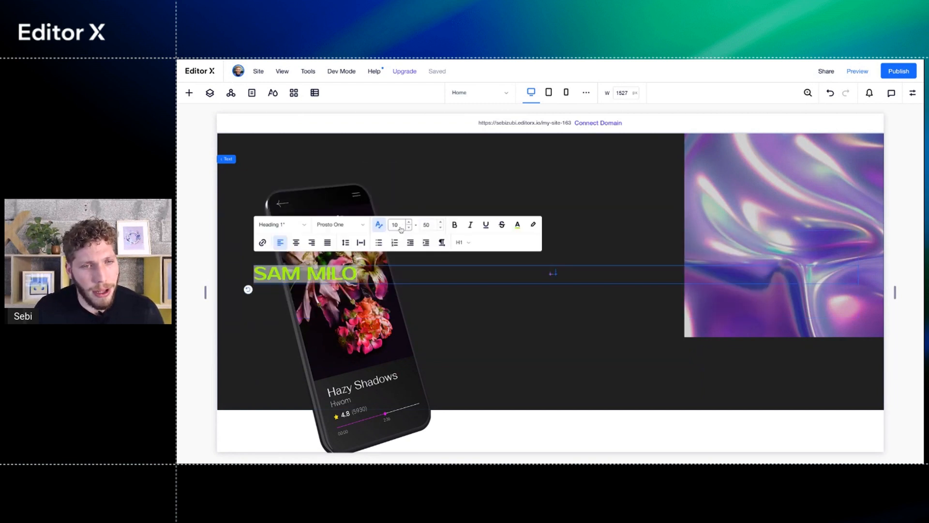
click(400, 230)
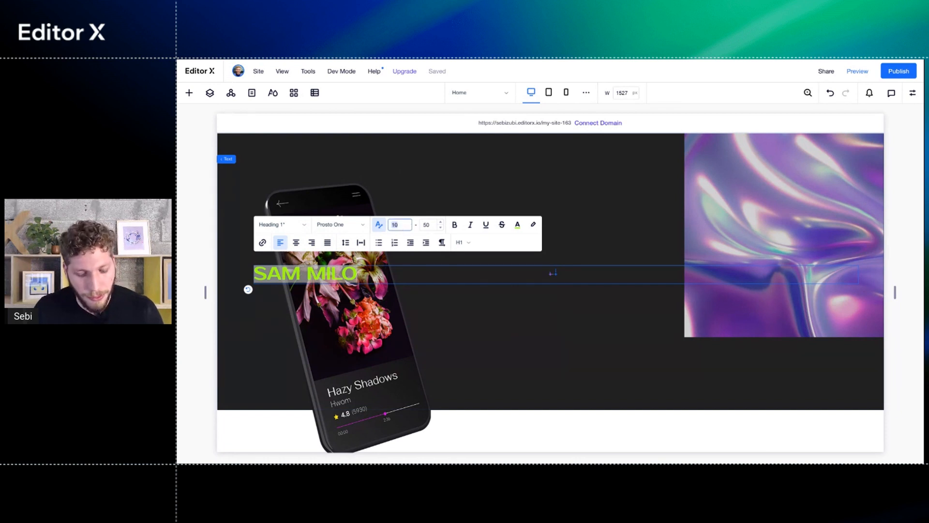
text(2)
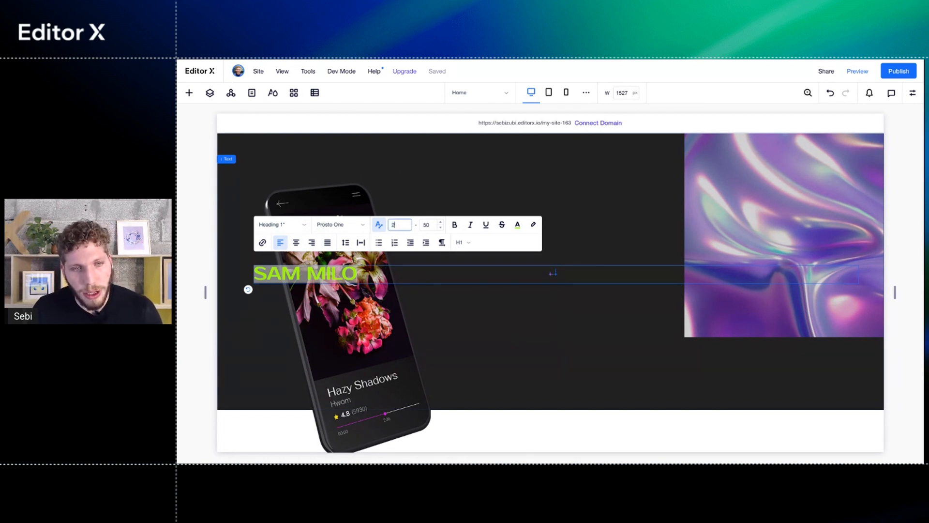
text(4)
click(431, 228)
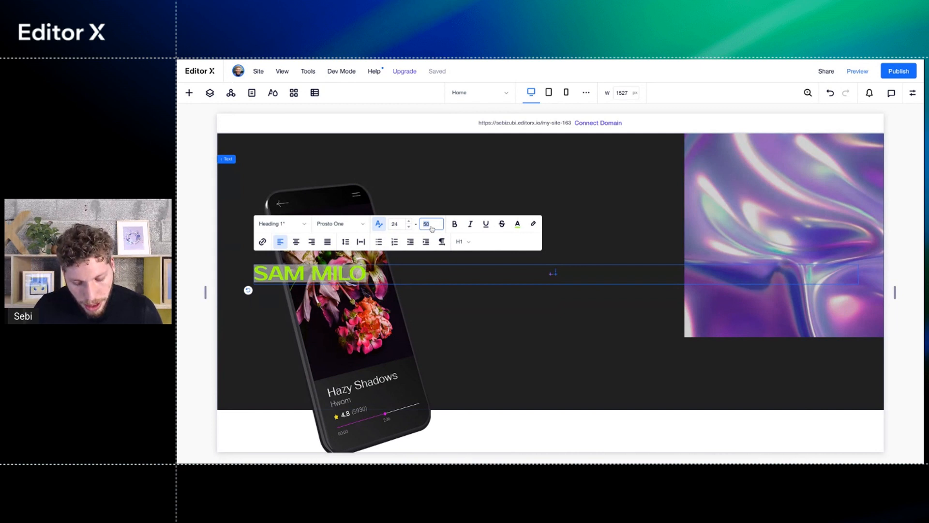
text(200)
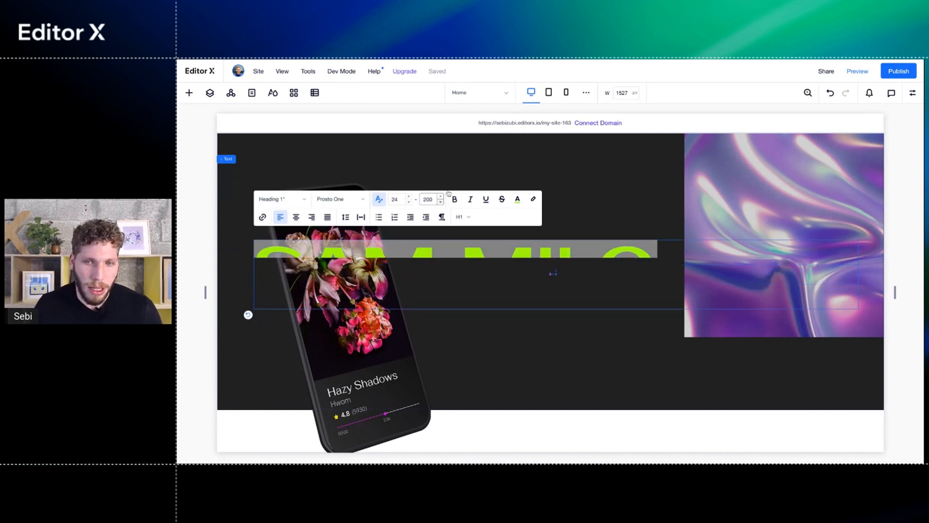
- Move the heading up toward the top of the section and narrow the canvas to about 1461 px
click(595, 177)
drag(528, 282, 525, 289)
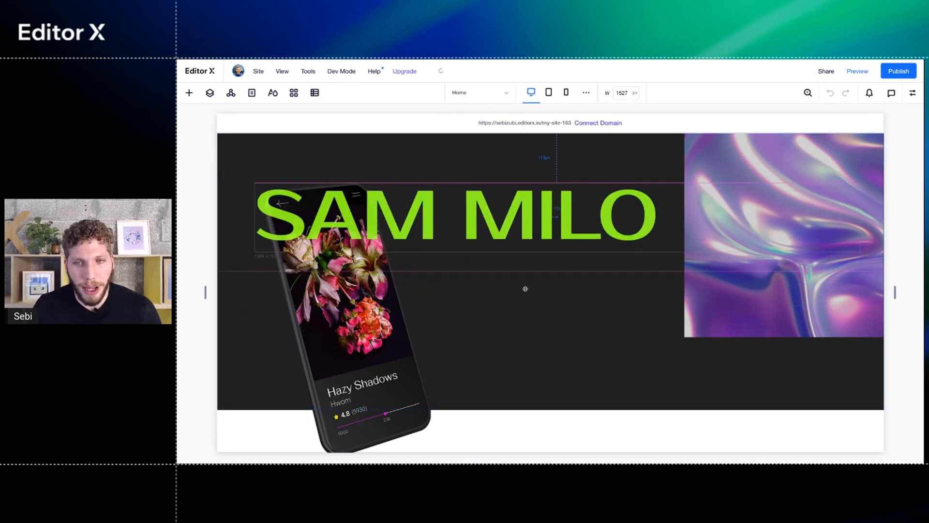
mouse_move(205, 295)
mouse_down()
mouse_move(477, 295)
mouse_move(221, 294)
mouse_up()
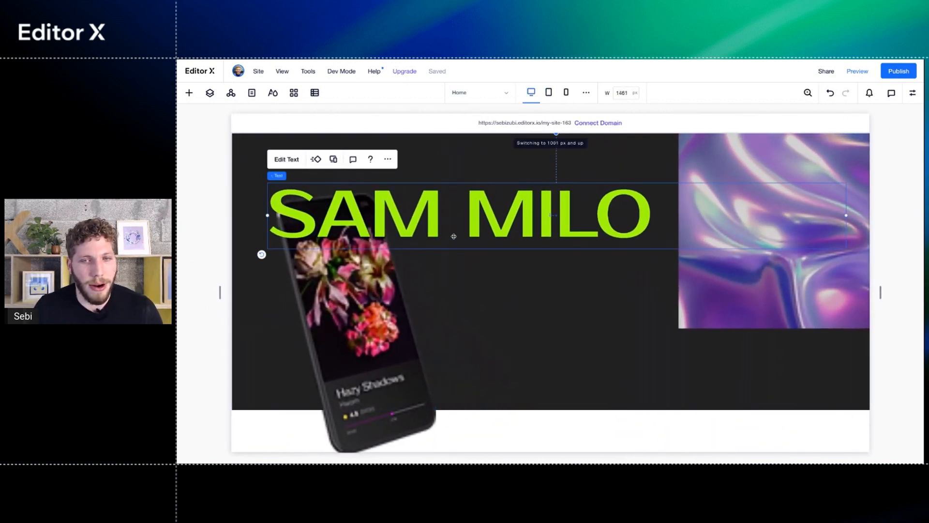
- Shorten the heading's text box from its right edge so it ends just past the start of the purple image
drag(846, 216, 736, 218)
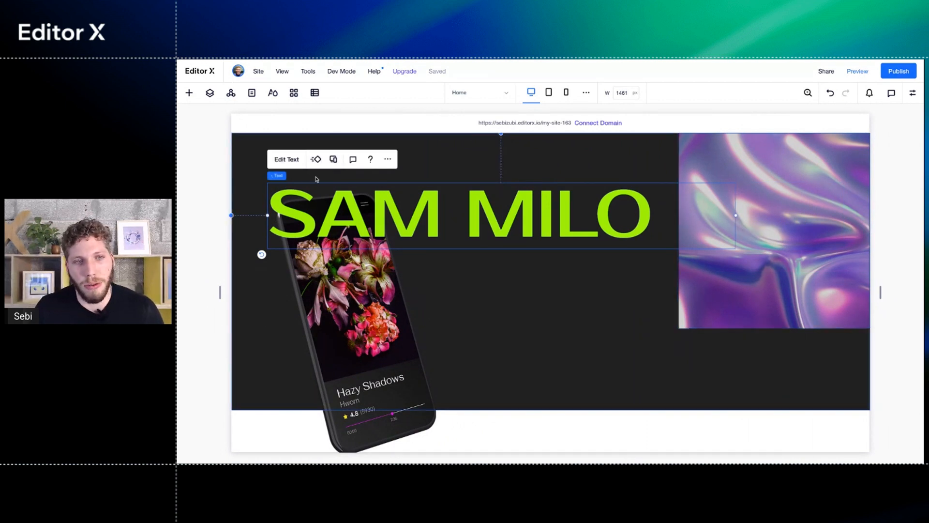
click(287, 159)
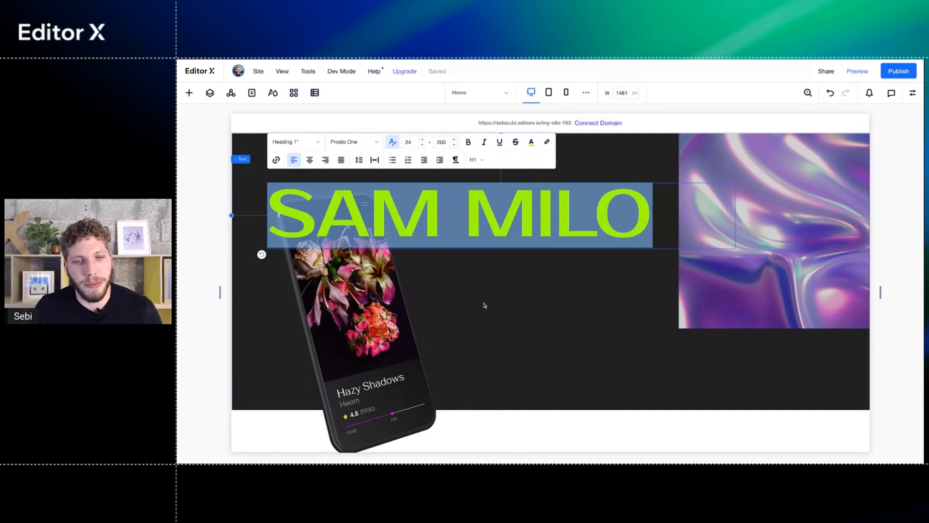
click(485, 305)
- Duplicate the heading and place the copy directly below the original, shifted to the right
click(453, 222)
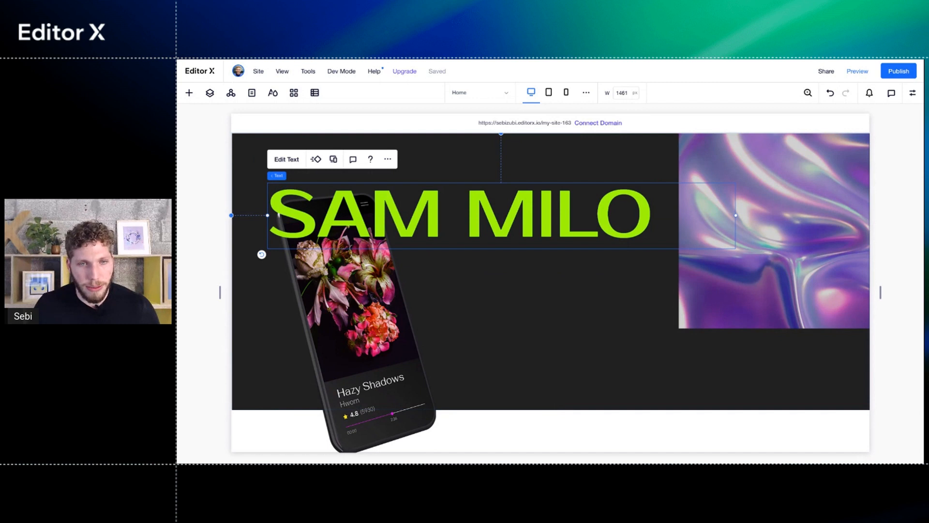
right_click(451, 221)
click(478, 156)
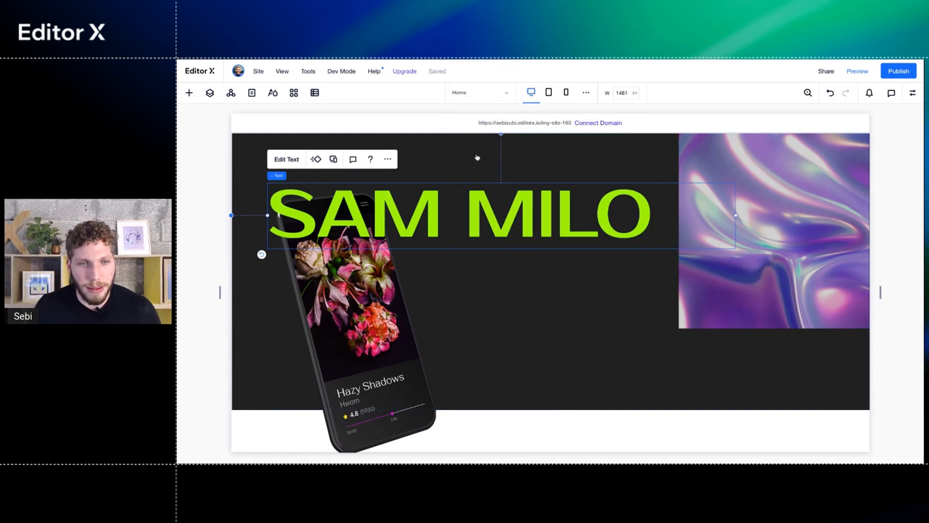
drag(498, 225, 564, 281)
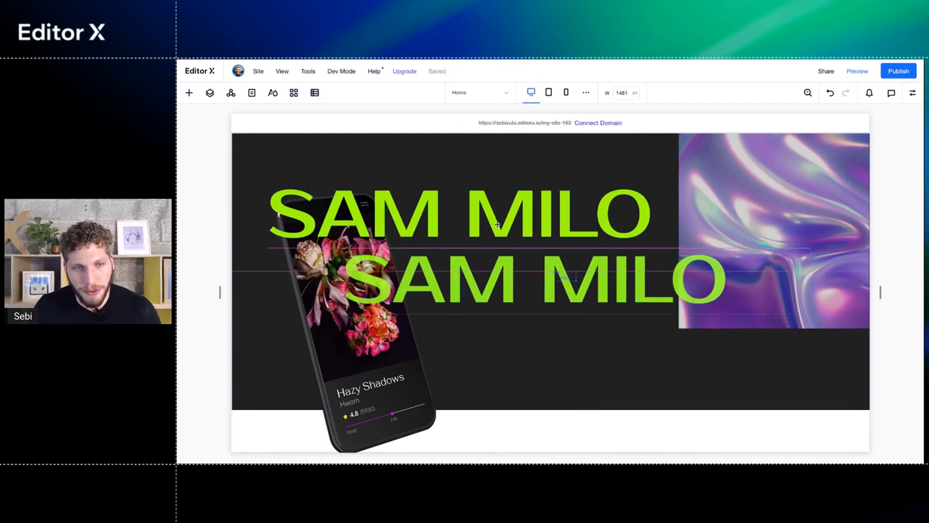
- Replace the copied heading's text with "UX/UI" and "DESIGNER" on two lines
double_click(575, 276)
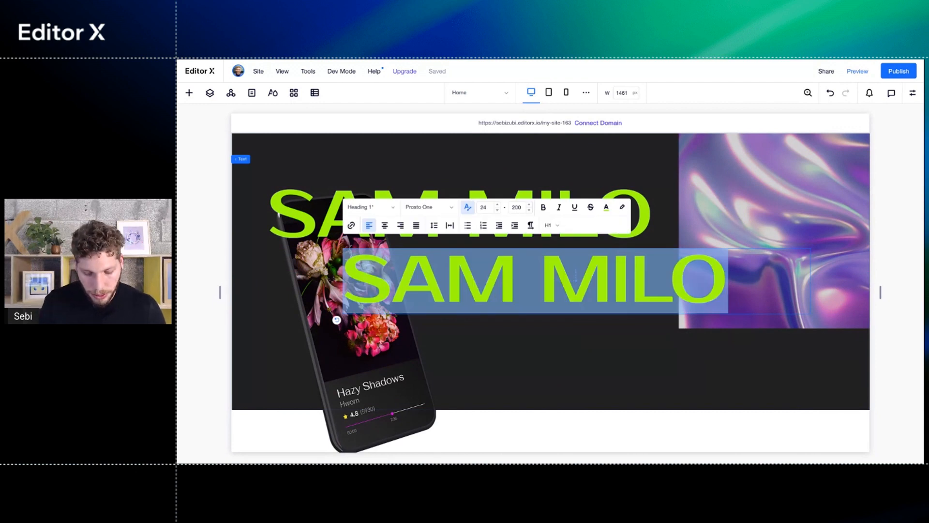
text(U)
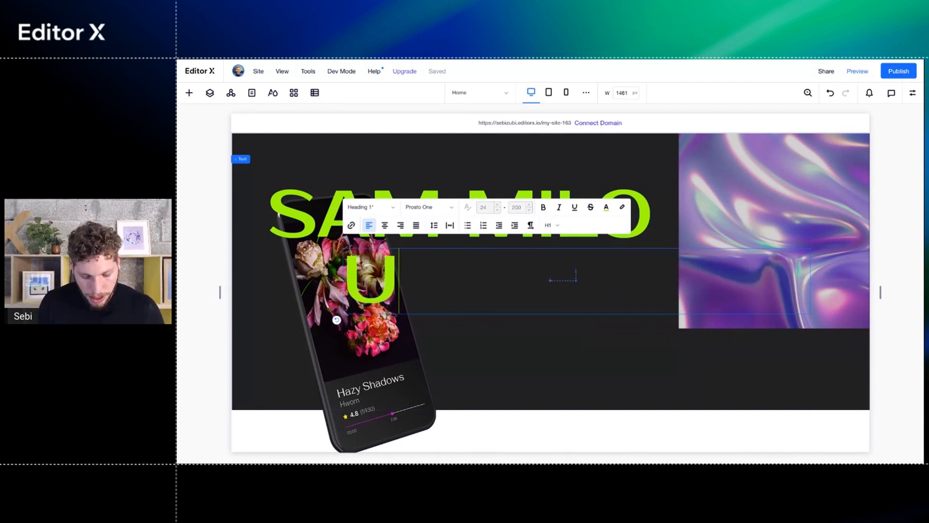
text(X/U)
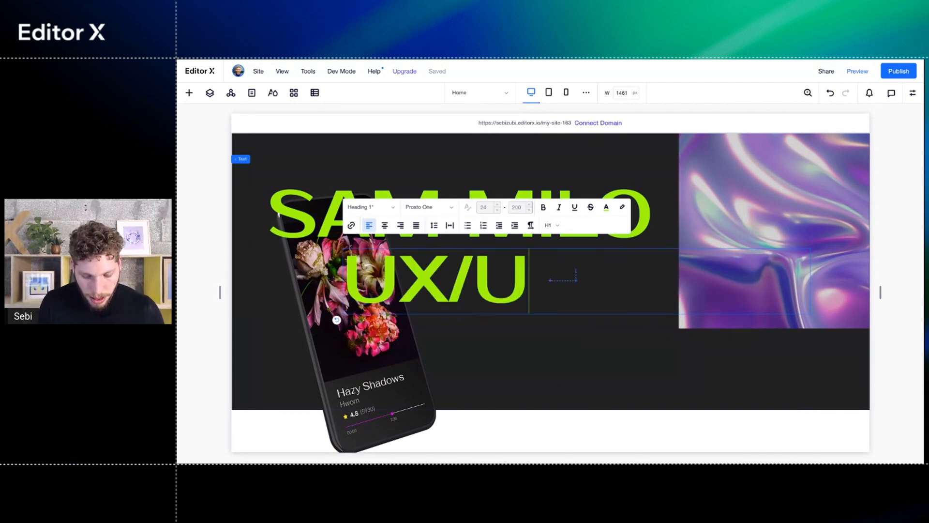
text(I)
key(Return)
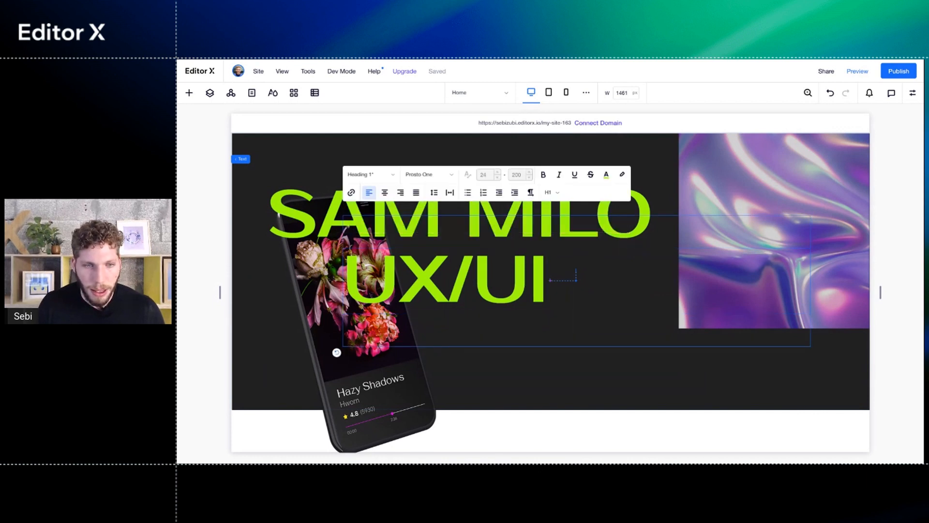
text(DESIGNER)
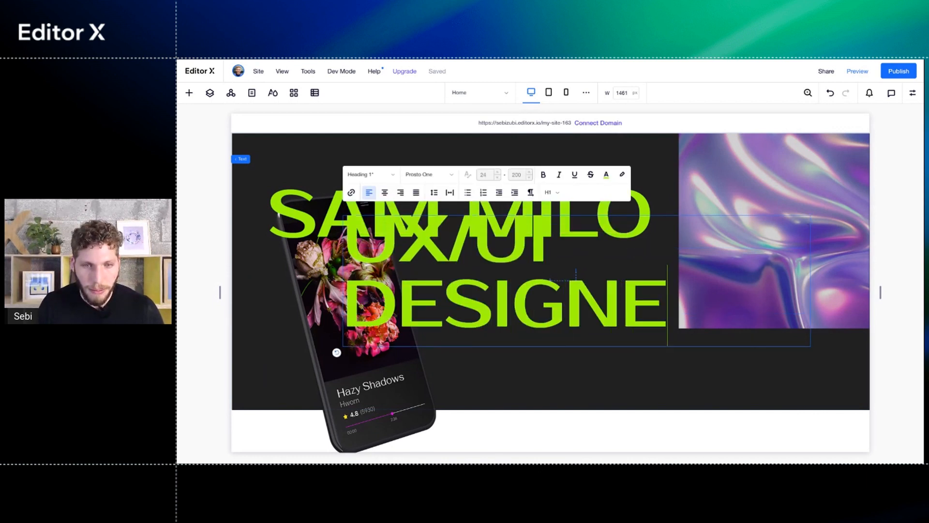
click(654, 358)
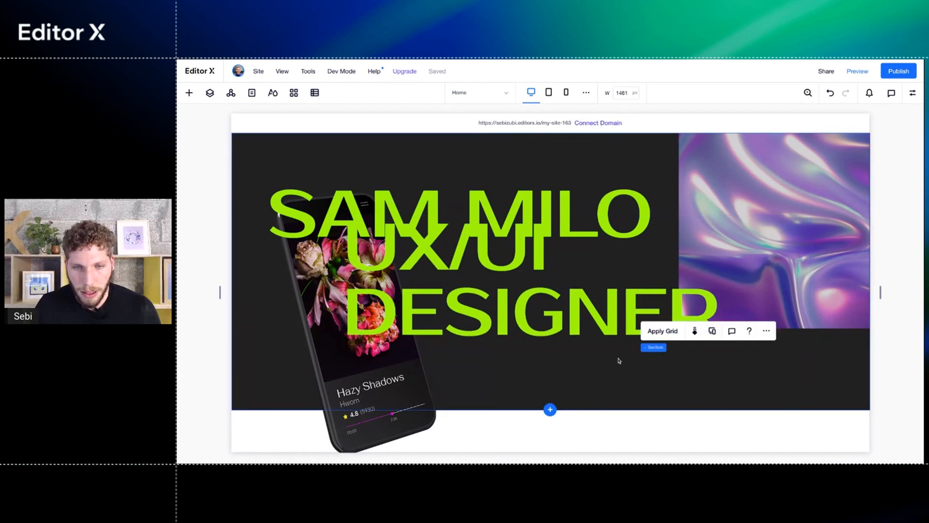
- Move the UX/UI DESIGNER text down clear of the name heading and select all of its text for formatting
drag(552, 257, 571, 291)
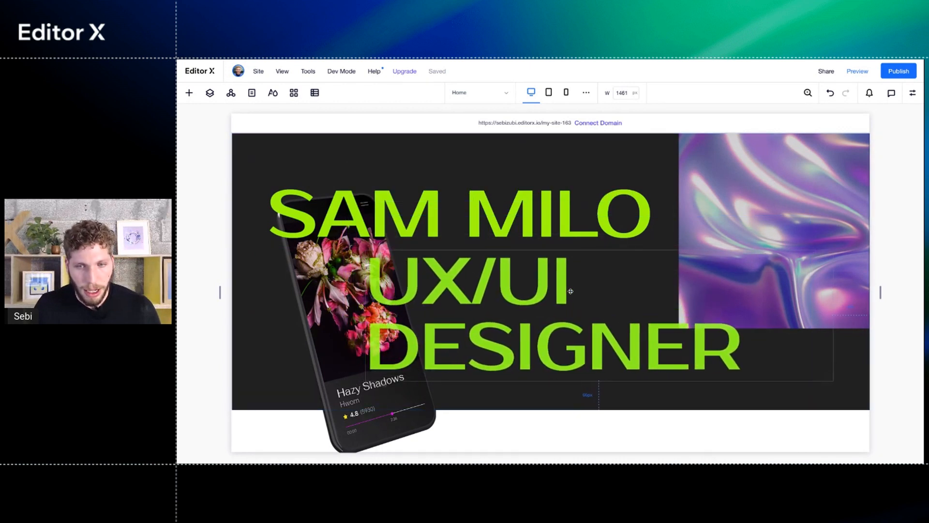
double_click(516, 293)
click(515, 293)
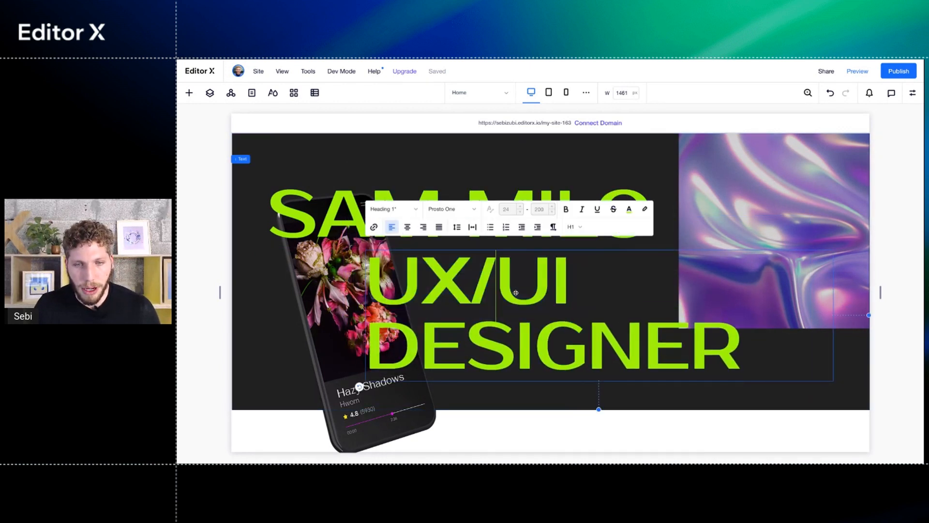
key(ctrl+a)
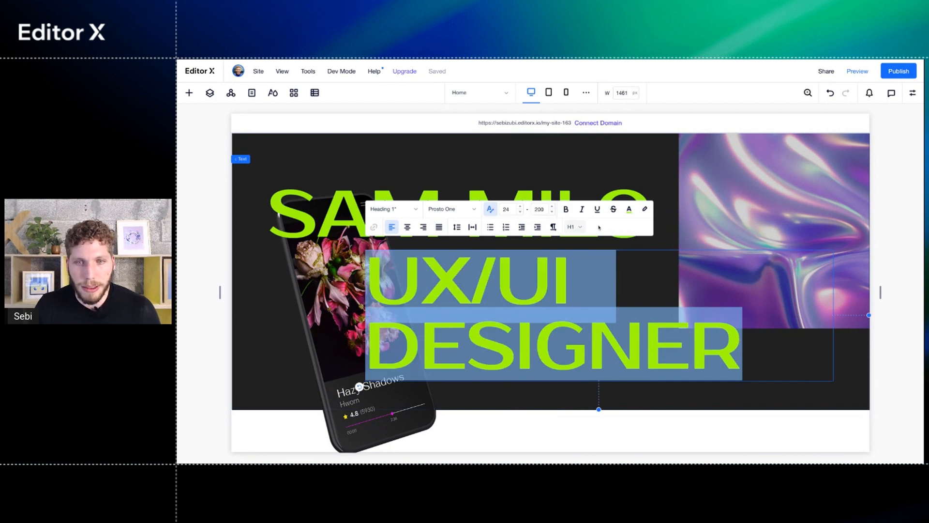
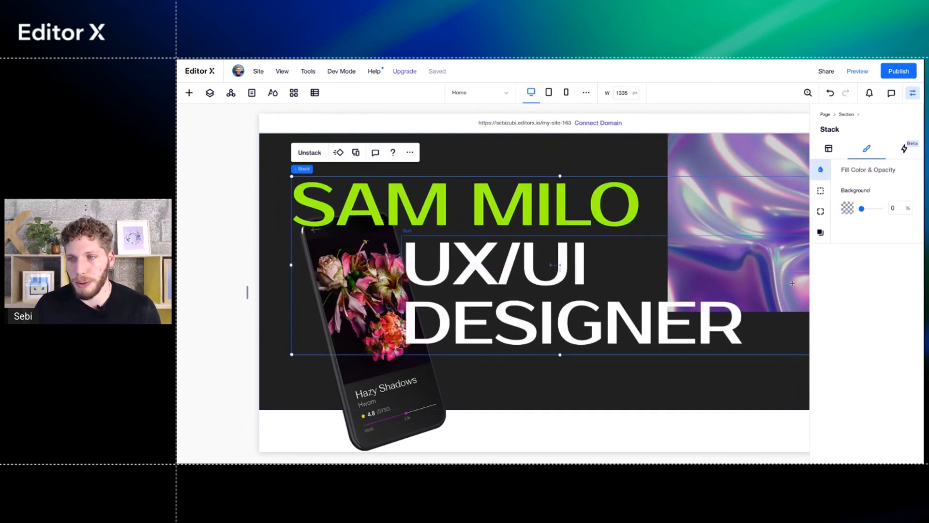
- Dock the text stack to both sides of the section and set its left and right margins to 0%
click(829, 148)
scroll(868, 365, down, 3)
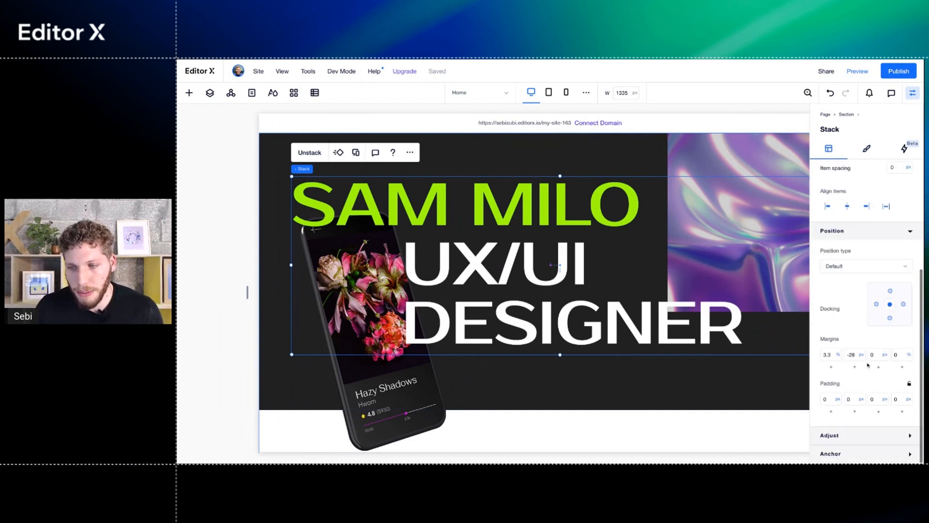
click(904, 304)
click(832, 359)
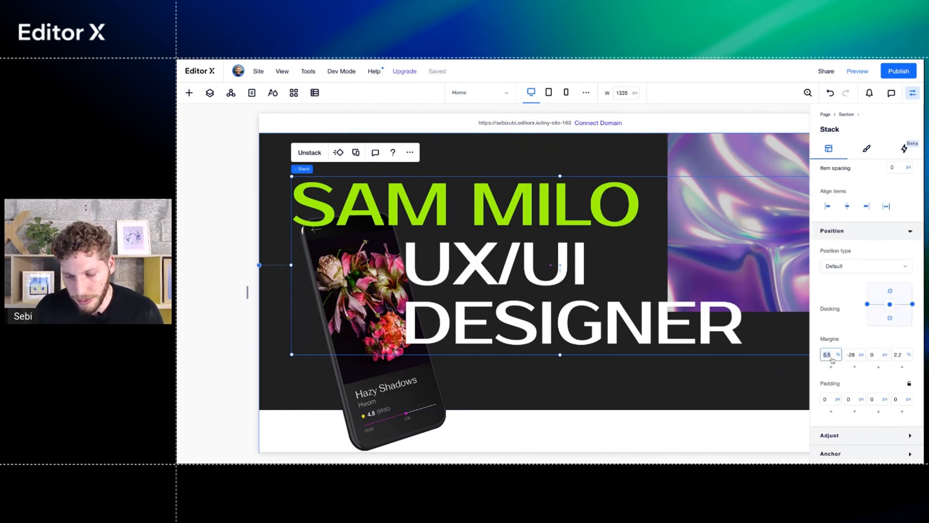
text(0)
key(Return)
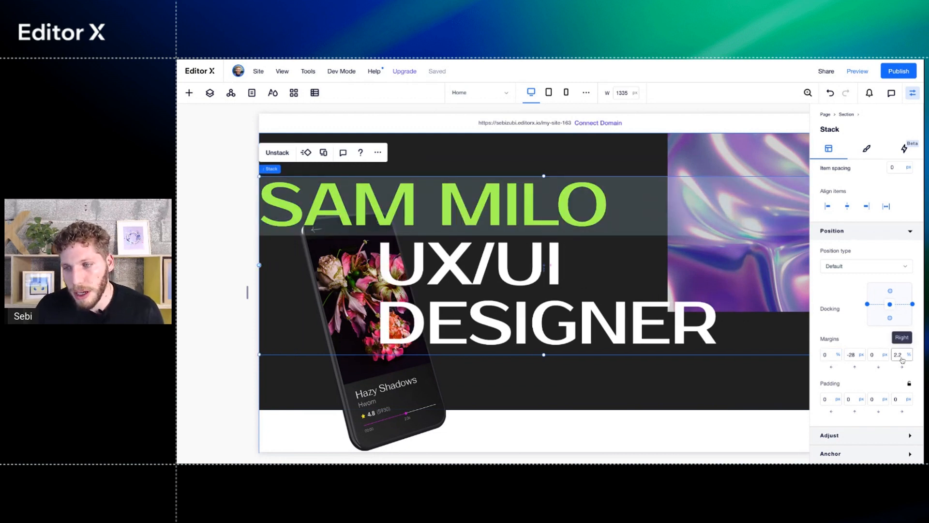
click(901, 358)
text(0)
key(Return)
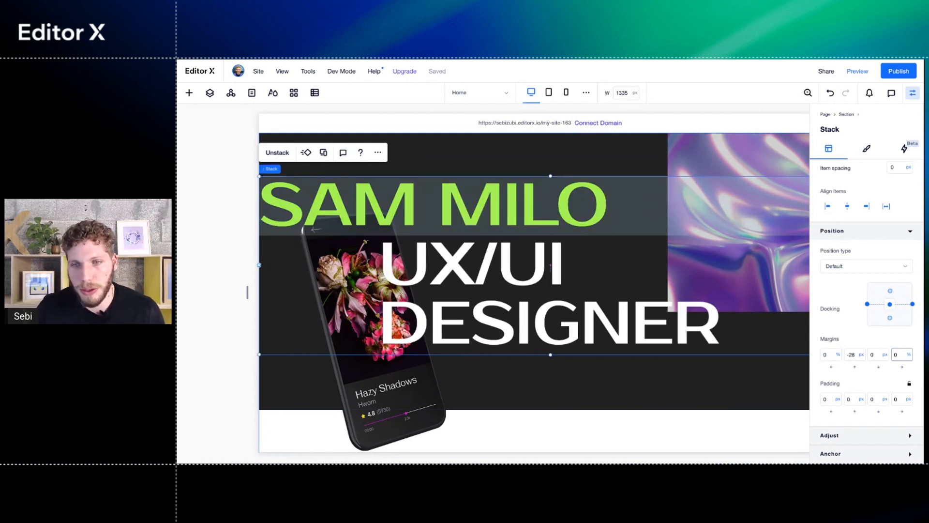
- Dock the name heading to both sides of the stack and set its right margin to 0%
scroll(511, 264, right, 1)
scroll(511, 264, right, 1)
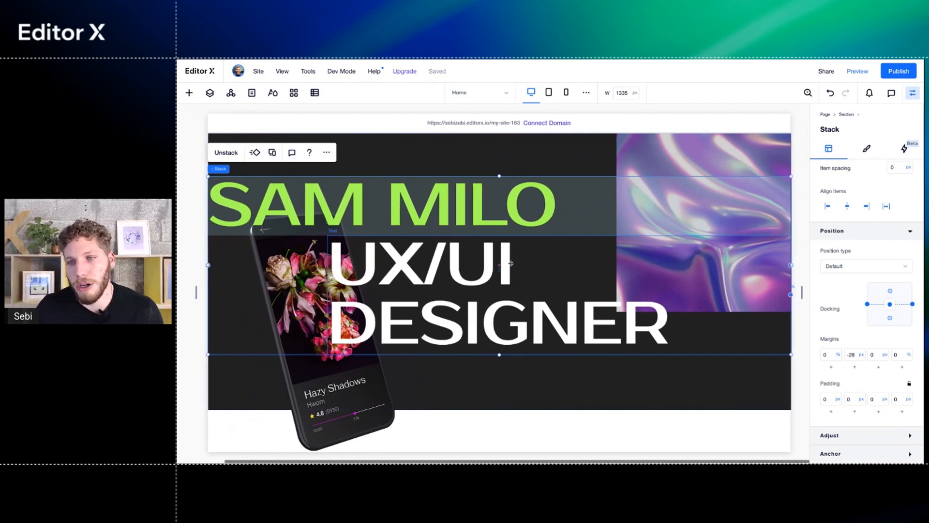
scroll(511, 264, left, 1)
scroll(511, 264, right, 1)
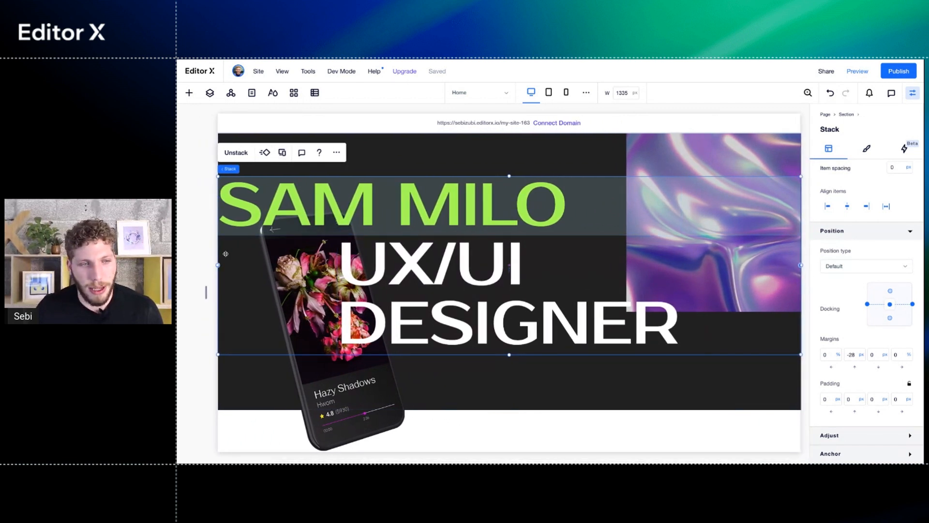
click(310, 218)
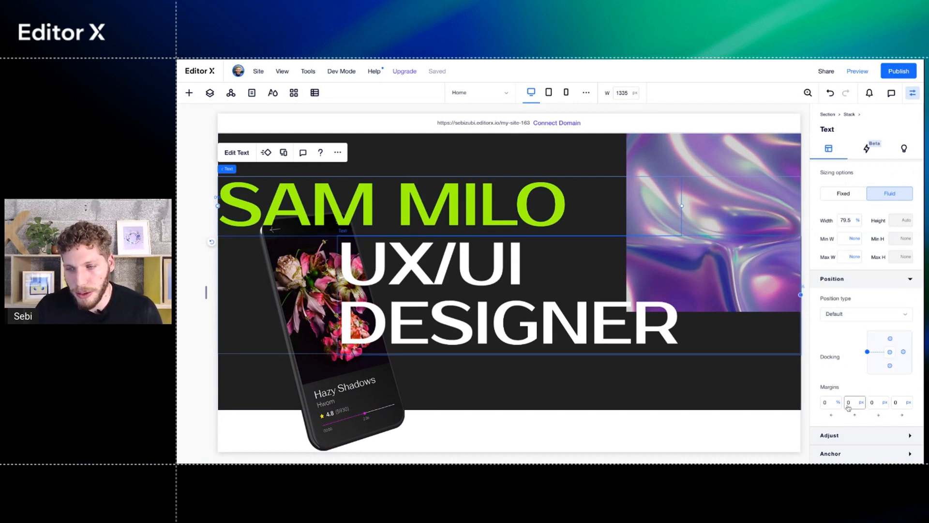
click(832, 406)
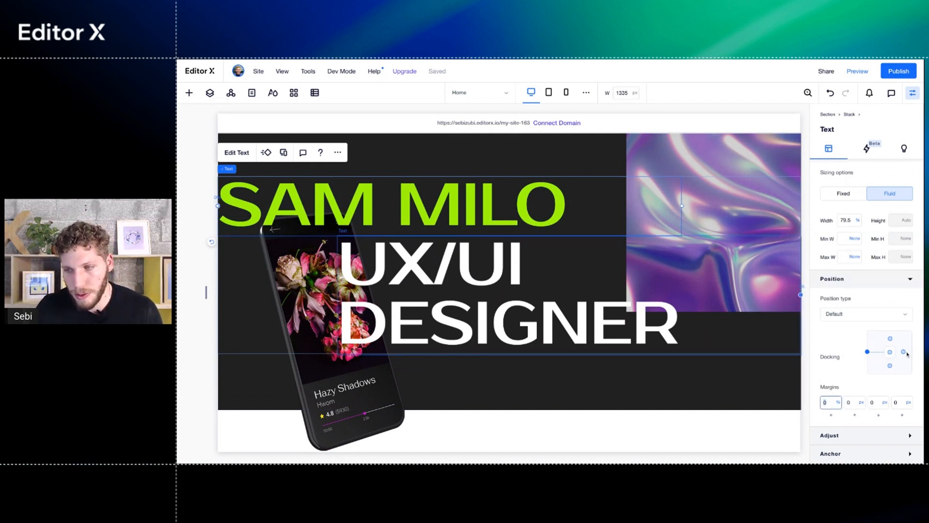
click(904, 353)
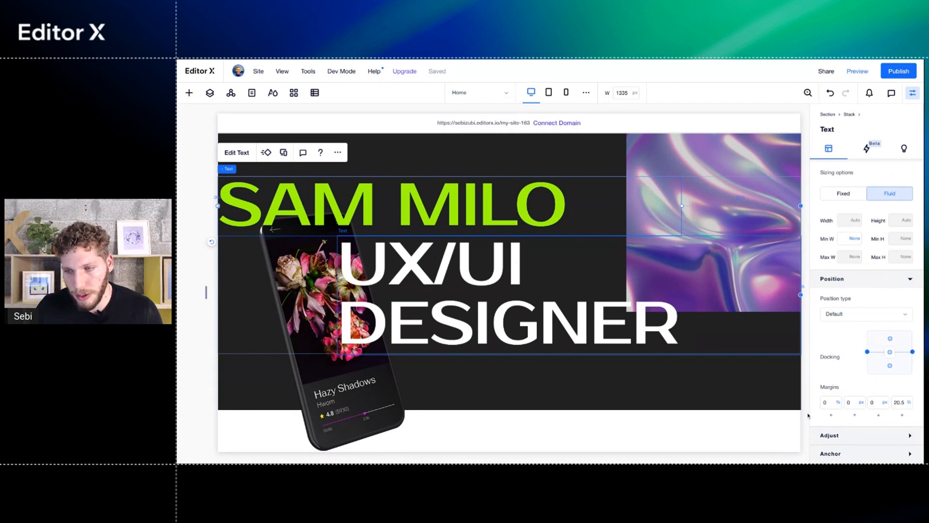
click(895, 403)
text(0)
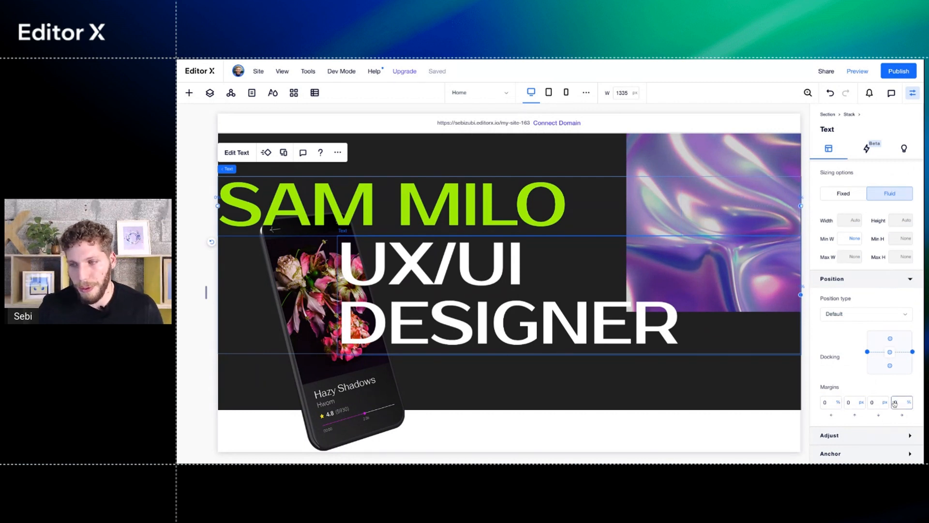
- Set the name heading's left margin to 6%
click(828, 408)
click(828, 408)
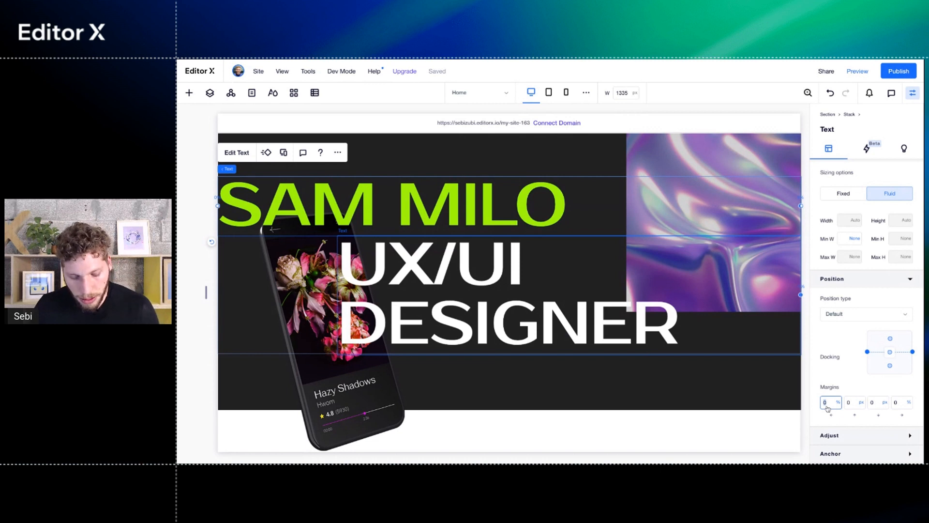
text(6)
key(Return)
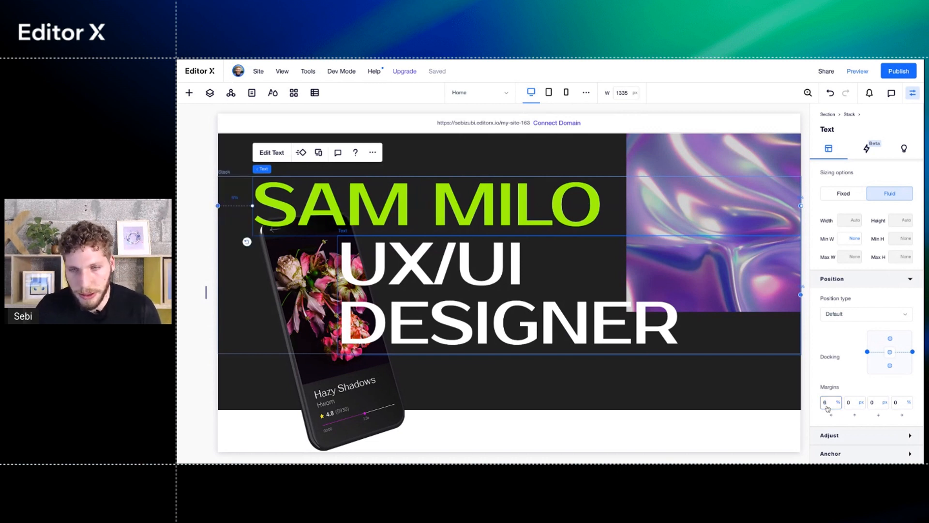
- Dock the UX/UI DESIGNER text to both sides of the stack and set its left margin to 28%
click(520, 289)
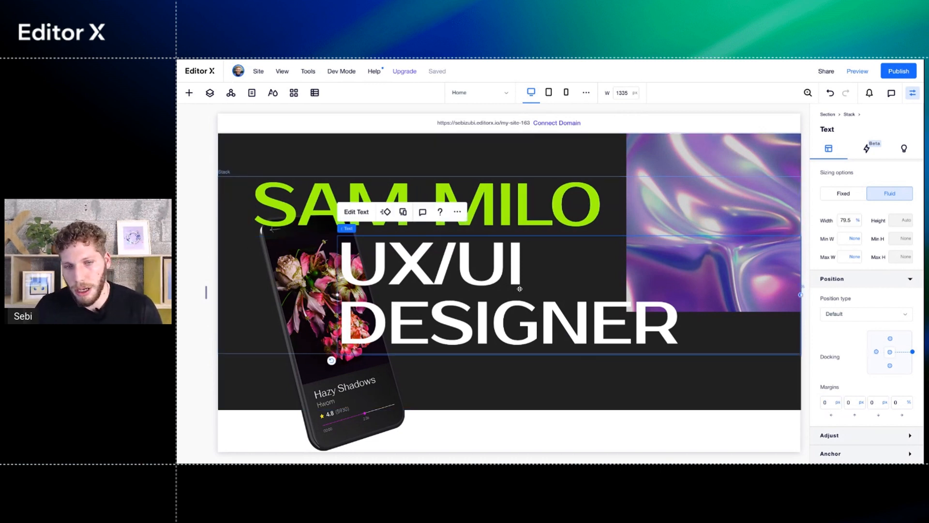
click(877, 351)
click(830, 402)
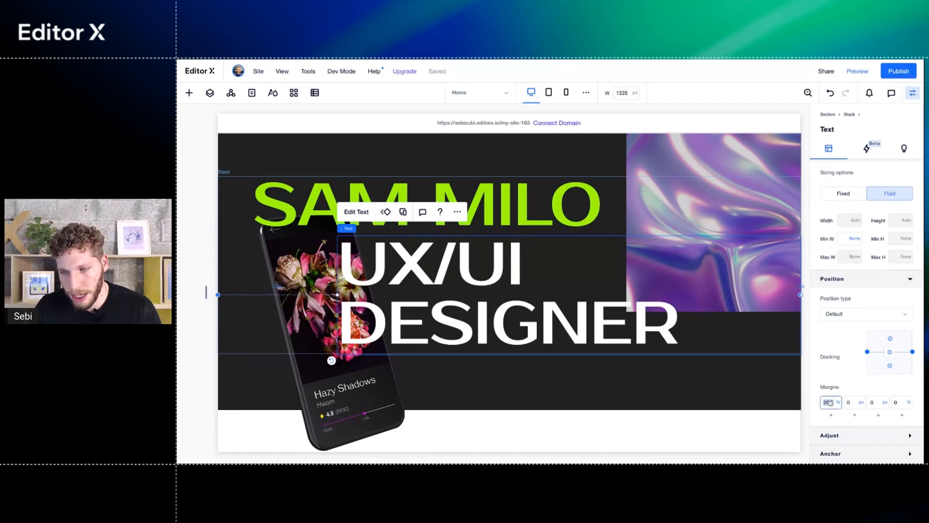
text(28)
key(Return)
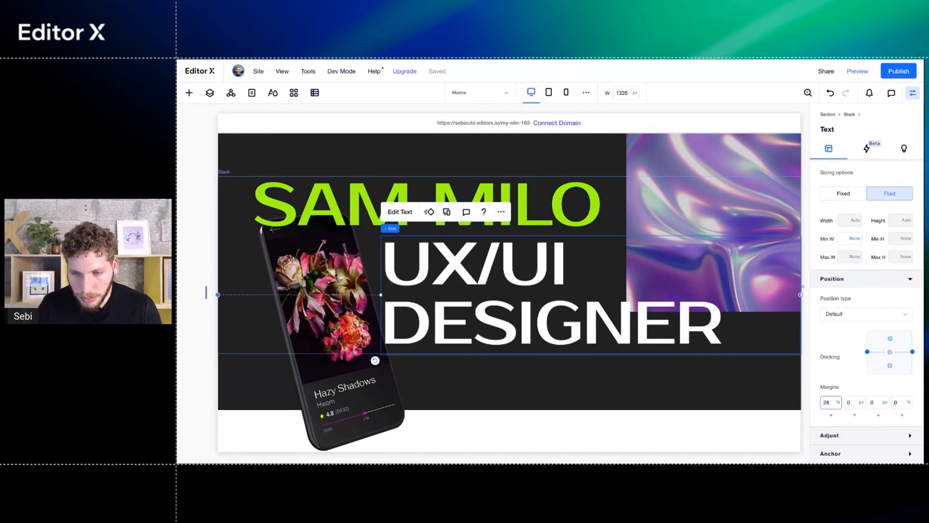
- Resize the canvas across the desktop, tablet and mobile breakpoints to check how the hero text and images scale
click(528, 392)
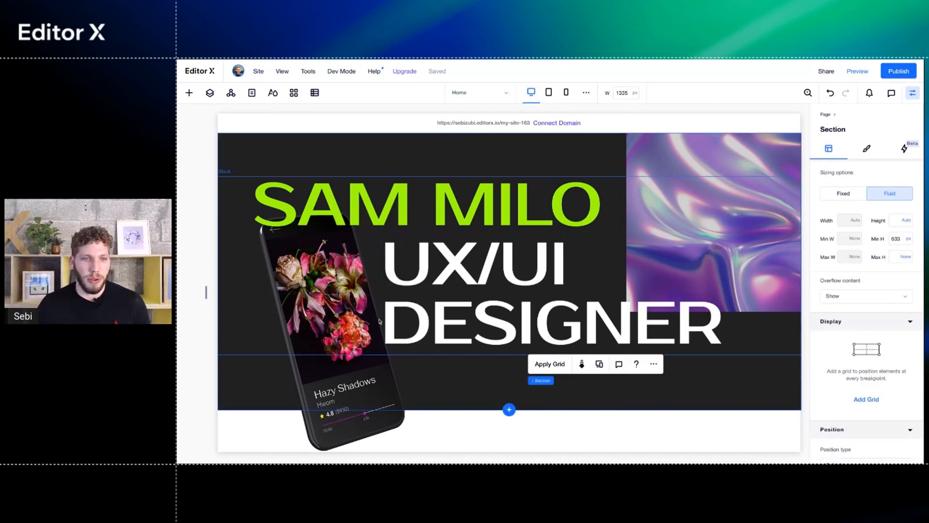
drag(206, 292, 352, 292)
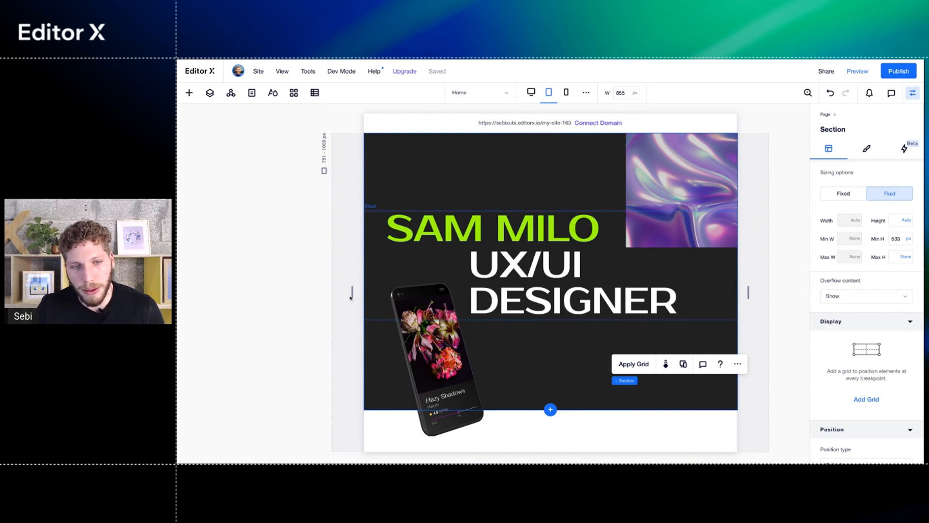
drag(352, 292, 258, 292)
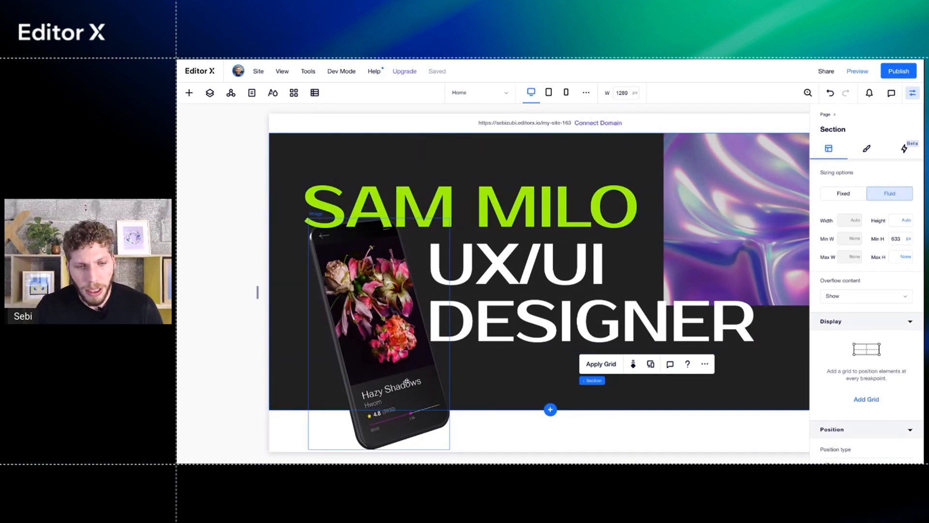
click(446, 380)
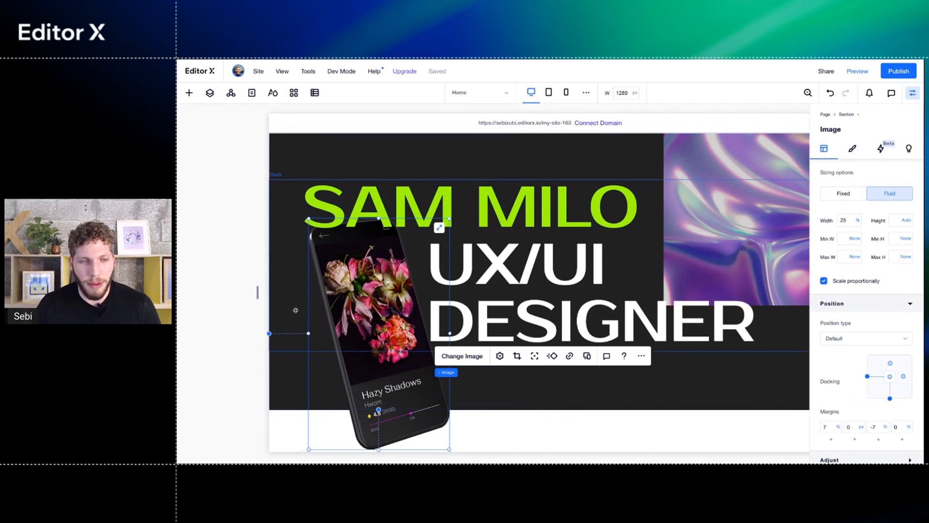
drag(258, 292, 405, 293)
click(579, 363)
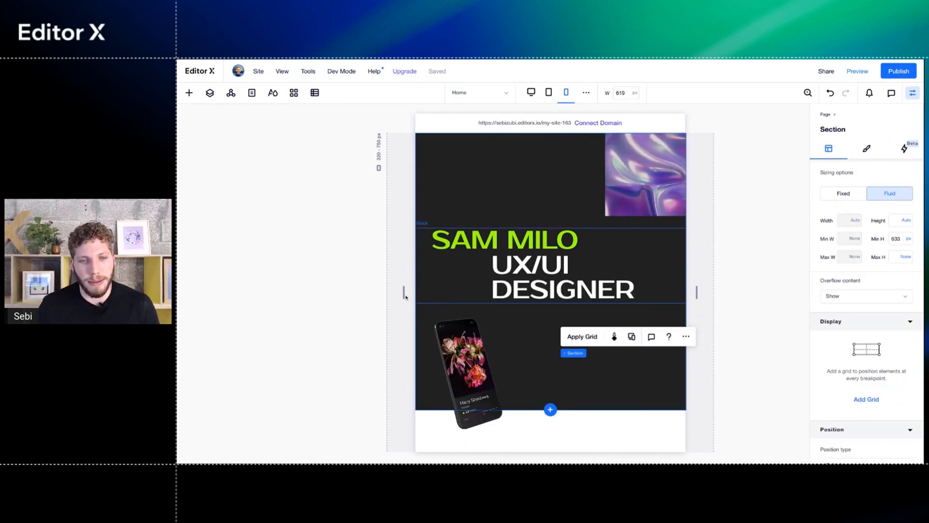
drag(405, 294, 321, 292)
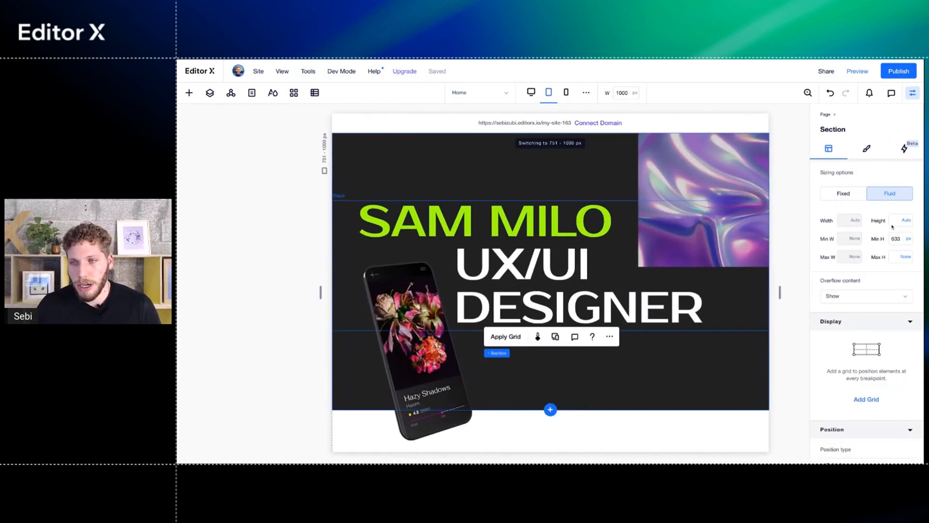
- Narrow the canvas to 878 px at the tablet breakpoint and remove the hero section's minimum height
scroll(897, 238, down, 2)
scroll(897, 236, up, 3)
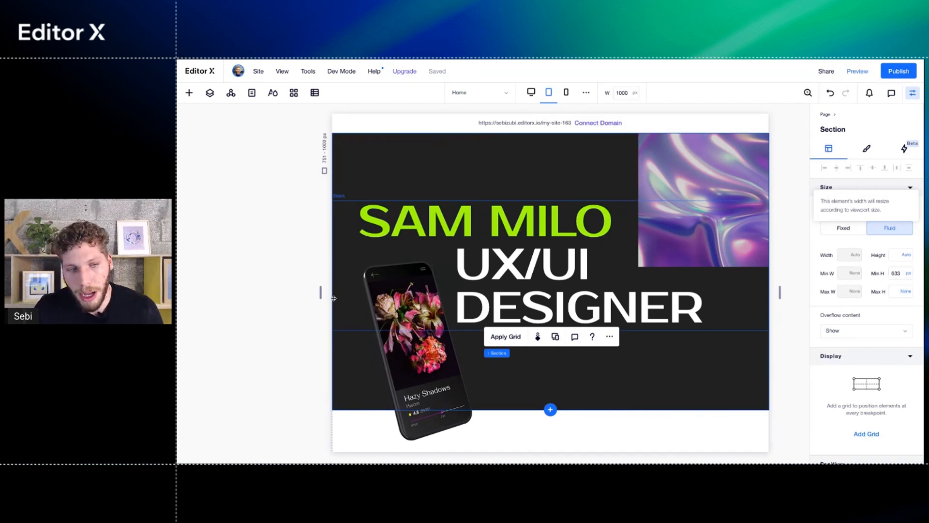
drag(321, 293, 348, 293)
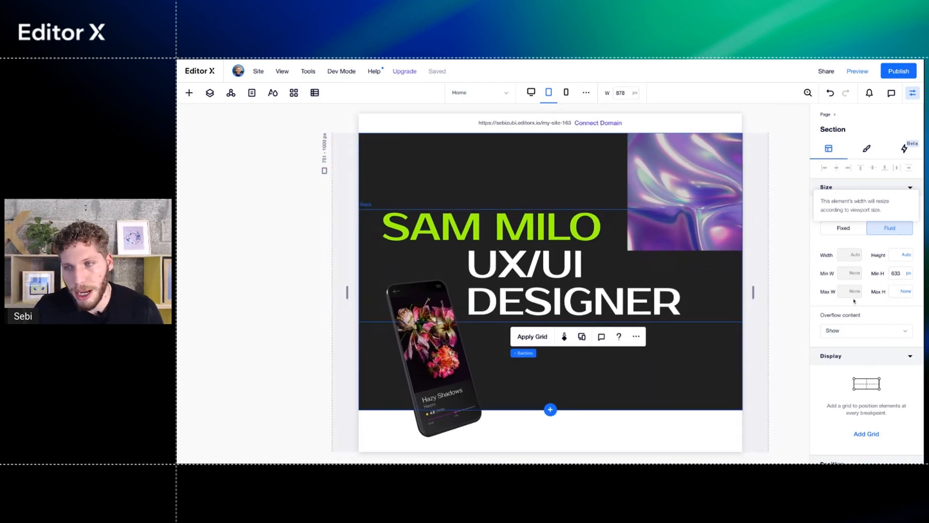
click(898, 282)
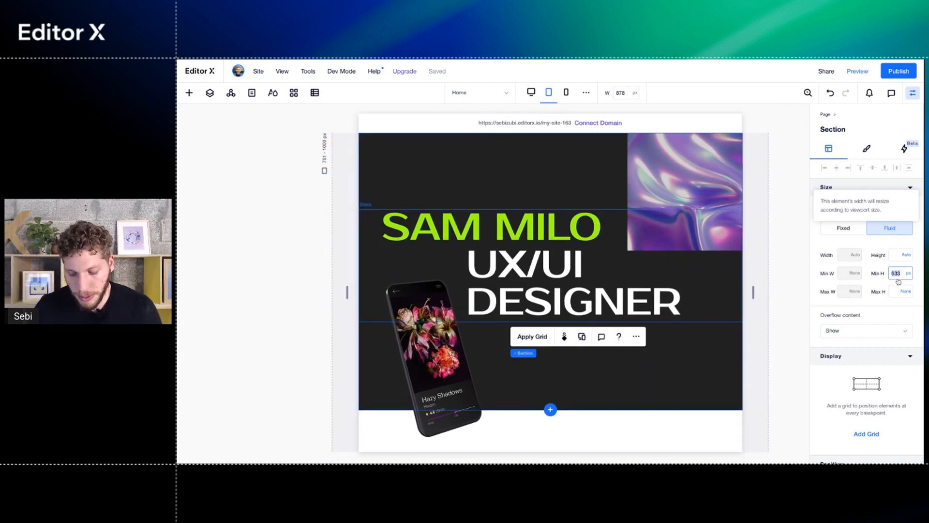
key(BackSpace)
key(Return)
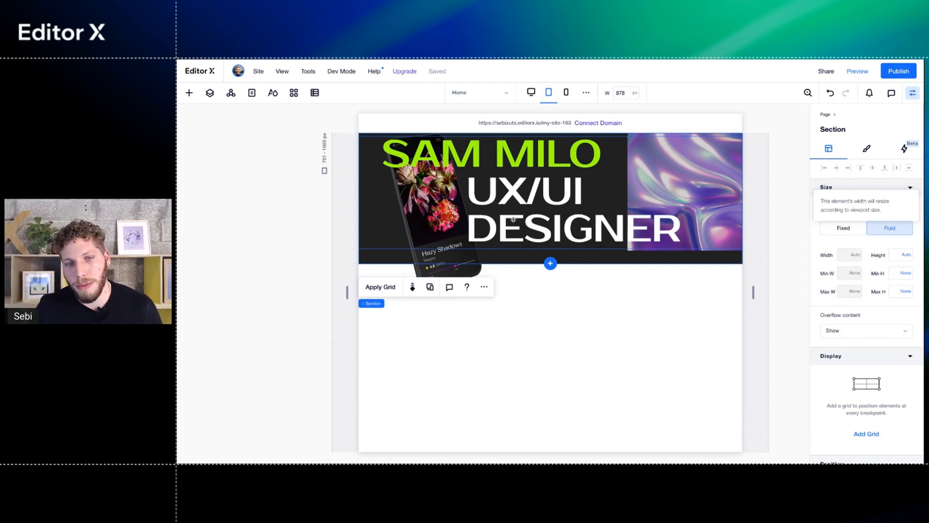
- Set the text stack's top margin to 8% and its bottom margin to 13% at the tablet breakpoint
click(376, 200)
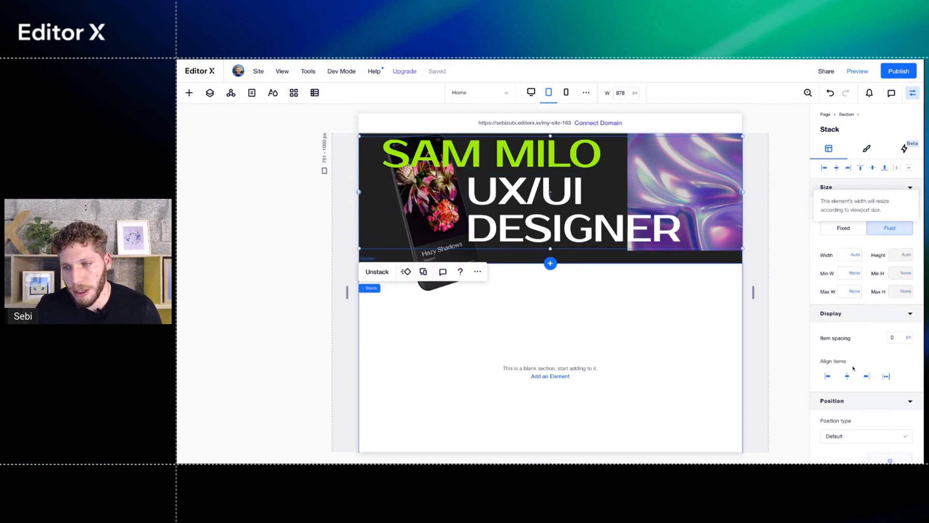
scroll(654, 251, down, 1)
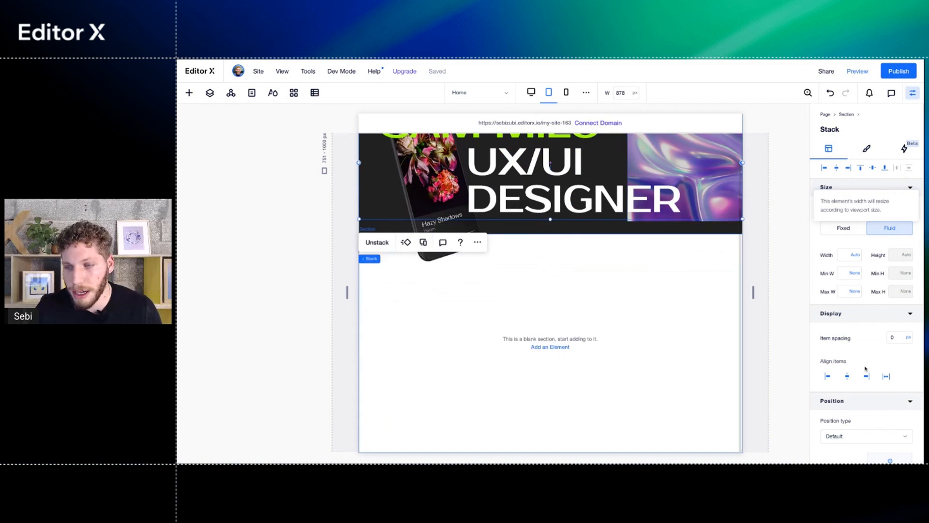
scroll(814, 346, down, 3)
scroll(637, 319, up, 1)
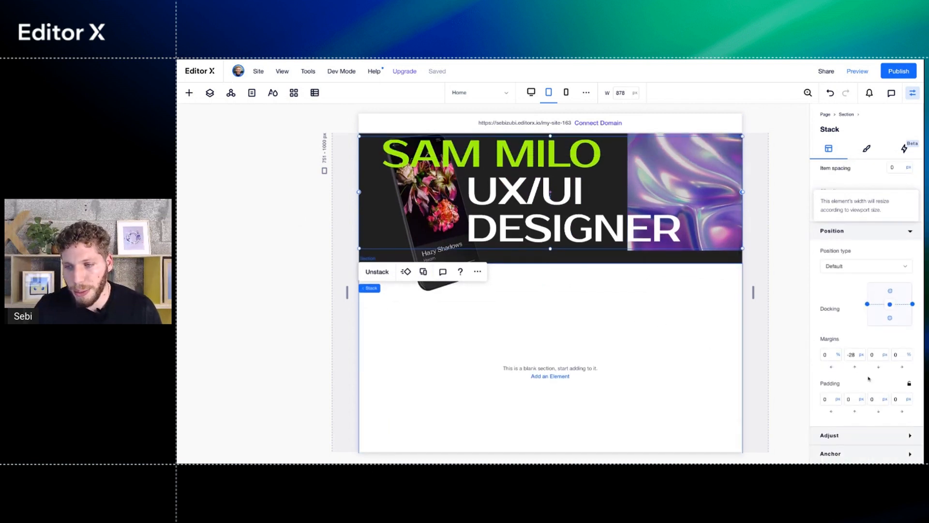
click(854, 360)
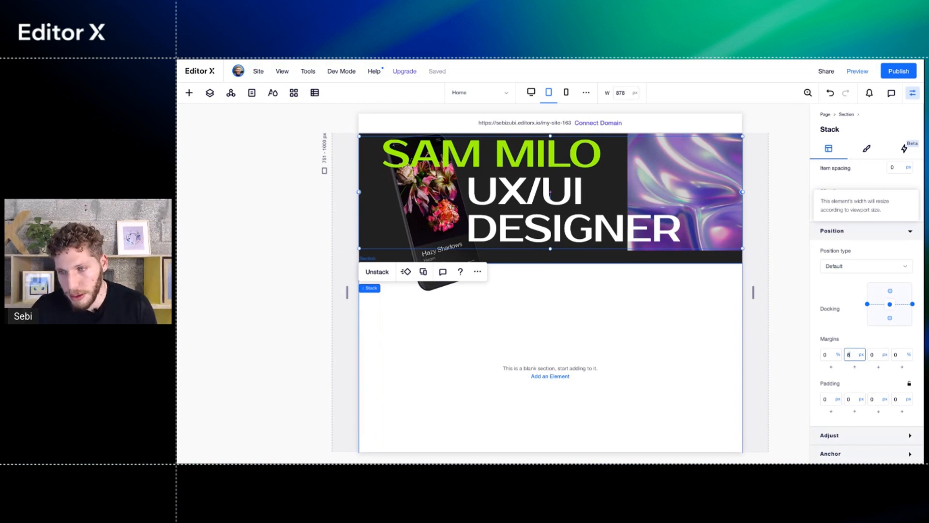
key(Return)
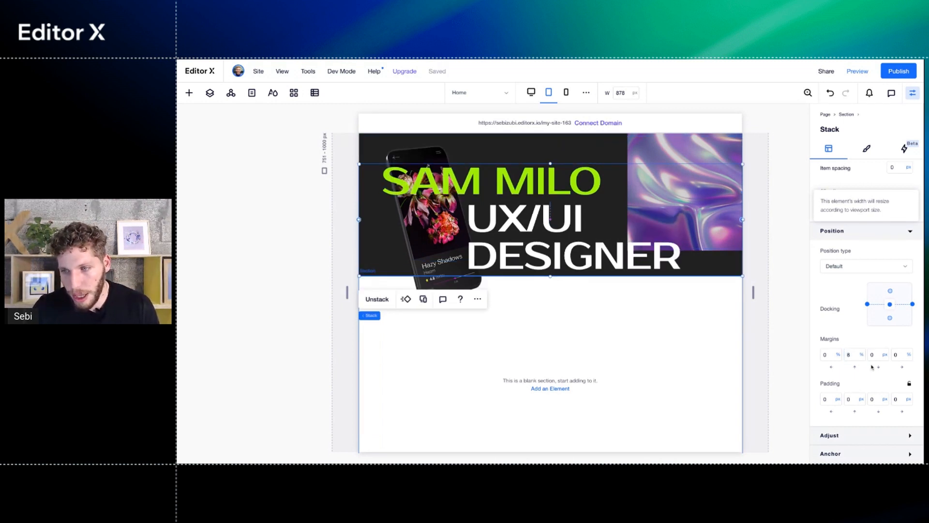
click(879, 358)
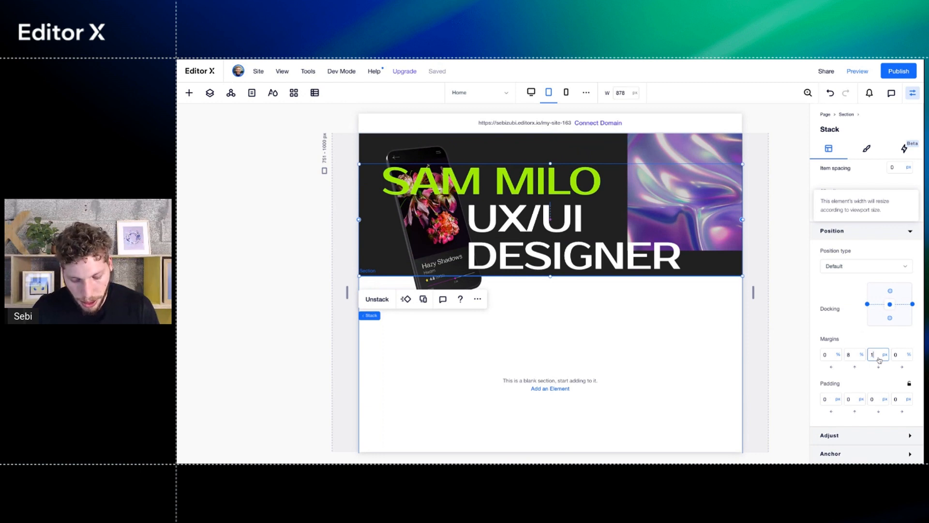
text(13%)
key(Return)
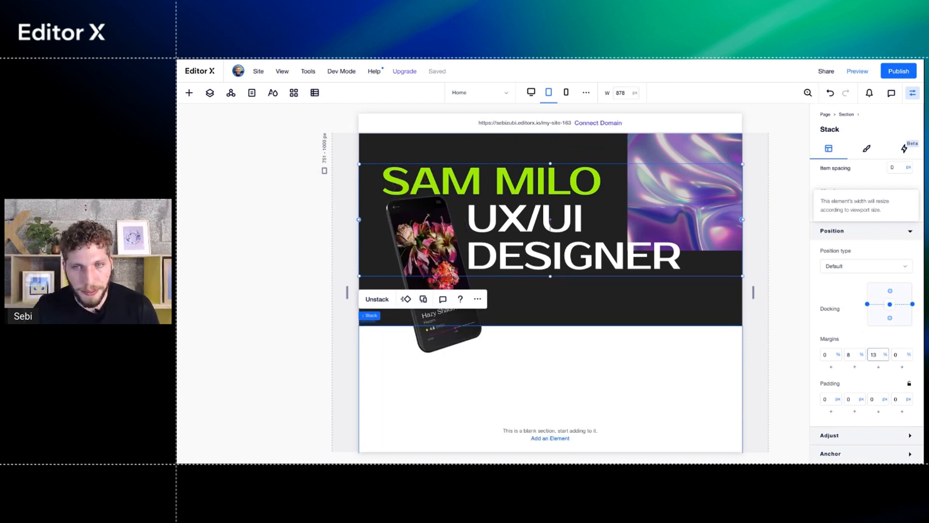
click(616, 316)
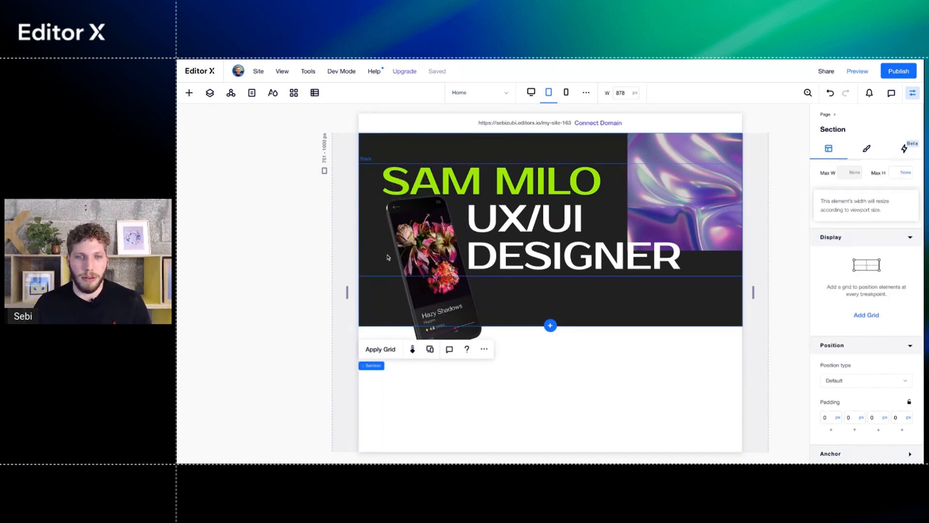
- Widen the canvas to the desktop breakpoint and remove the hero section's minimum height there
drag(347, 294, 312, 293)
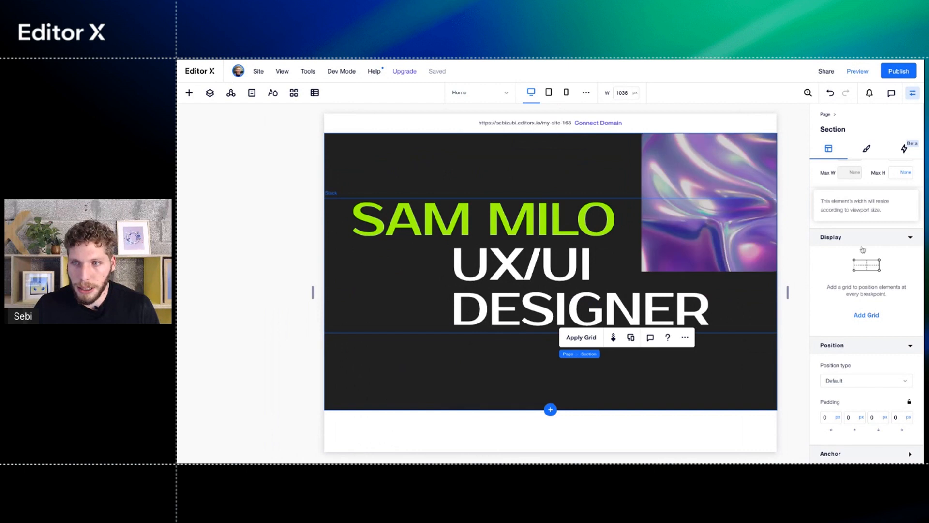
scroll(889, 274, up, 3)
click(893, 274)
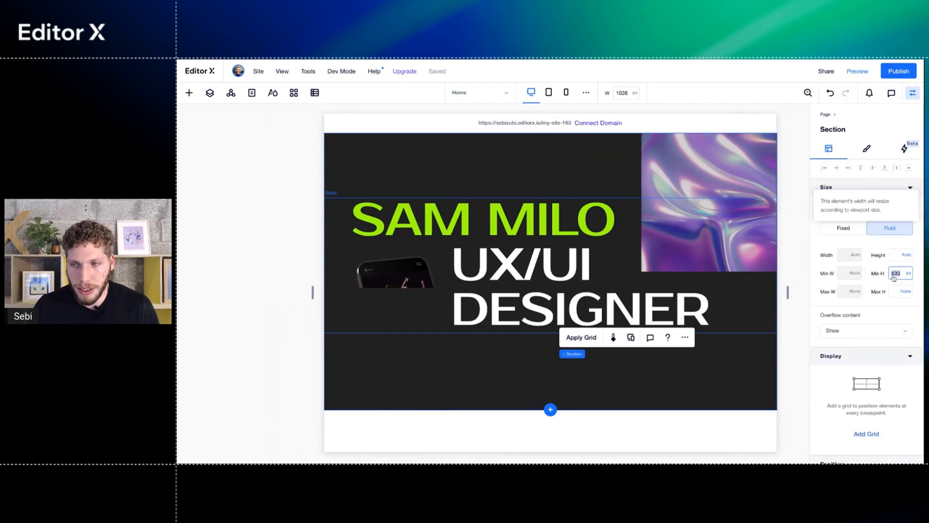
click(701, 378)
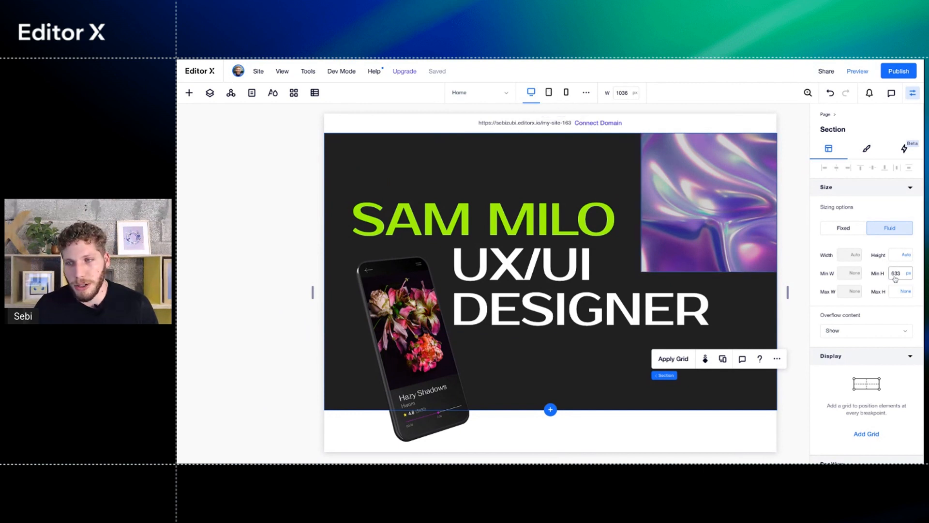
click(896, 273)
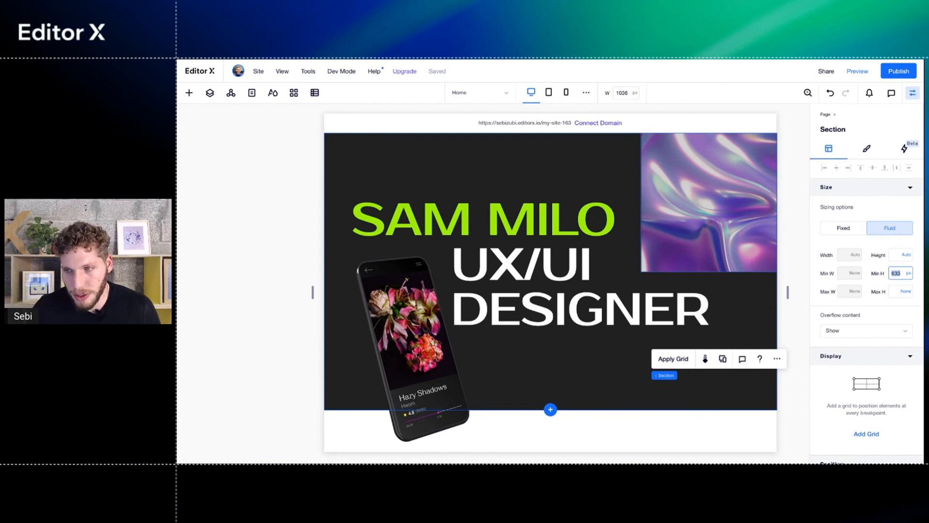
key(BackSpace)
key(Return)
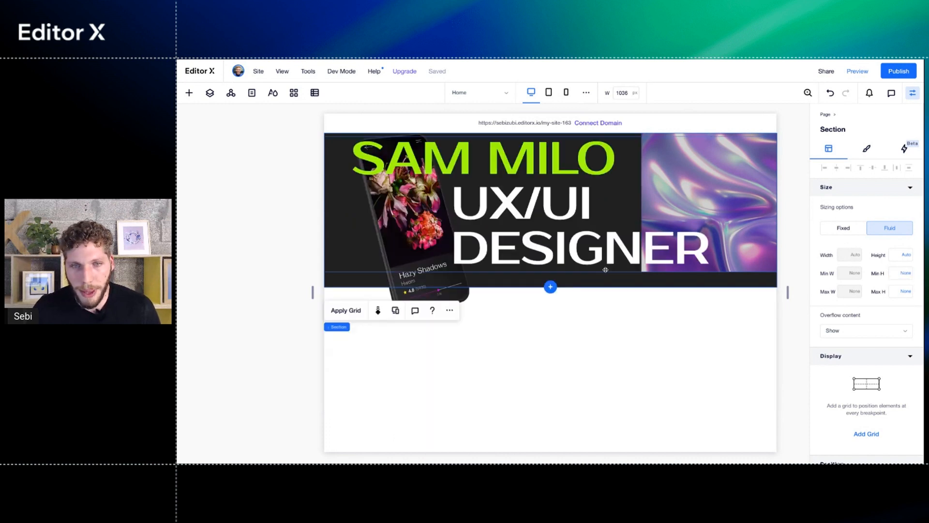
- Set the text stack's top margin to 13% and its bottom margin to 8% on desktop
click(366, 215)
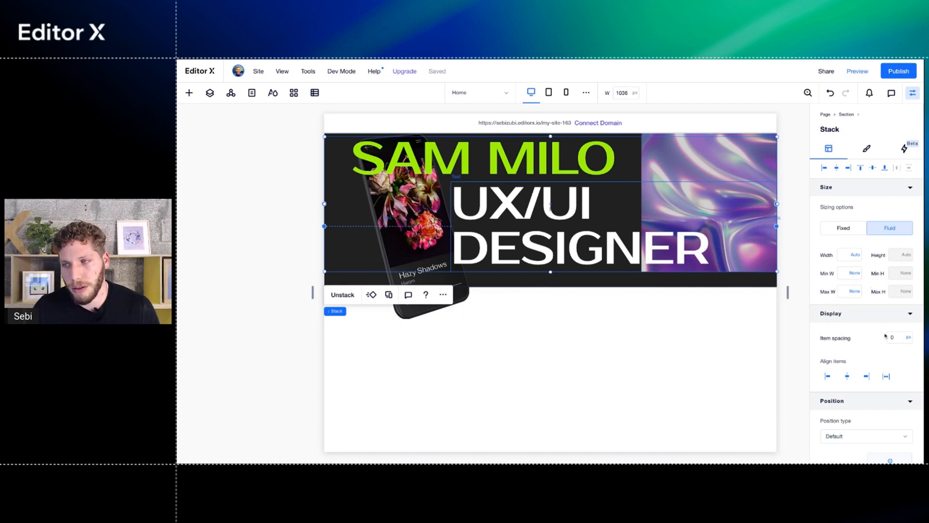
scroll(886, 334, down, 1)
scroll(886, 334, up, 1)
scroll(885, 334, down, 1)
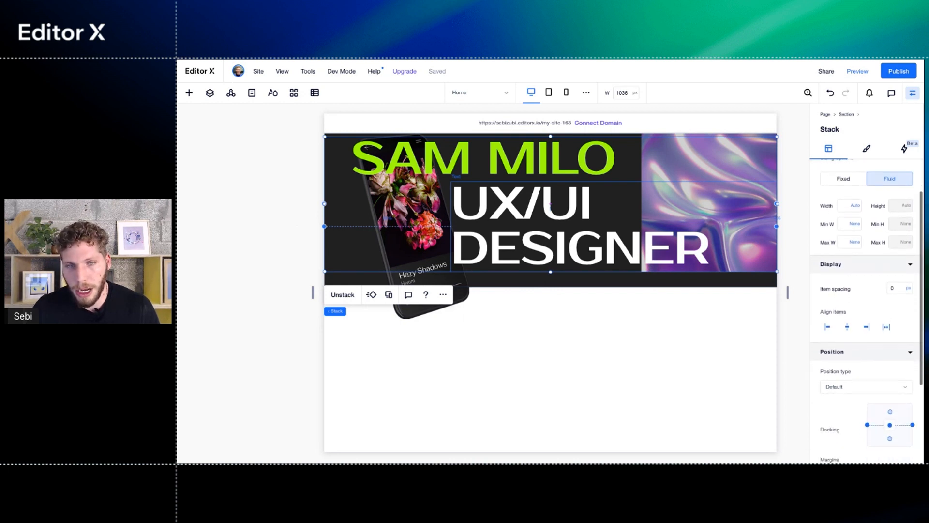
scroll(885, 334, down, 2)
scroll(856, 364, down, 1)
click(853, 355)
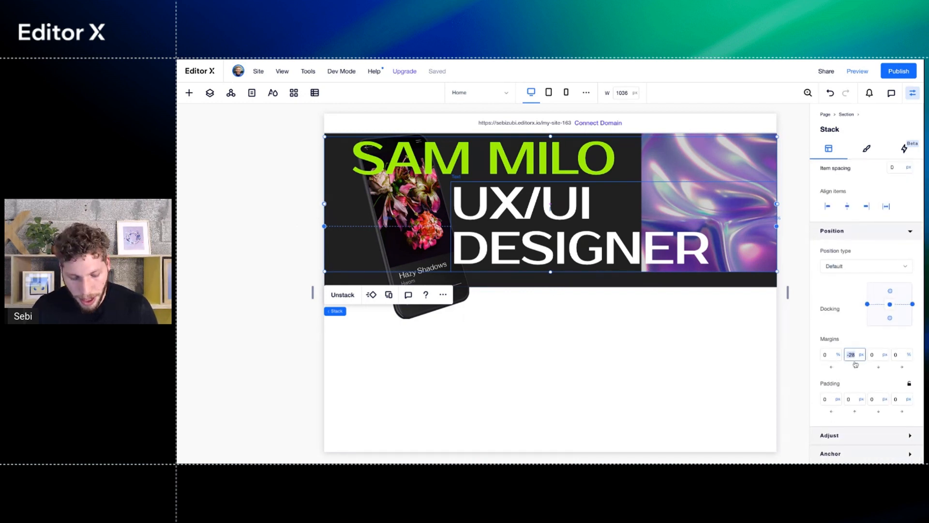
text(13%)
key(Return)
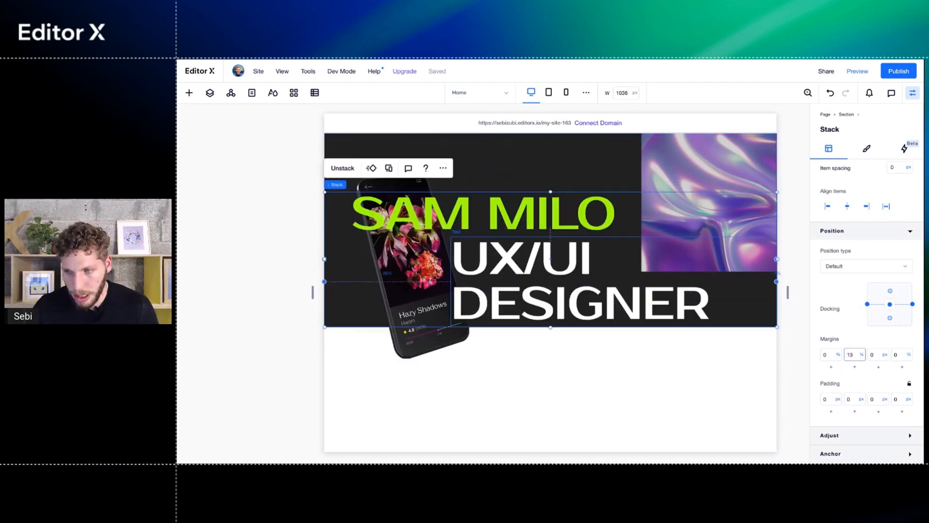
click(875, 360)
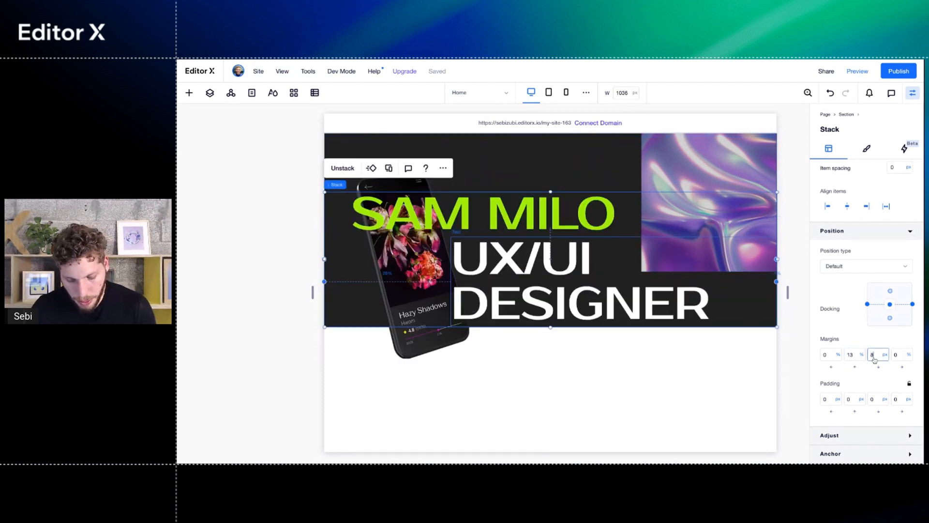
key(Return)
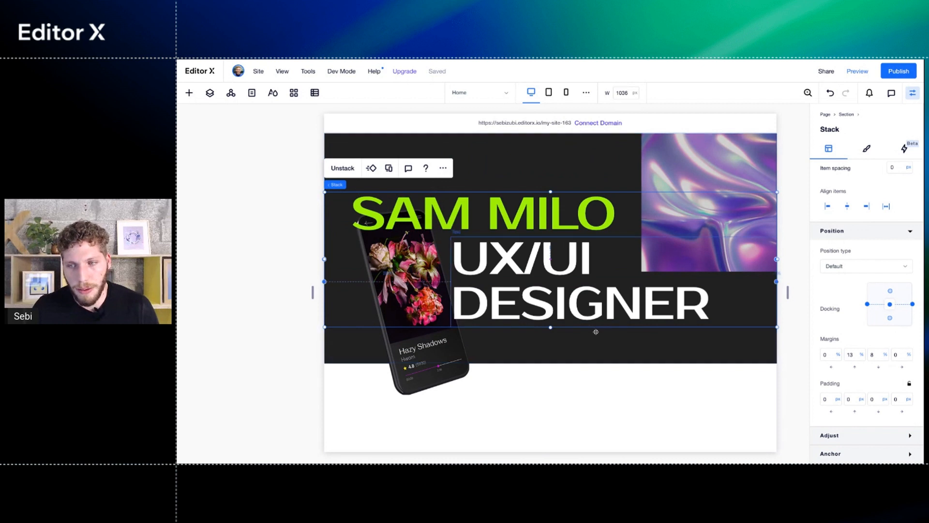
- Swap the desktop text stack's vertical margins, making the top margin 8% and the bottom margin 13%
click(896, 354)
click(854, 356)
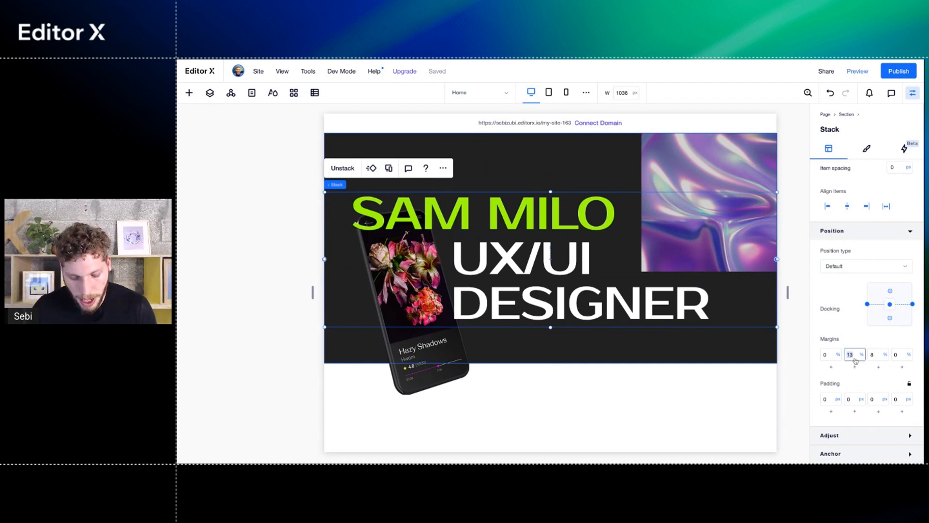
text(8)
click(879, 358)
text(13)
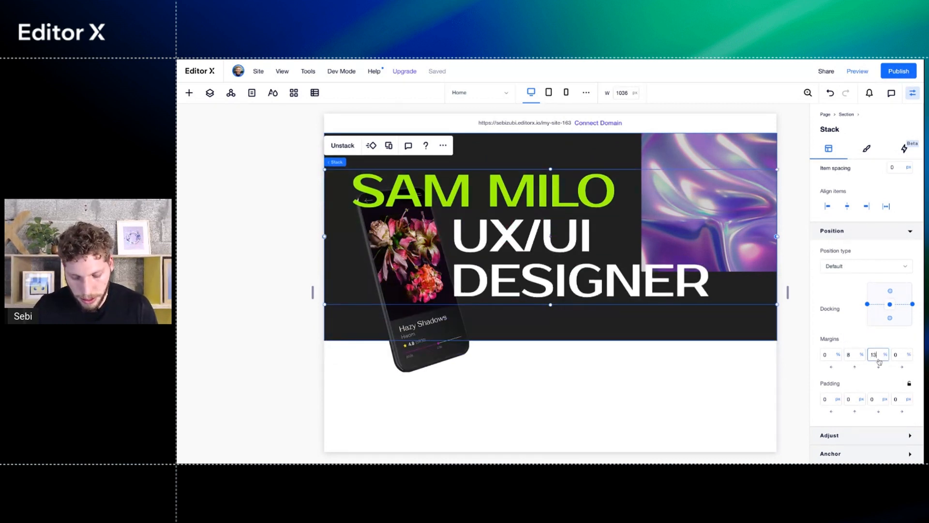
key(Return)
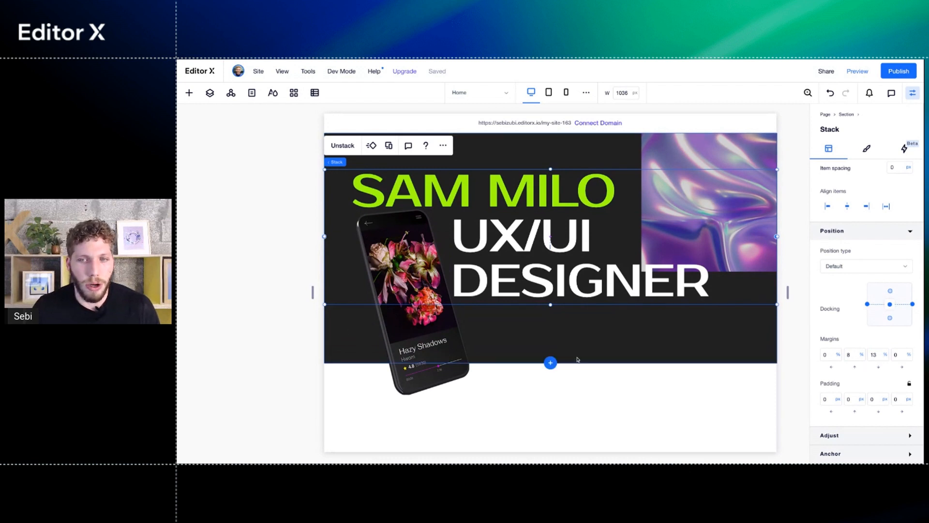
- Widen the desktop canvas to about 1158 px and add the logo SVG from the Hero media folder to the hero section
mouse_move(312, 292)
mouse_down()
mouse_move(257, 293)
mouse_move(357, 290)
mouse_move(251, 305)
mouse_move(513, 264)
mouse_move(283, 278)
mouse_move(470, 272)
mouse_move(321, 272)
mouse_move(300, 299)
mouse_up()
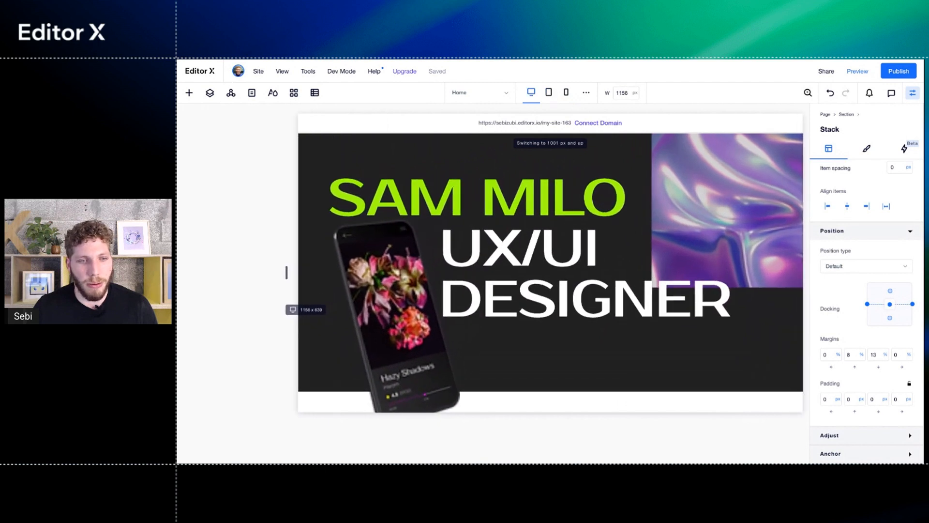
click(301, 299)
click(472, 166)
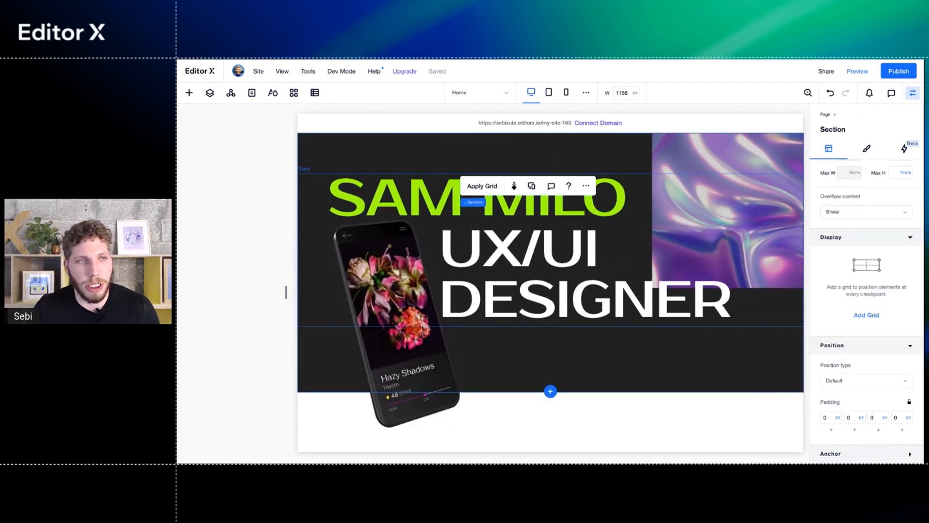
click(189, 93)
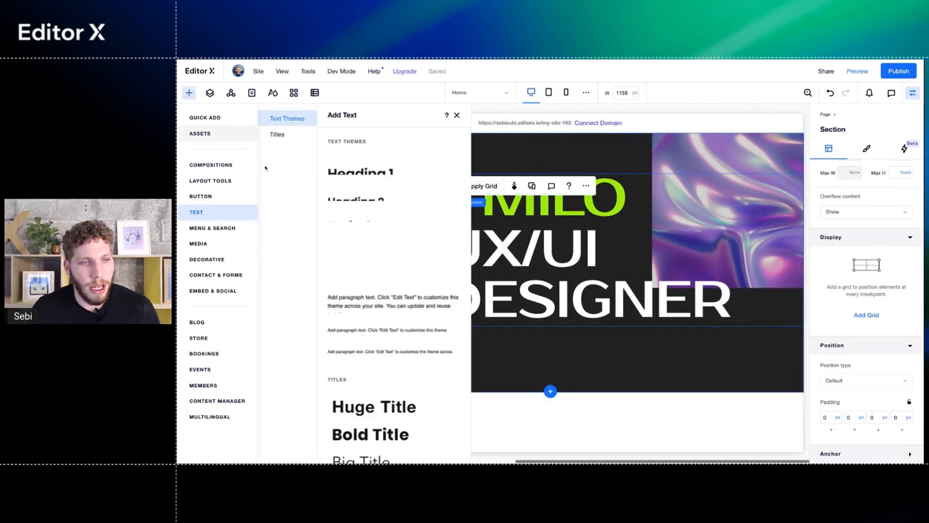
click(238, 244)
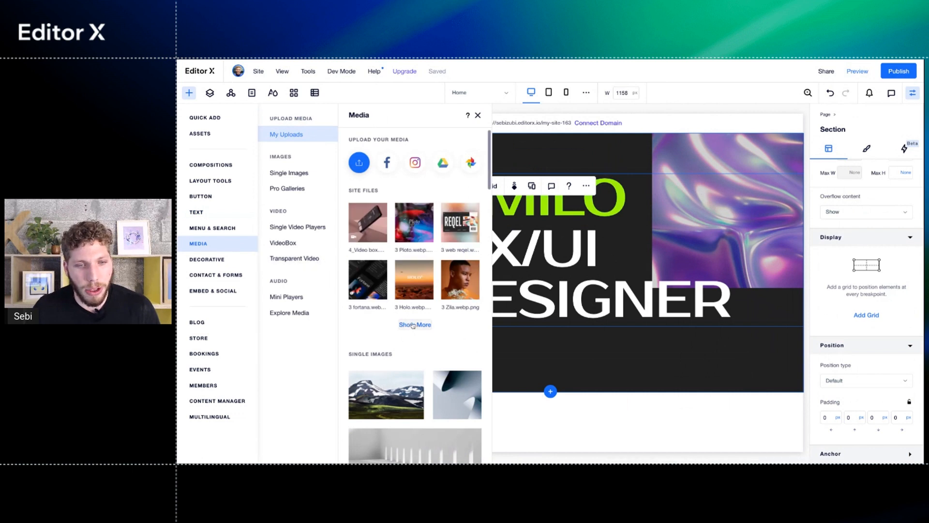
click(415, 325)
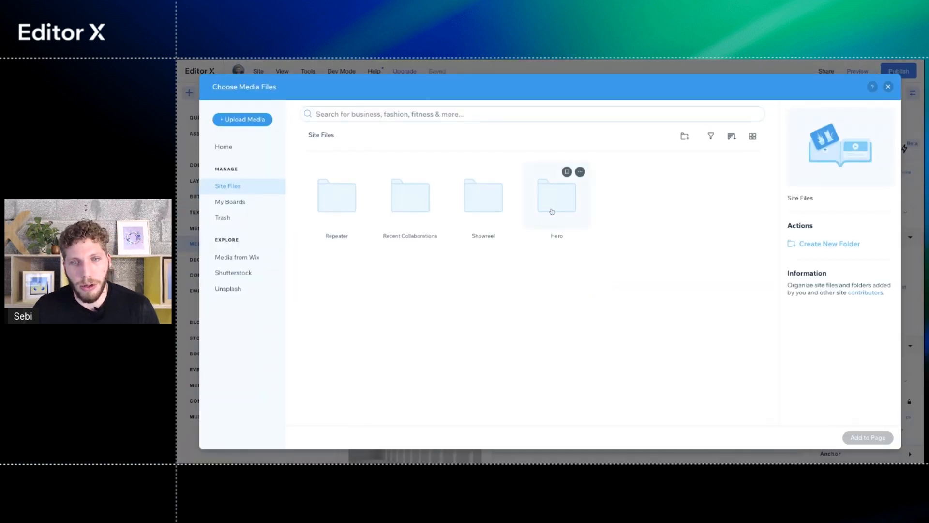
double_click(552, 211)
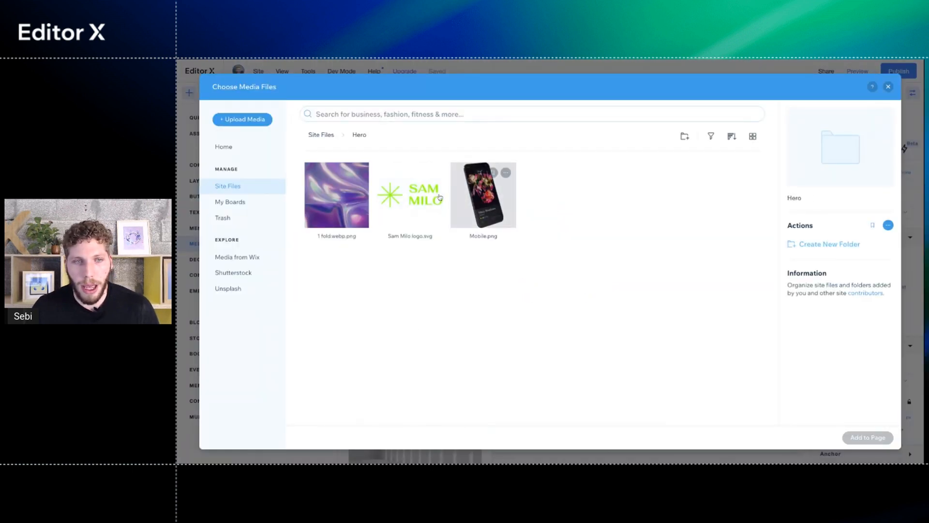
double_click(425, 199)
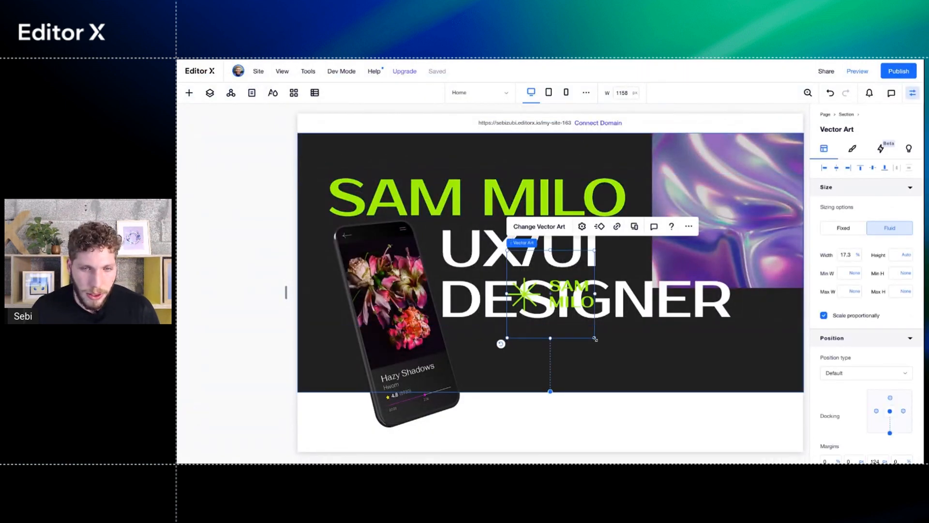
- Shrink the logo, place it in the hero section's upper-left corner, and set its width to 7%
drag(595, 339, 334, 147)
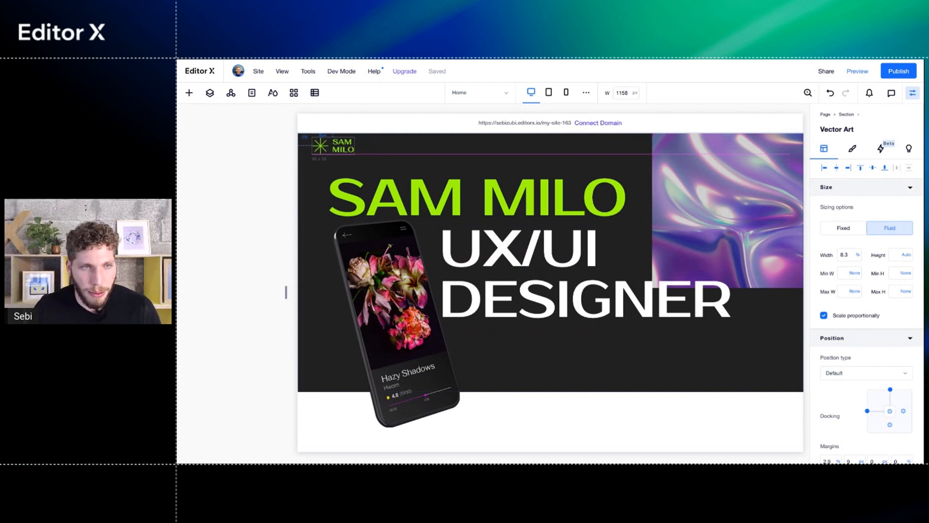
click(847, 255)
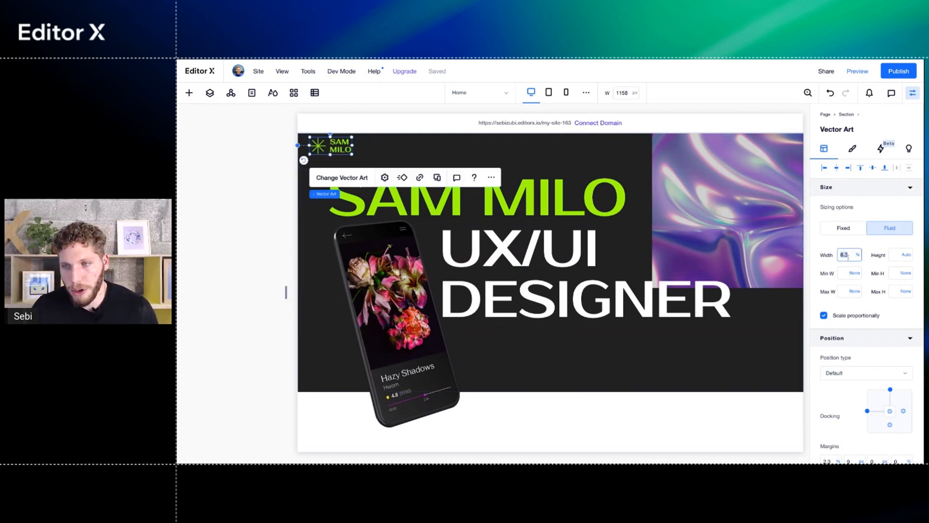
text(7)
key(Return)
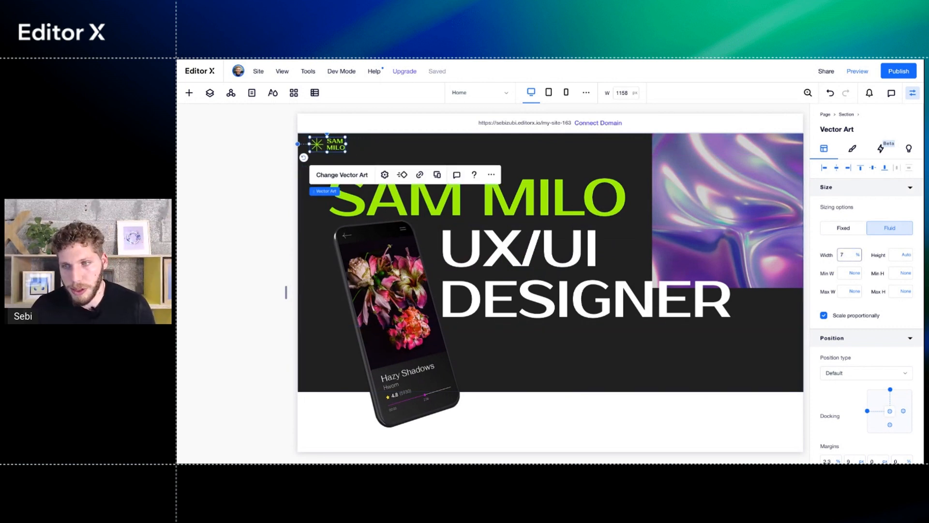
- Set the logo's left and top margins to 2% each
scroll(876, 425, down, 1)
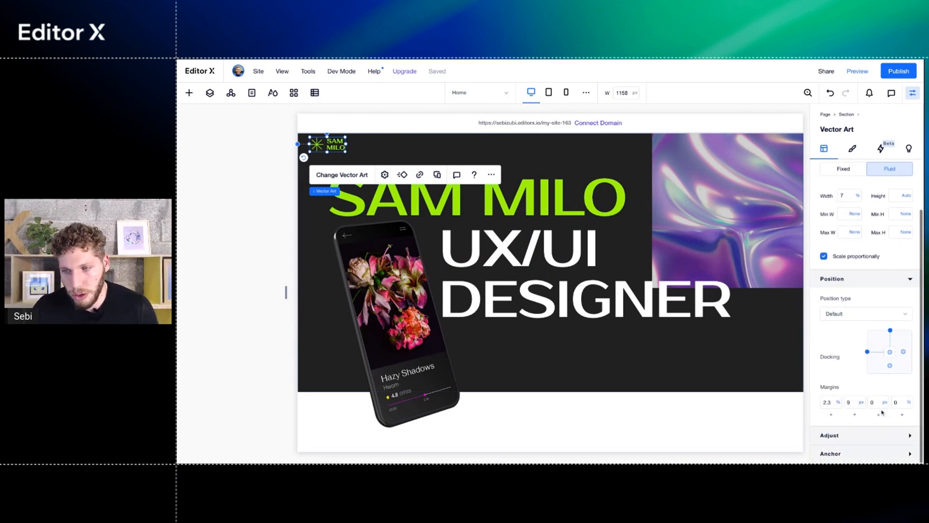
click(828, 406)
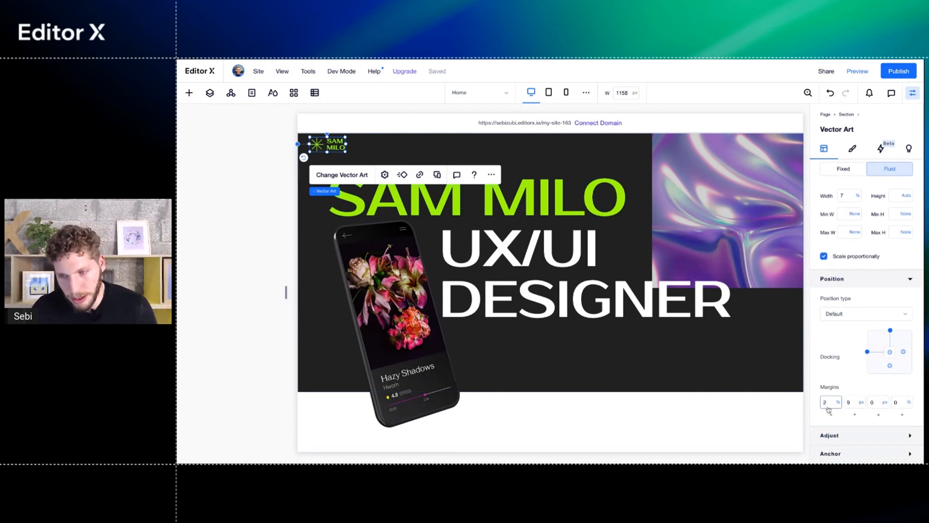
key(Return)
click(855, 406)
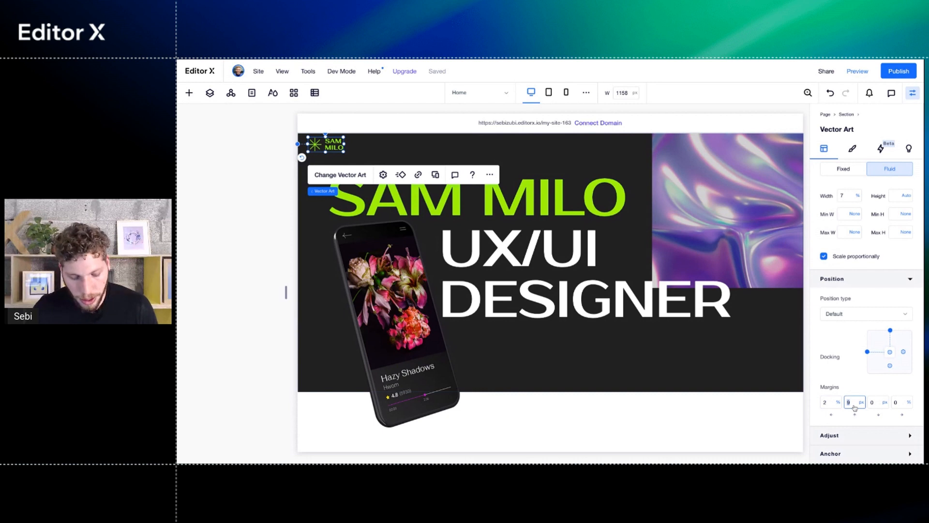
text(2%)
key(Return)
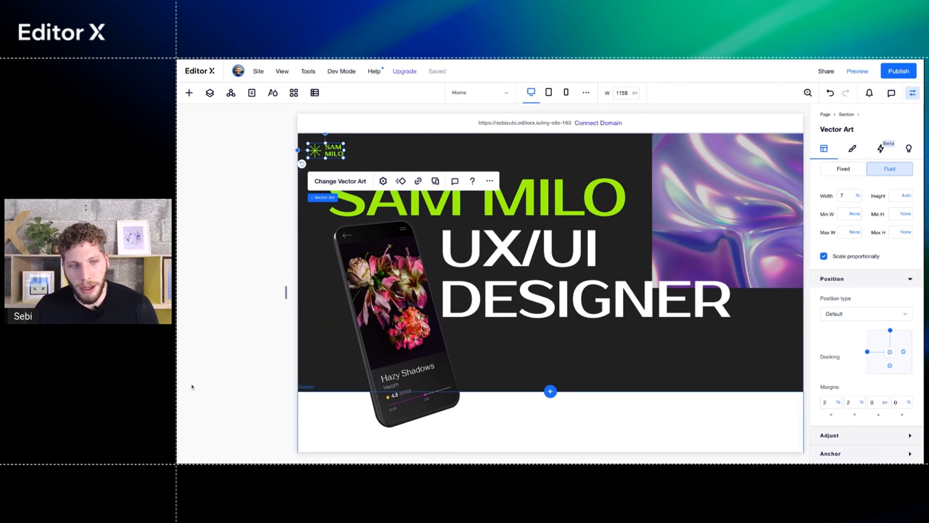
- Check how the logo scales by resizing the canvas to about 1406 px, 320 px and 1320 px
drag(285, 292, 232, 293)
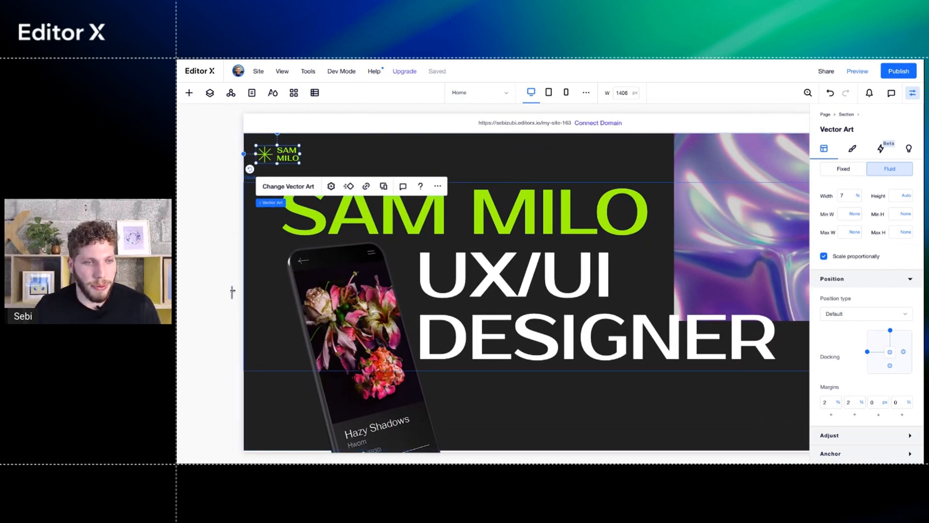
drag(233, 292, 469, 290)
click(483, 151)
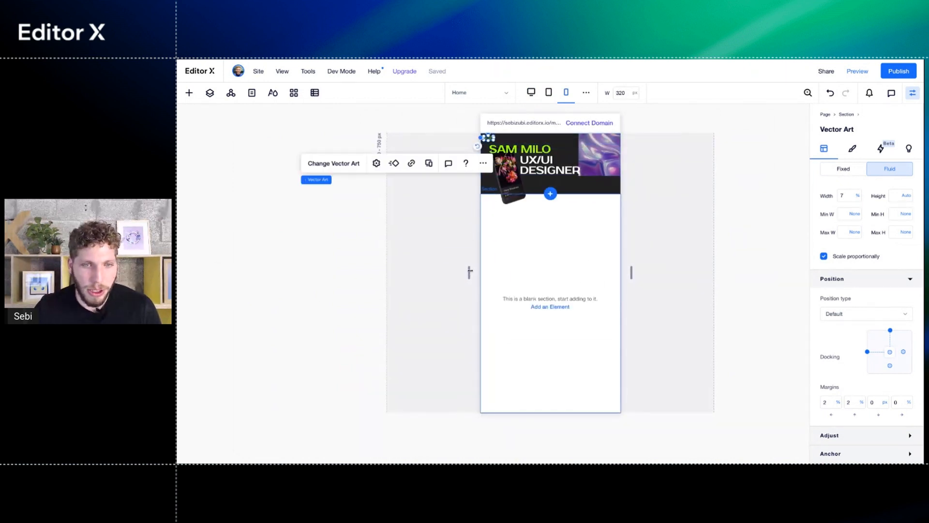
drag(469, 272, 250, 293)
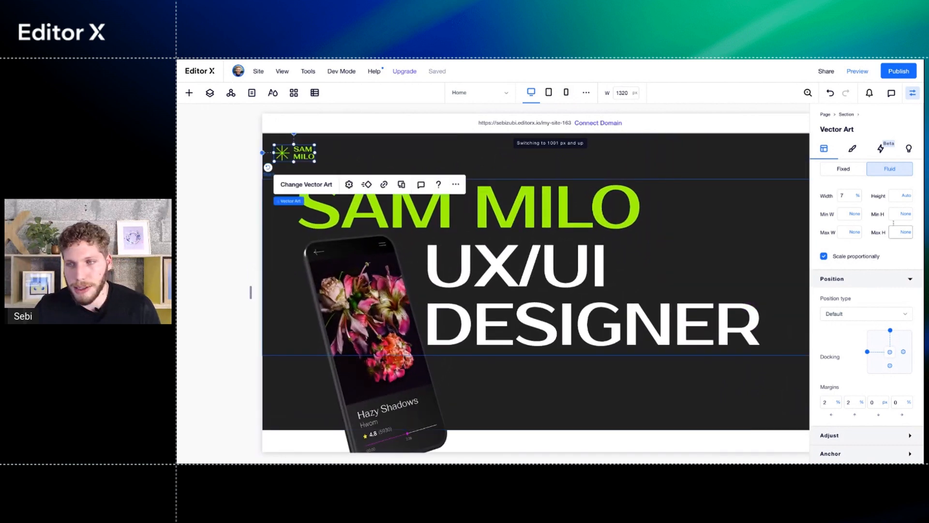
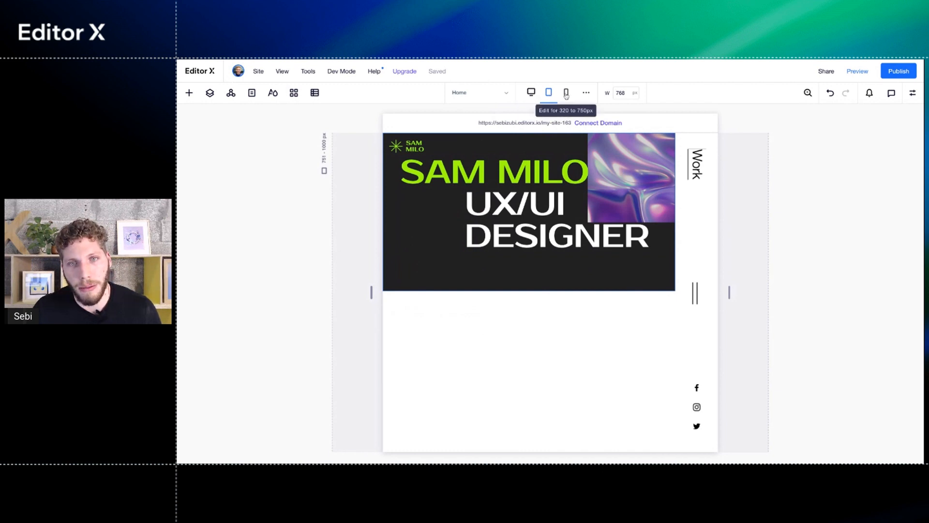
- Examine the full hero section at the desktop breakpoint, then narrow the canvas to about 1271 px to check its scaling
click(566, 93)
click(531, 93)
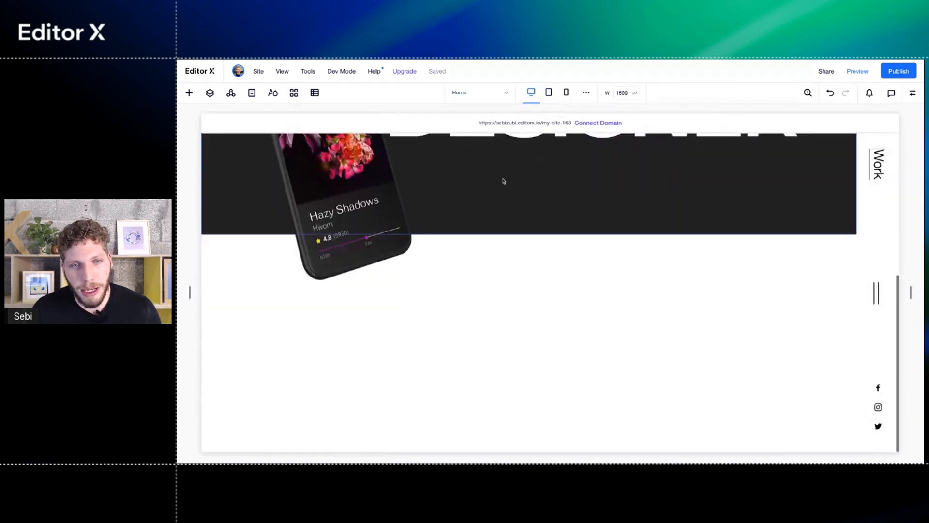
scroll(487, 246, up, 2)
scroll(487, 246, down, 1)
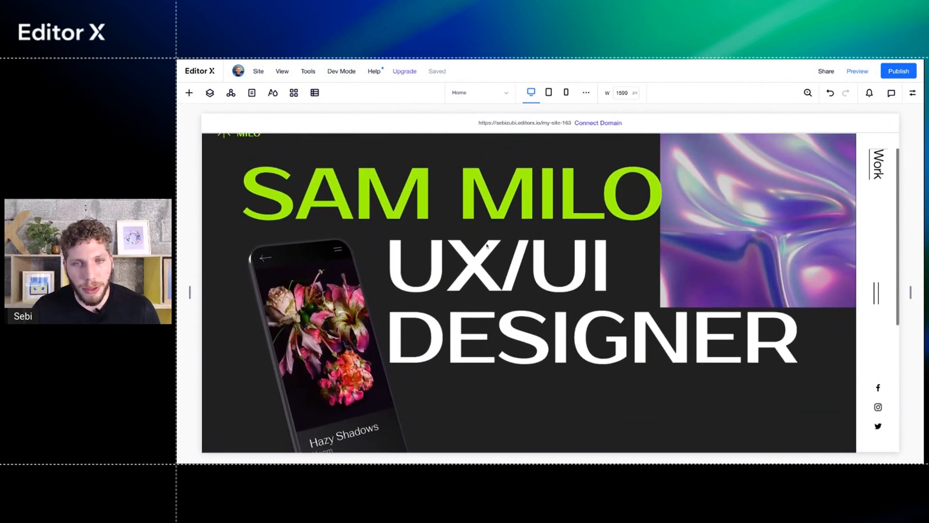
scroll(617, 247, up, 1)
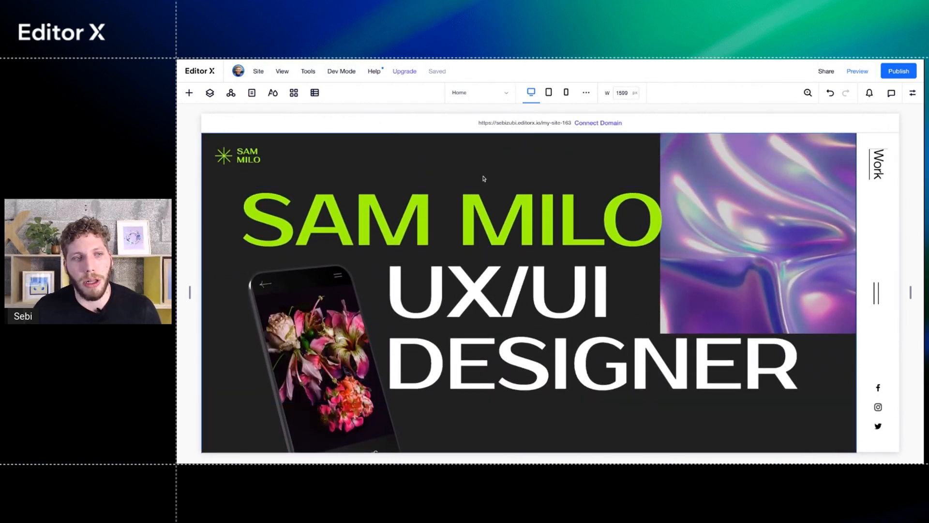
scroll(483, 179, down, 2)
scroll(484, 180, up, 2)
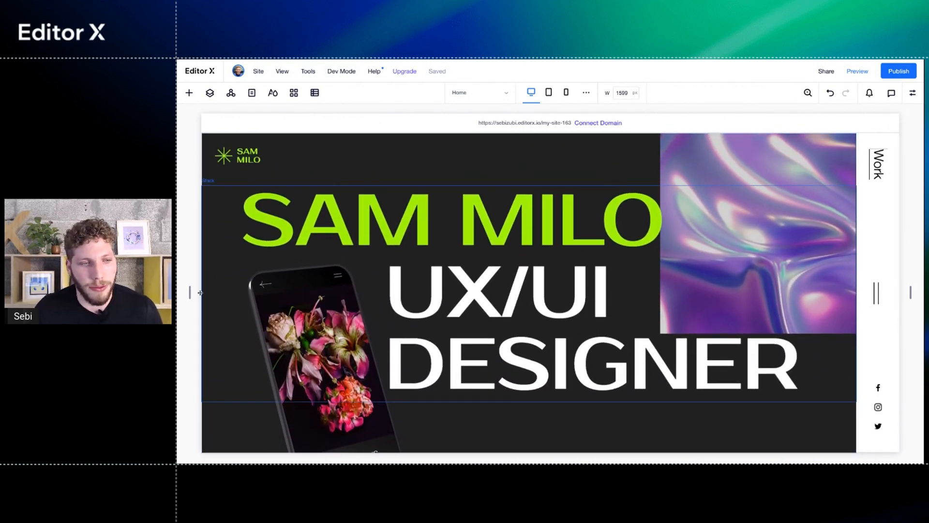
drag(190, 292, 261, 292)
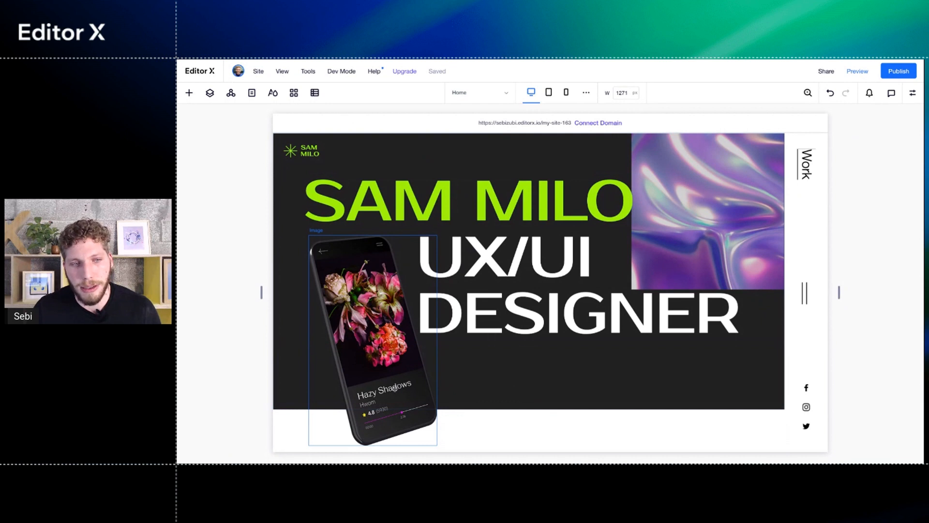
- Compare the hero section's layout across the tablet, mobile and desktop breakpoints
click(549, 92)
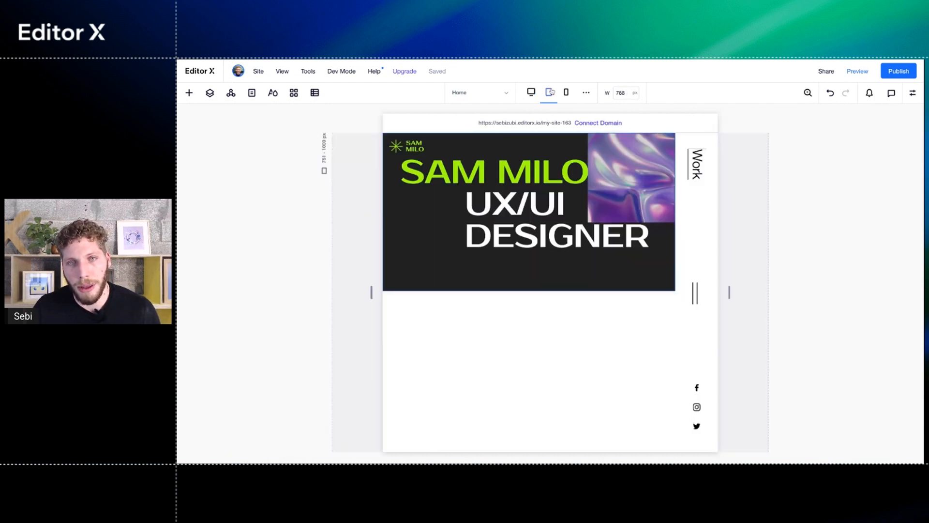
click(566, 94)
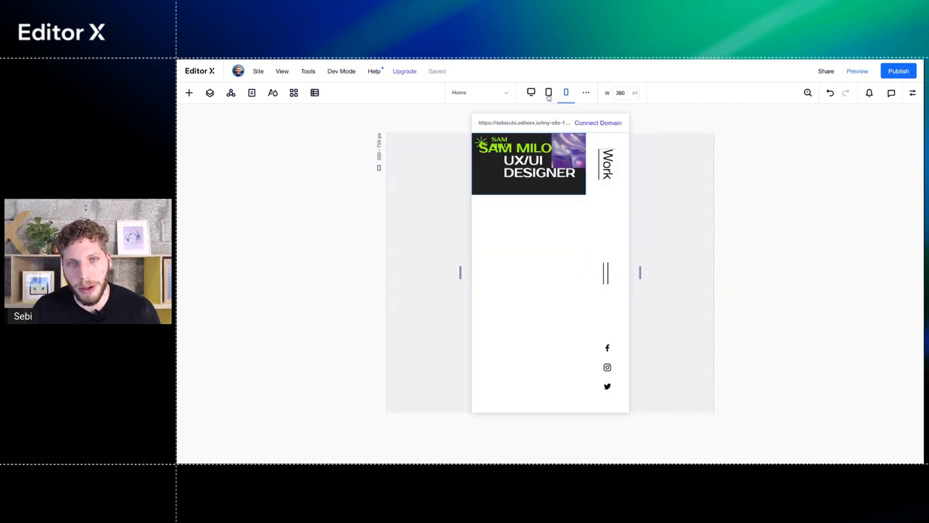
click(549, 95)
click(531, 92)
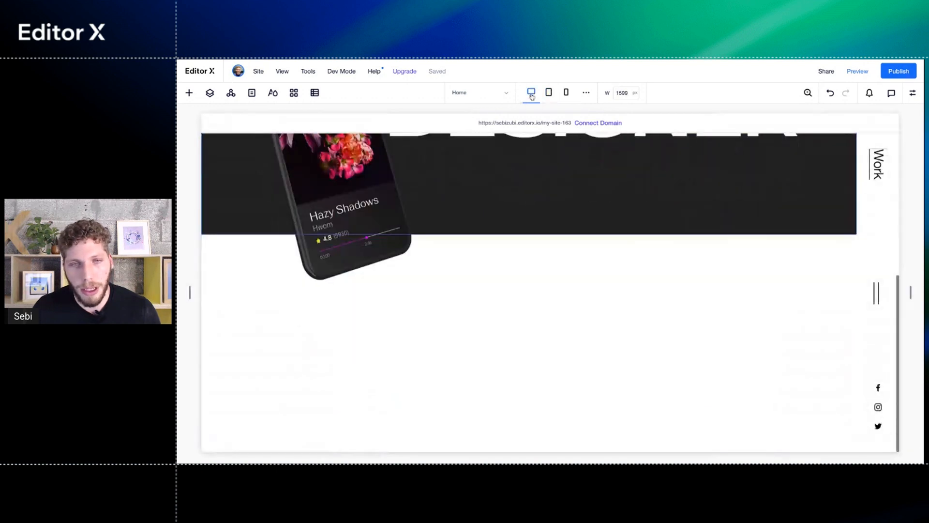
click(548, 95)
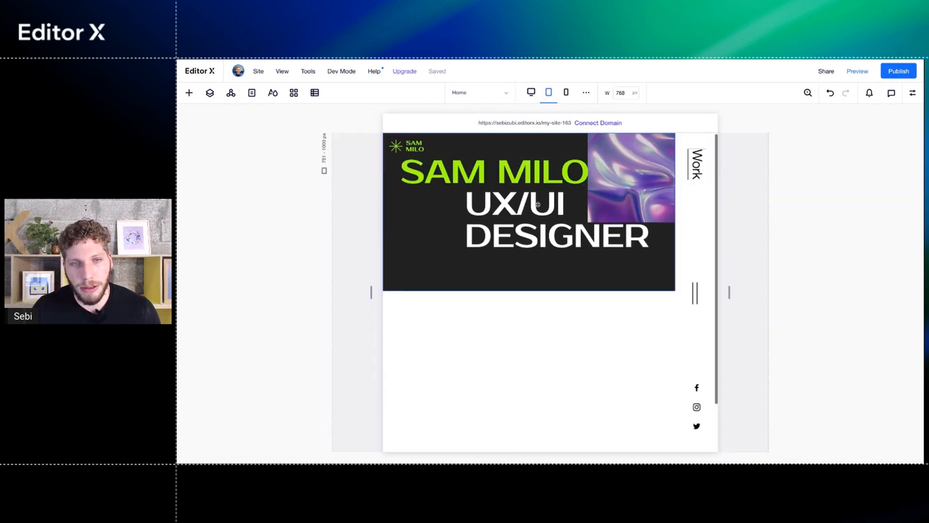
click(531, 93)
scroll(481, 206, up, 5)
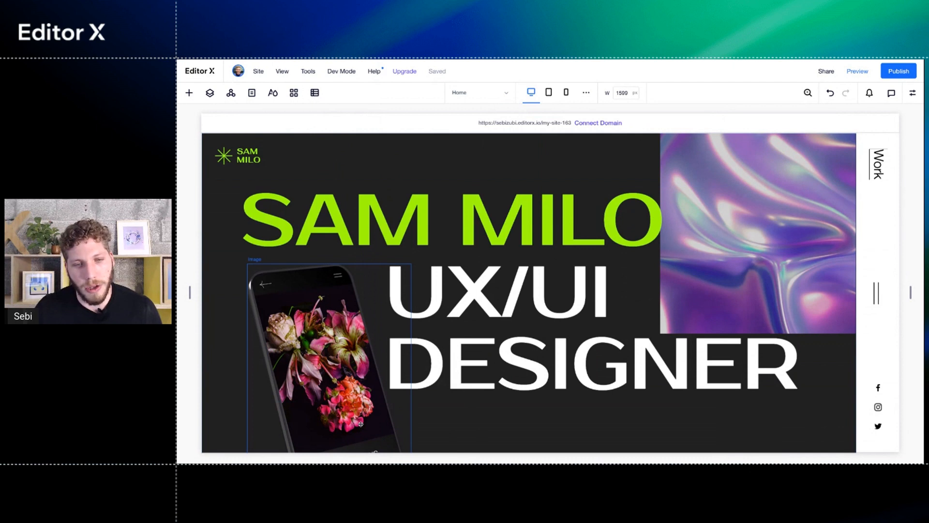
scroll(360, 424, down, 2)
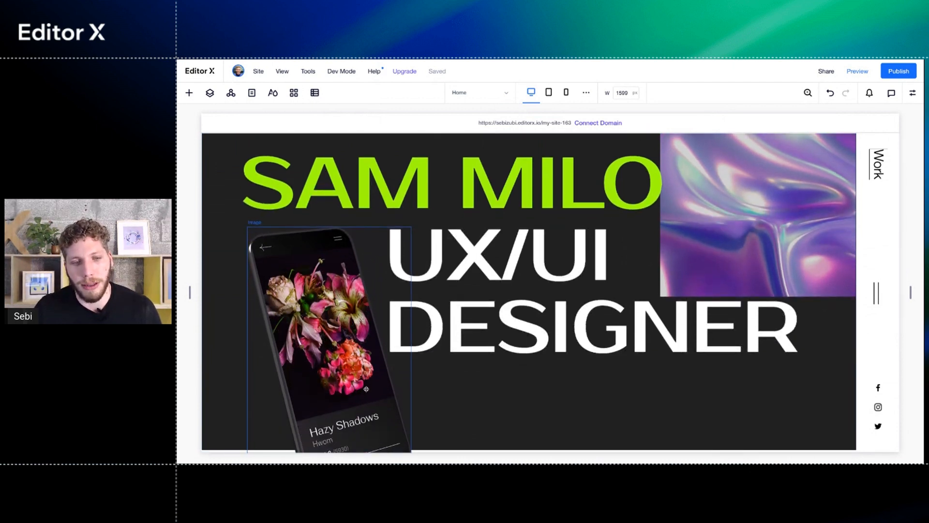
scroll(366, 389, up, 1)
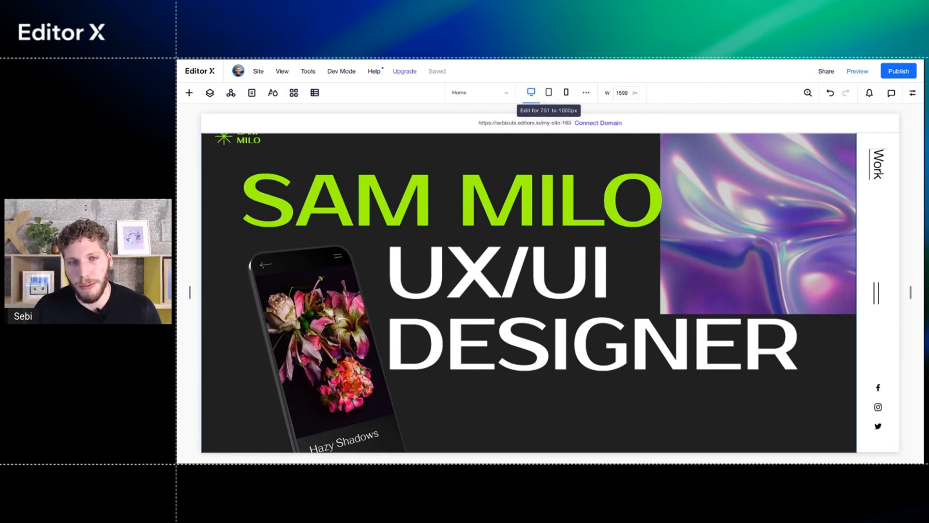
- At the tablet breakpoint, set the left margin of the "UX/UI DESIGNER" heading to 6%
click(549, 92)
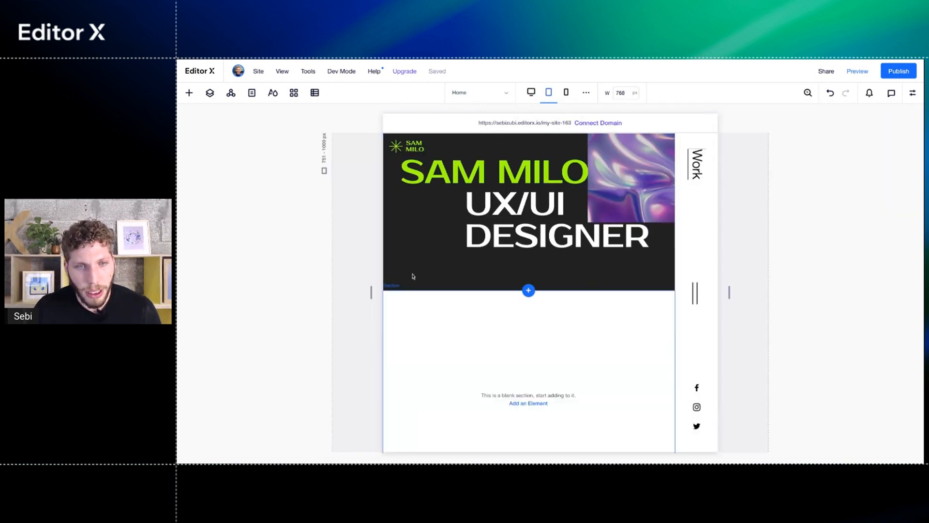
click(492, 216)
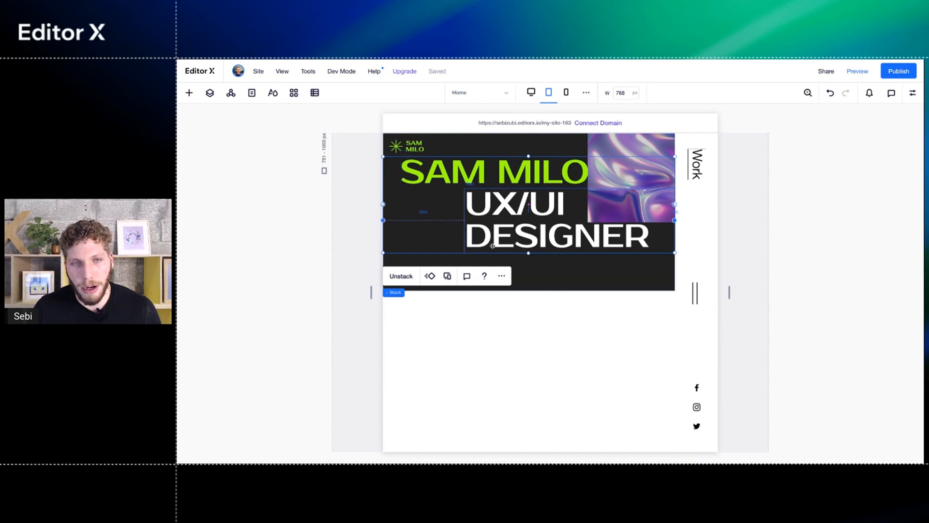
click(502, 226)
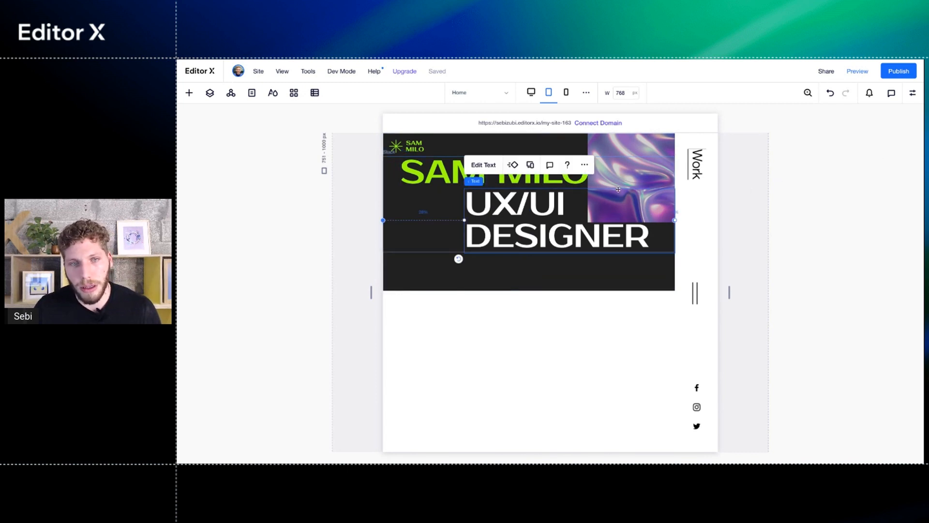
click(913, 93)
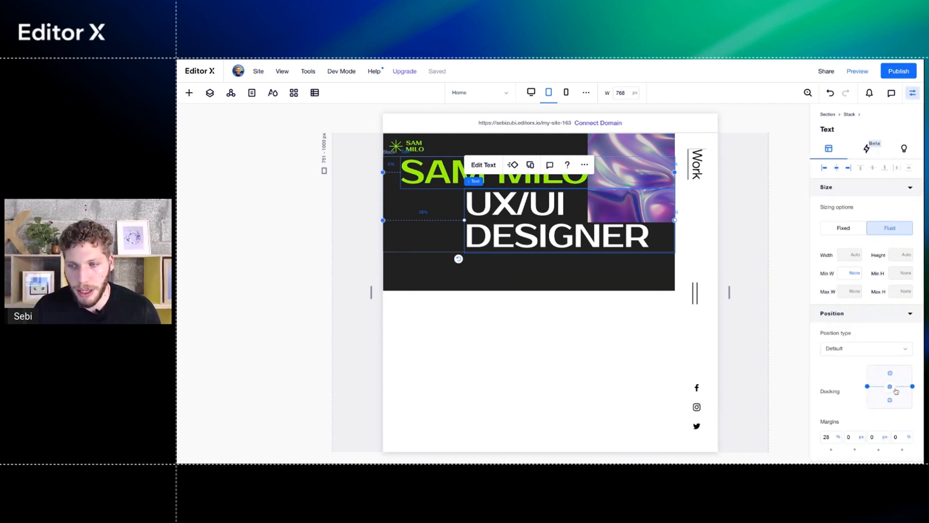
scroll(867, 422, down, 1)
click(828, 402)
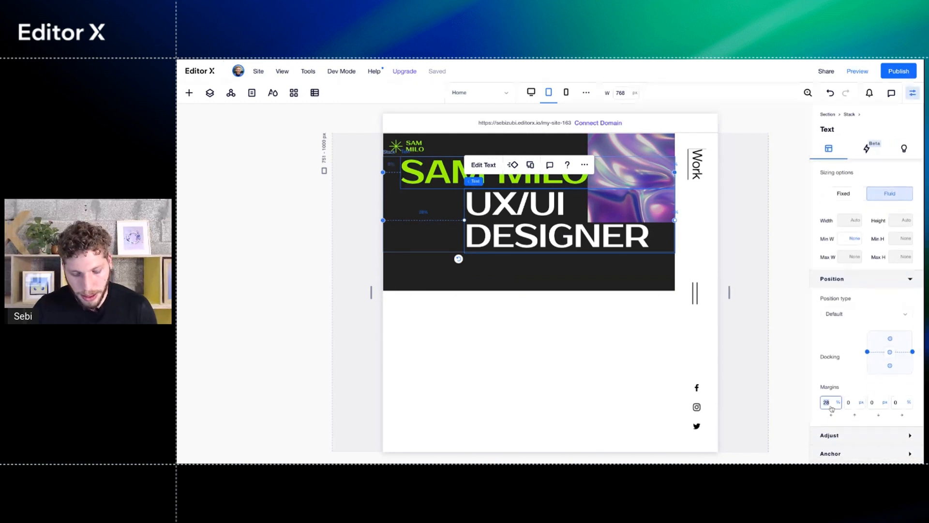
text(6)
key(Return)
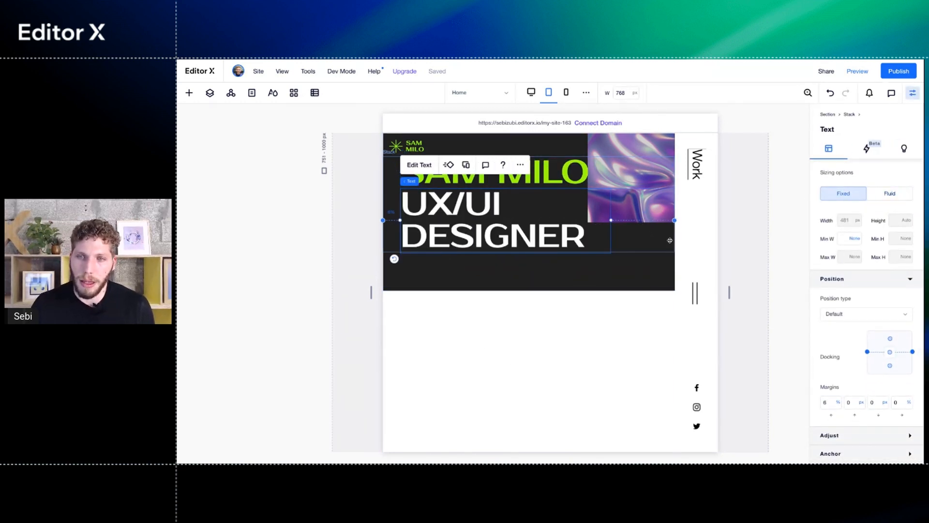
click(743, 218)
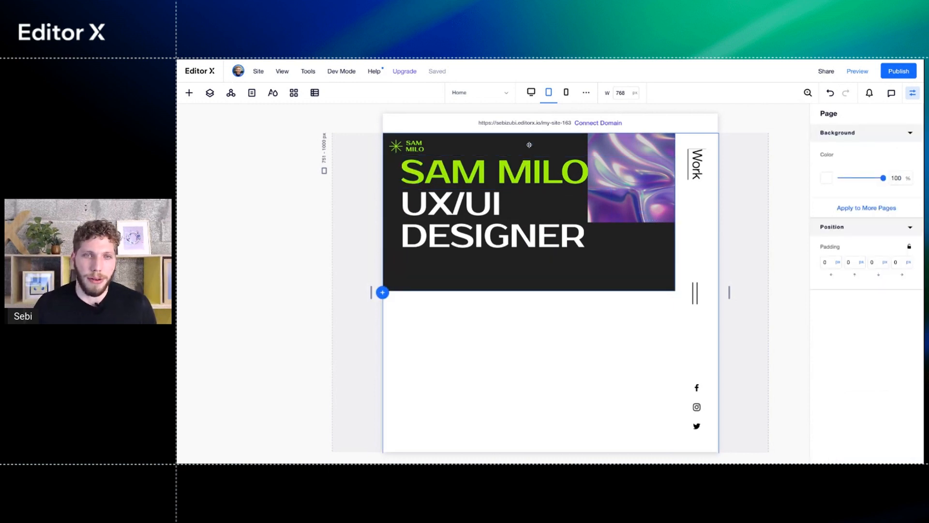
- Dock the purple hero image to the bottom of its section as well and set its bottom margin to 0 px
click(590, 206)
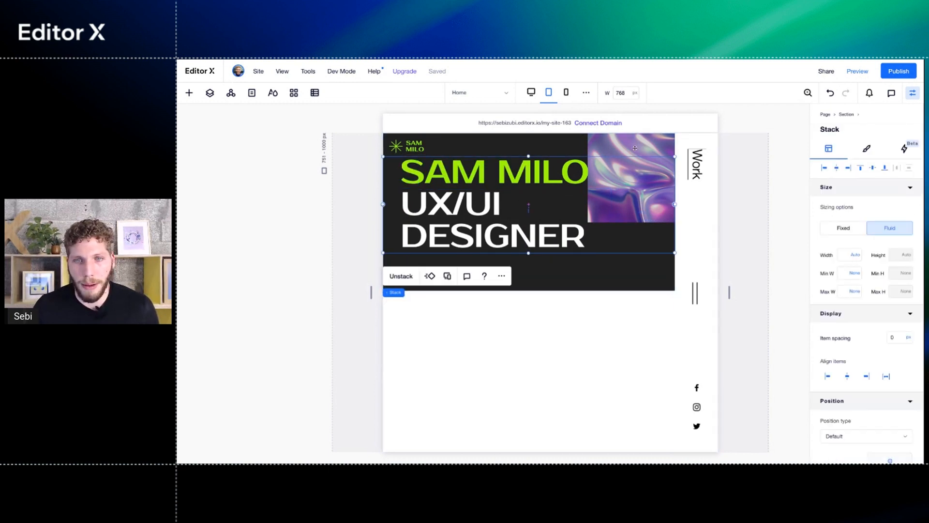
click(633, 141)
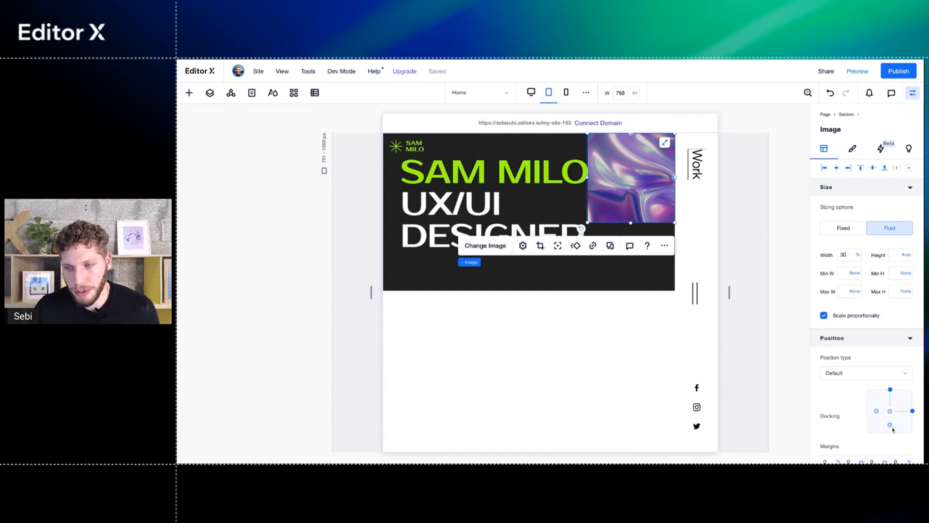
click(891, 426)
scroll(881, 421, down, 2)
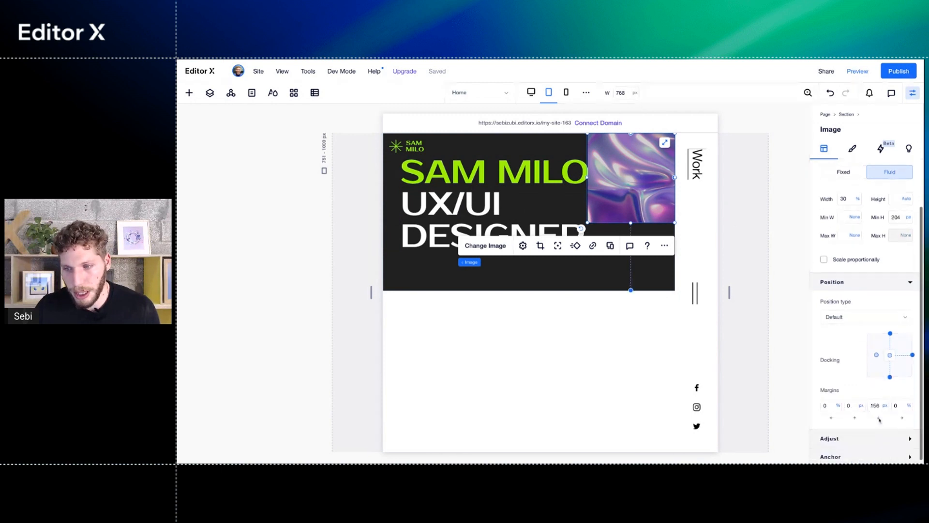
click(880, 412)
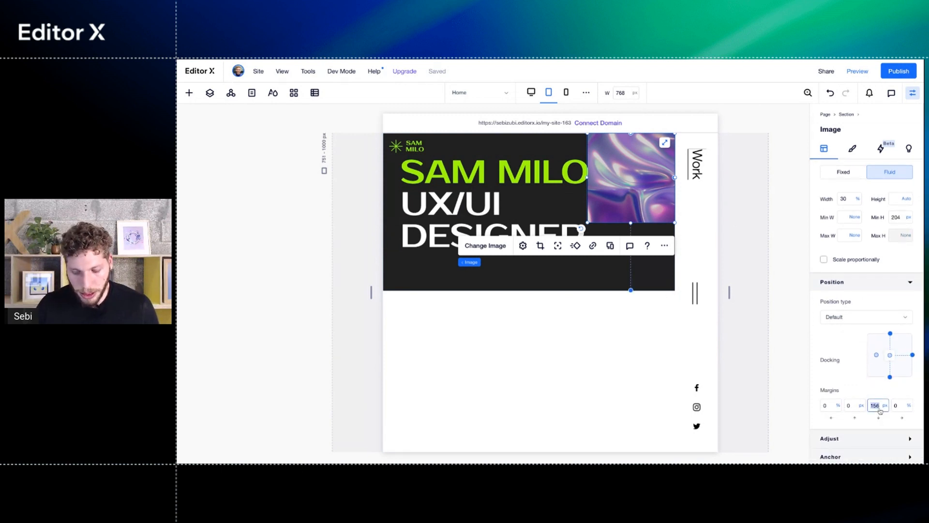
text(0)
key(Return)
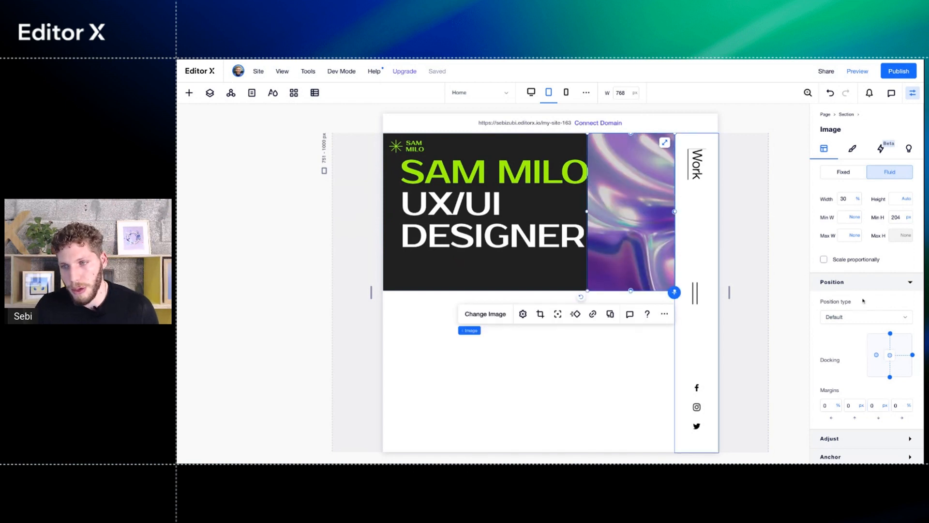
- Set the purple image's width to 40% and clear its minimum height
click(852, 202)
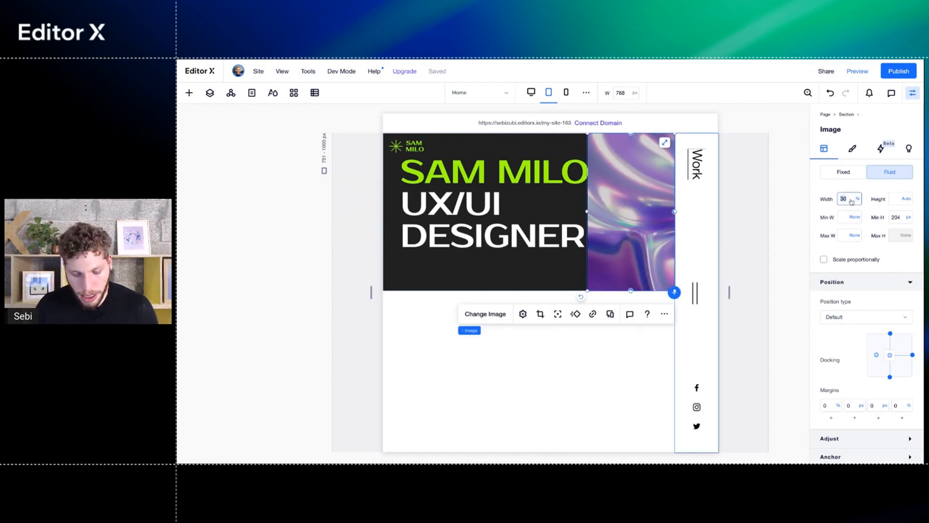
key(Return)
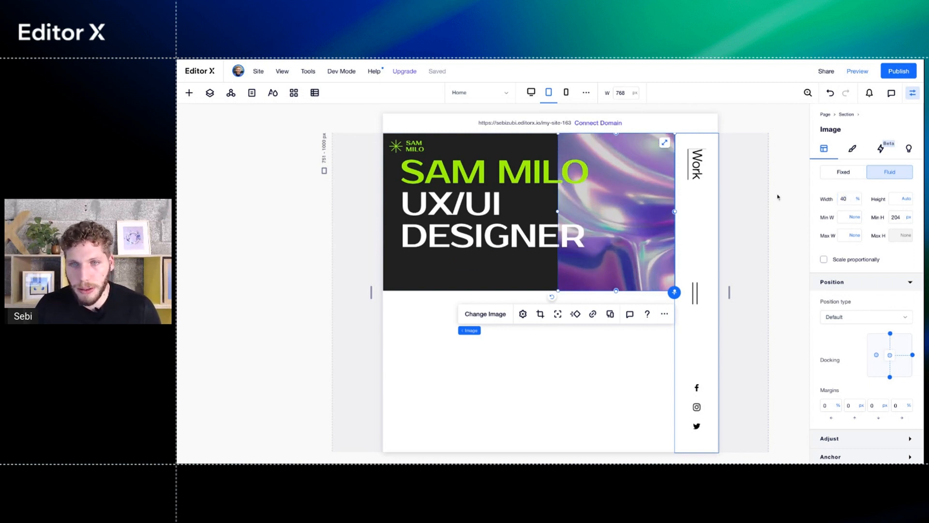
click(900, 222)
click(898, 218)
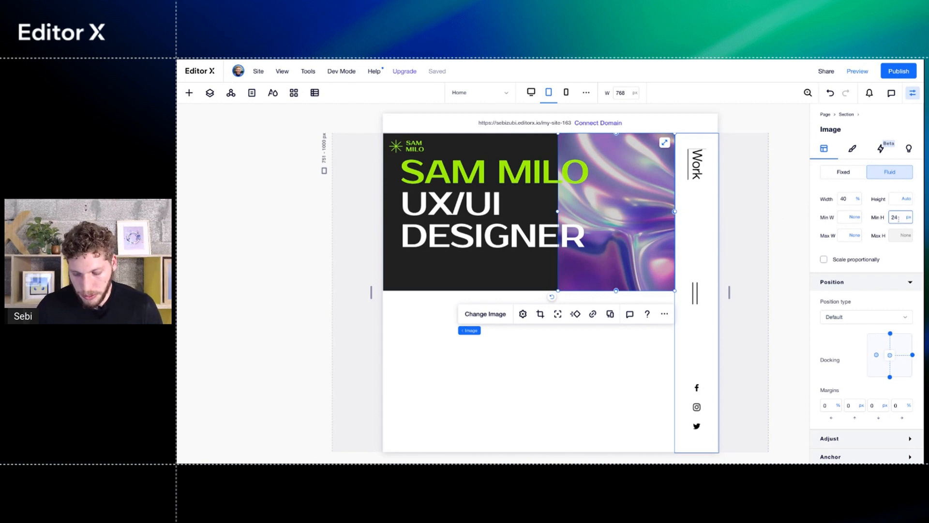
double_click(899, 218)
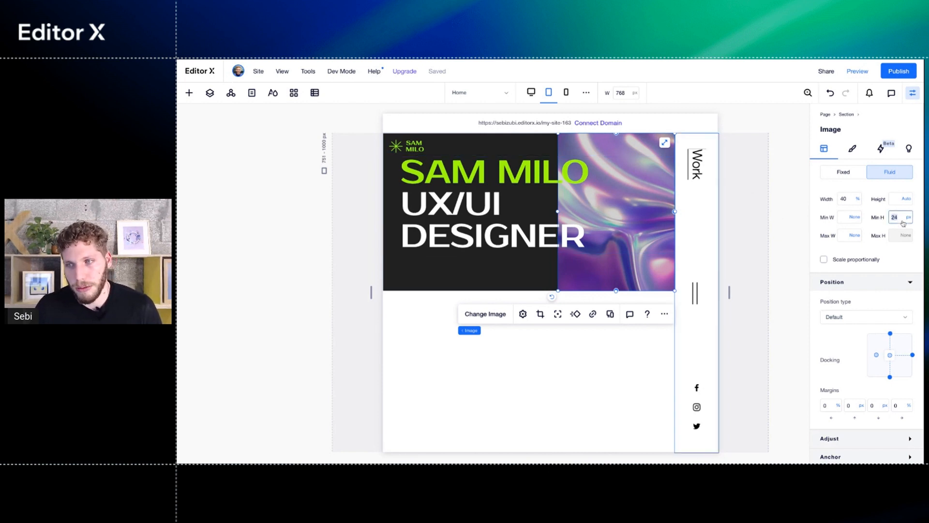
key(BackSpace)
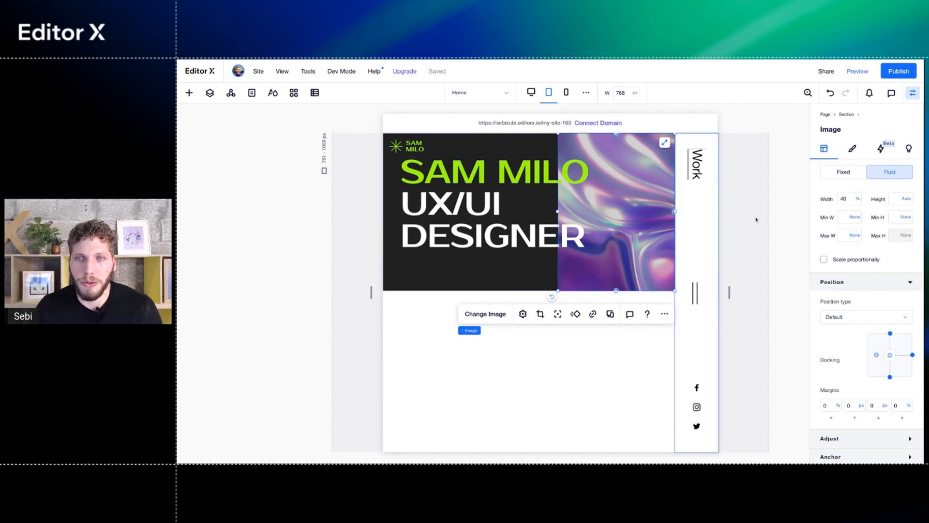
- Check the hero section at the desktop breakpoint, then narrow the canvas to about 593 px and inspect the heading stack and image
click(531, 92)
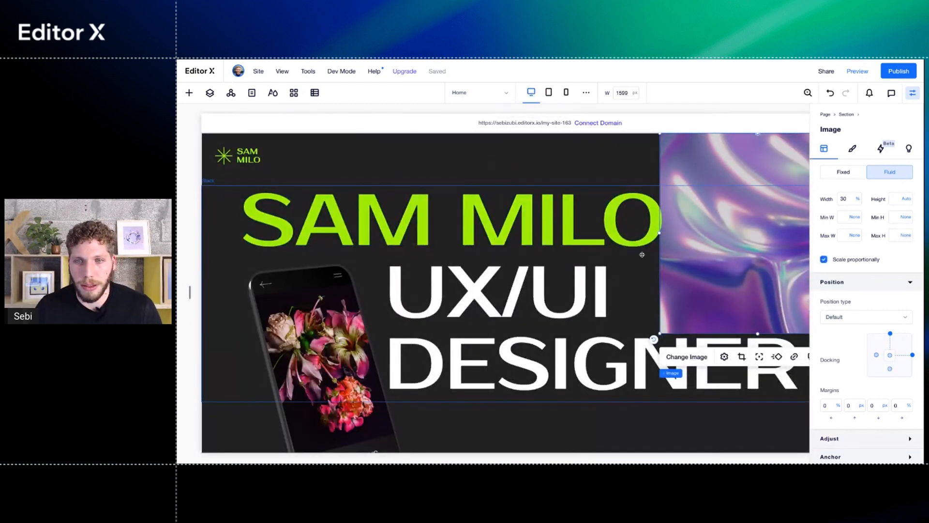
click(633, 161)
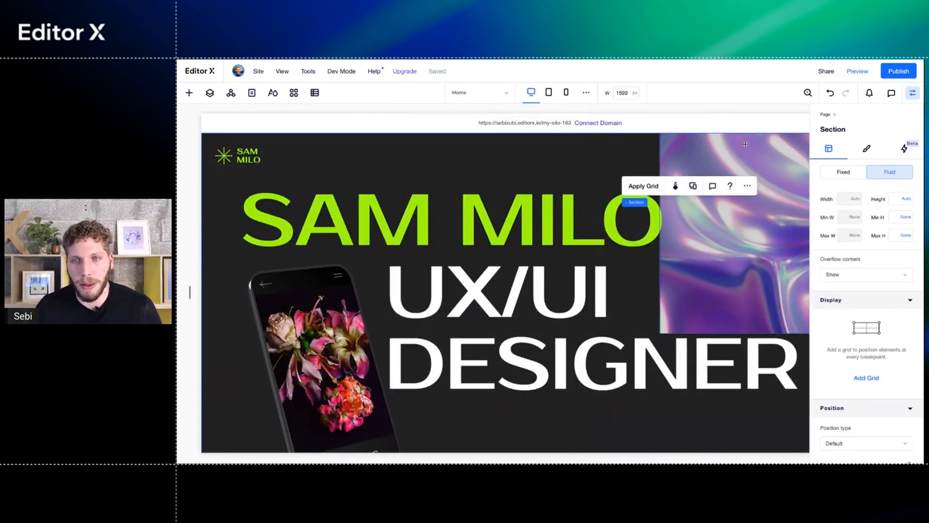
click(911, 94)
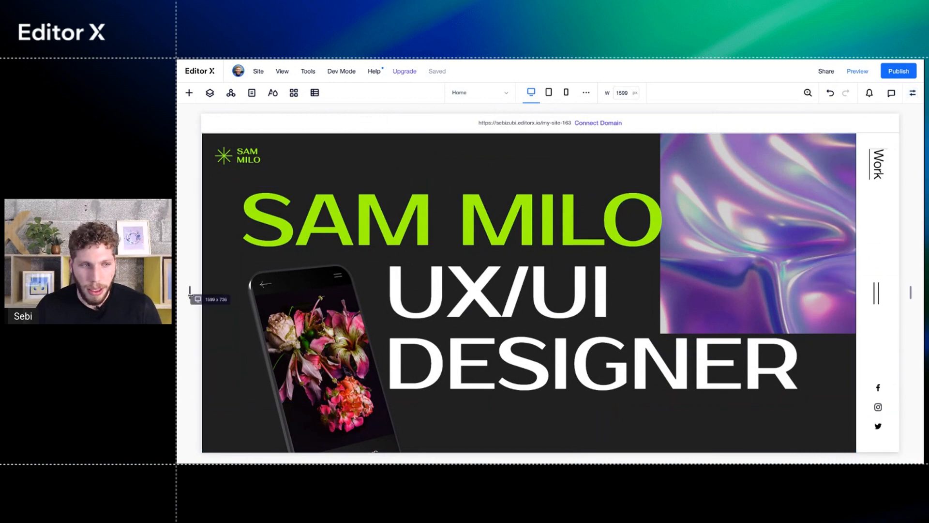
drag(190, 293, 409, 292)
click(592, 222)
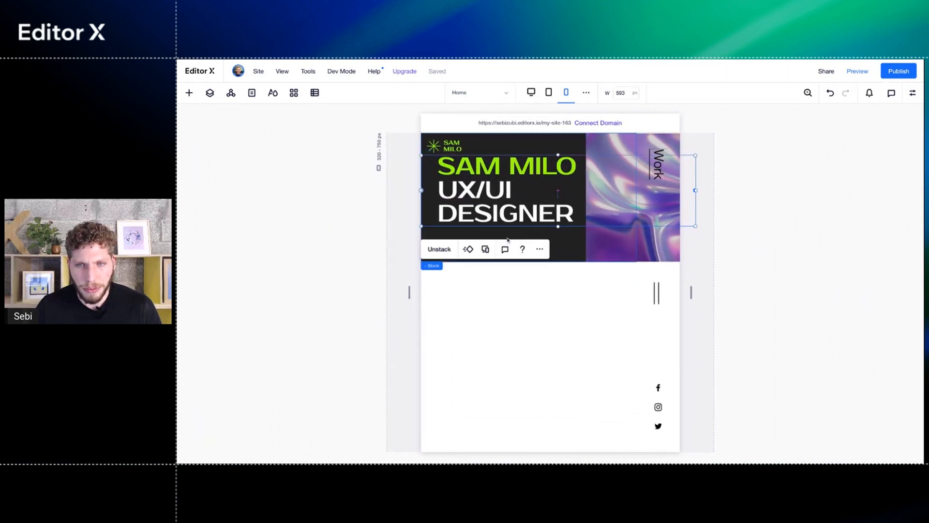
click(611, 145)
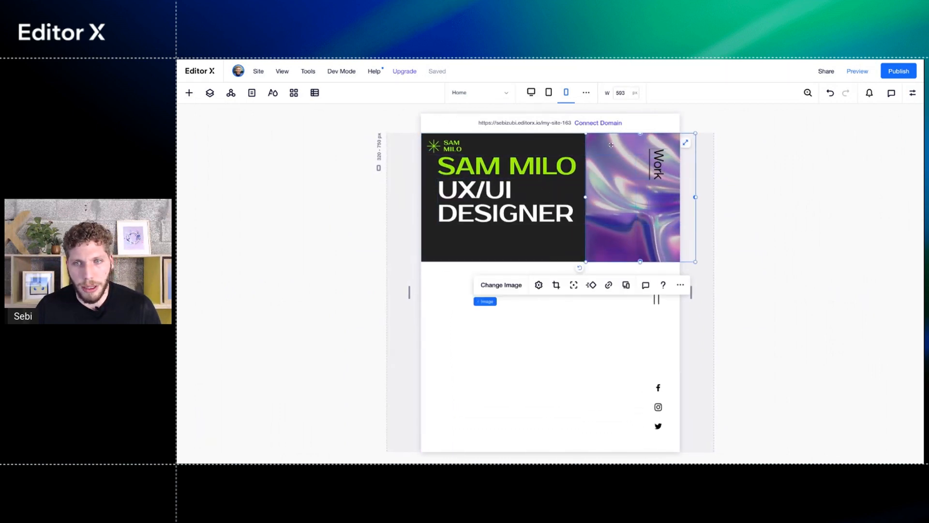
- At the mobile breakpoint, undock the green name heading from the left and dock it there again
click(557, 201)
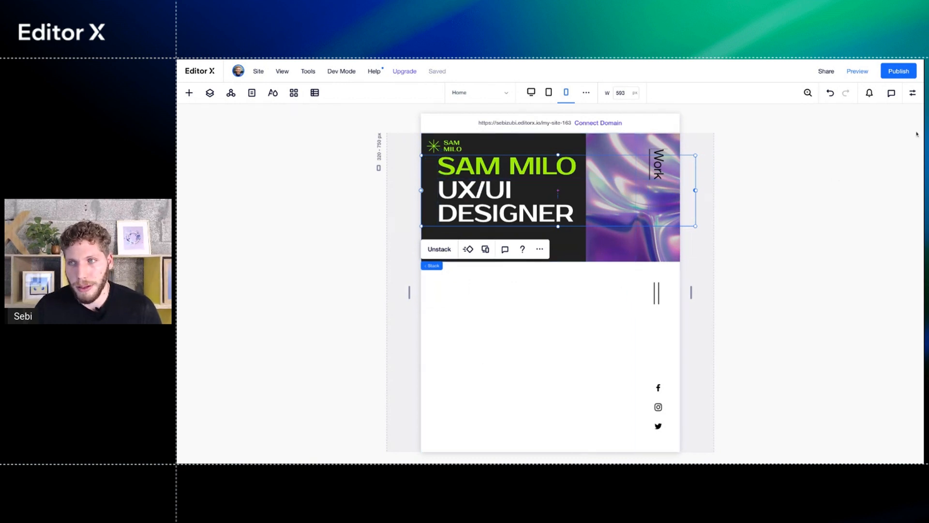
click(912, 93)
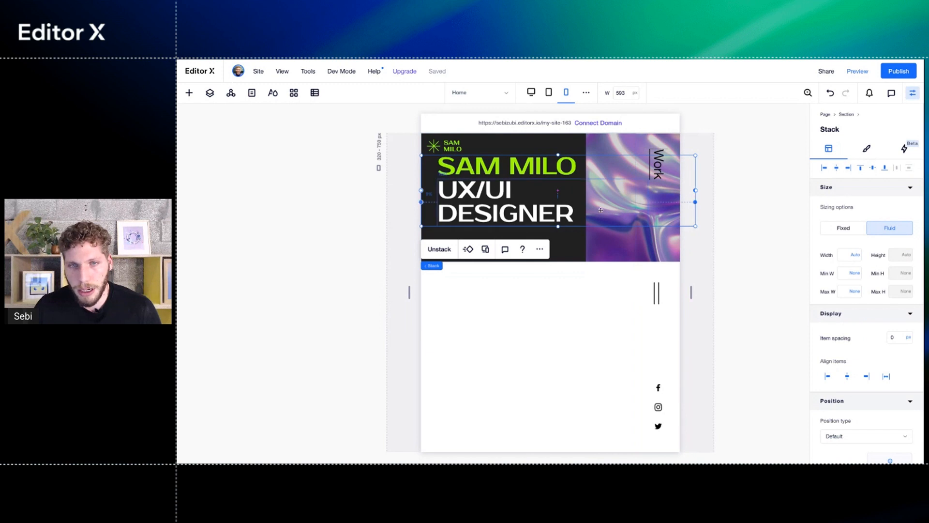
click(542, 167)
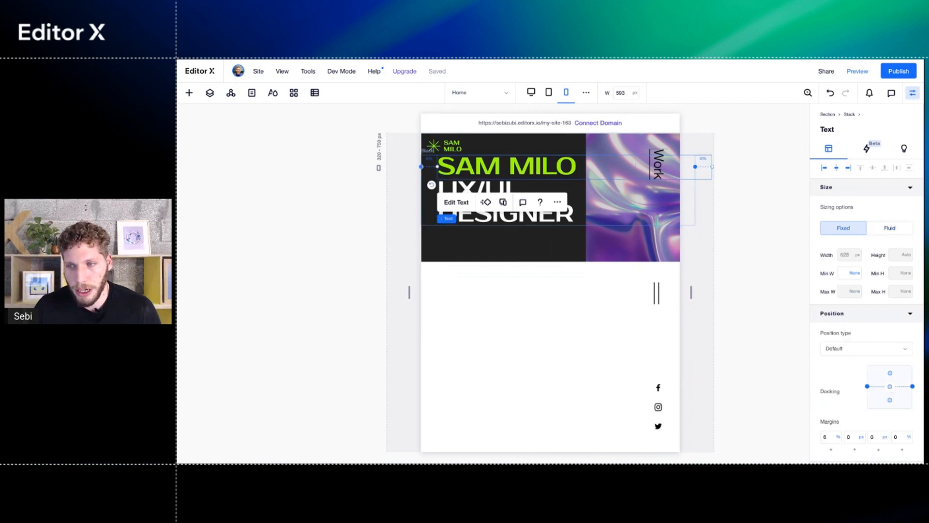
click(869, 388)
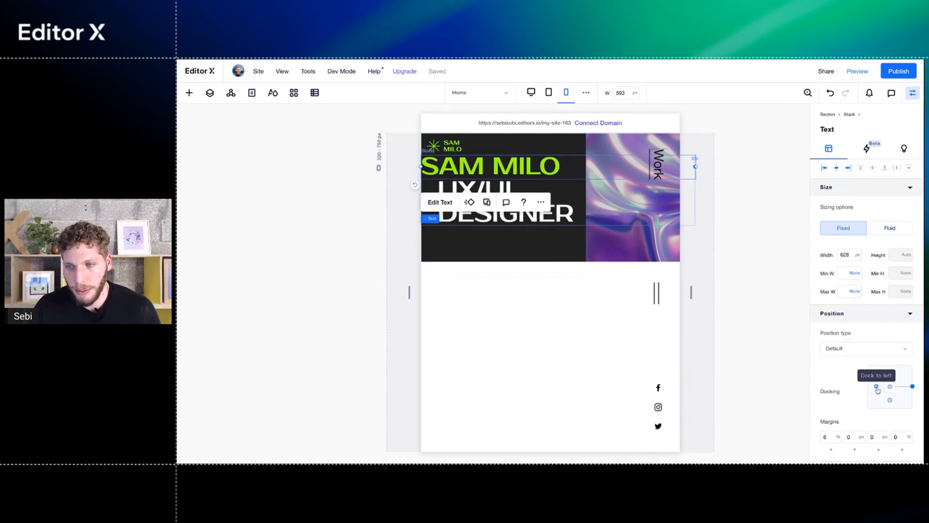
click(878, 389)
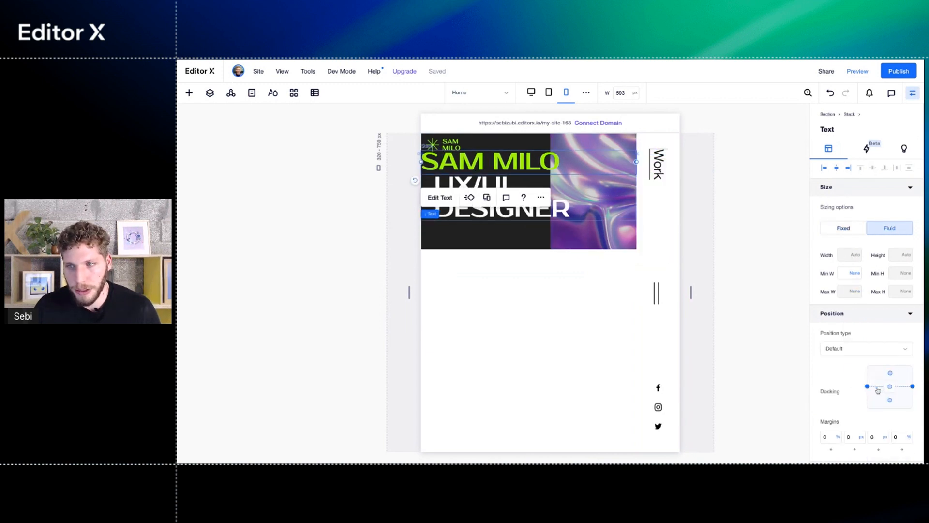
- Redock the "UX/UI DESIGNER" heading to the left and set its left margin to 6%
click(494, 216)
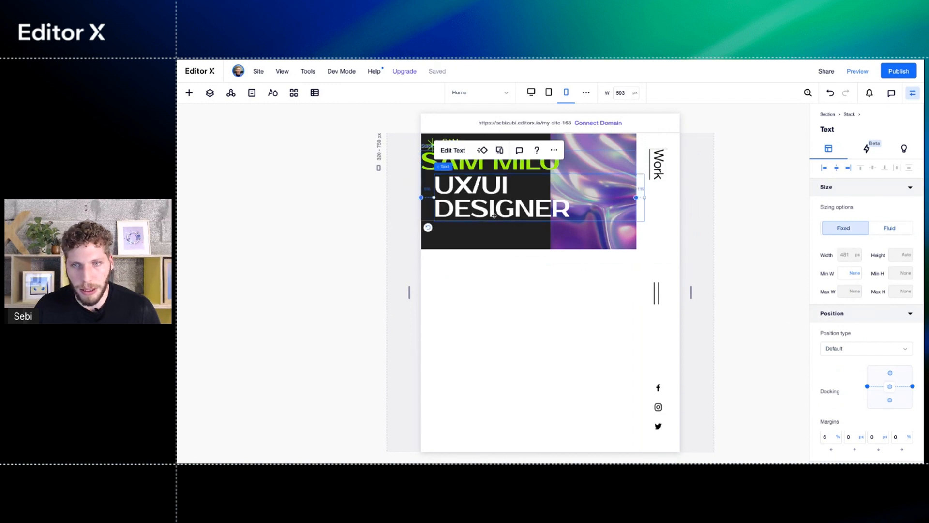
click(869, 389)
click(877, 388)
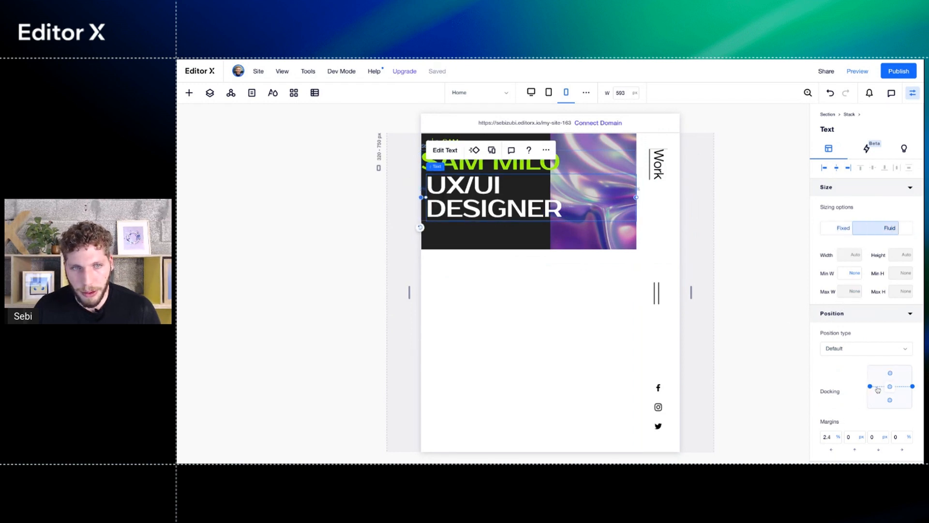
click(835, 438)
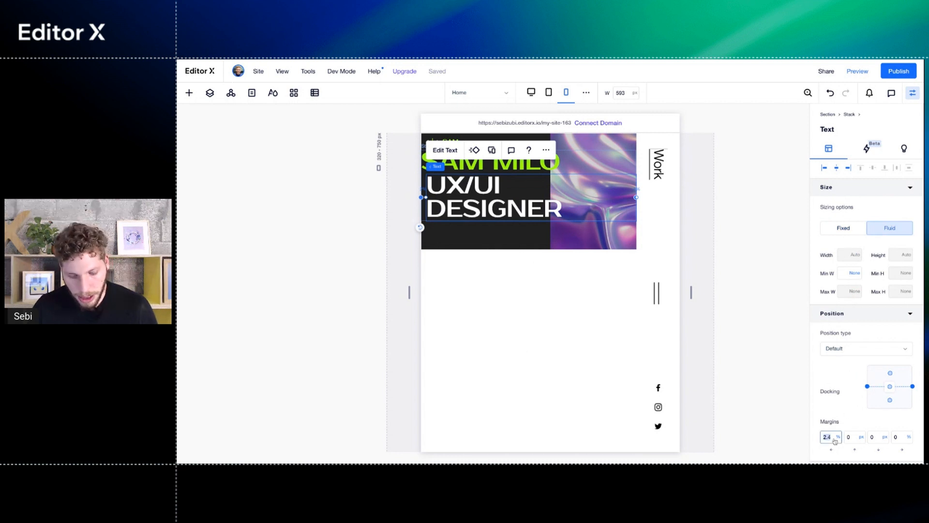
text(6)
key(Return)
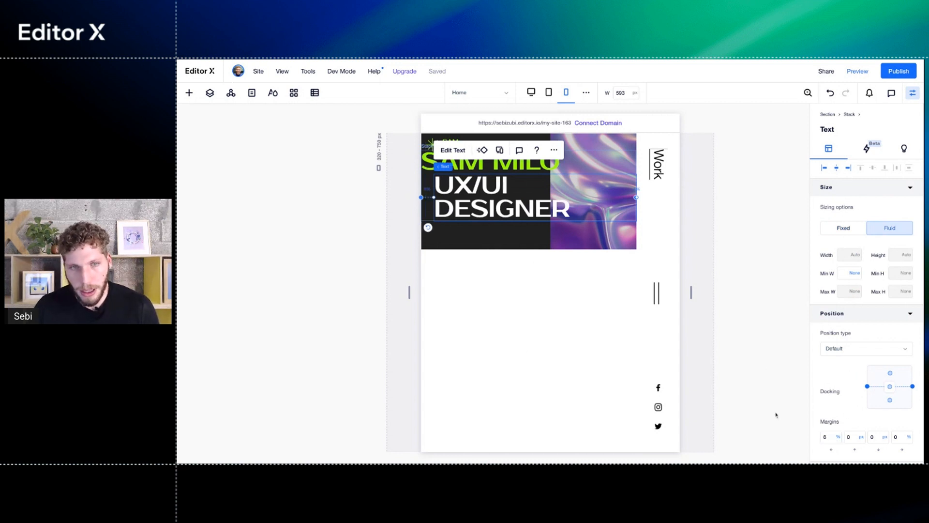
- Set the green name heading's left margin to 6% at the mobile breakpoint
click(560, 163)
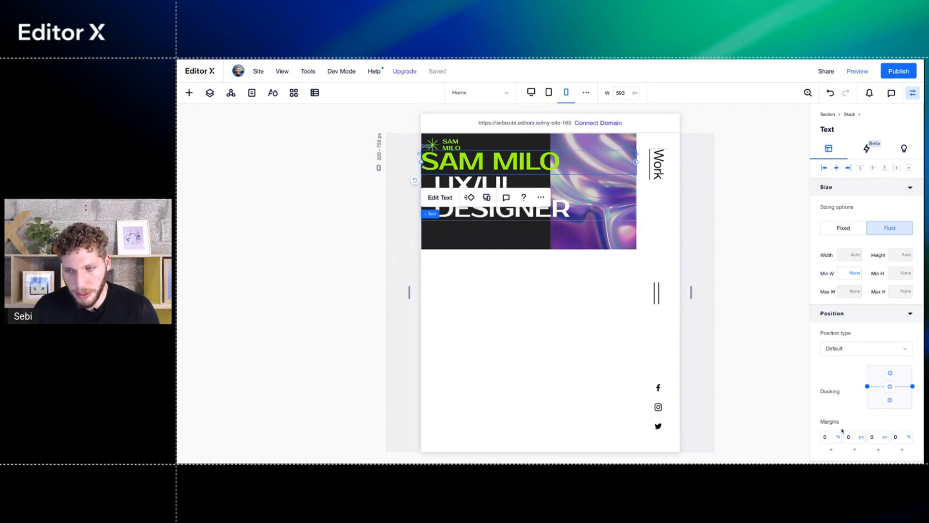
click(829, 440)
text(6)
key(Return)
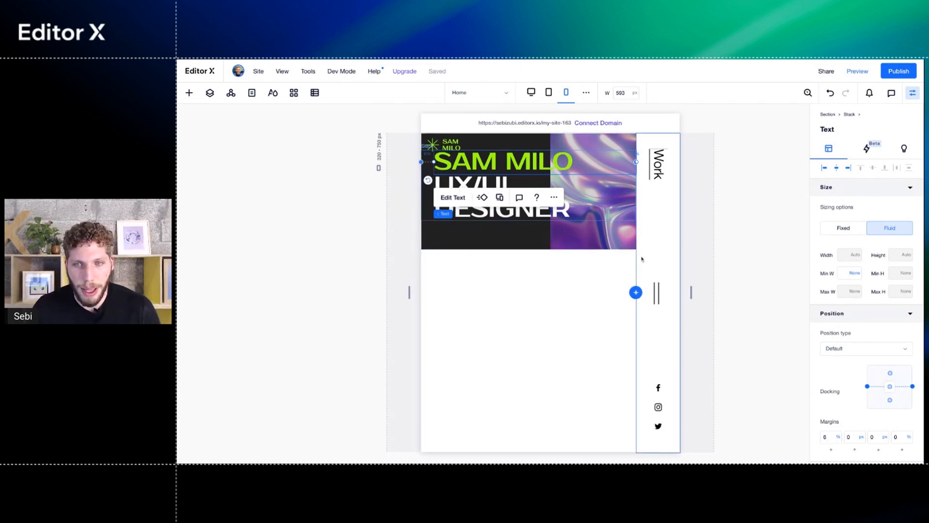
- Hide the vertical section with the Work link and social icons at the mobile breakpoint
click(572, 290)
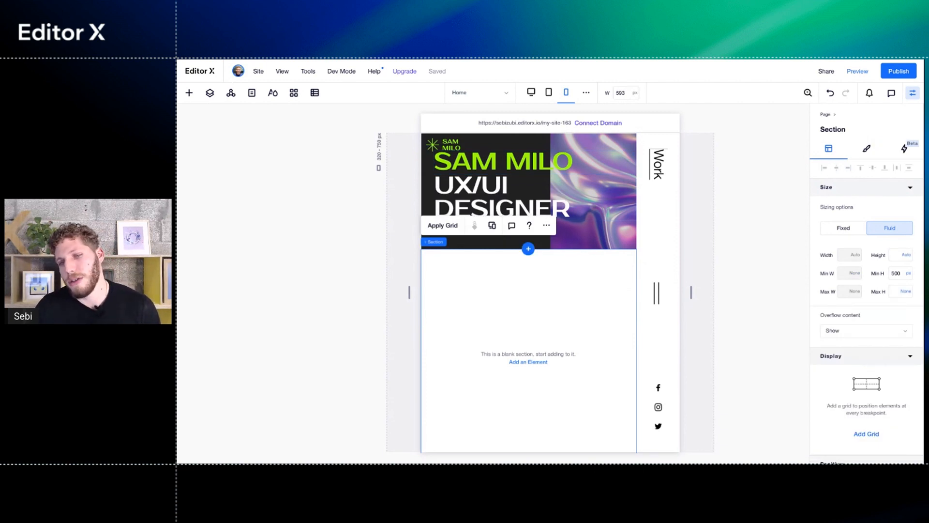
click(670, 241)
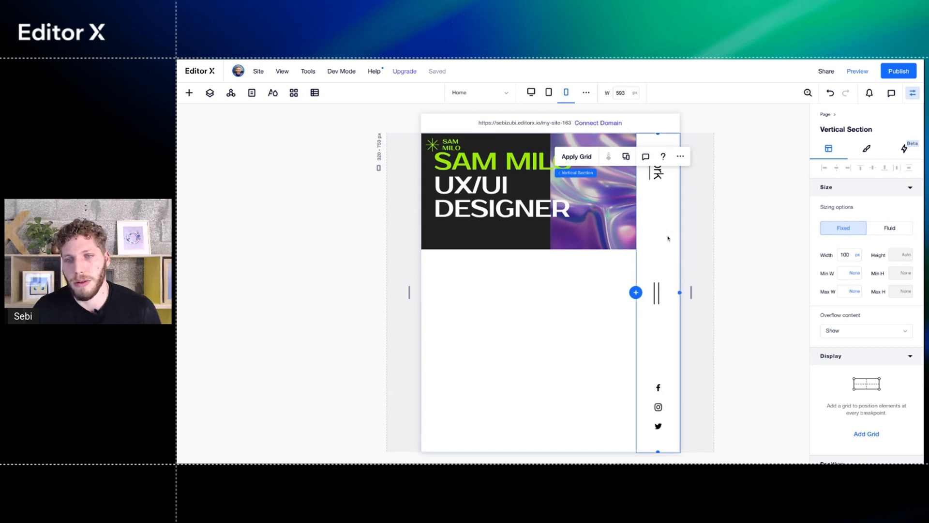
right_click(667, 238)
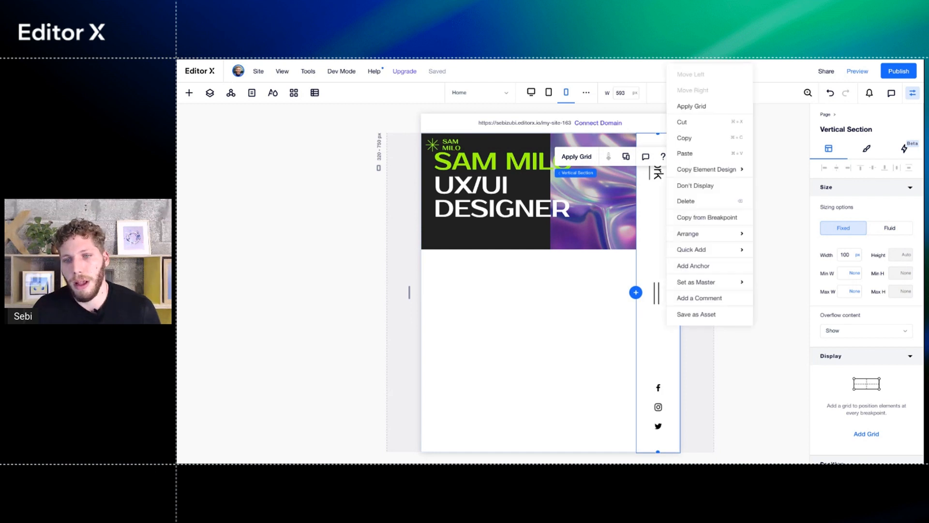
click(692, 186)
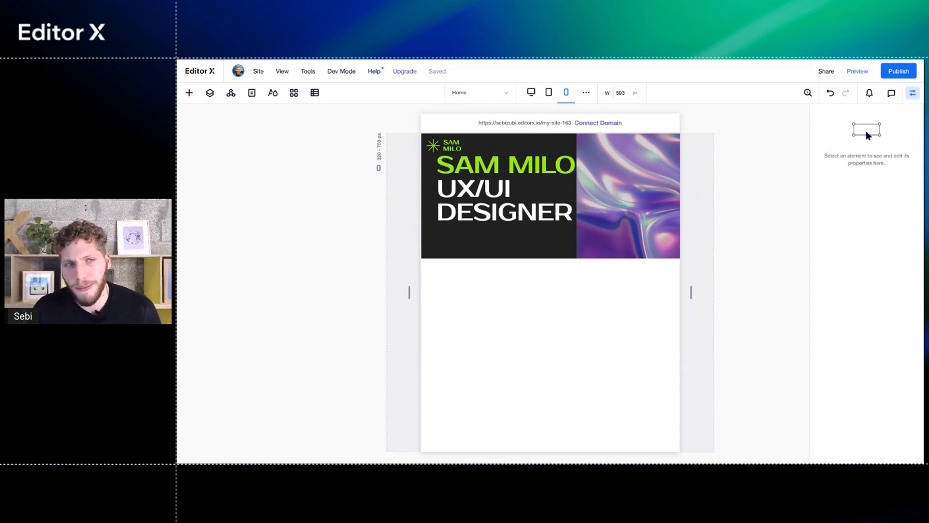
- Display the hidden vertical section again through the page's layers, then hide it once more at the mobile breakpoint
click(210, 94)
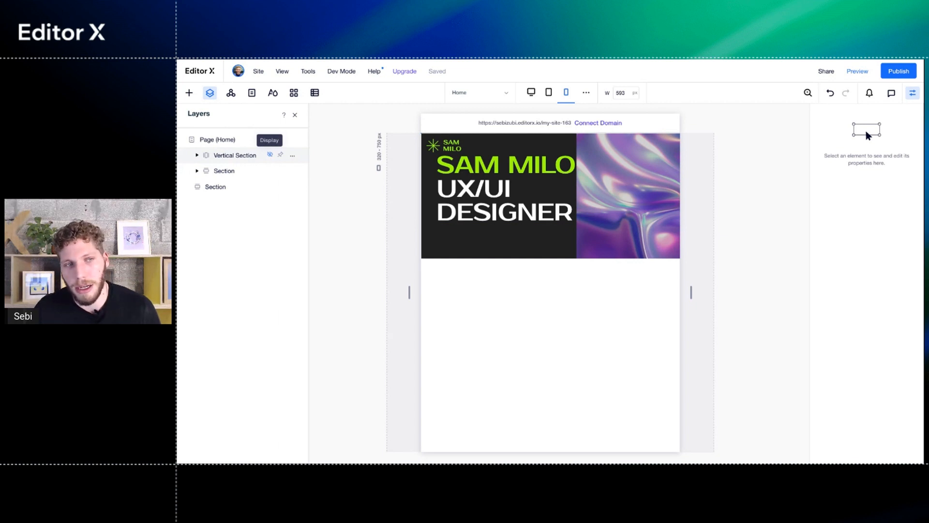
click(270, 154)
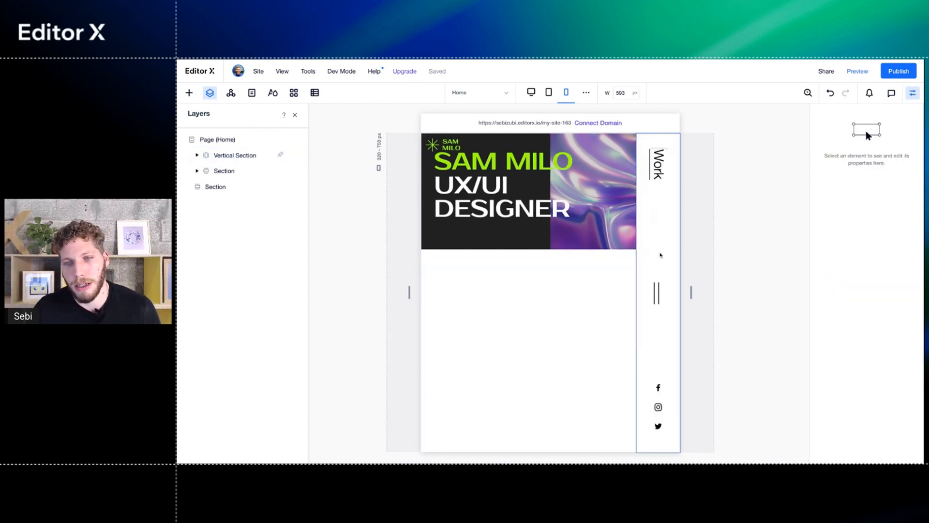
right_click(662, 261)
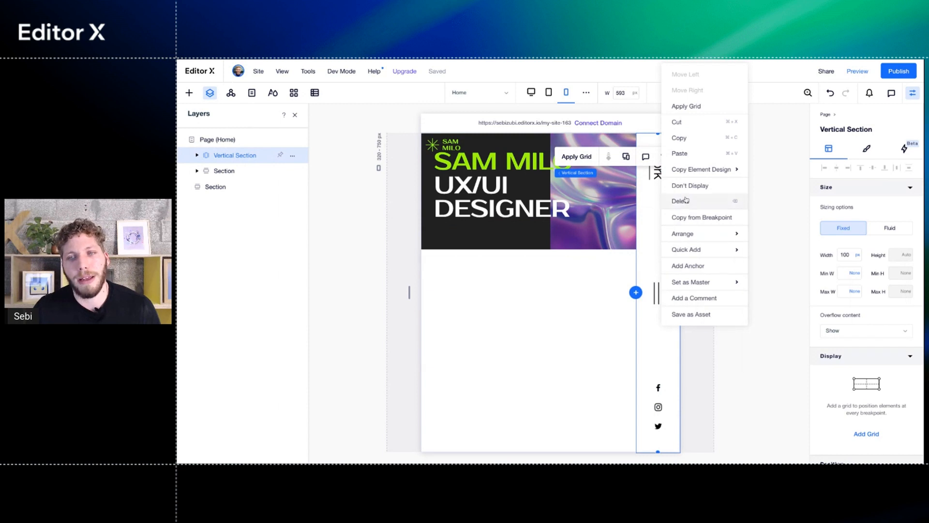
click(254, 154)
click(270, 155)
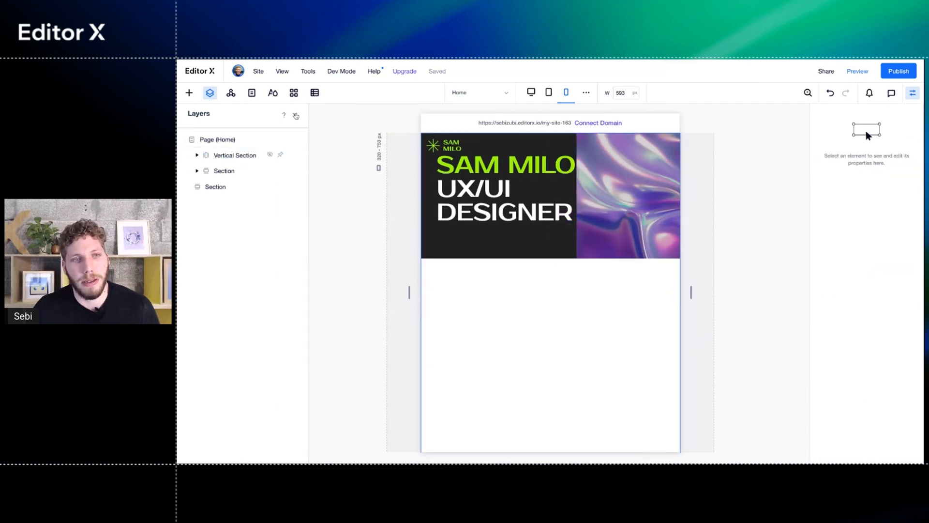
click(295, 115)
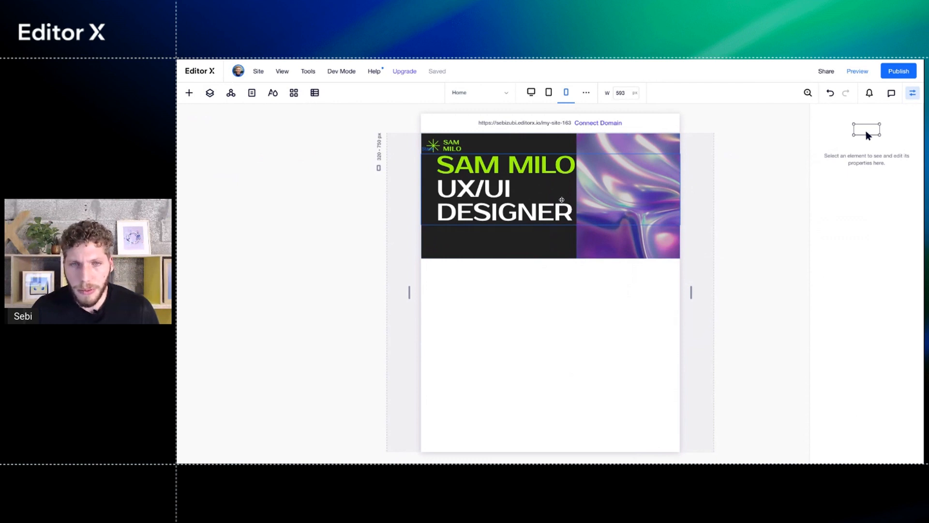
- Set the heading stack's top margin to 25% and its bottom margin to 30% at the mobile breakpoint
click(560, 200)
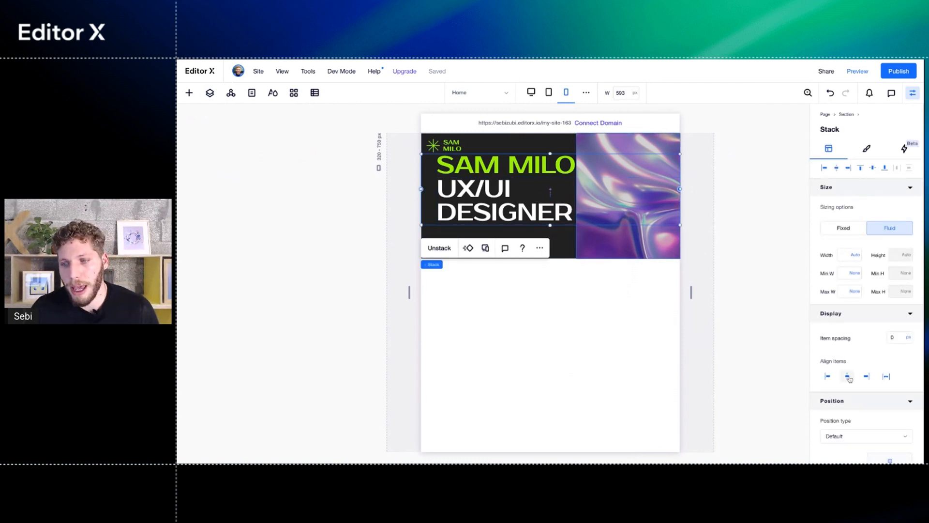
scroll(866, 360, down, 1)
scroll(866, 360, down, 4)
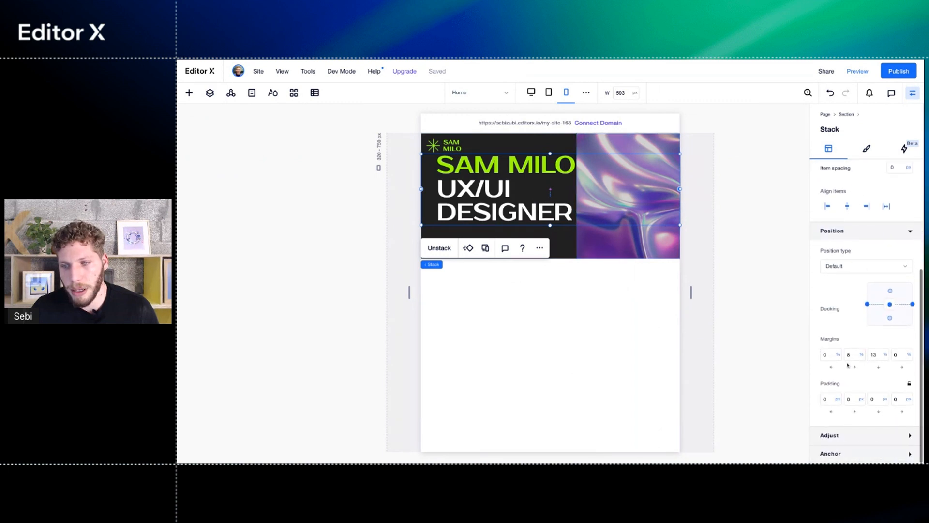
click(854, 358)
text(25)
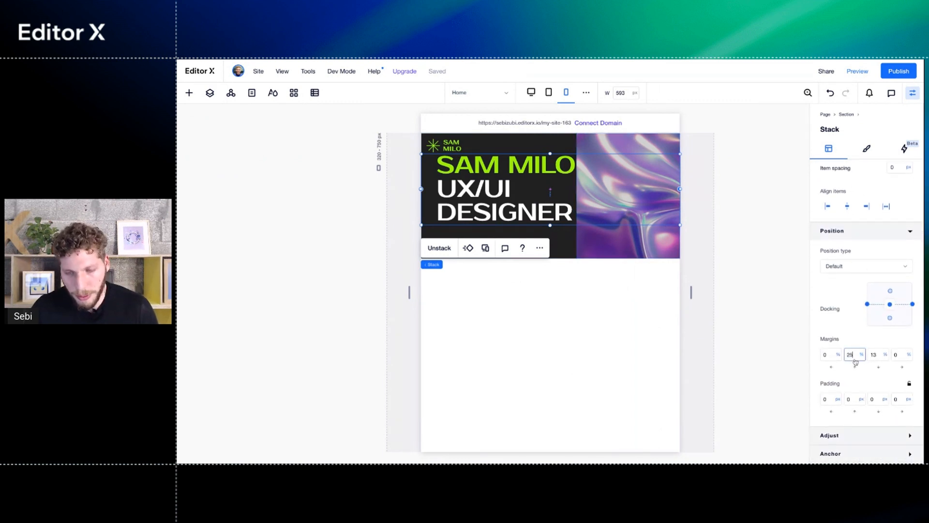
key(Return)
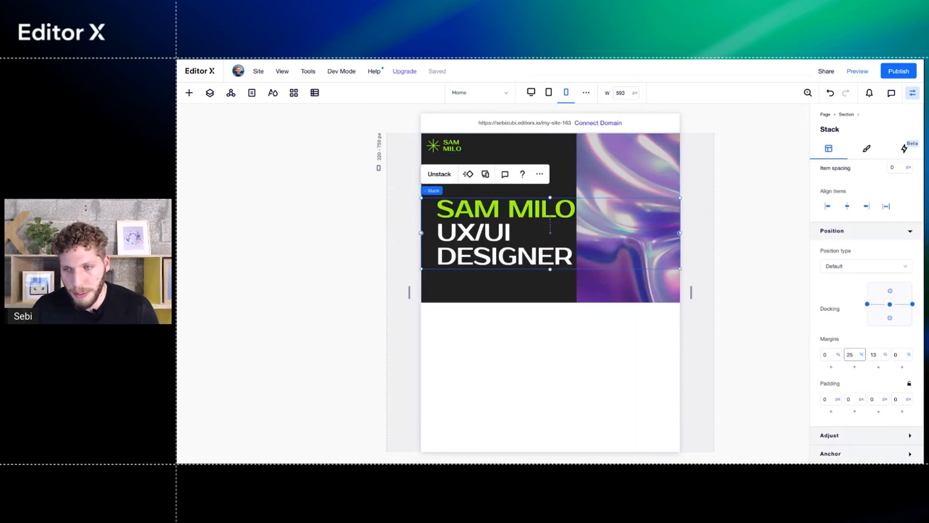
click(880, 361)
text(30)
key(Return)
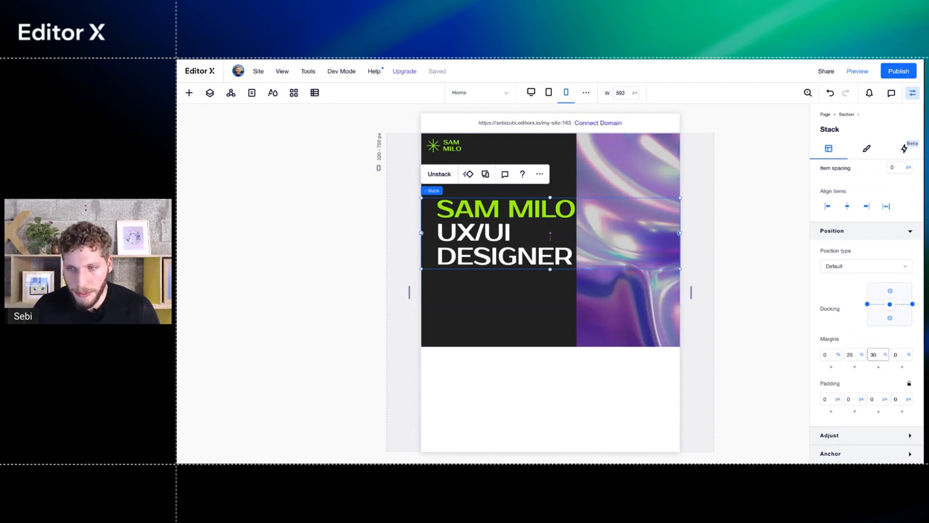
- Display the hidden phone image in the hero section at the mobile breakpoint
click(189, 92)
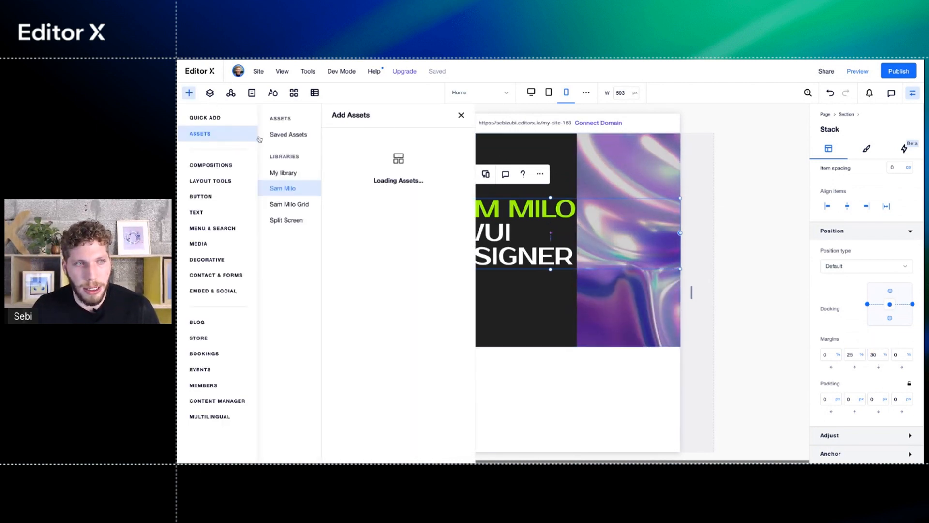
click(210, 93)
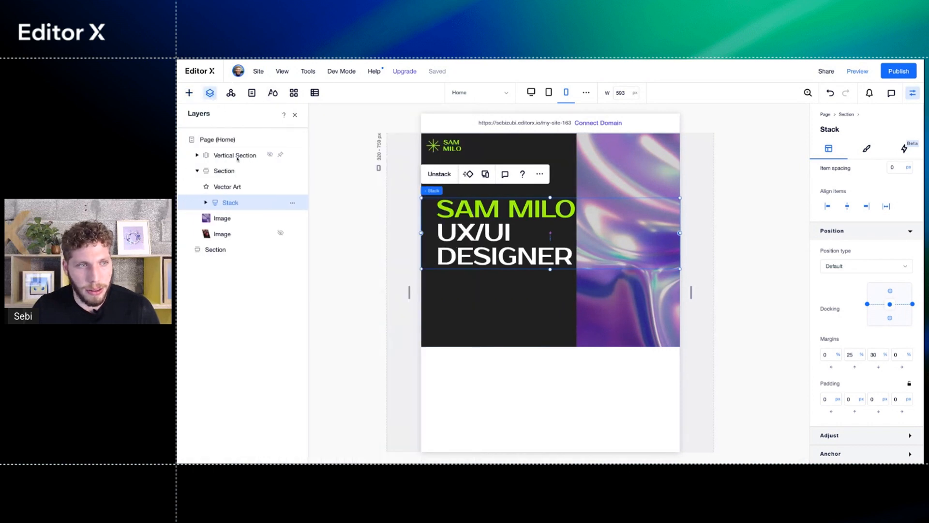
click(282, 234)
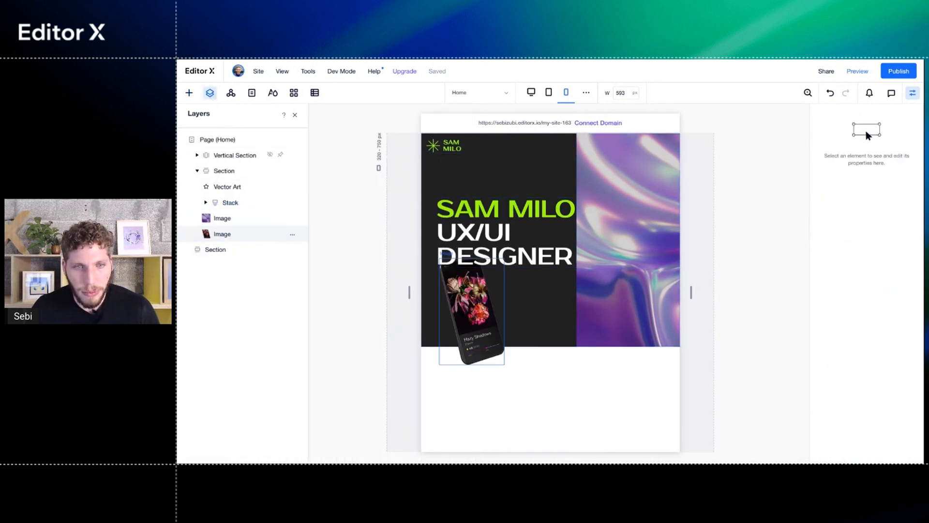
click(579, 380)
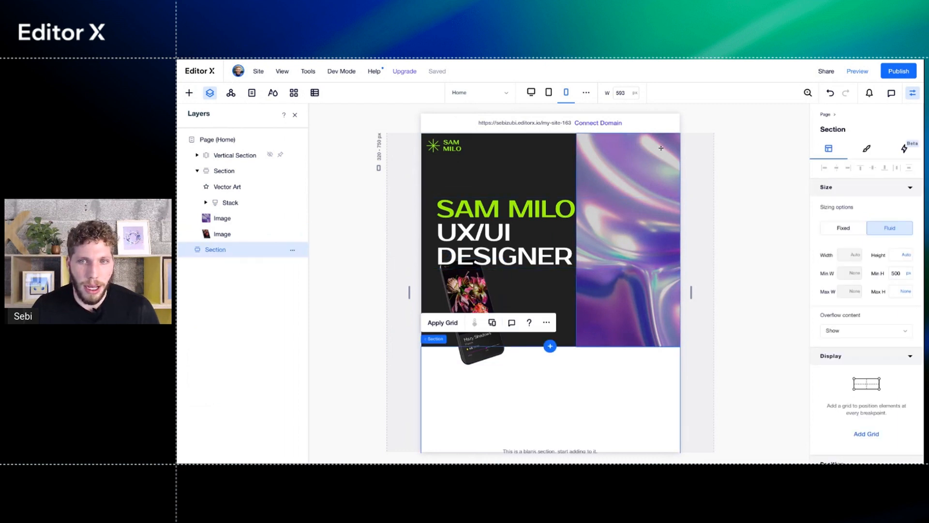
- Set the purple gradient image's top margin to 40% at the mobile breakpoint
click(661, 148)
scroll(854, 408, down, 2)
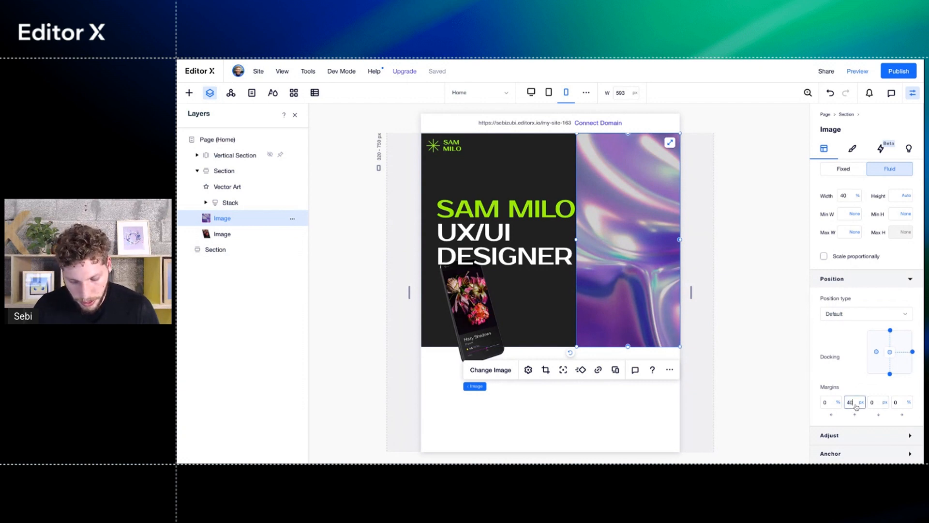
key(Return)
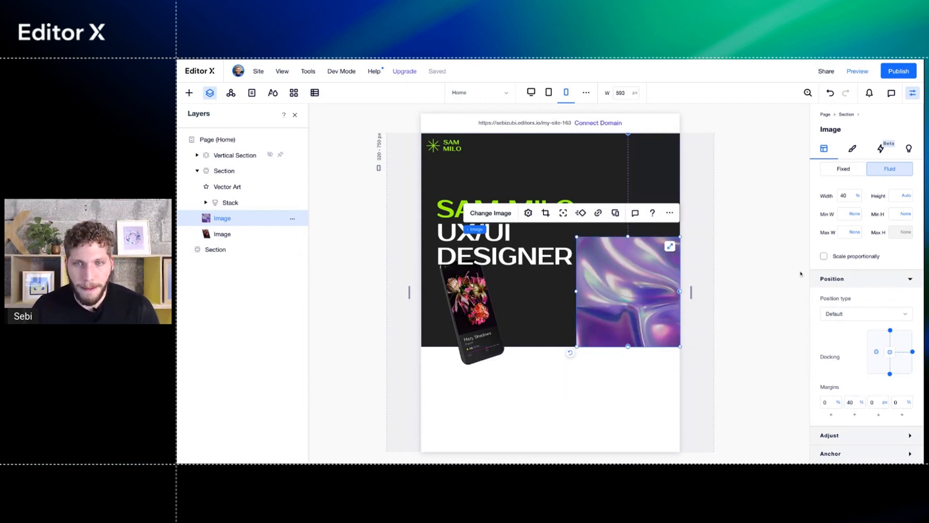
click(801, 274)
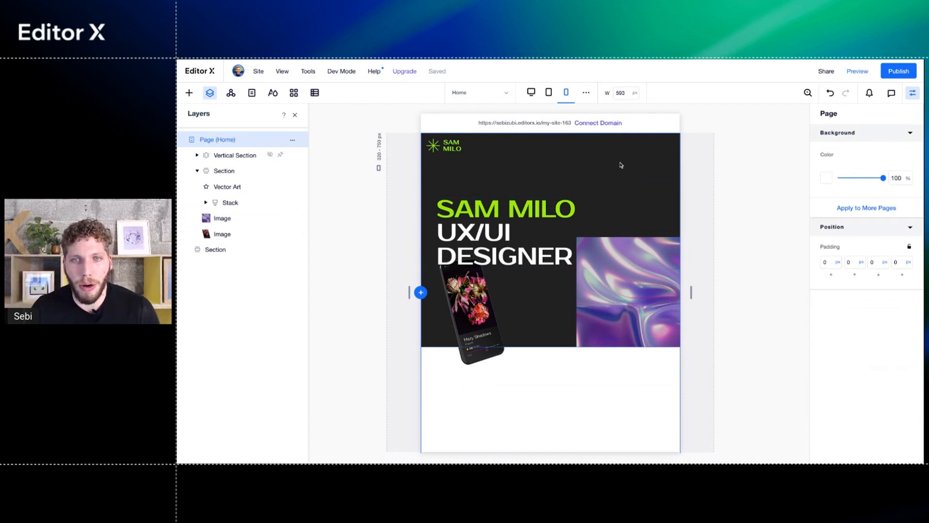
- Add a thin three-line hamburger menu to the top-right corner of the dark hero section
click(190, 93)
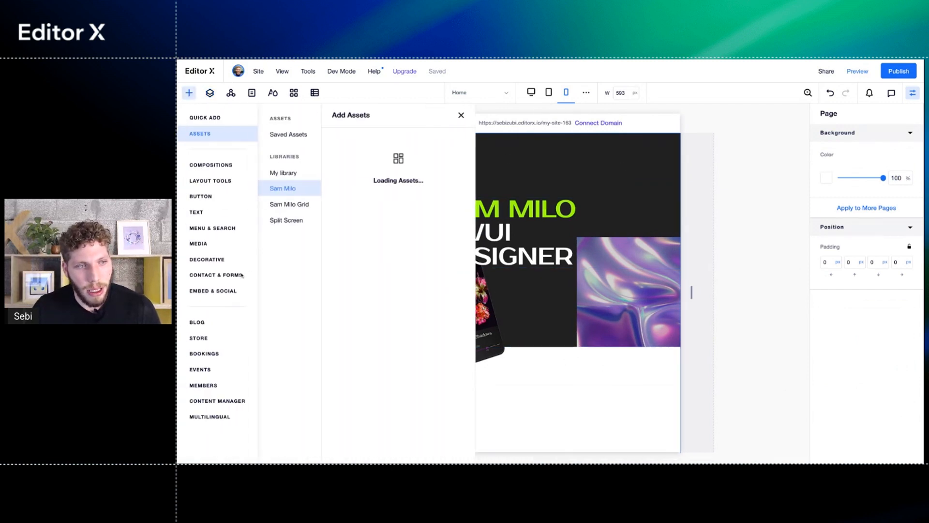
click(227, 228)
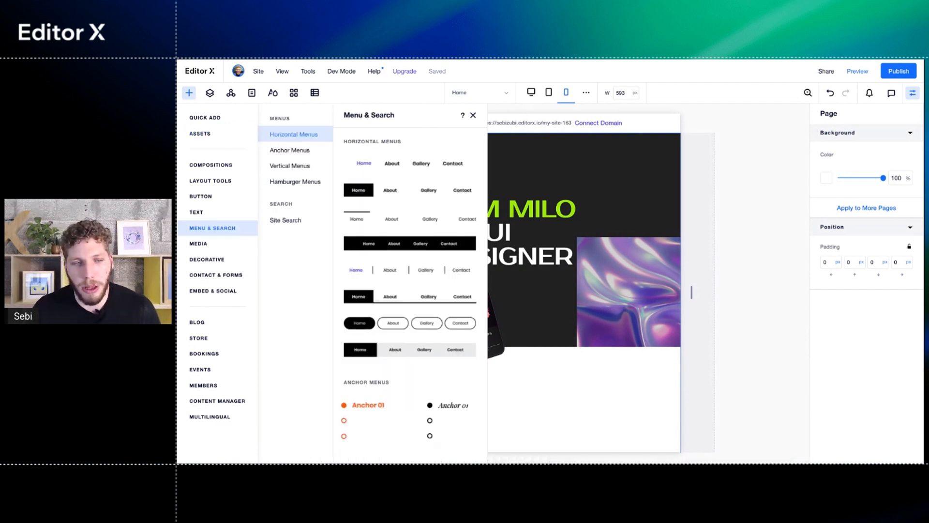
click(295, 182)
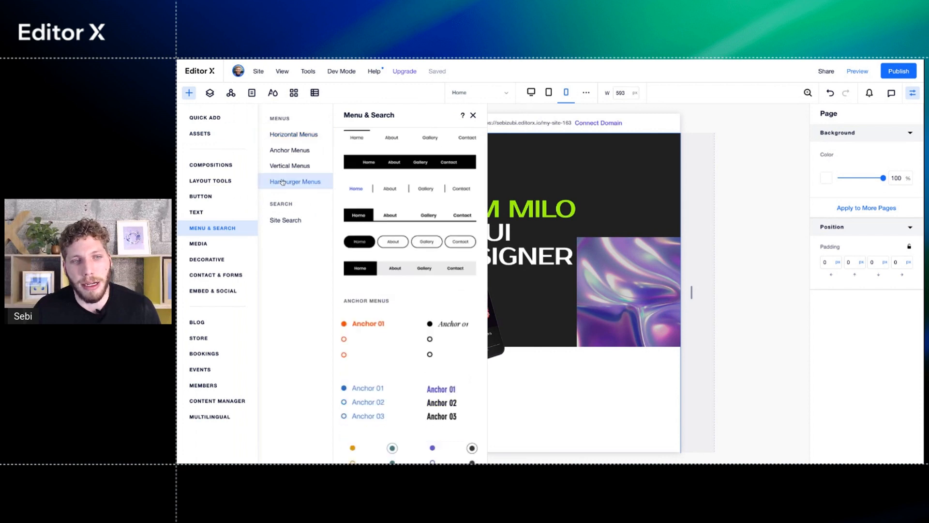
scroll(348, 339, down, 1)
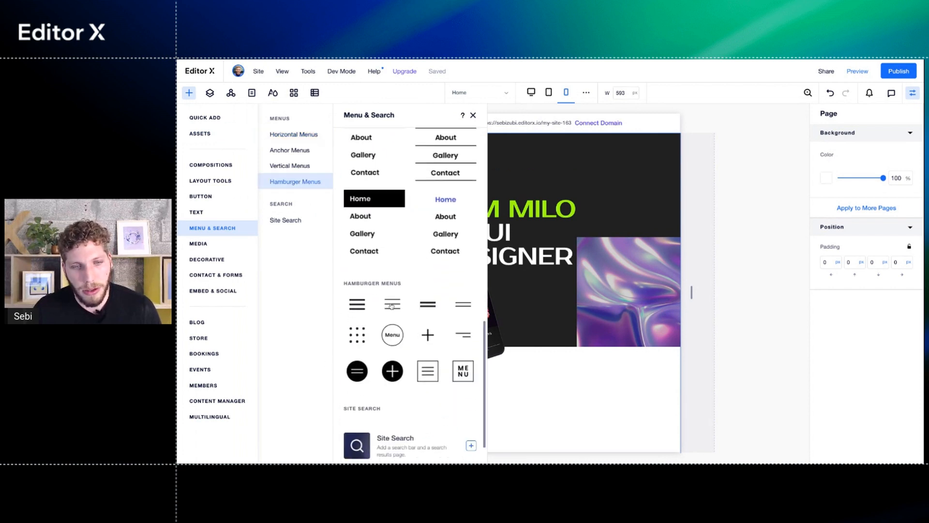
drag(392, 305, 660, 147)
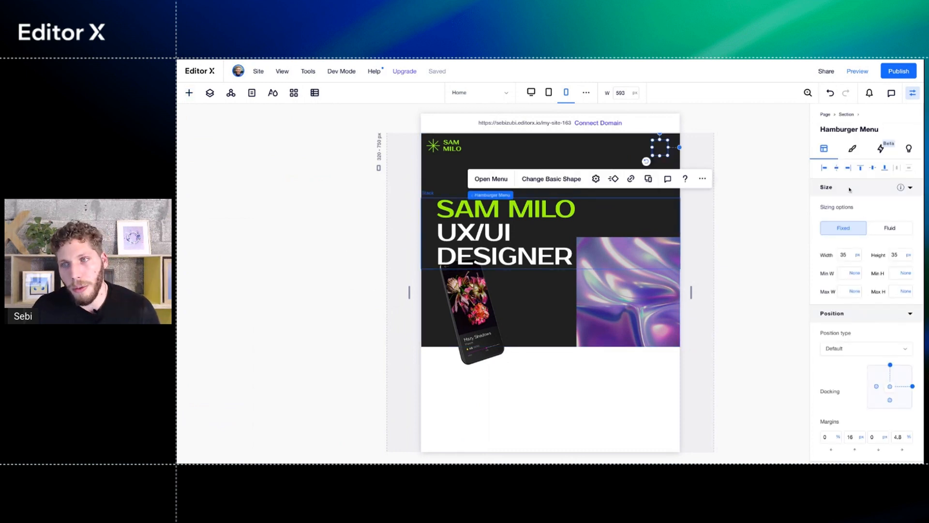
- Change the hamburger menu icon's fill color to the bright green used for the logo
click(853, 148)
click(826, 204)
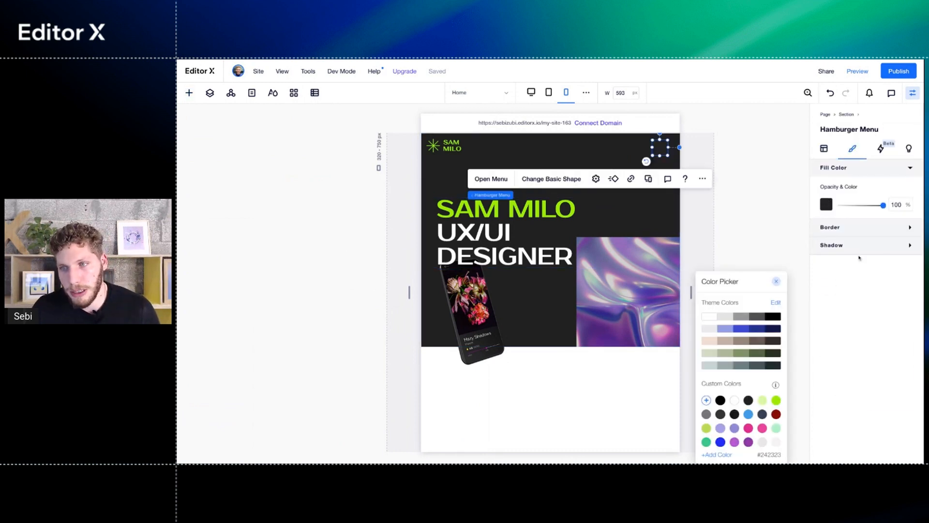
click(776, 400)
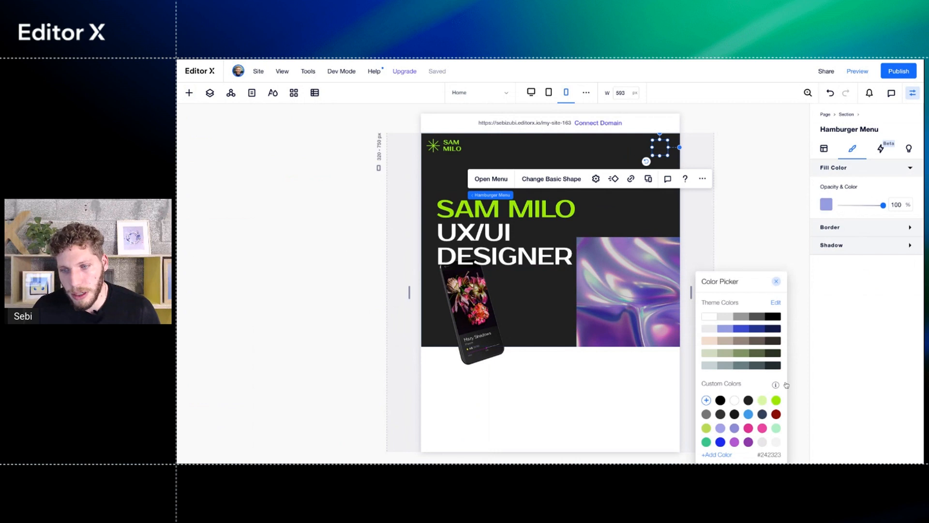
click(779, 227)
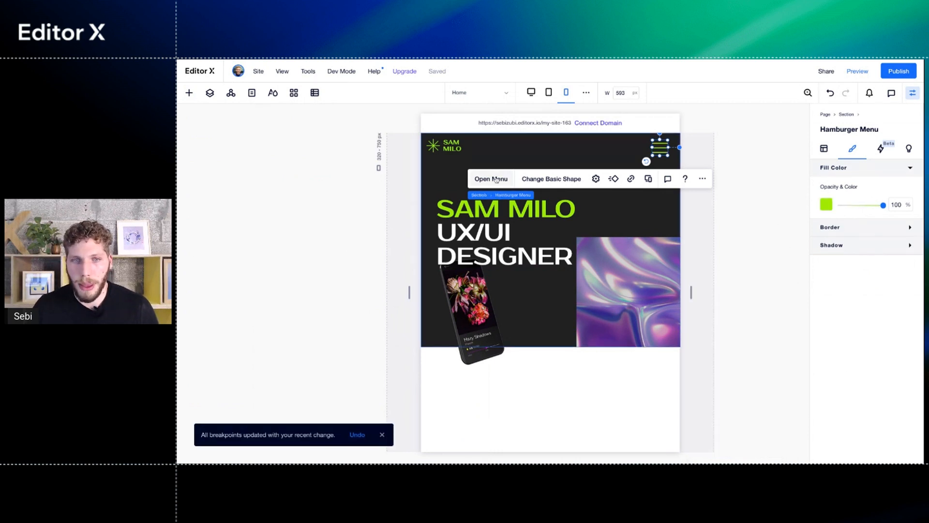
click(768, 161)
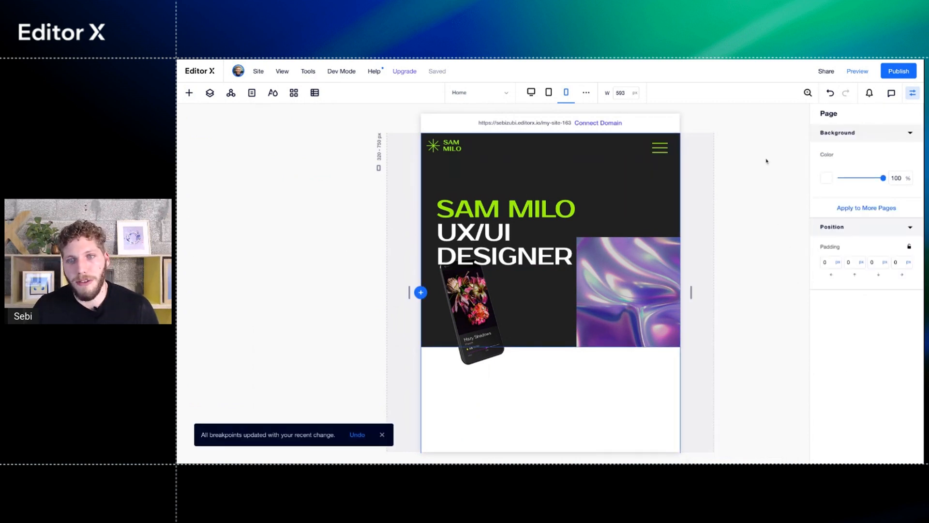
- Open the hamburger menu's container and examine its vertical menu, social bar and the elements available to add
click(663, 149)
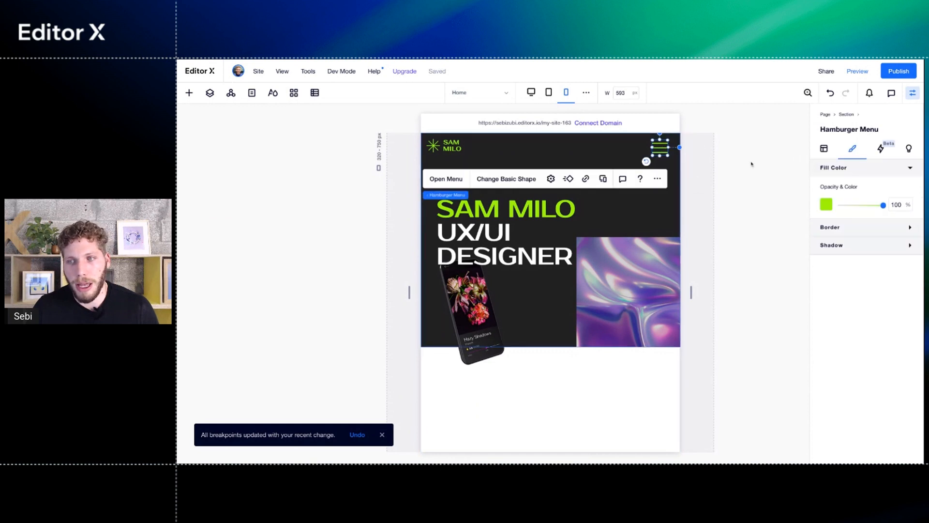
click(447, 182)
click(558, 190)
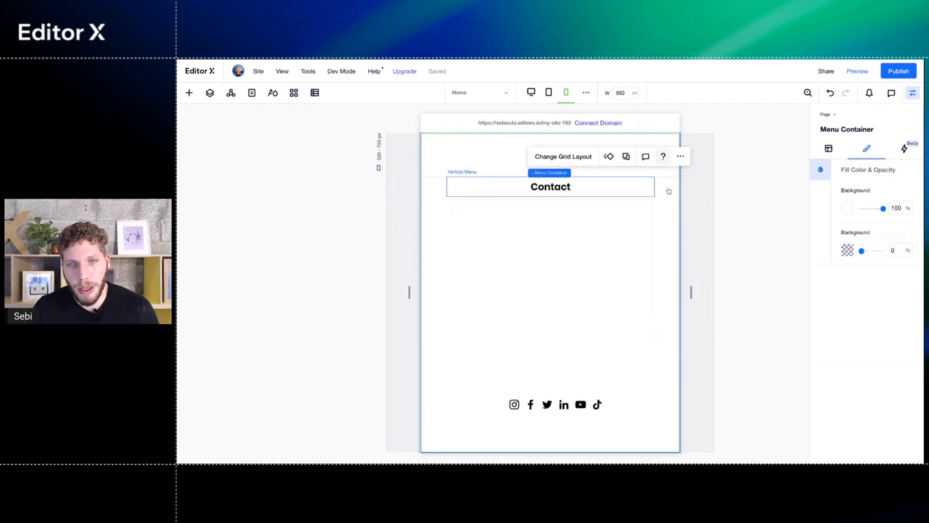
click(558, 190)
click(542, 277)
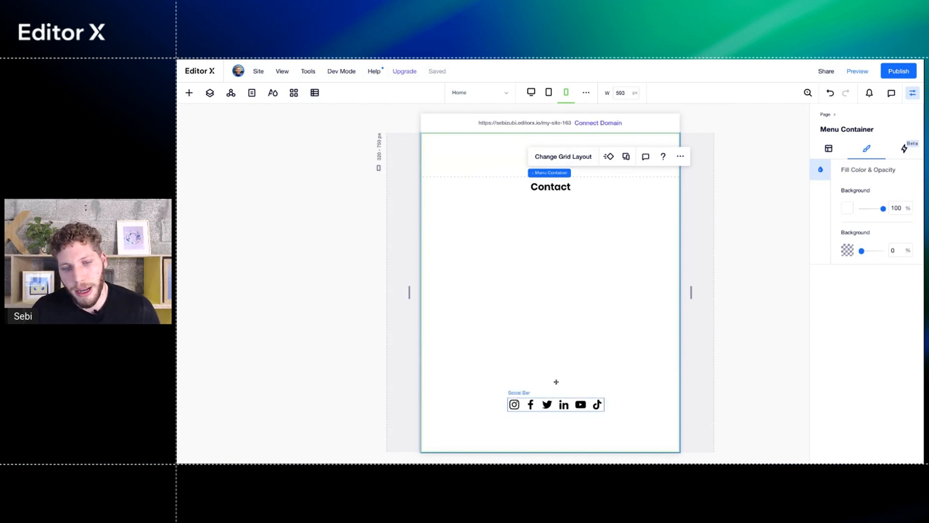
click(188, 93)
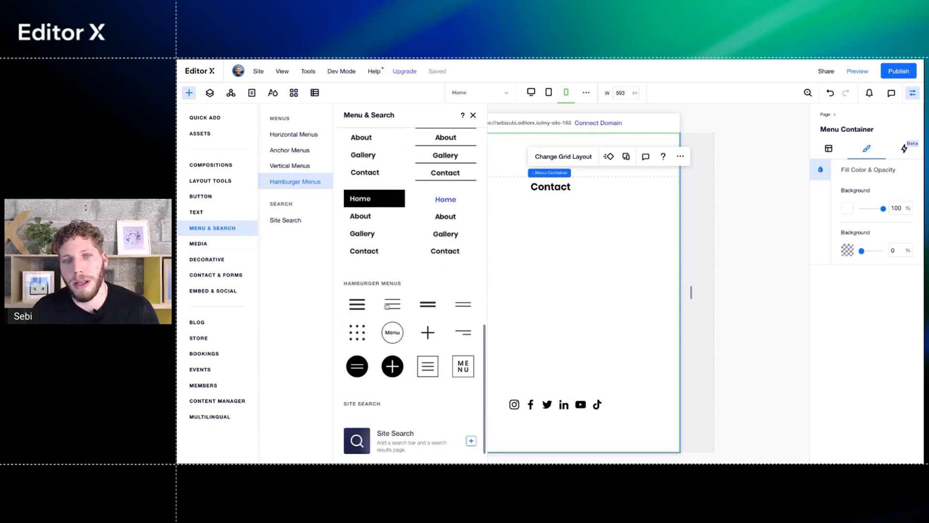
click(473, 116)
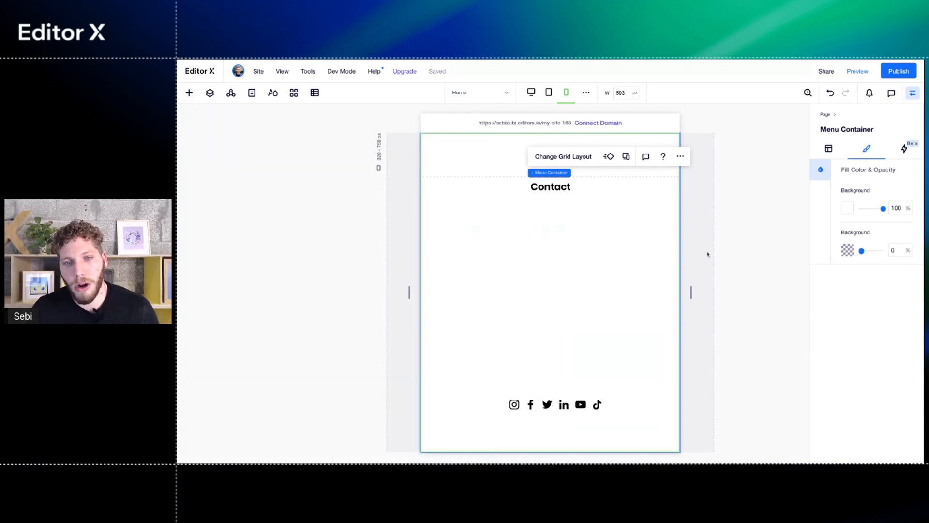
- Leave the menu container and set the hamburger menu icon's right and top margins to 2% at the mobile breakpoint
click(354, 260)
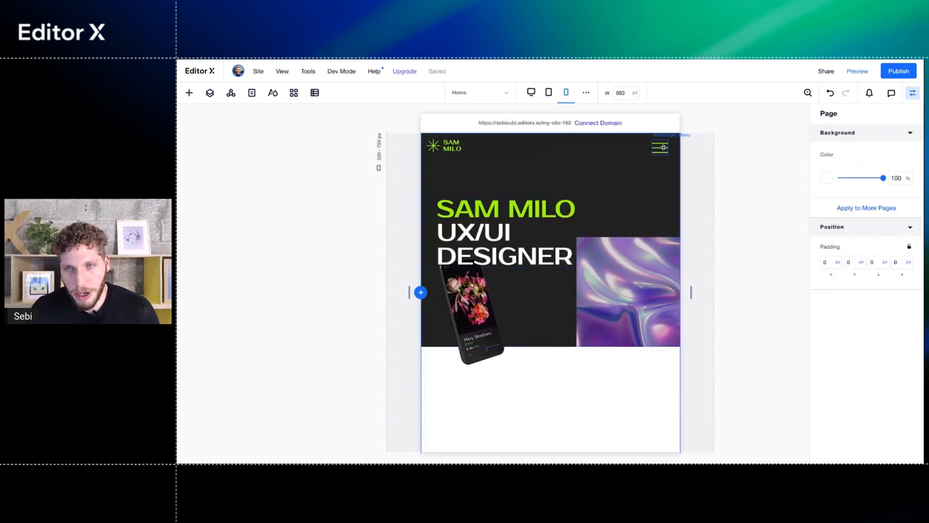
click(667, 147)
click(823, 149)
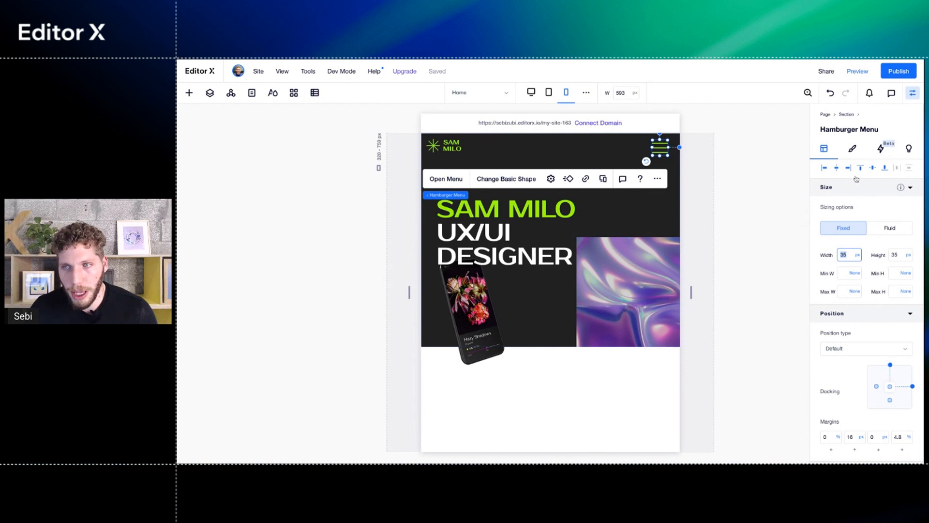
click(859, 258)
click(902, 437)
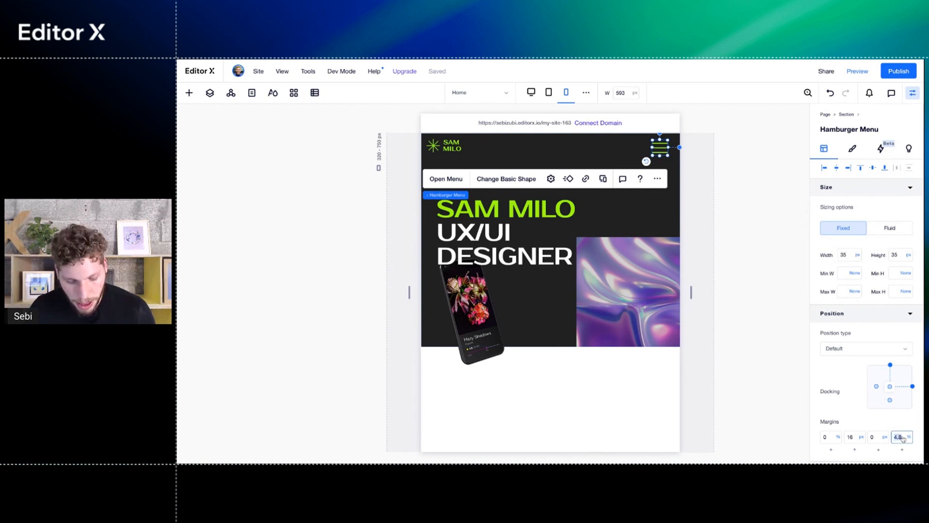
text(2)
click(856, 440)
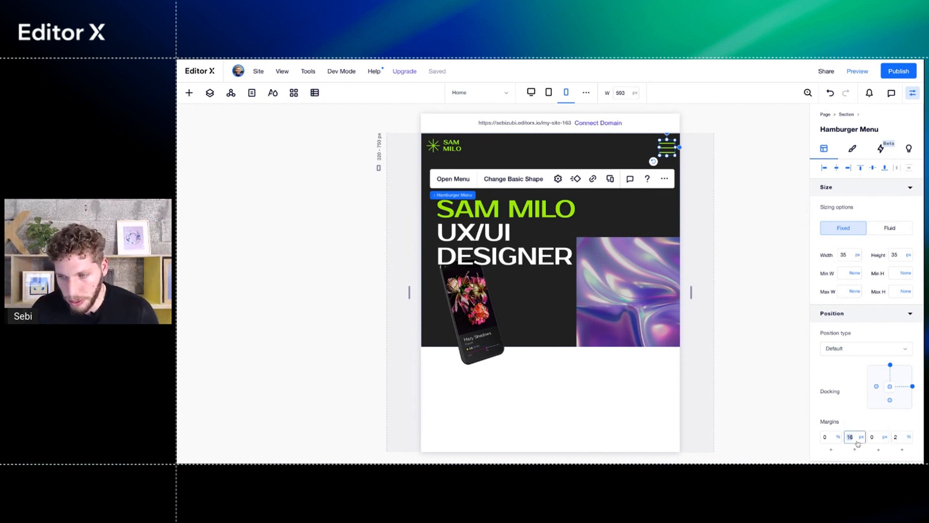
text(2%)
key(Return)
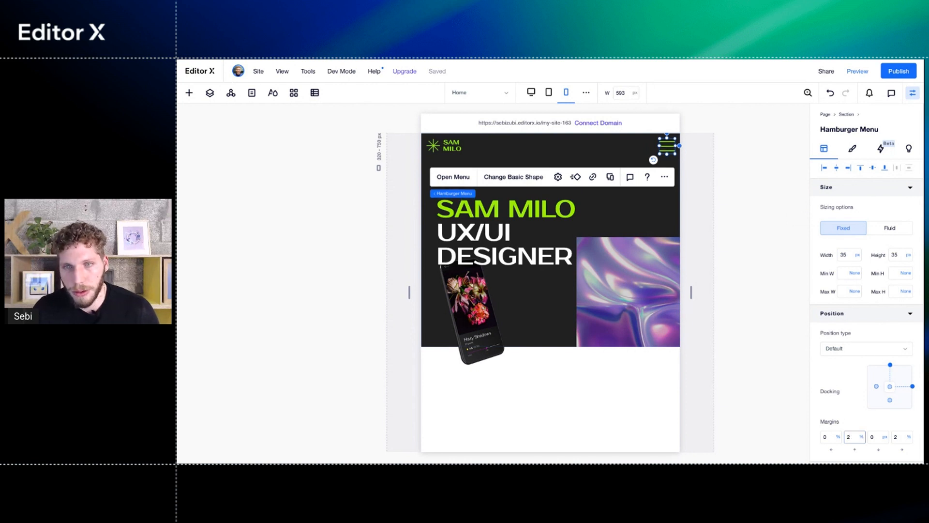
click(737, 241)
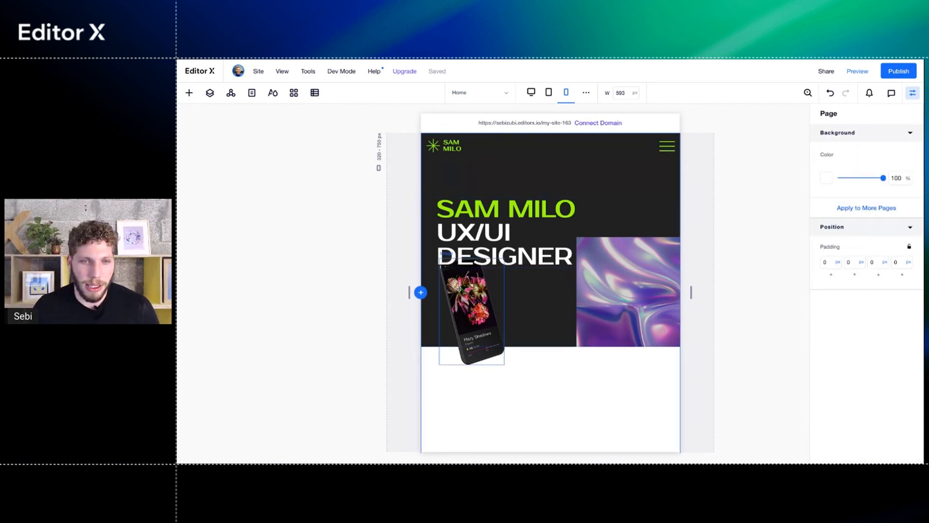
- At the tablet breakpoint, dock the UX/UI DESIGNER heading to both left and right with a 0% right margin
drag(409, 292, 320, 292)
click(472, 265)
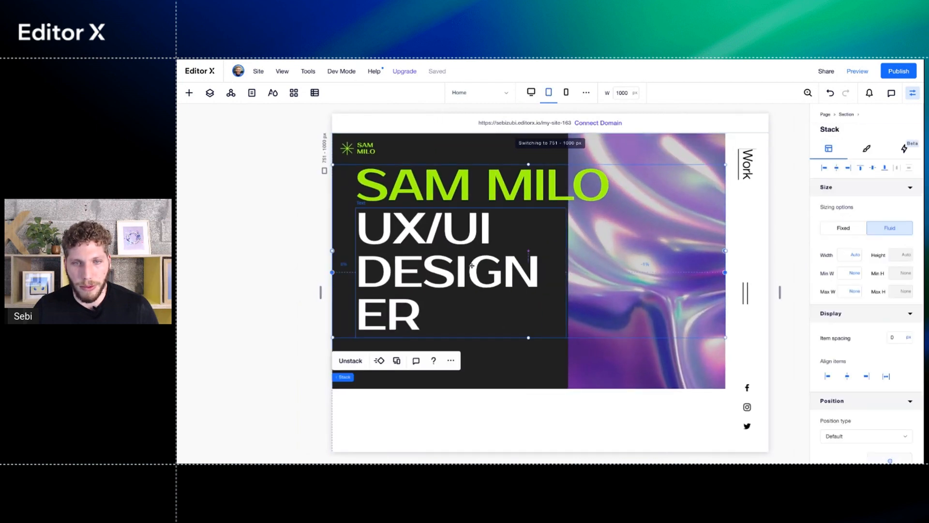
click(496, 287)
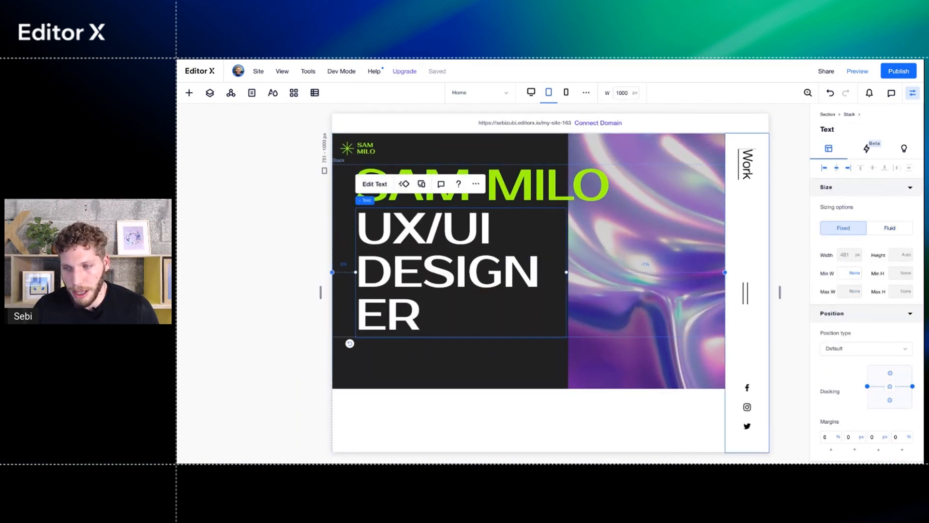
scroll(879, 381, down, 1)
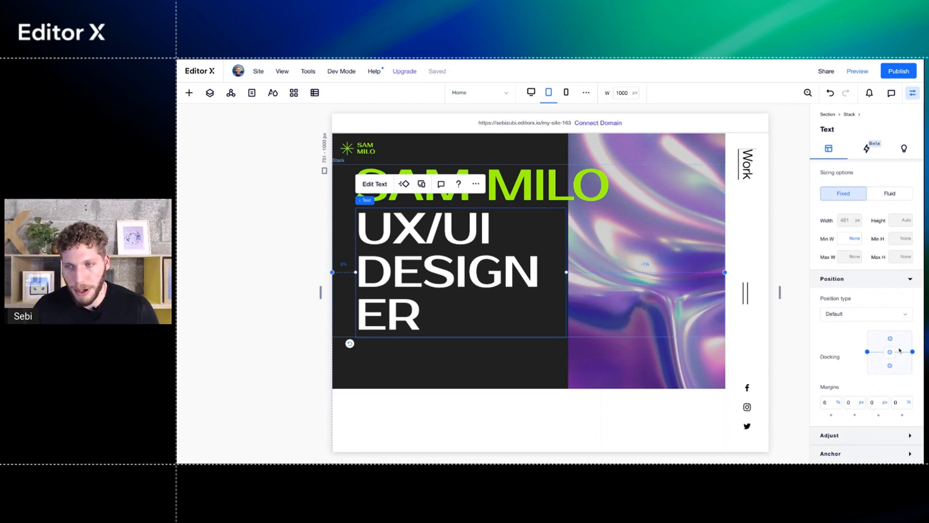
click(913, 352)
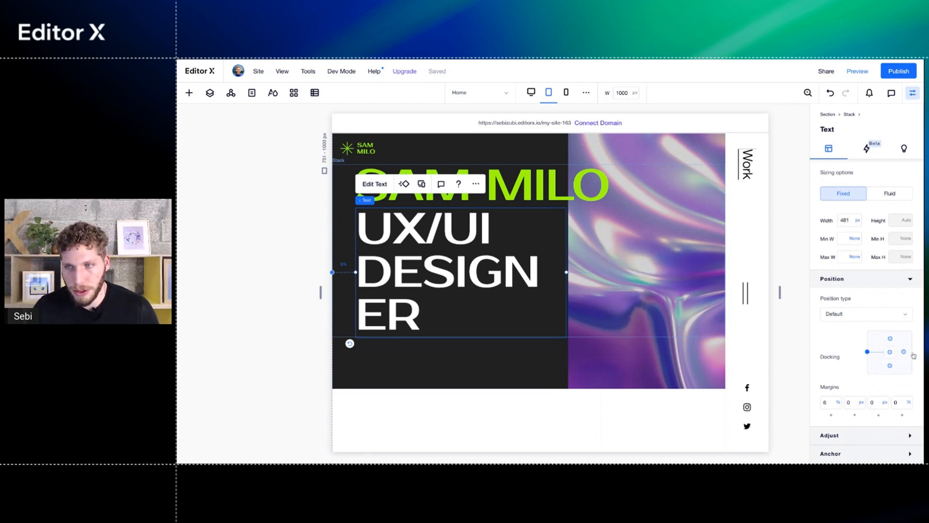
click(904, 352)
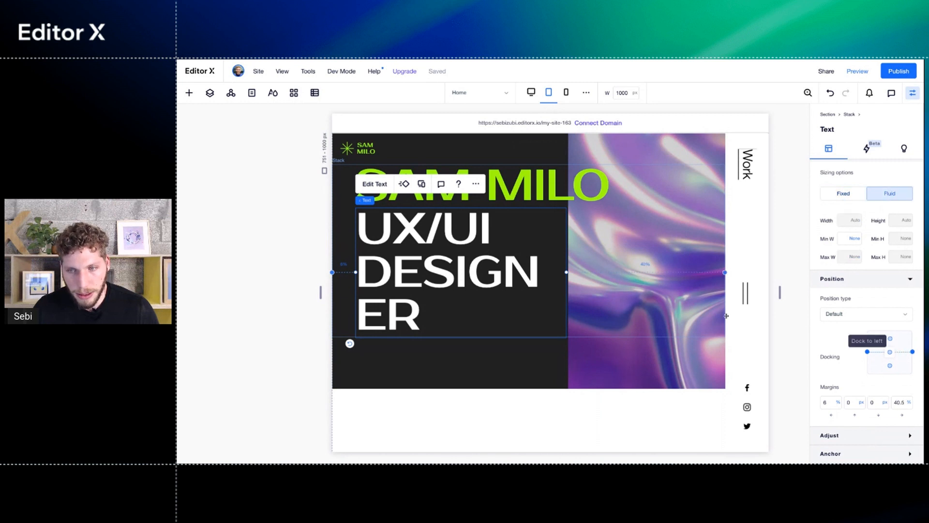
click(899, 405)
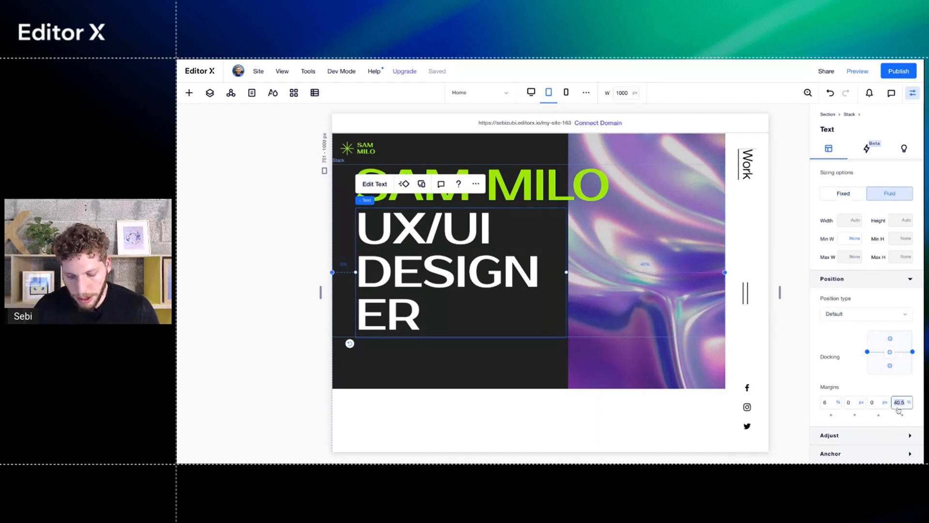
text(0)
key(Return)
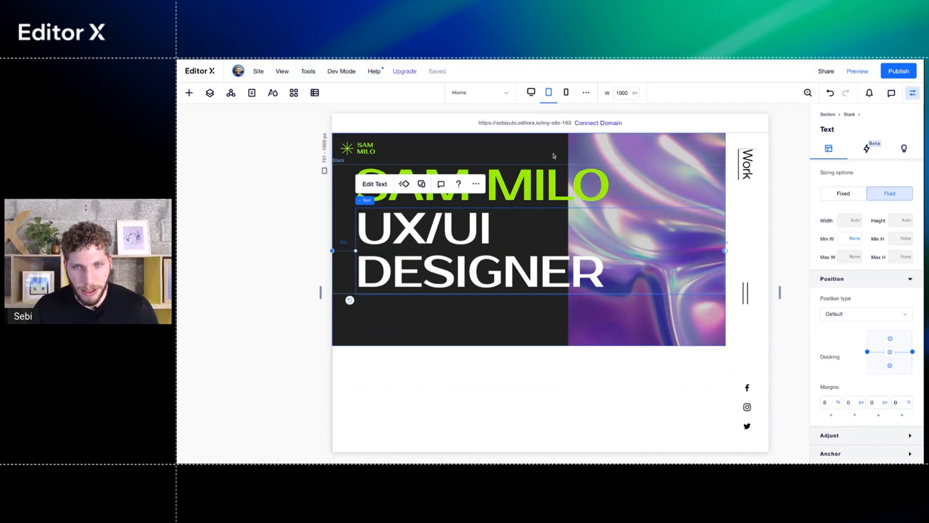
- Dock the green name heading to both left and right at the tablet breakpoint and set its right margin to 0%
click(560, 190)
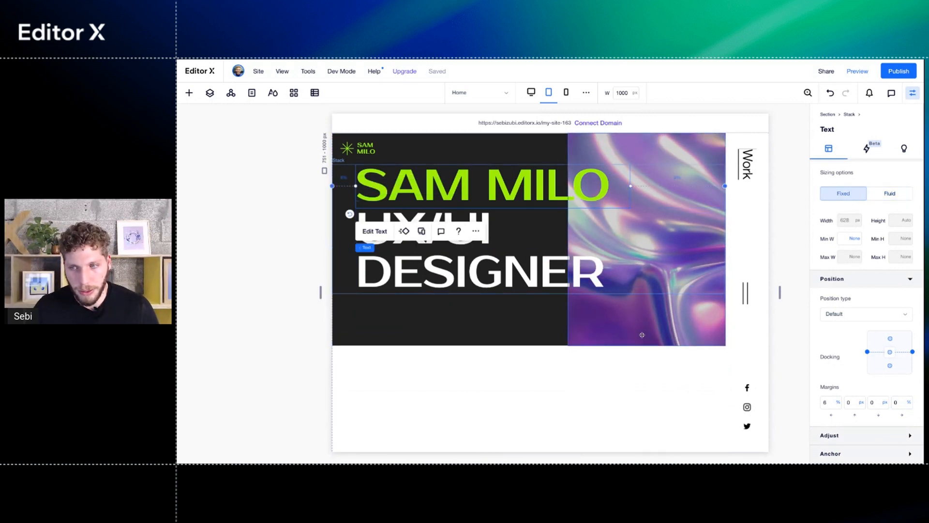
click(913, 352)
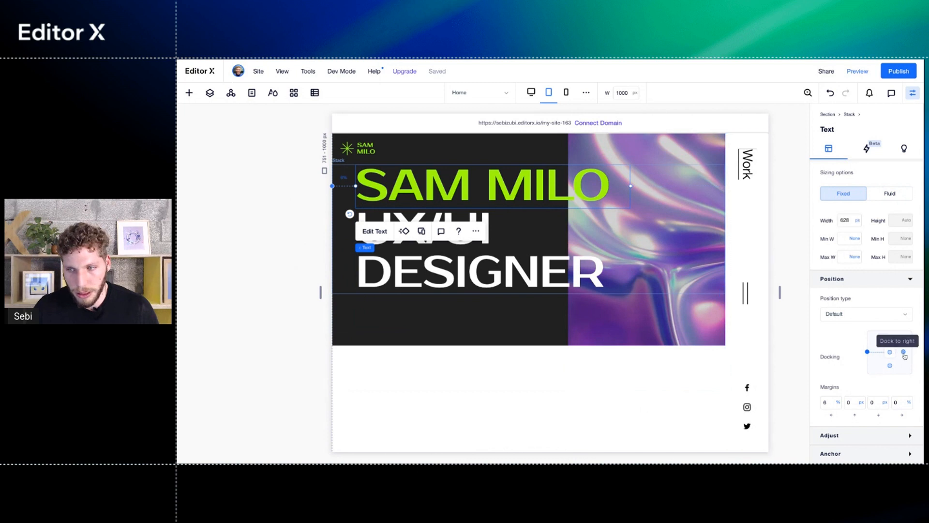
click(902, 404)
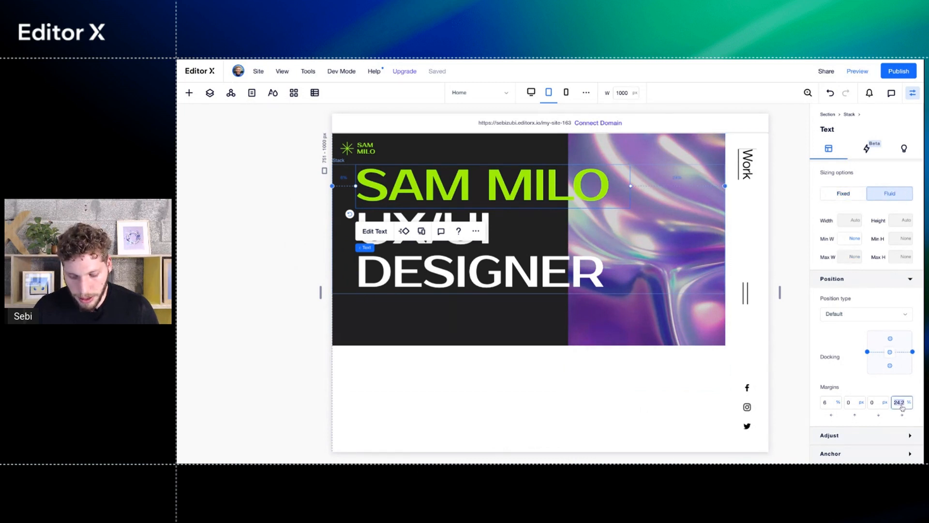
text(0)
key(Return)
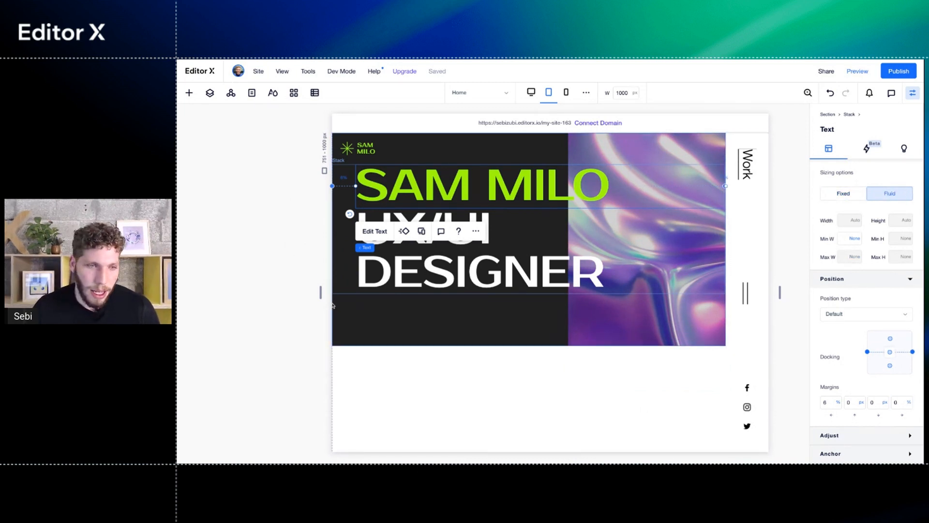
- Set the UX/UI DESIGNER heading's left margin to 40% at the desktop breakpoint and compare the tablet and mobile layouts
drag(320, 292, 267, 292)
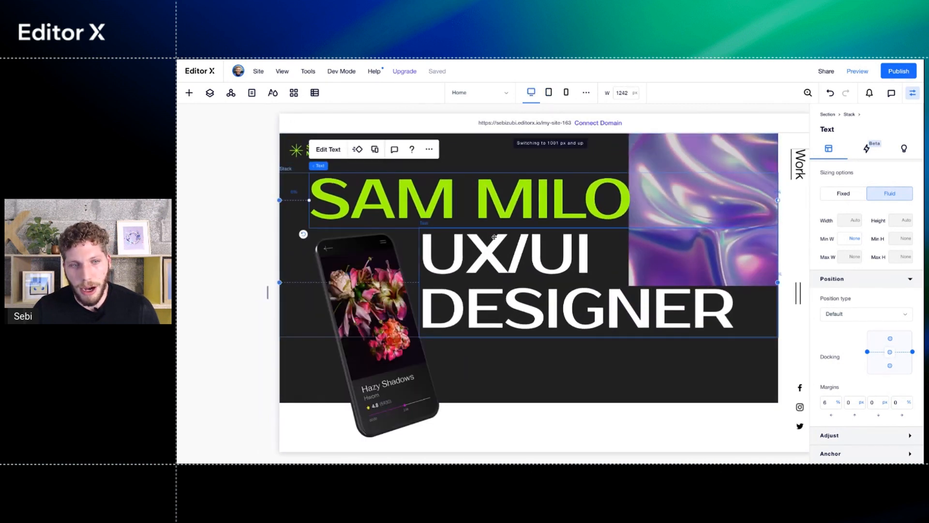
double_click(441, 201)
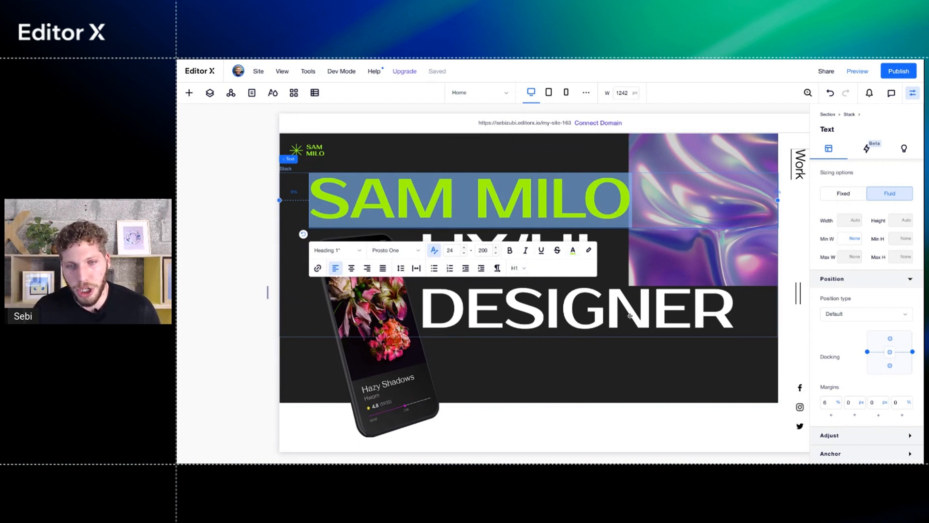
click(556, 316)
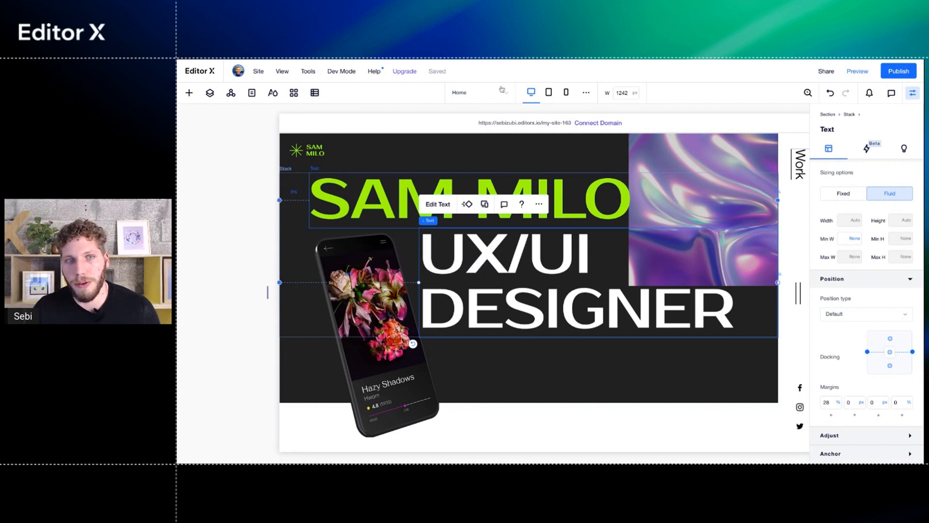
click(548, 92)
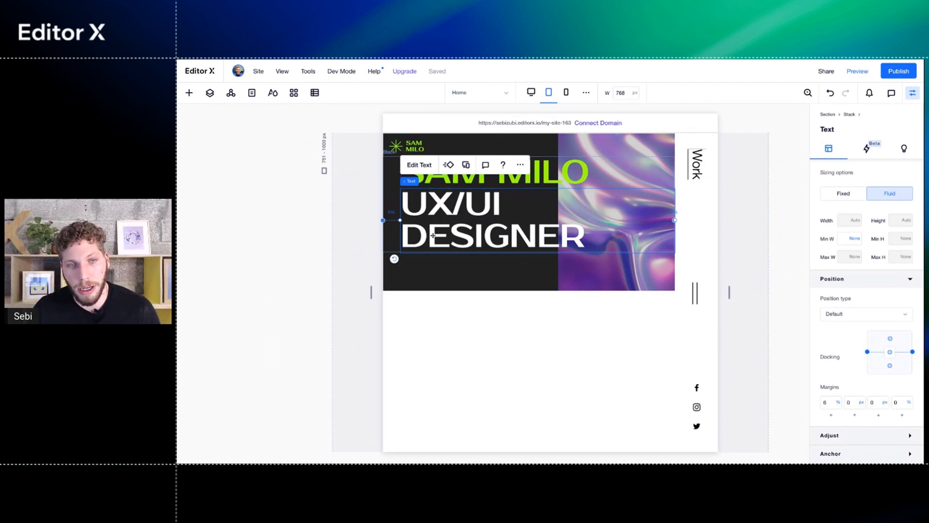
click(533, 93)
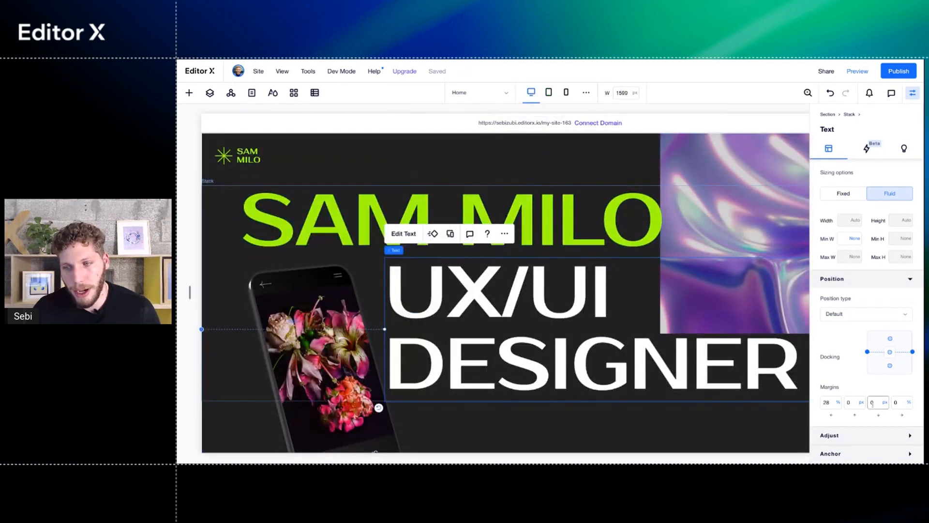
click(830, 405)
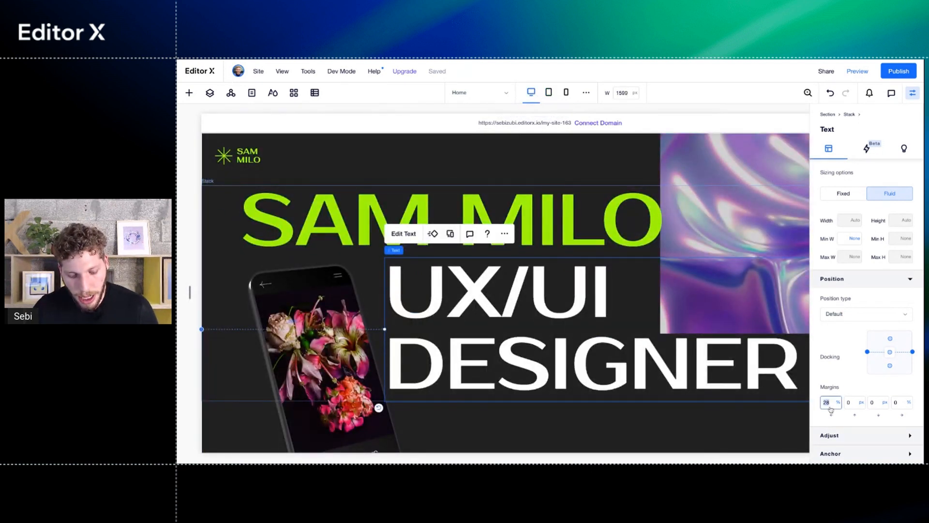
text(40)
key(Return)
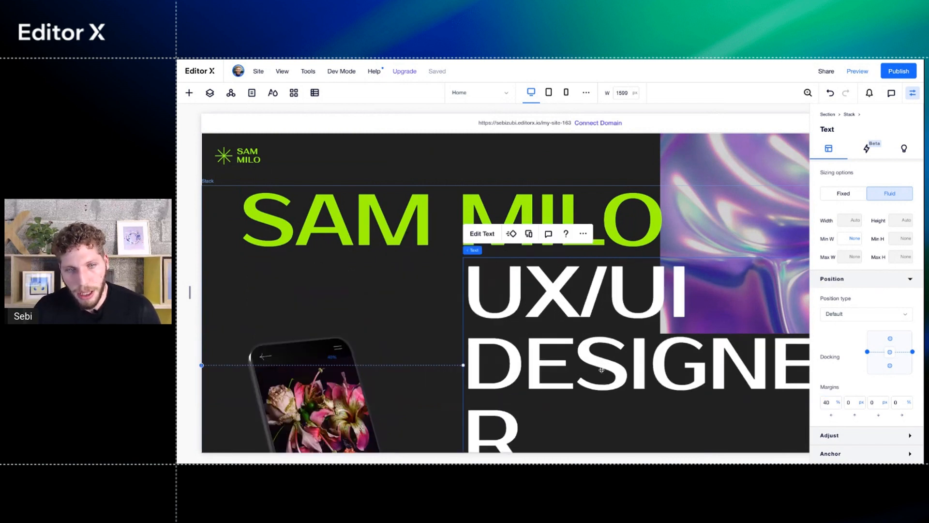
click(548, 93)
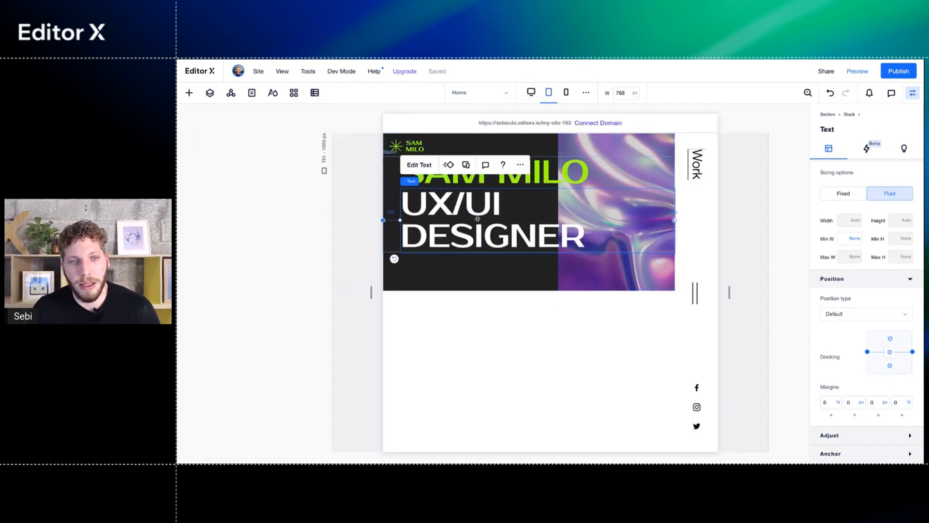
click(565, 92)
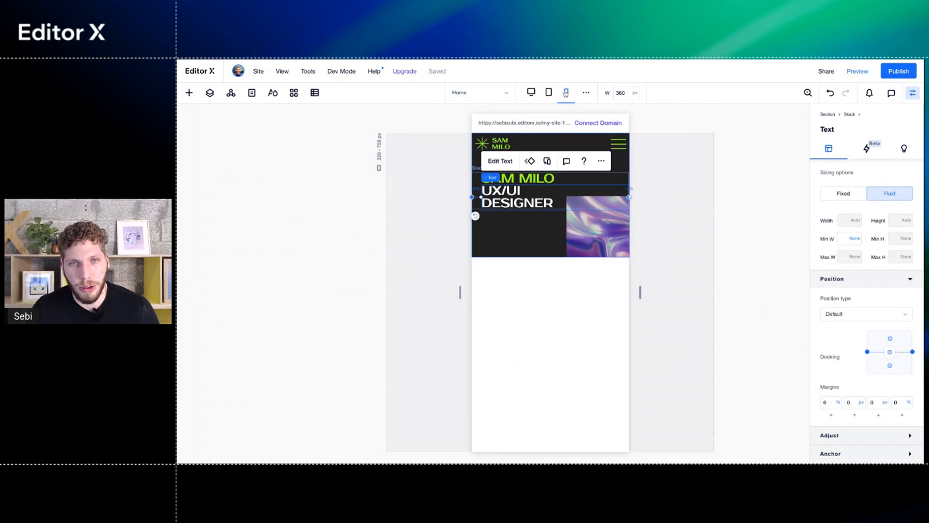
click(532, 93)
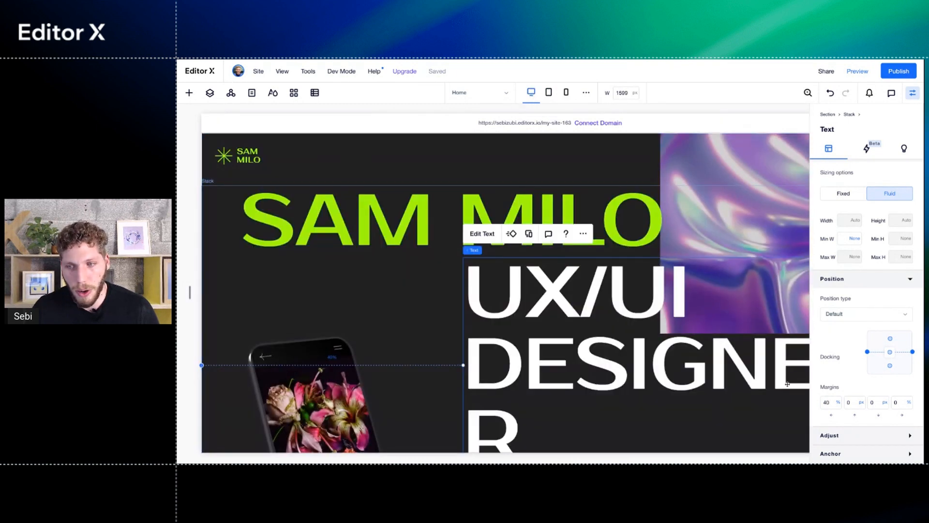
- Set the UX/UI DESIGNER title's left margin to 28% and close its layout settings
click(831, 408)
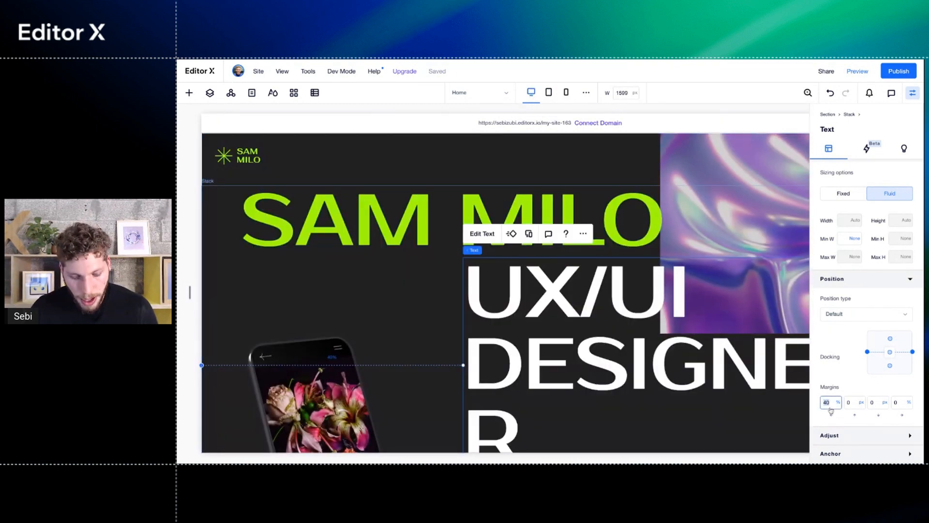
text(28)
key(Return)
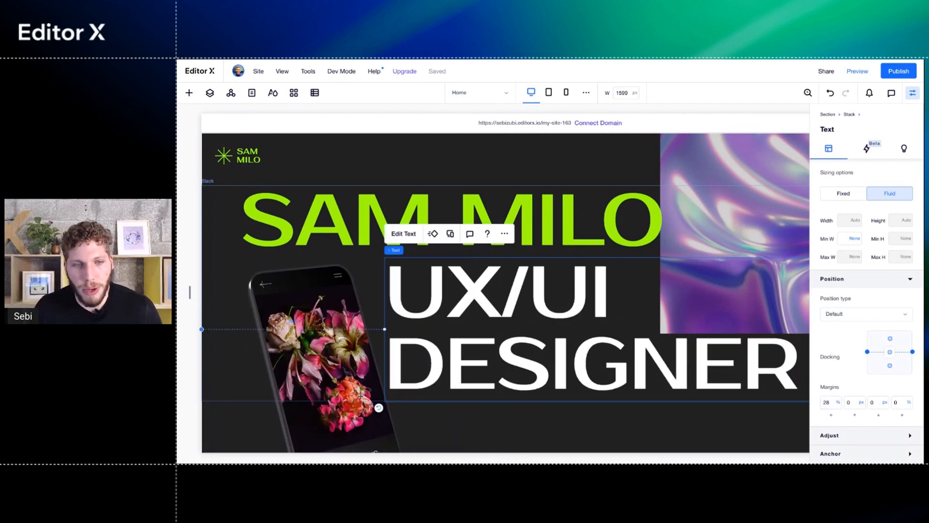
scroll(730, 214, down, 3)
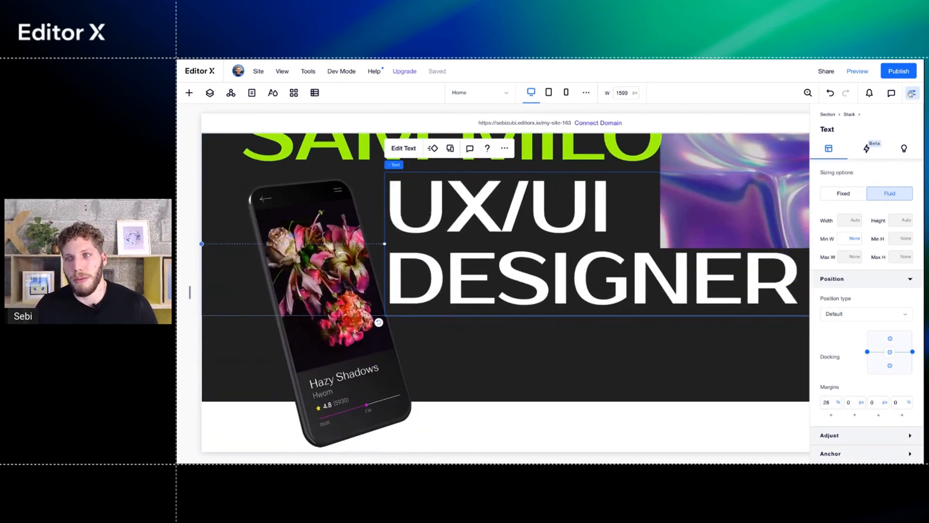
click(912, 94)
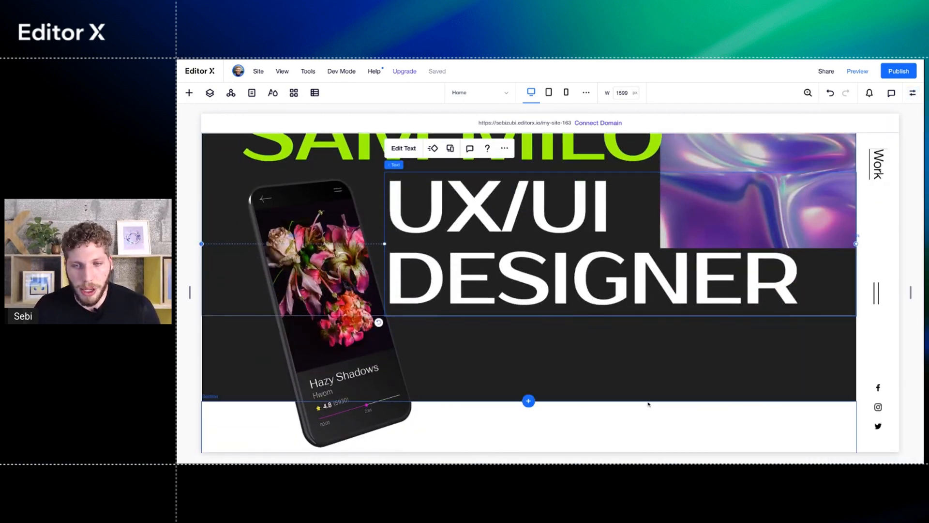
scroll(640, 347, up, 3)
- Examine the title's Remove Overrides and Arrange options at the tablet breakpoint, and return to the desktop breakpoint
right_click(567, 318)
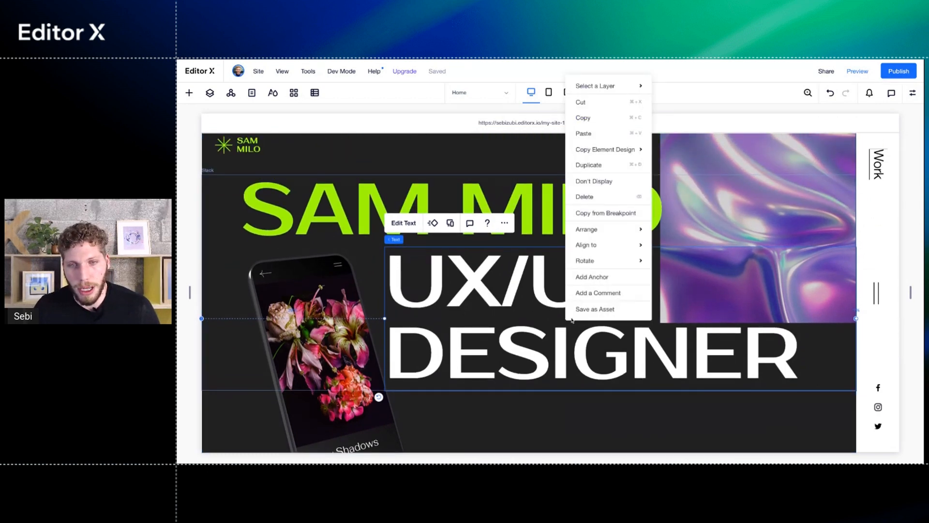
click(548, 92)
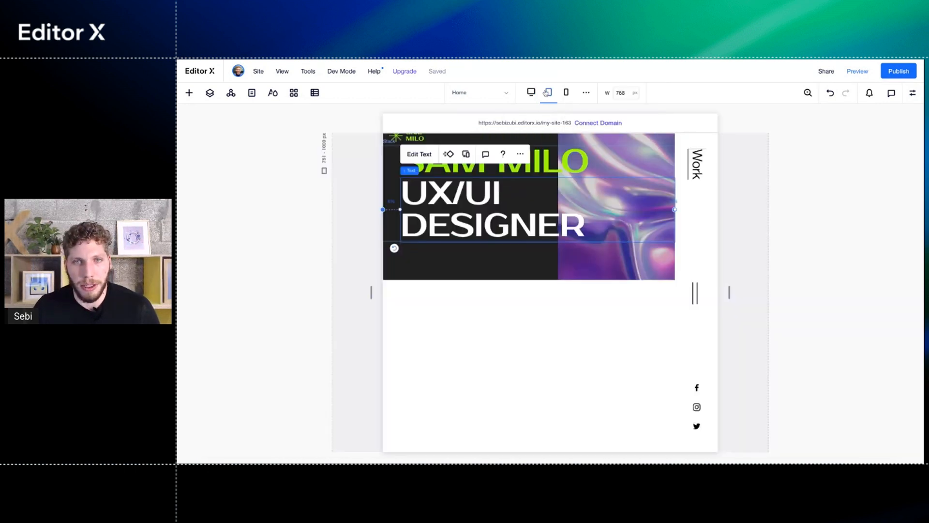
right_click(510, 231)
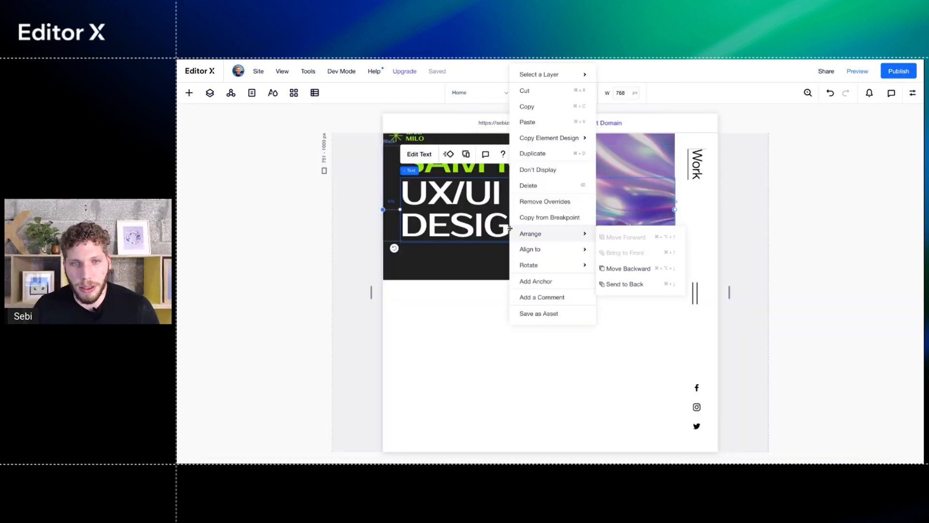
click(568, 202)
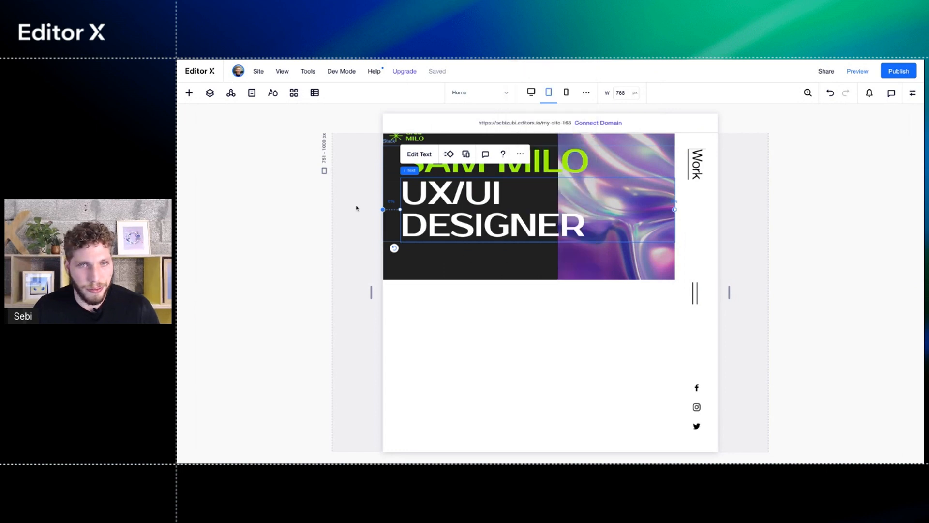
click(531, 92)
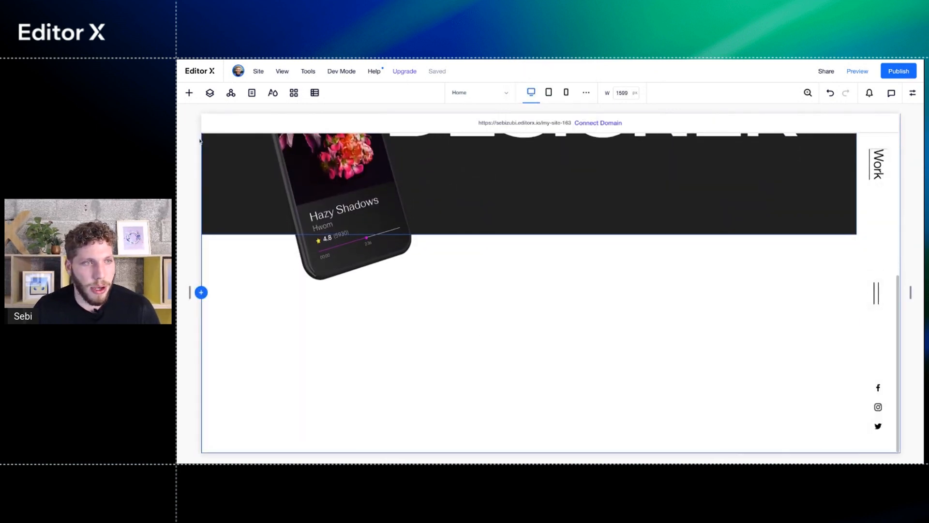
- Add the About section from the Sam Milo asset library directly below the dark hero section
click(189, 93)
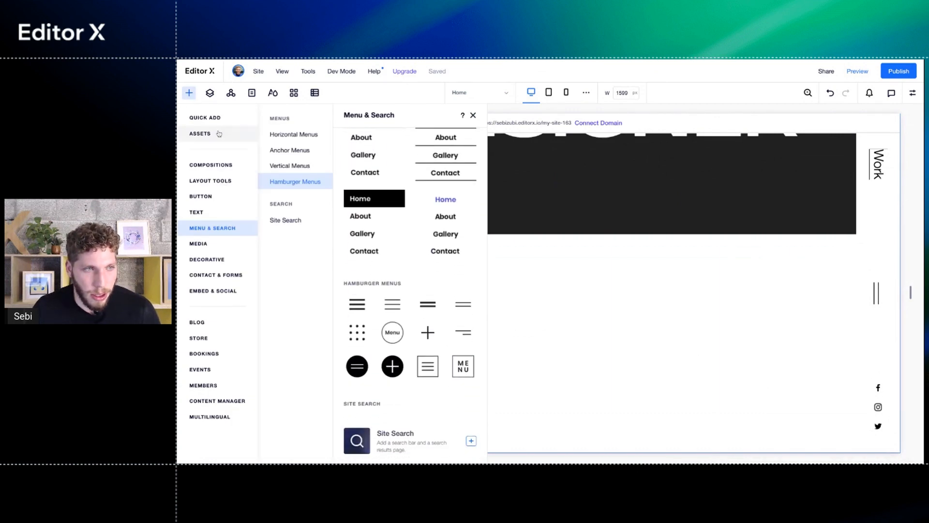
click(200, 133)
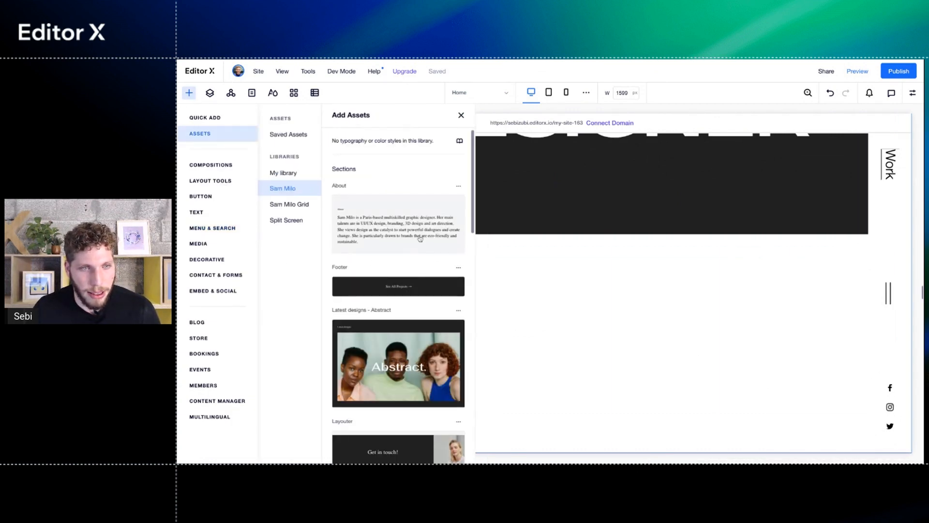
drag(419, 241, 400, 230)
scroll(407, 310, down, 2)
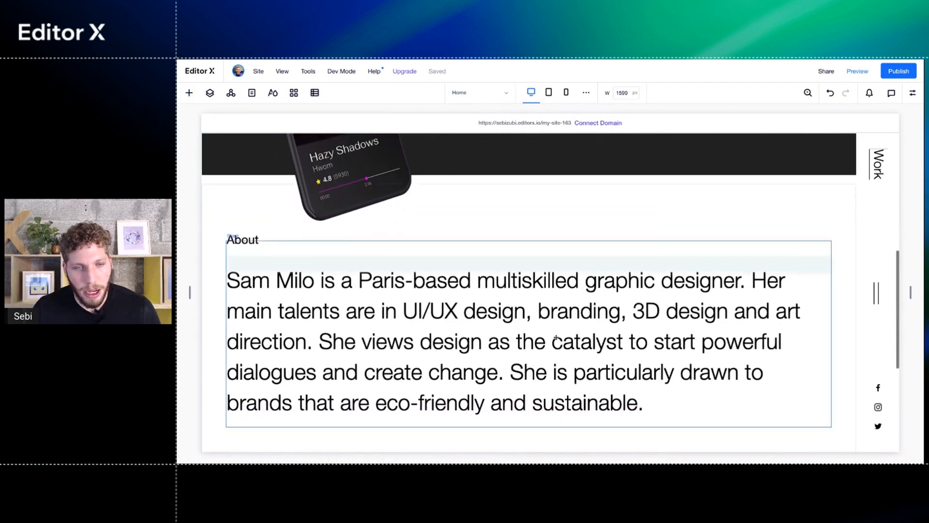
click(473, 237)
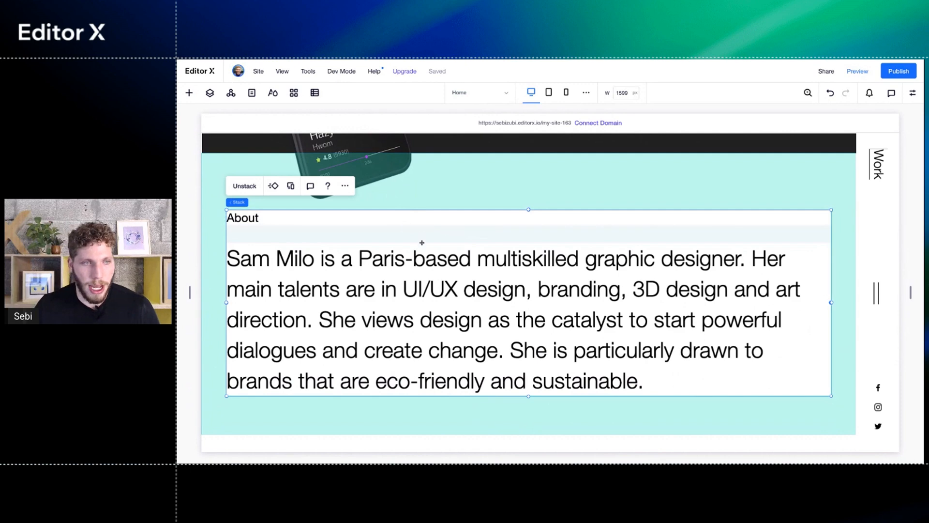
scroll(421, 240, down, 5)
- Add the Recent collaborations section from the Sam Milo asset library between the About section and the blank section
click(494, 437)
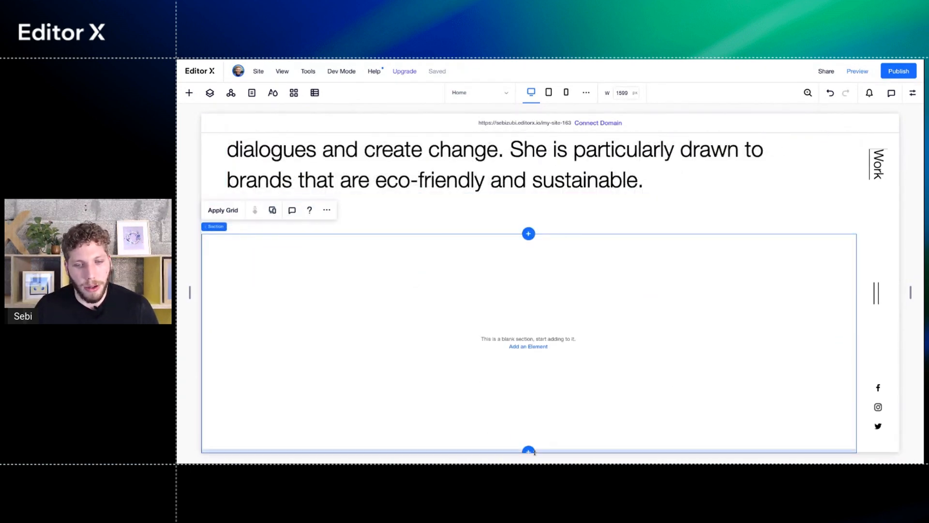
scroll(540, 346, down, 5)
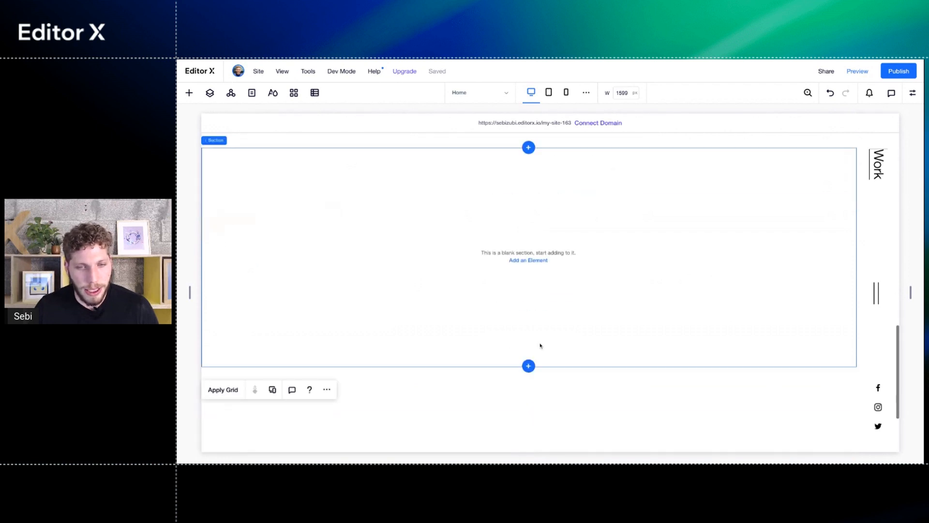
scroll(540, 346, up, 2)
scroll(540, 345, up, 3)
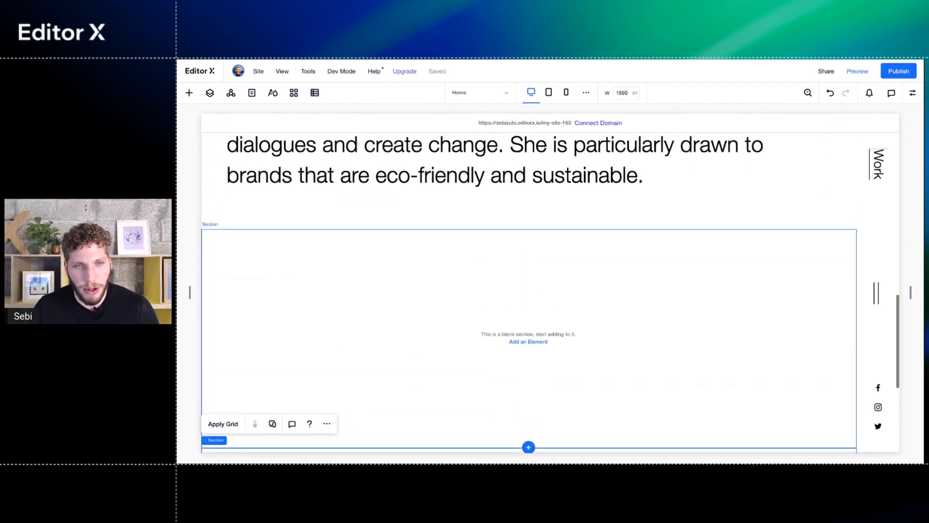
click(189, 94)
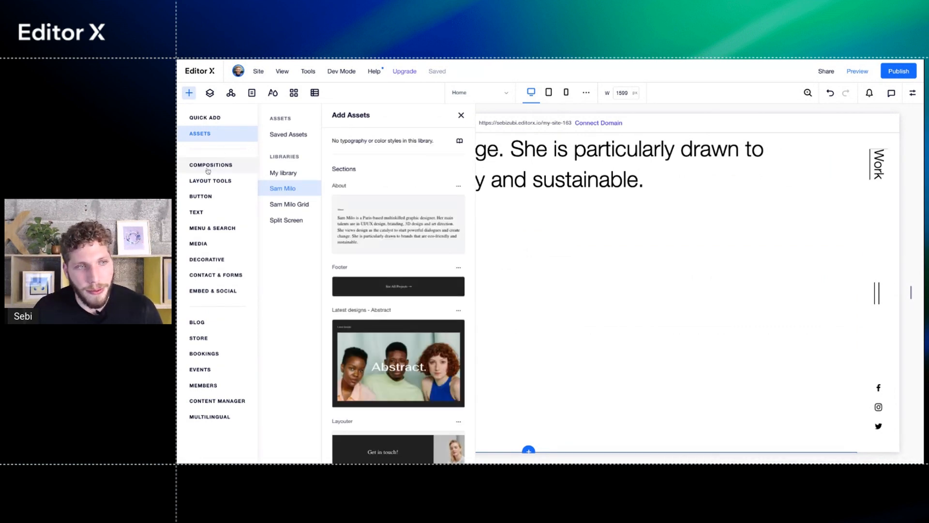
click(209, 167)
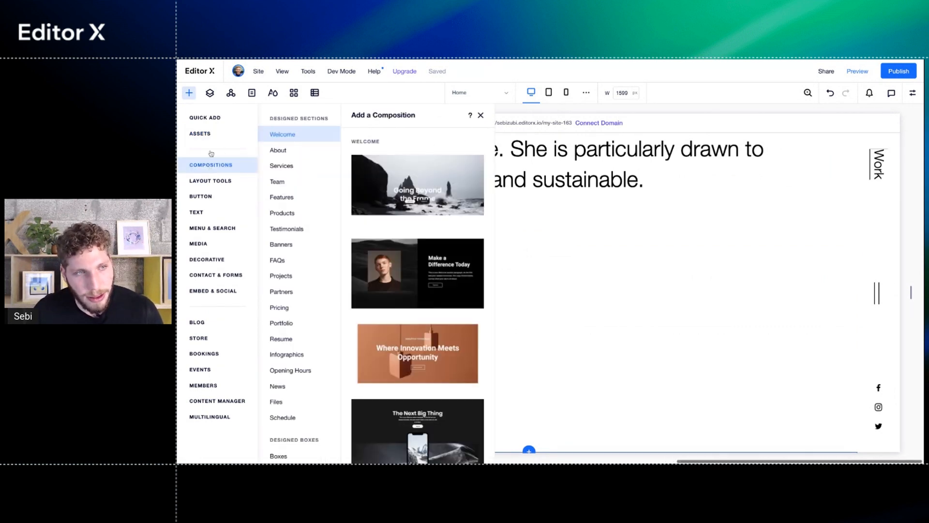
click(215, 130)
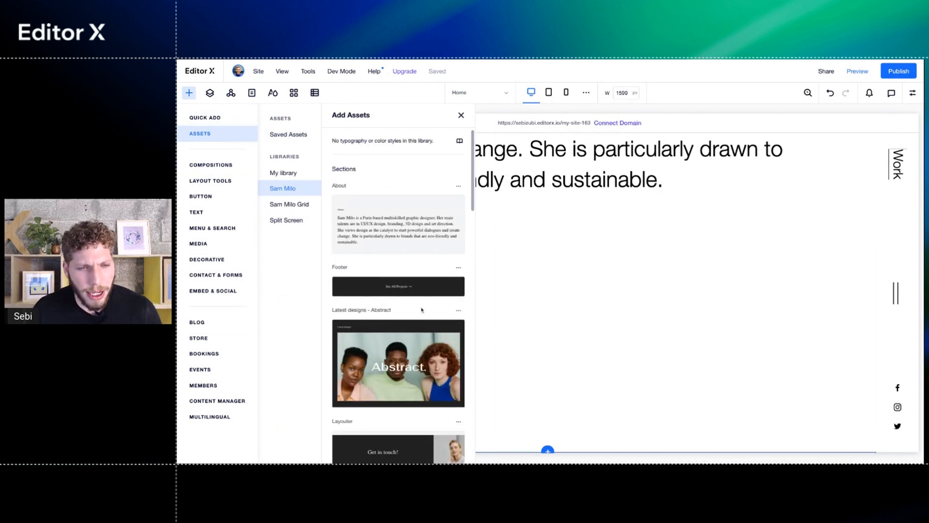
scroll(443, 239, down, 10)
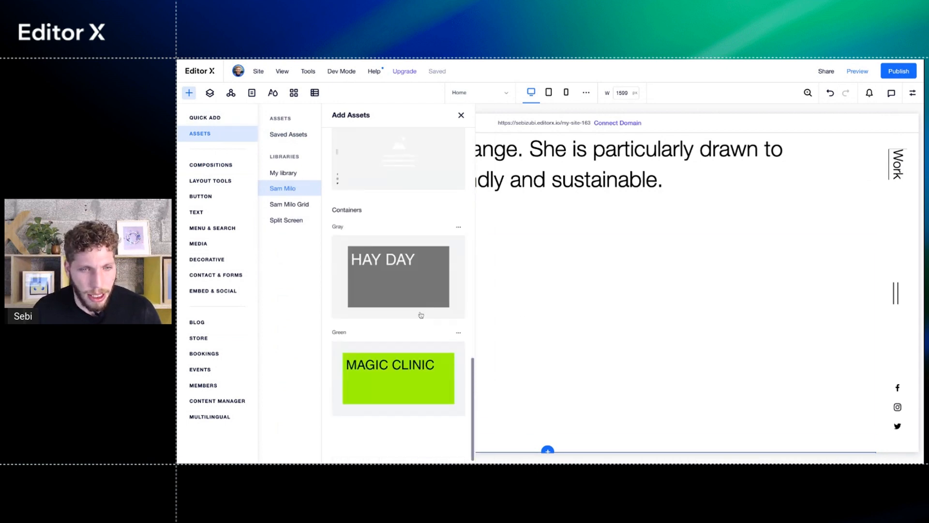
scroll(420, 315, up, 10)
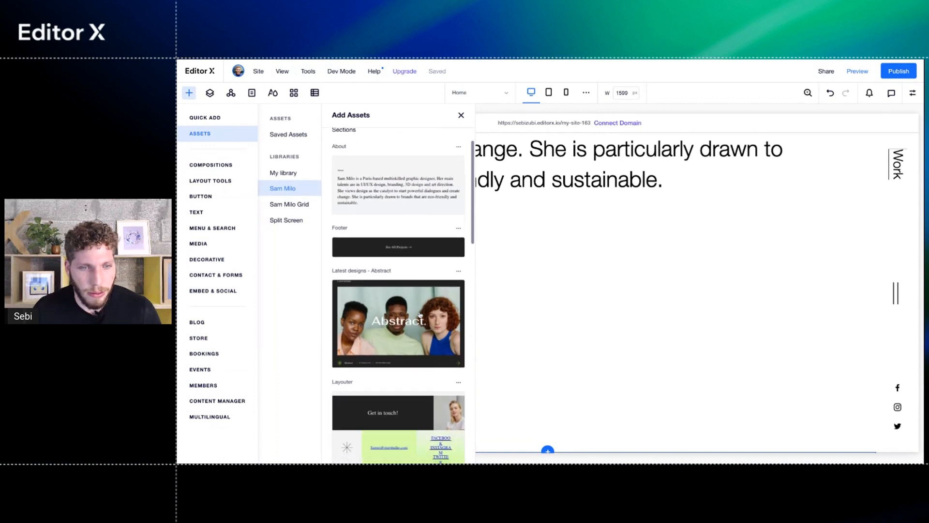
scroll(420, 315, down, 5)
drag(387, 315, 384, 321)
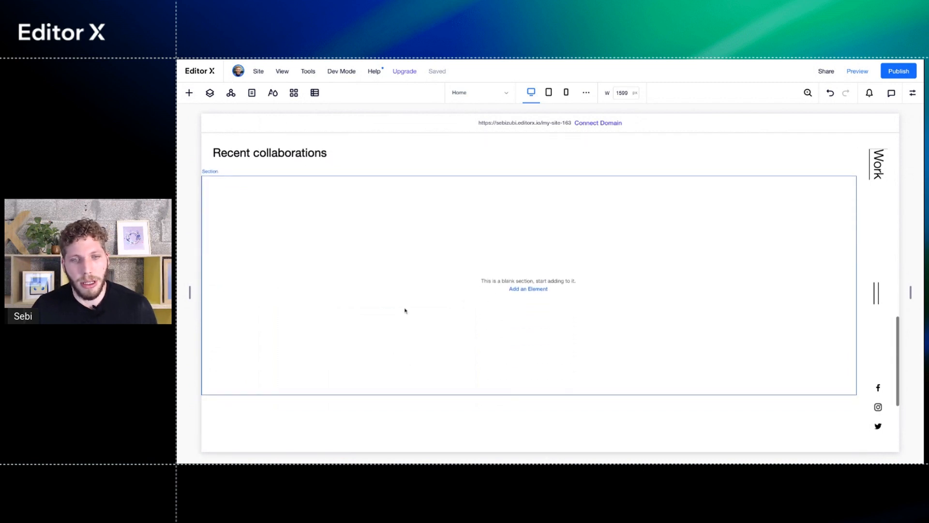
- Apply a custom grid of 4 columns and 2 rows to the blank section below Recent collaborations
click(405, 293)
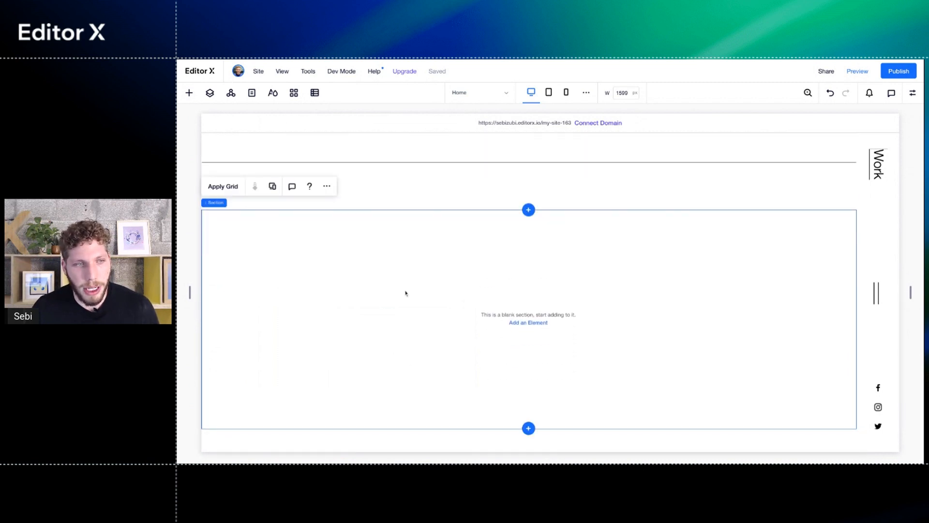
click(225, 187)
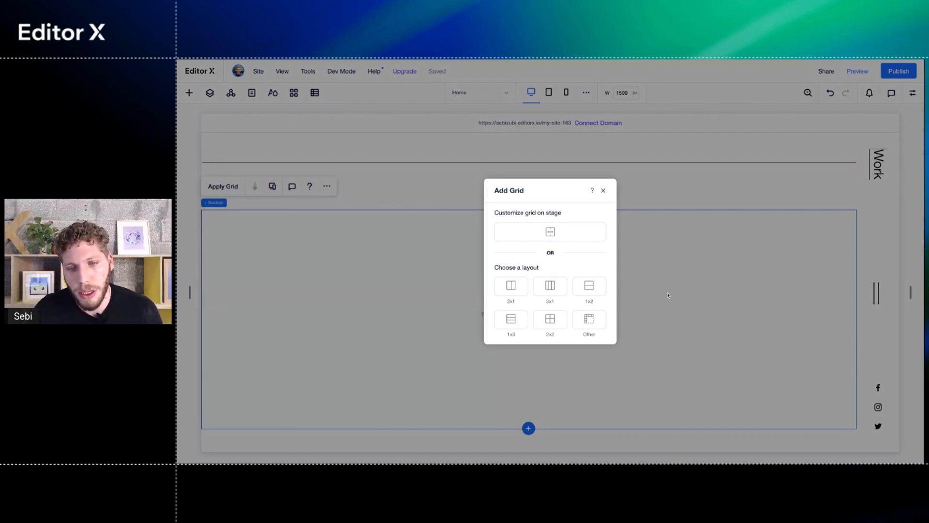
click(589, 319)
click(507, 349)
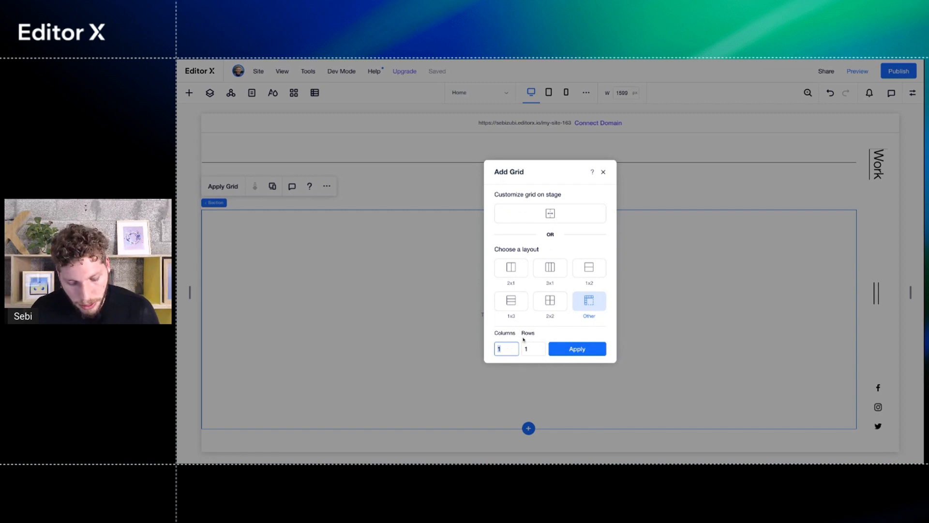
text(4)
click(533, 349)
text(2)
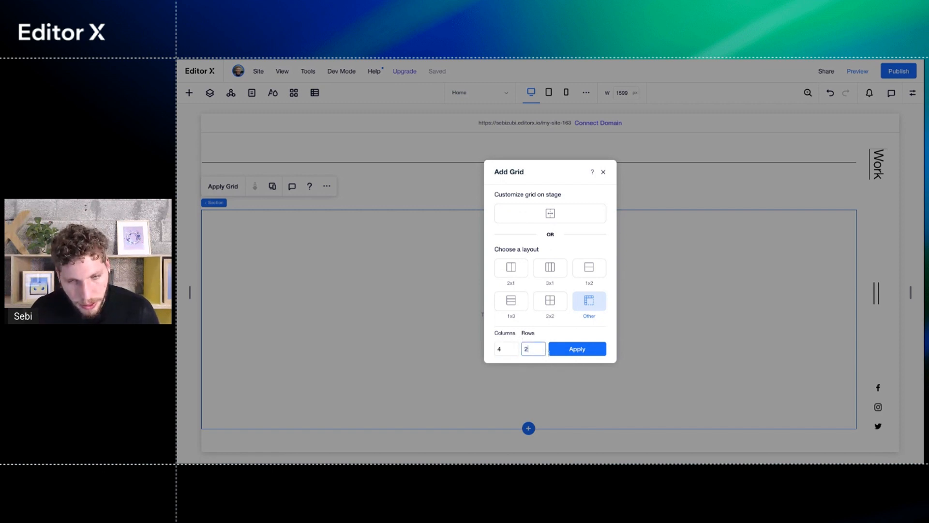
click(562, 356)
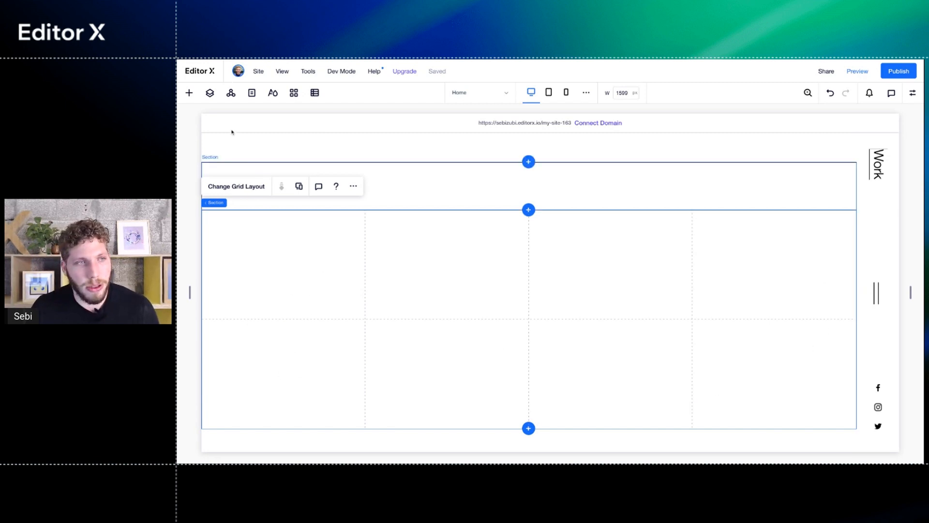
- Add the flower vase image from the Recent Collaborations folder in Site Files to the page
click(189, 92)
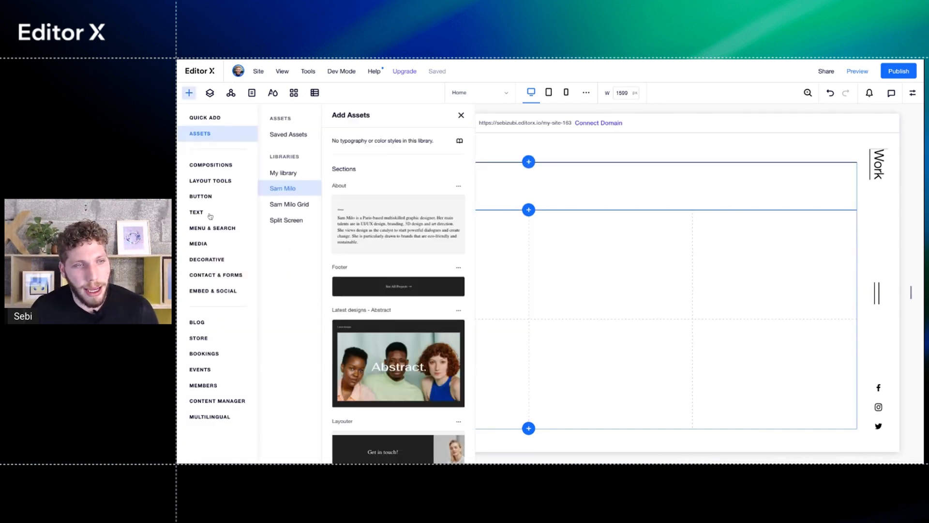
click(204, 245)
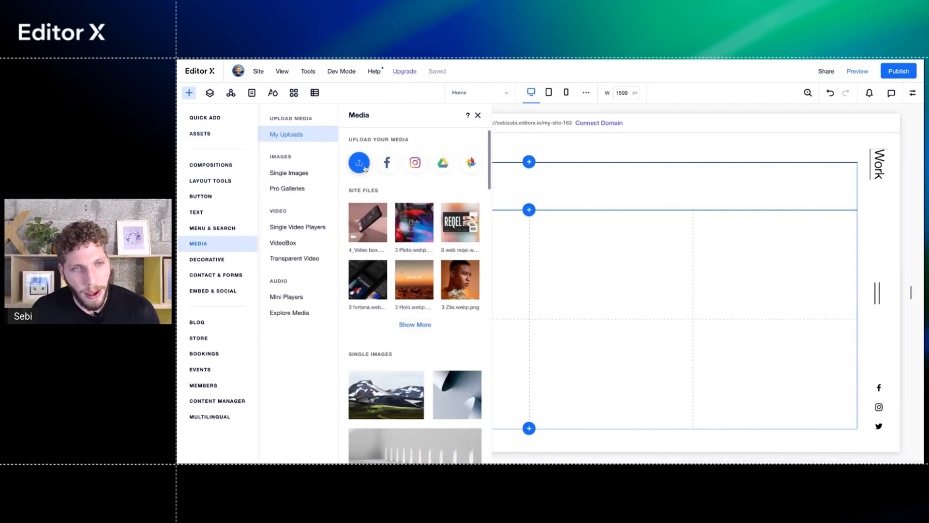
click(407, 330)
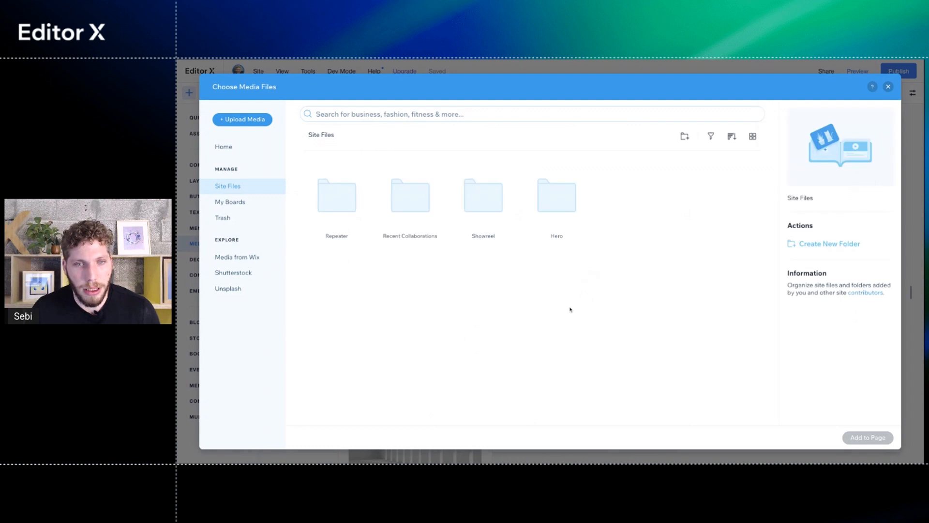
double_click(412, 202)
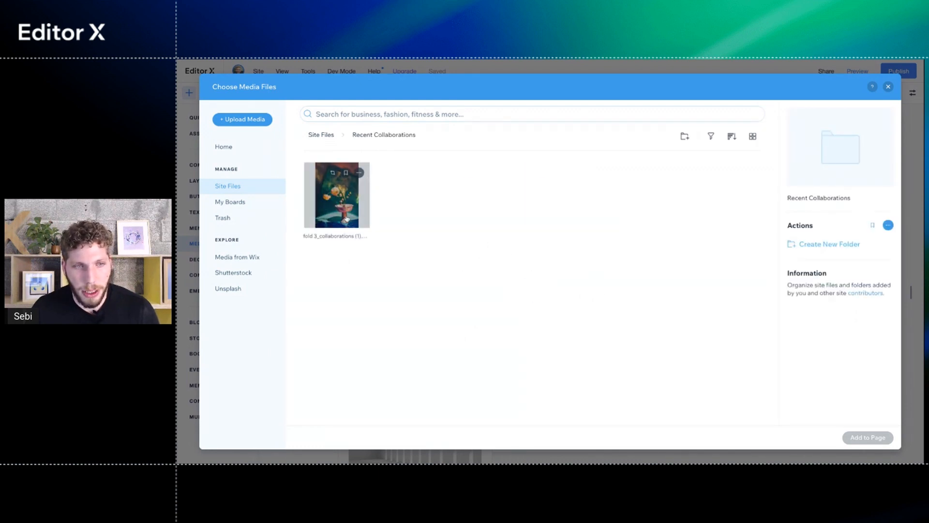
double_click(327, 197)
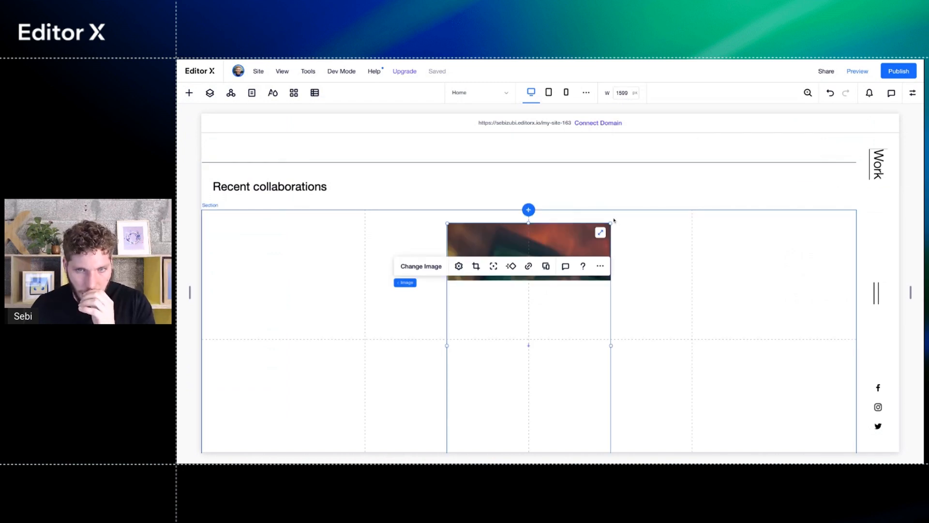
- Shrink the flower vase image to about half a column wide and place it in the grid's fourth column across both rows
drag(611, 224, 751, 308)
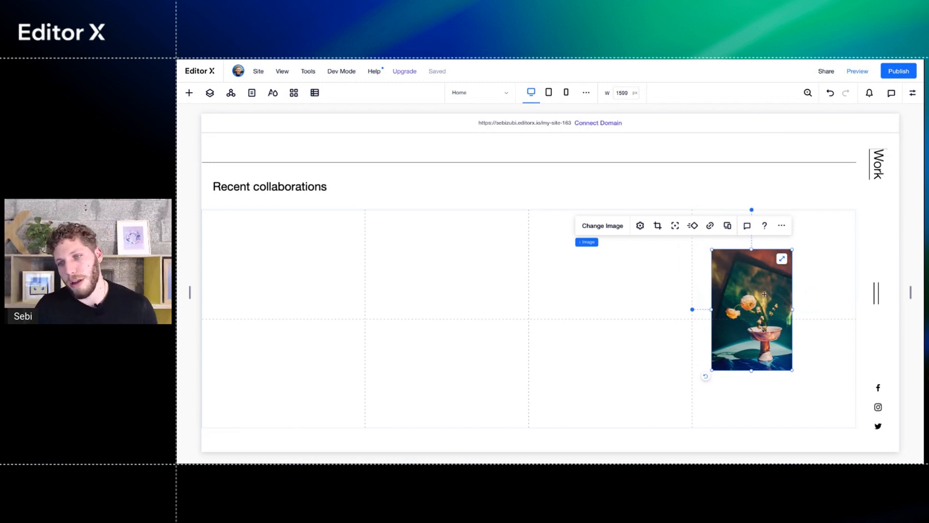
drag(765, 294, 693, 283)
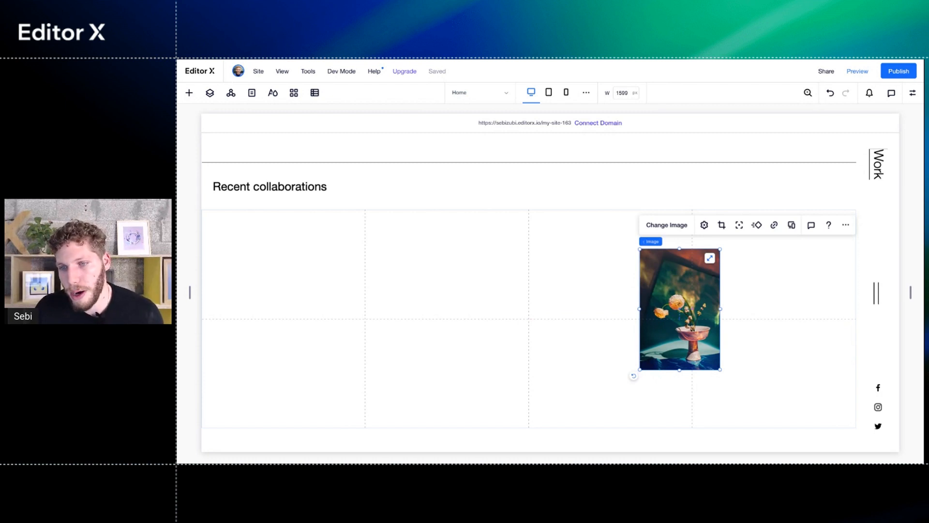
drag(715, 260, 808, 261)
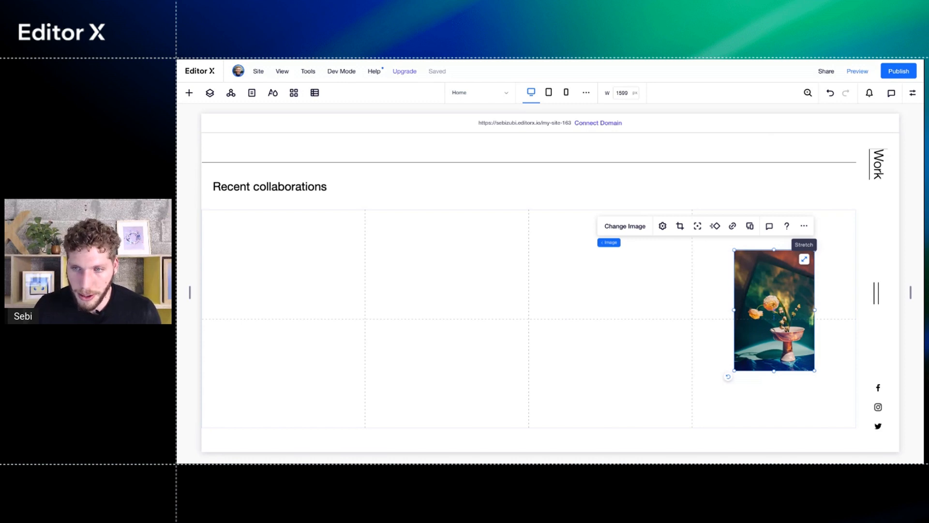
- Move the flower vase image across the third and fourth grid columns and stretch it to fill both columns and both rows
click(804, 259)
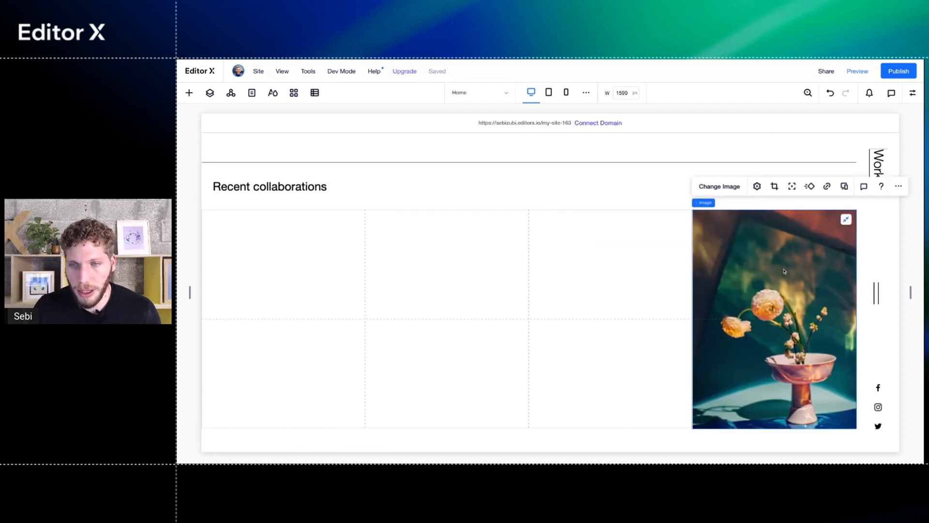
click(846, 219)
drag(785, 310, 698, 315)
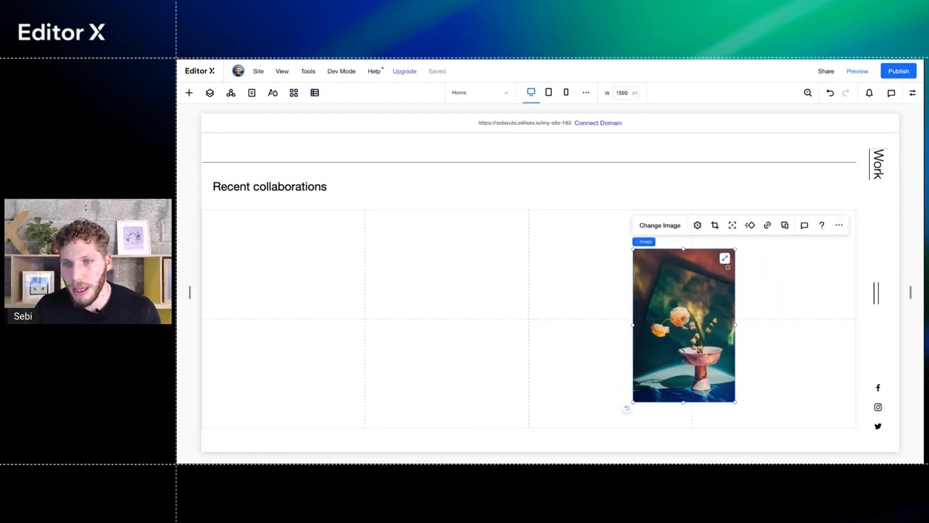
click(726, 261)
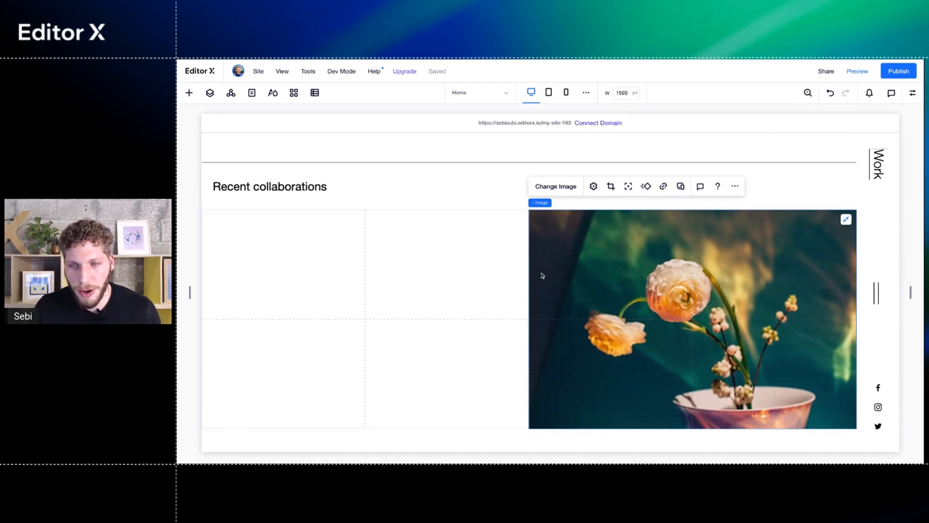
- Add the grey HAYDAY container from the Sam Milo Grid library and stretch it to fill the second column's first row
scroll(466, 305, down, 2)
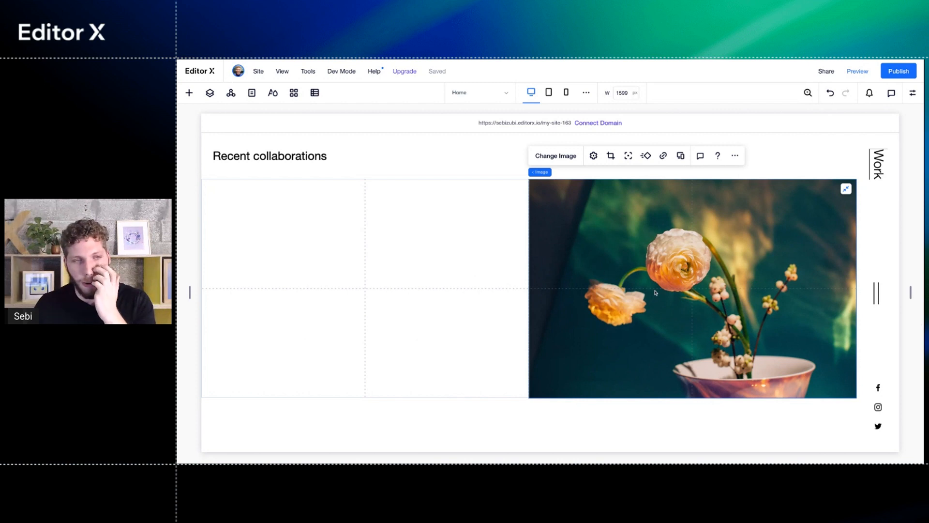
click(327, 229)
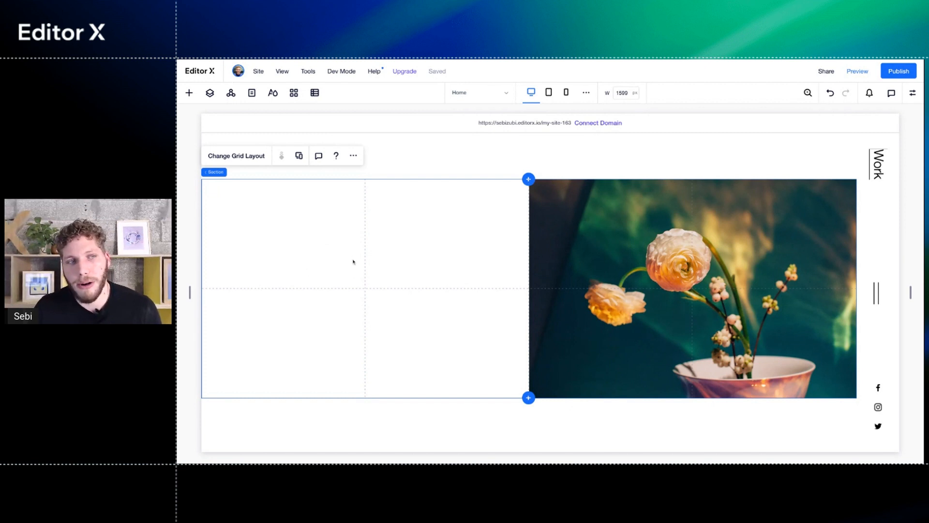
click(189, 93)
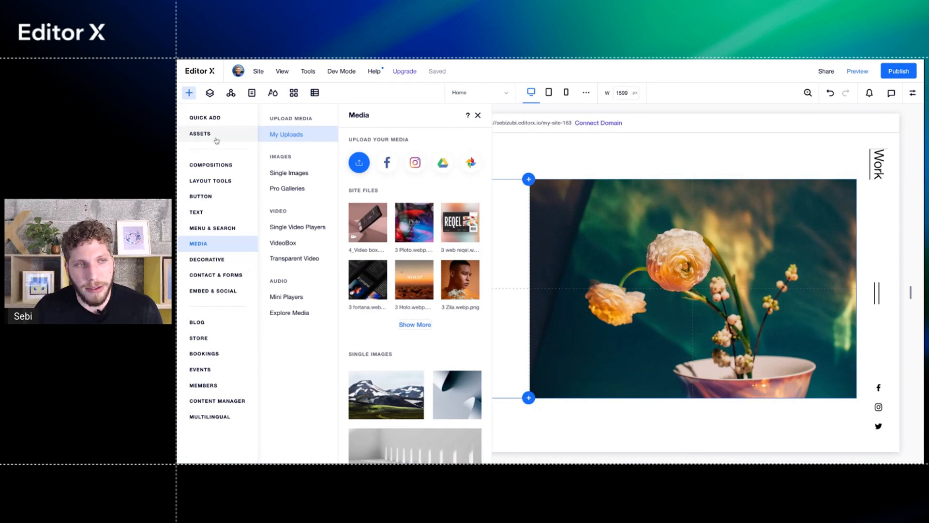
click(216, 135)
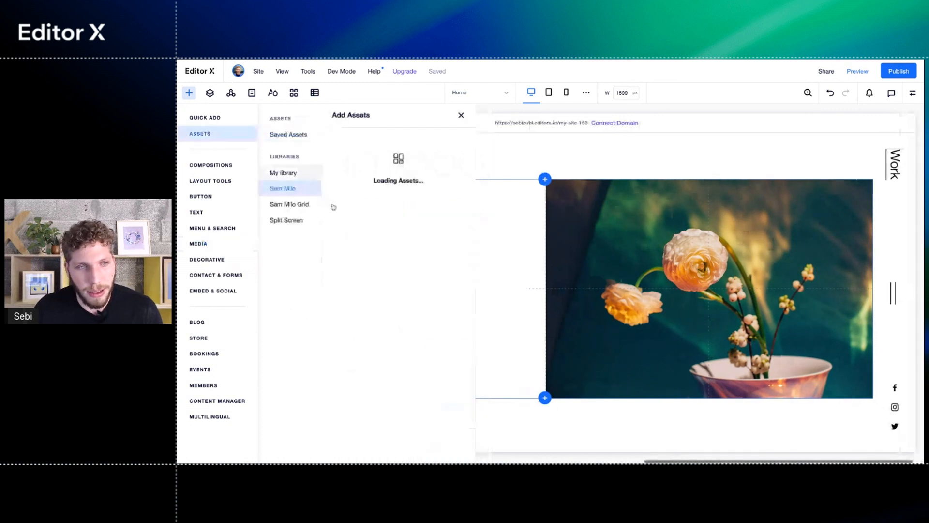
click(298, 205)
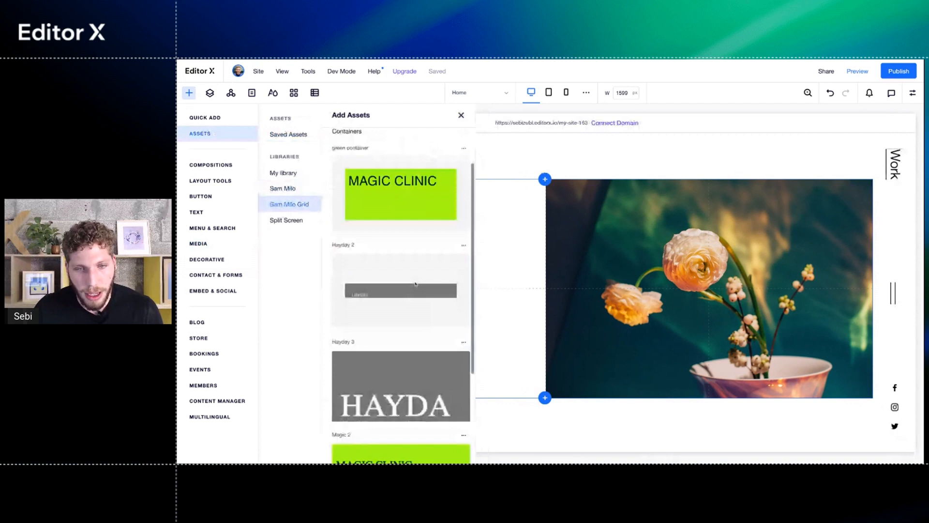
scroll(378, 360, down, 1)
drag(378, 359, 446, 242)
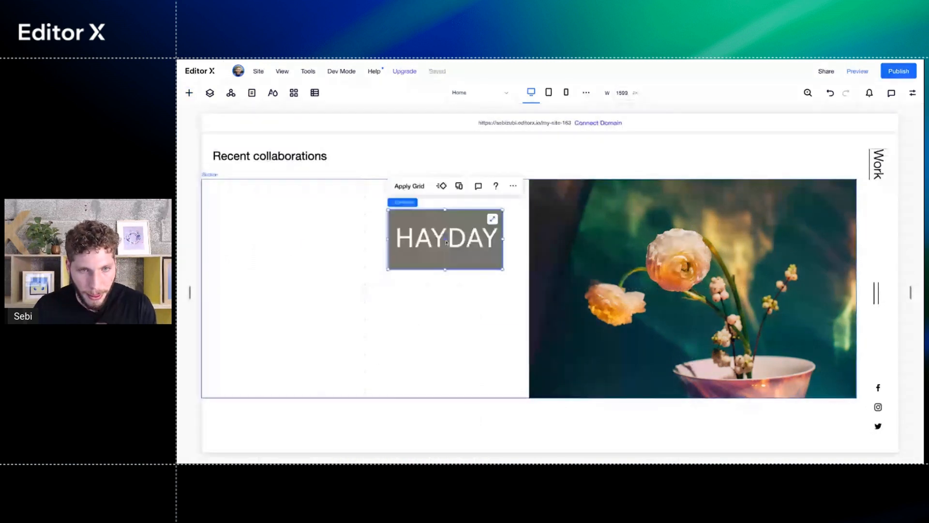
click(492, 220)
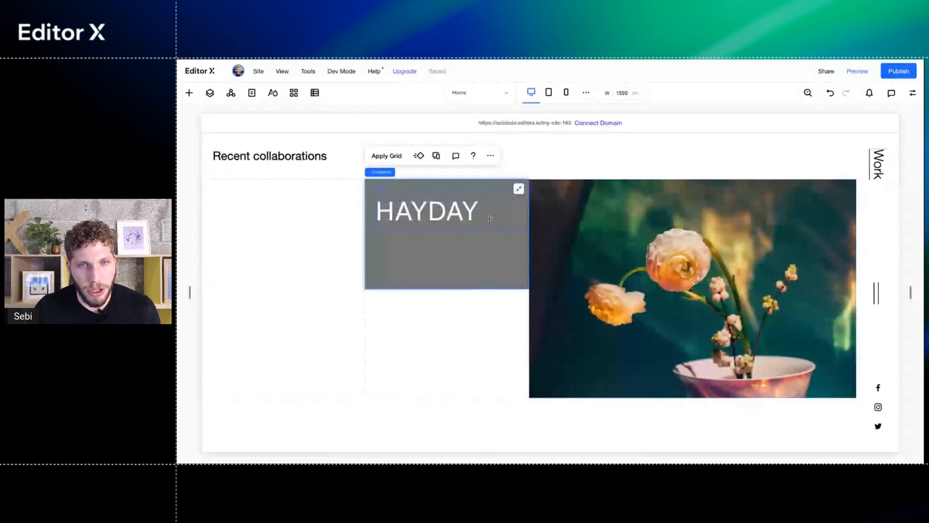
- Add the green MAGIC CLINIC container from the Sam Milo Grid library, filling the first two columns of the second row
click(189, 93)
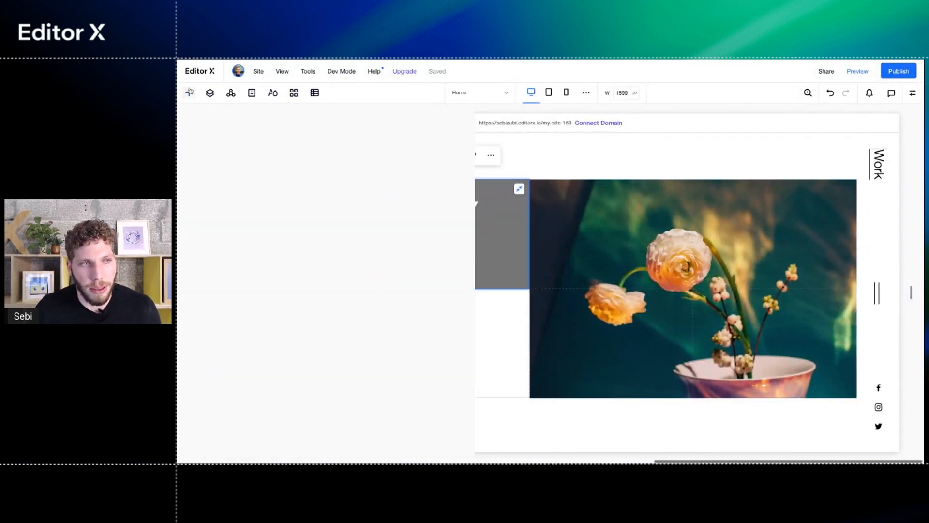
scroll(399, 271, down, 4)
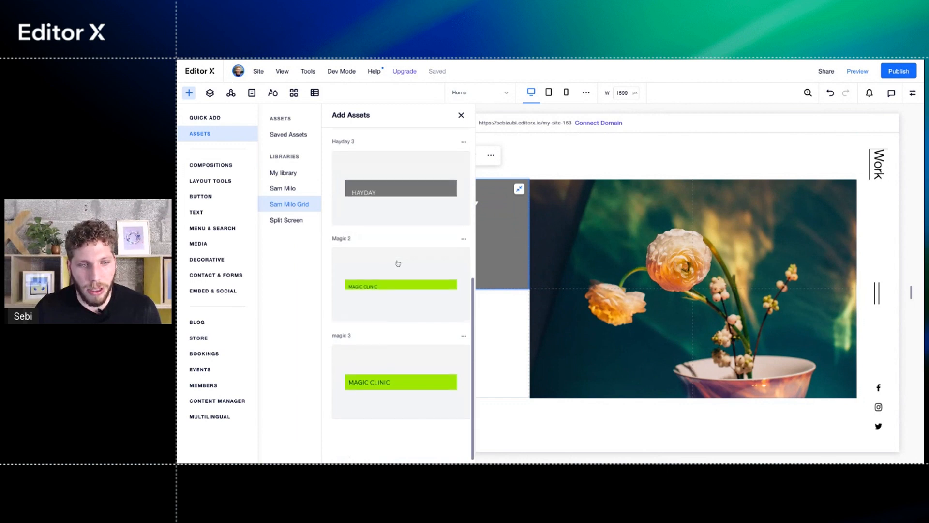
drag(392, 411, 392, 388)
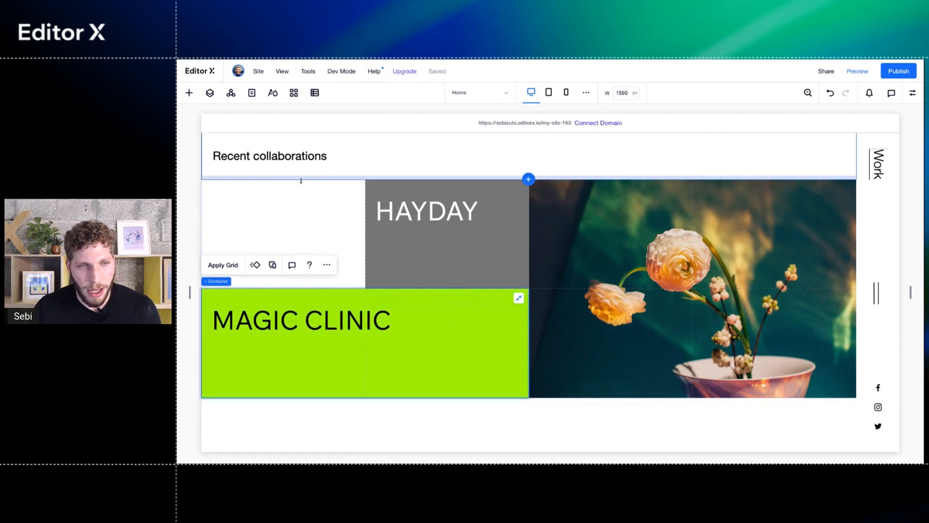
click(342, 216)
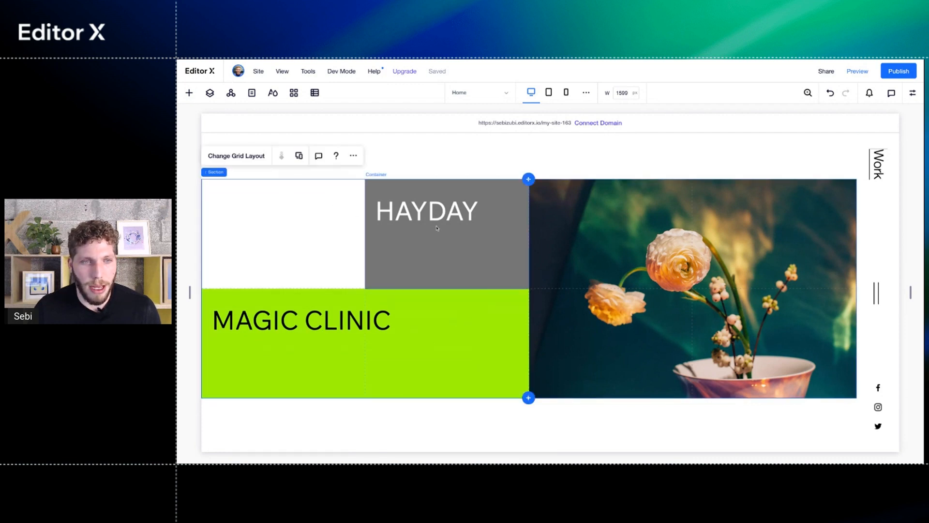
- Duplicate the MAGIC CLINIC text into the empty first grid cell and narrow the copy to fit within the first column
click(326, 317)
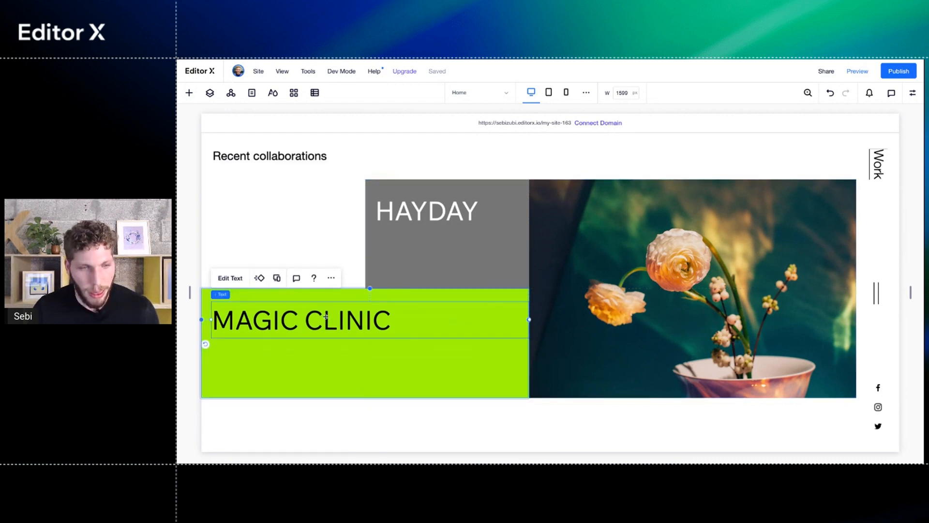
key(ctrl+v)
drag(342, 352, 344, 227)
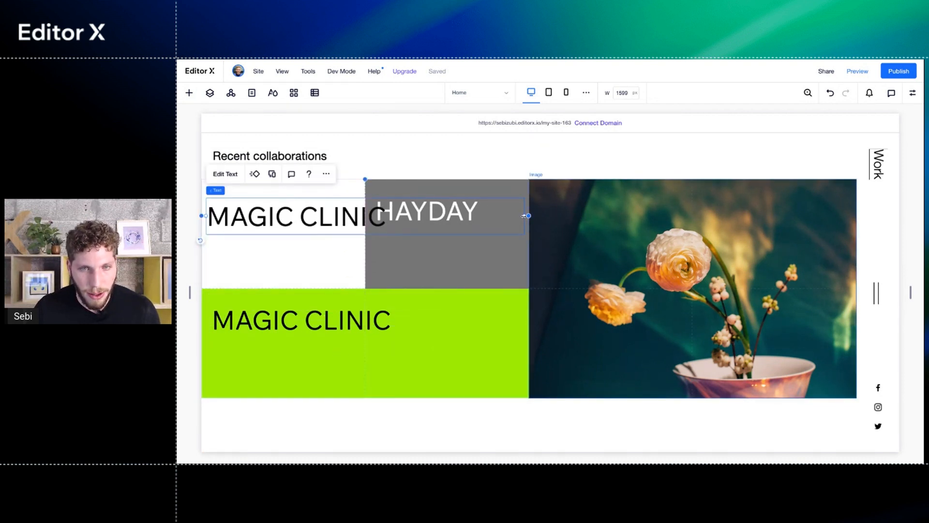
drag(524, 216, 345, 217)
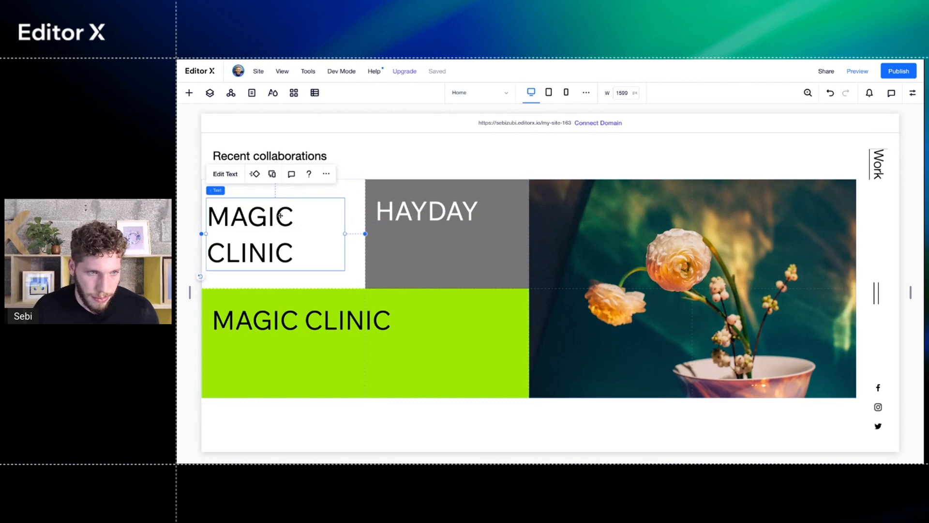
- Change the copied text in the first cell to FREE MAZ and line it up with the MAGIC CLINIC text below
double_click(280, 215)
text(FR)
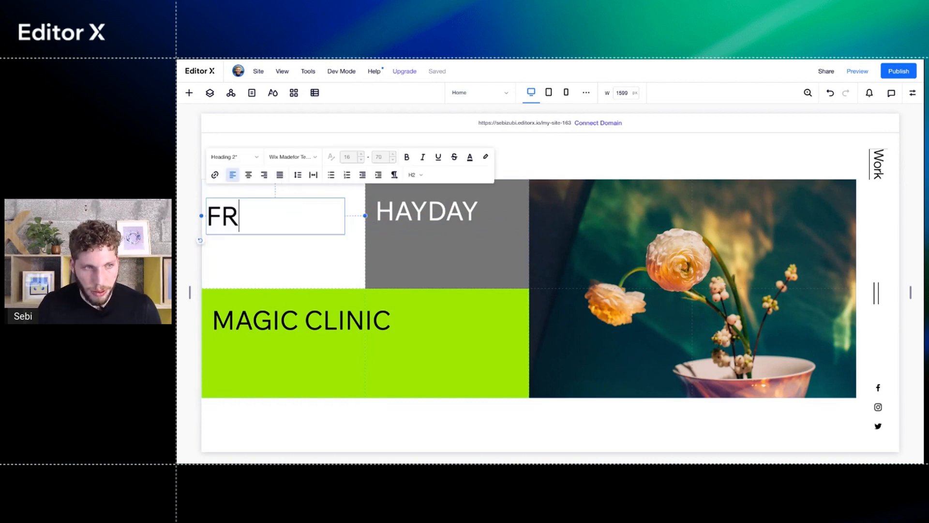
text(EE MAX)
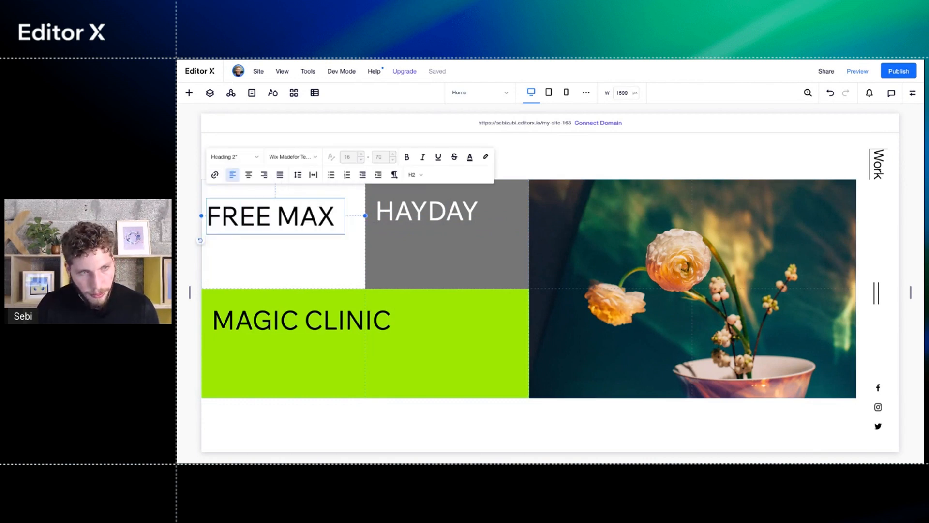
key(BackSpace)
text(Z)
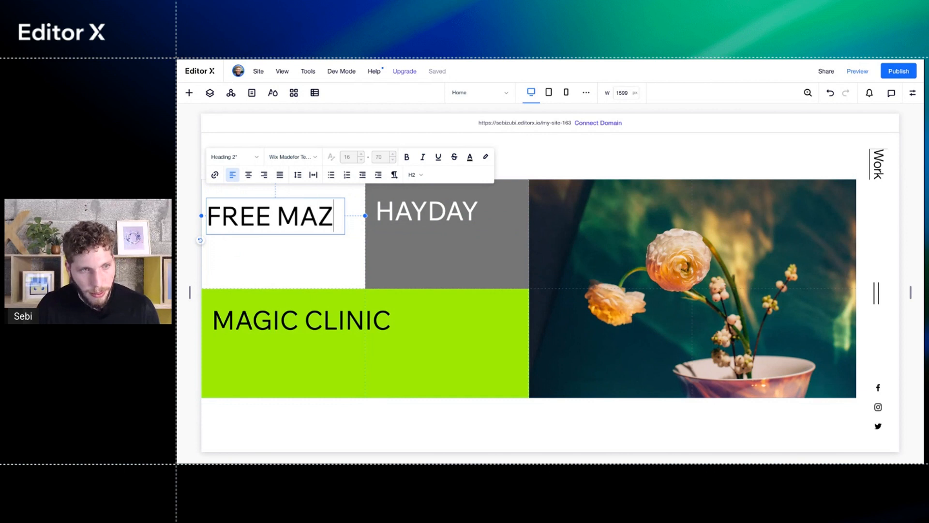
click(280, 255)
drag(287, 226, 292, 218)
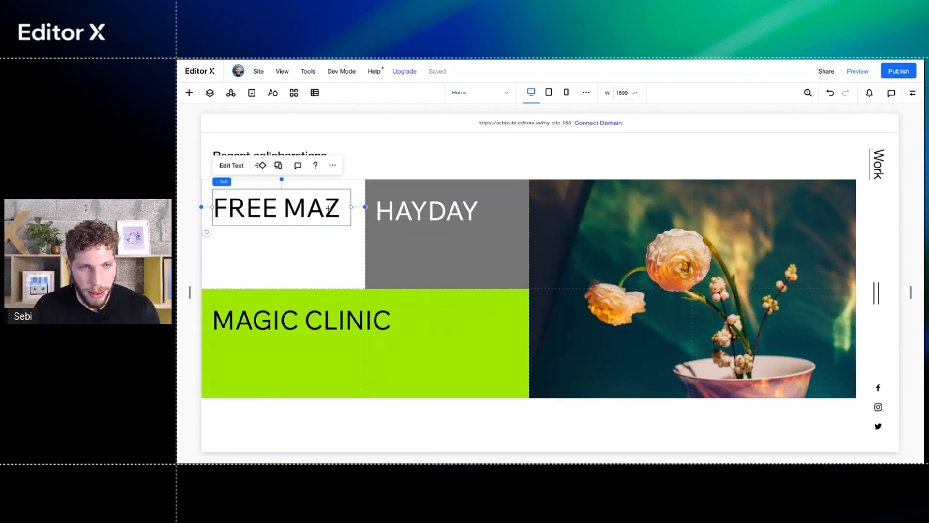
- Match the FREE MAZ text's margins to the HAYDAY text by setting its left margin to 6% and top margin to 8%
click(389, 214)
click(389, 213)
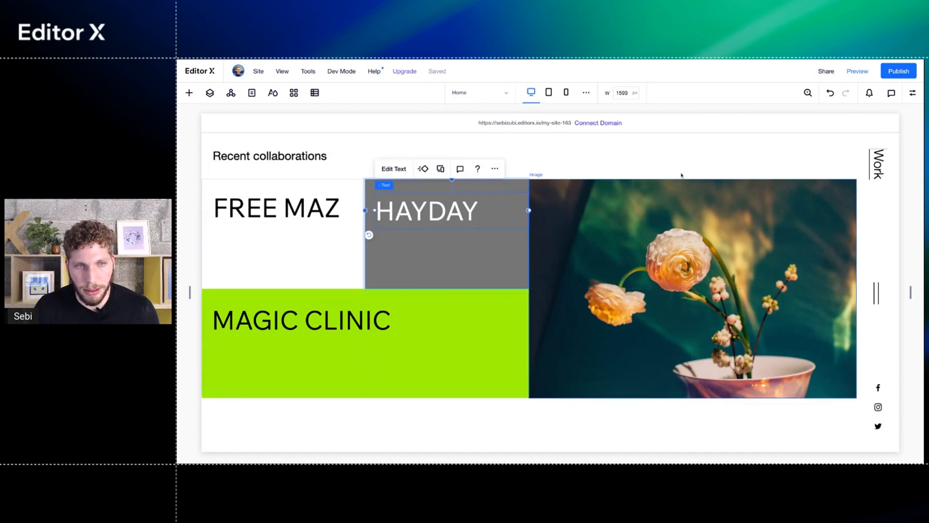
click(913, 92)
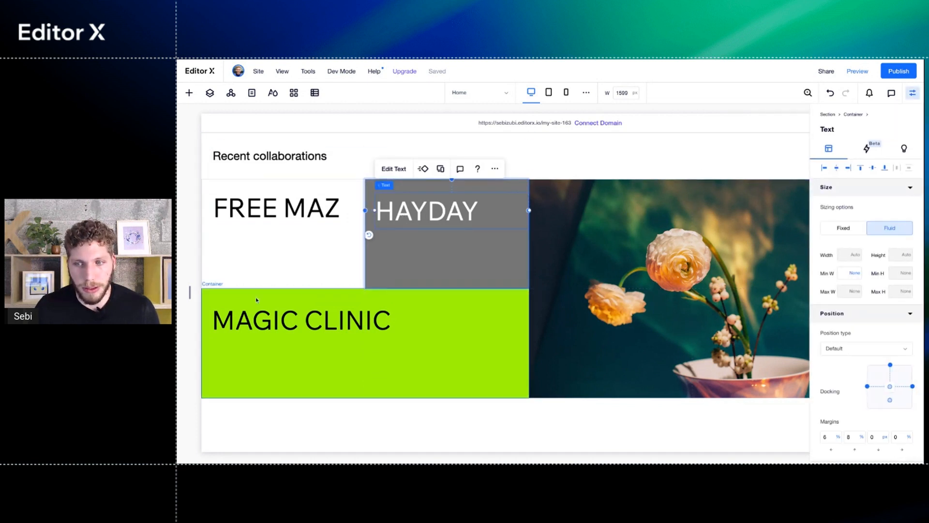
click(299, 219)
scroll(852, 339, down, 3)
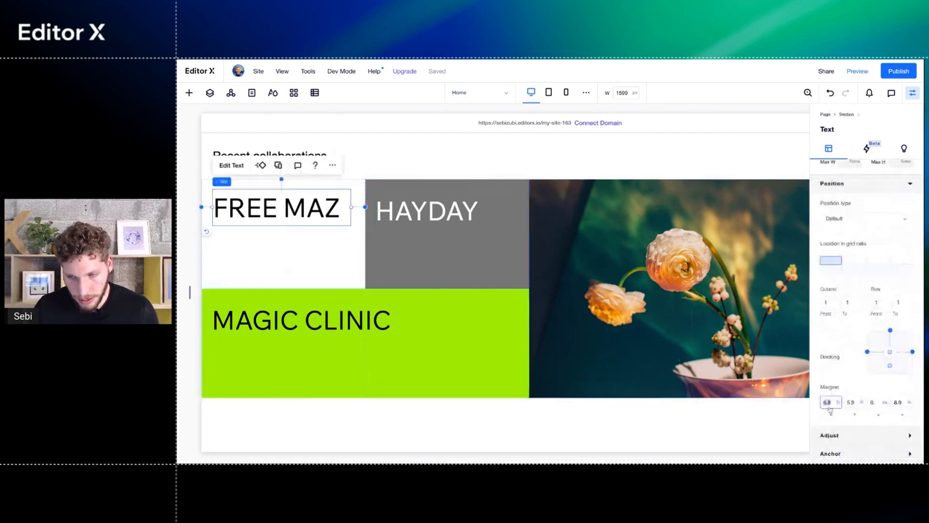
text(6)
key(Return)
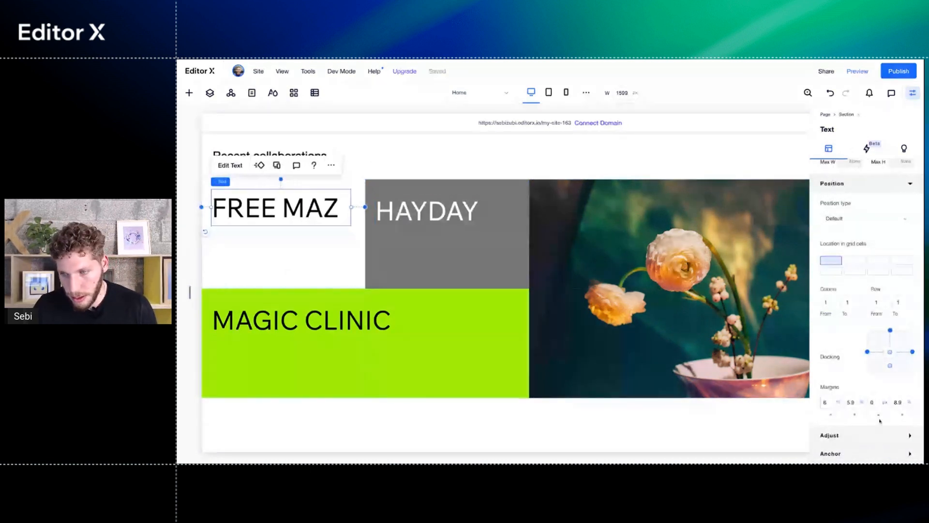
click(852, 404)
text(8)
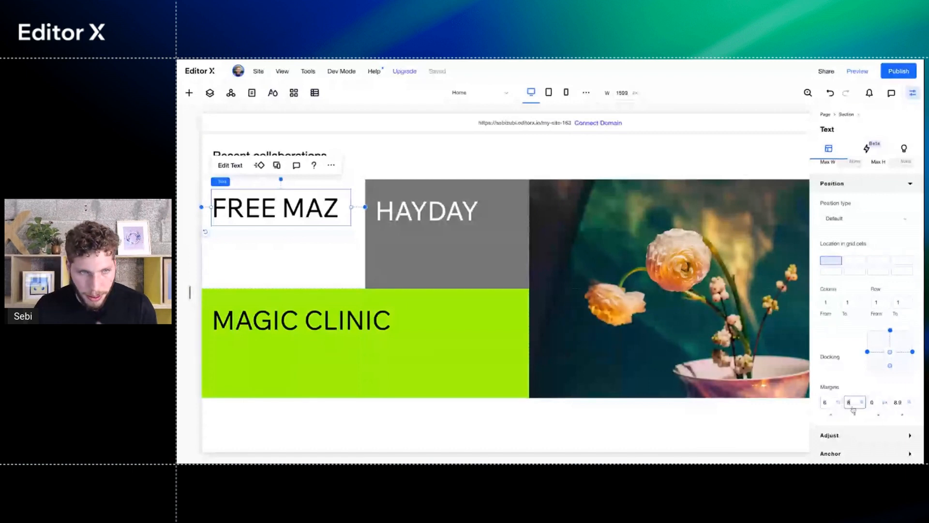
key(Return)
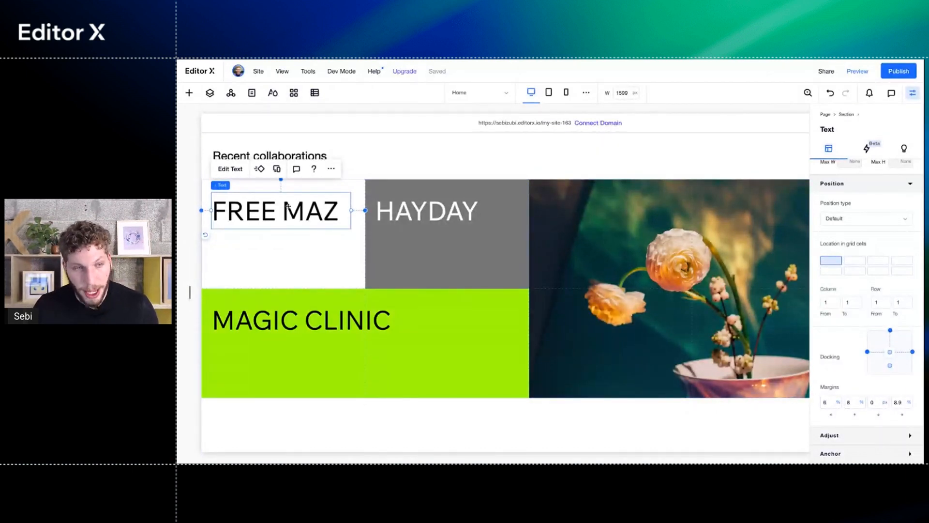
- Duplicate the FREE MAZ text and place the copy over the flower vase image in the third column's first row
drag(287, 207, 448, 247)
drag(447, 248, 446, 247)
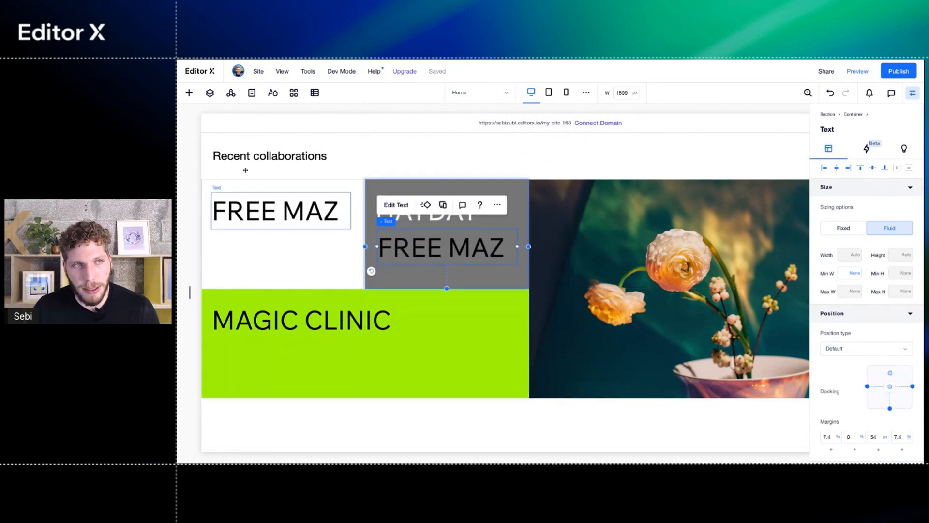
click(210, 92)
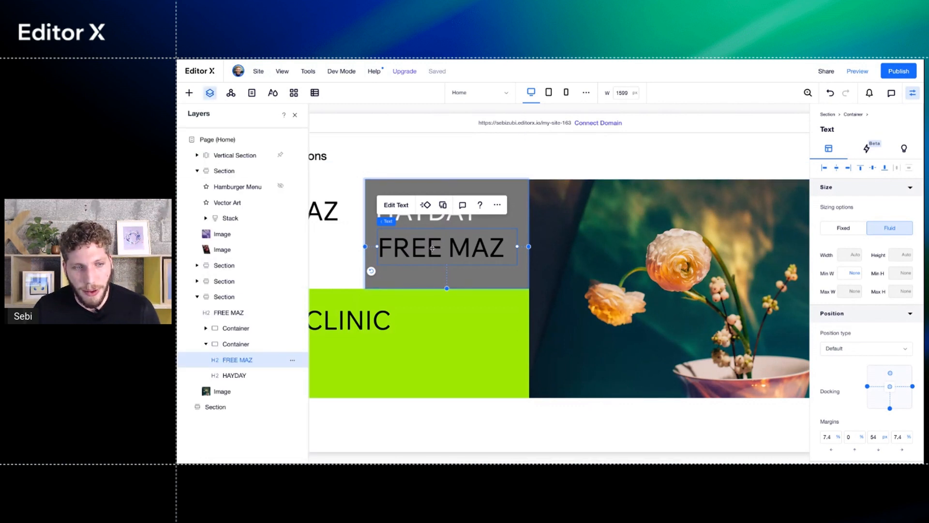
drag(432, 248, 639, 238)
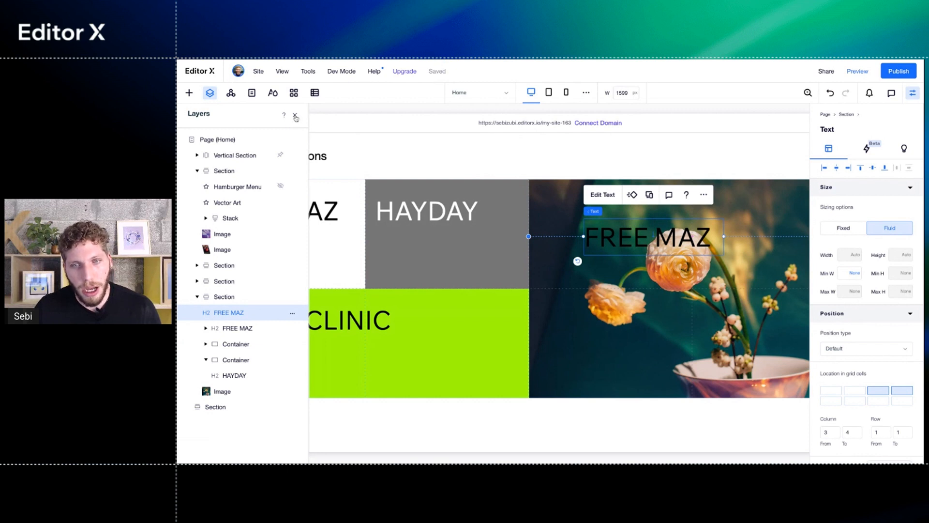
click(295, 116)
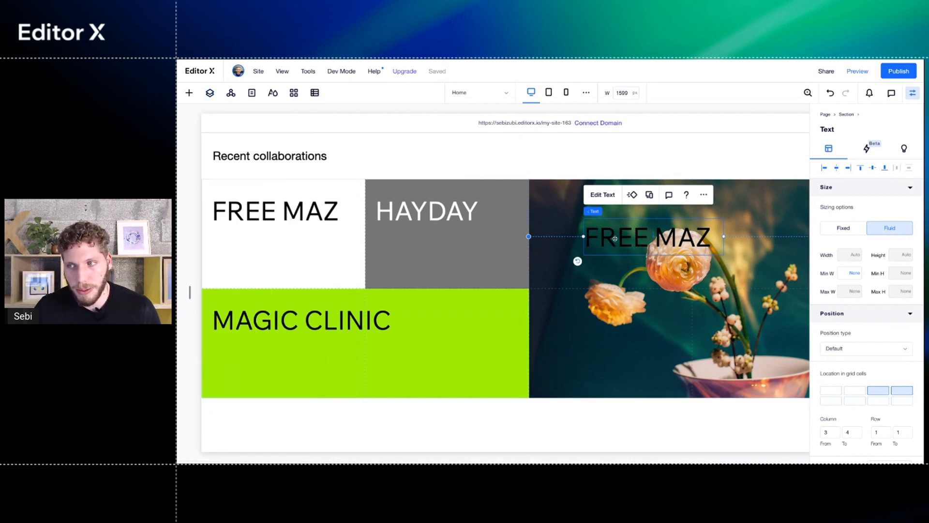
drag(615, 238, 579, 218)
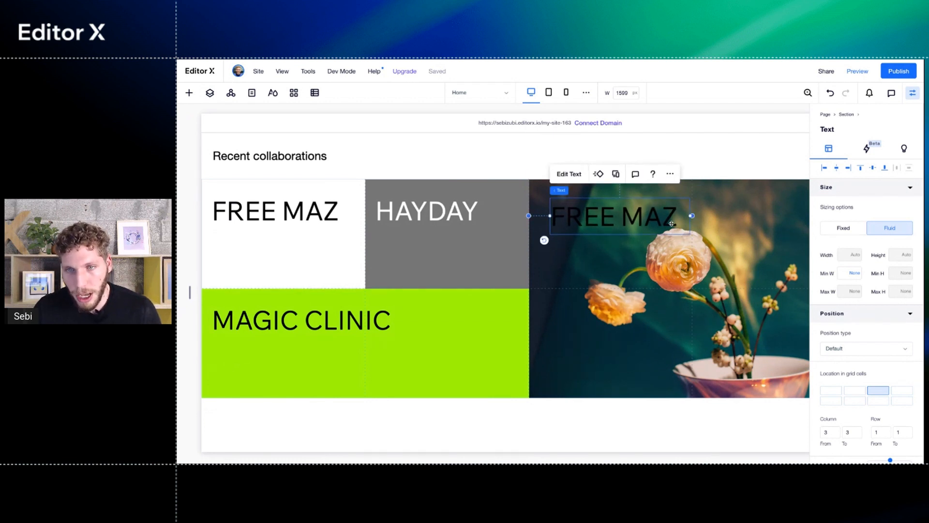
- Change the copied text over the flower vase image to ROSE + MAY
double_click(672, 224)
text(R)
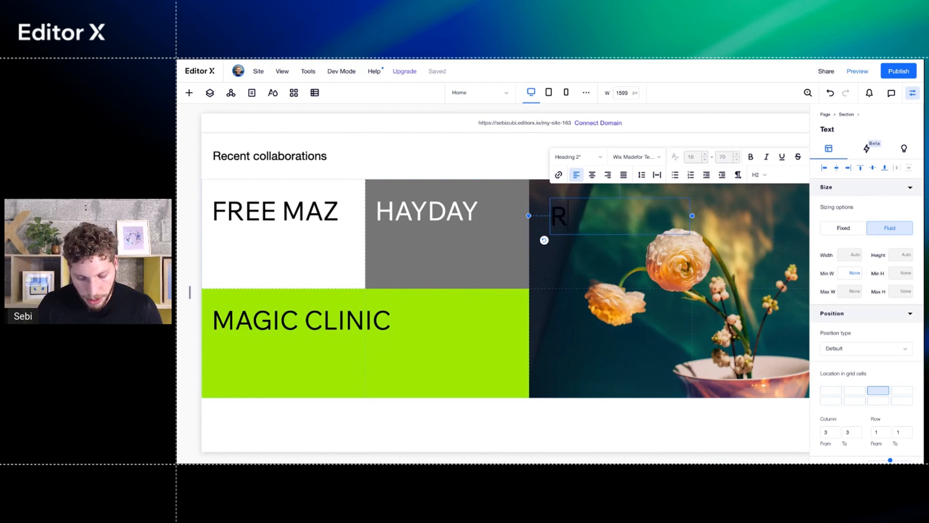
text(OSE)
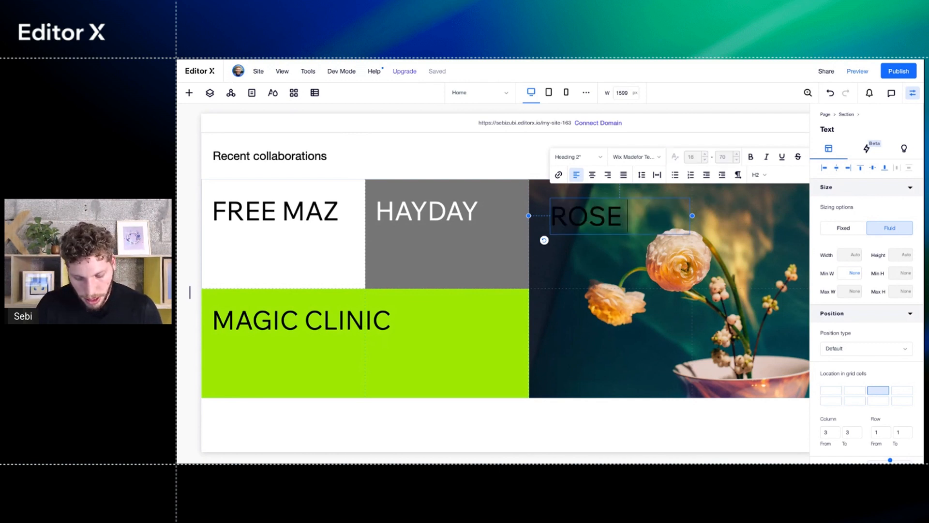
text( + )
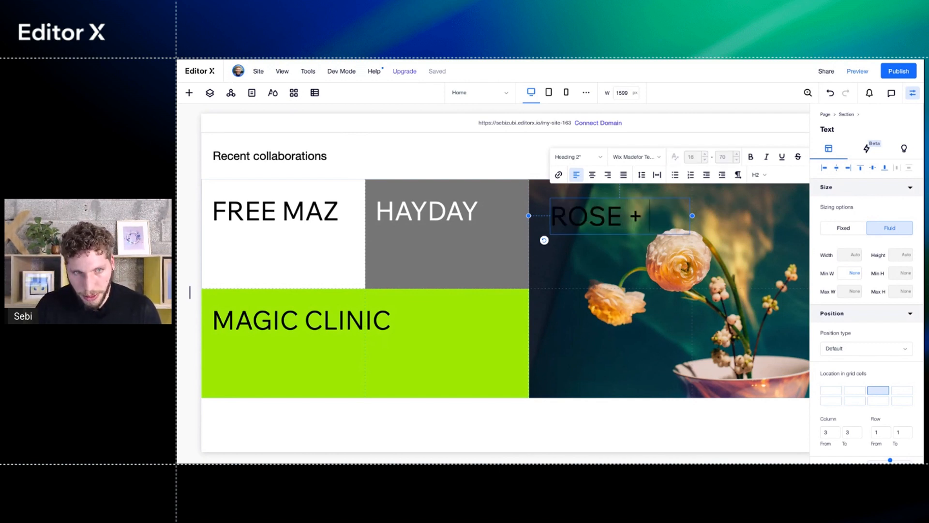
text(MAY)
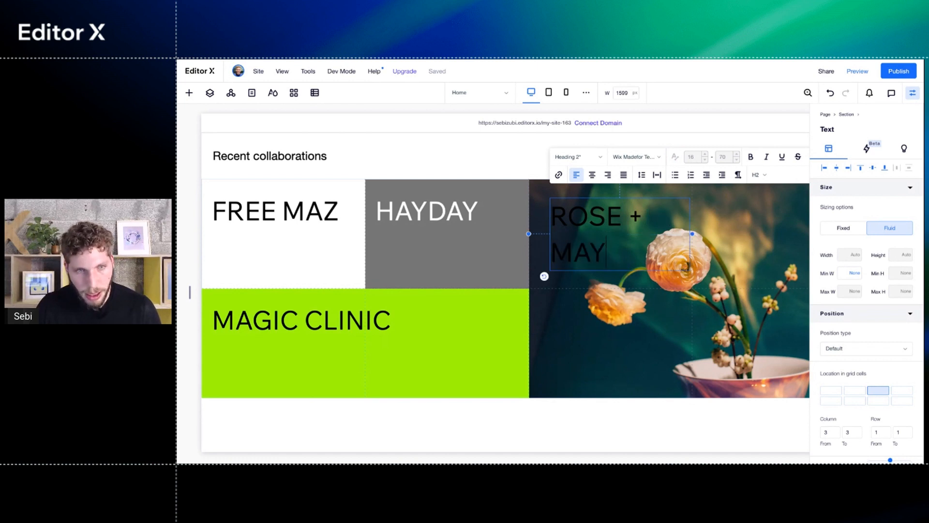
click(656, 299)
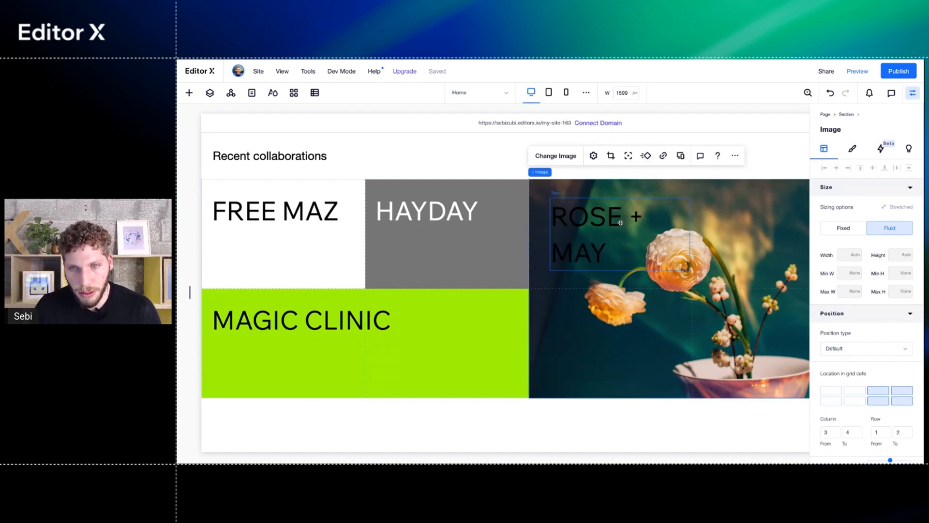
- Widen the ROSE + MAY text box across the third and fourth columns so the title fits on one line
click(620, 218)
drag(692, 234, 781, 243)
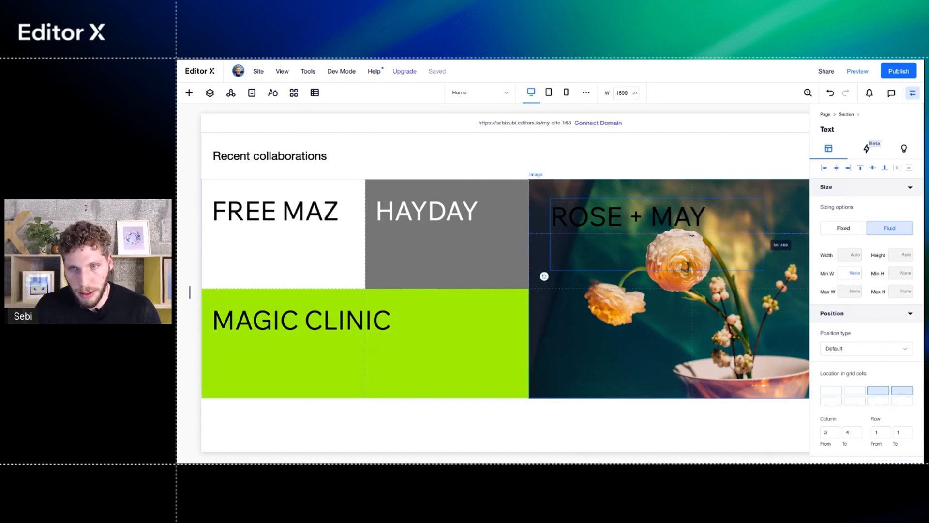
drag(631, 232, 632, 214)
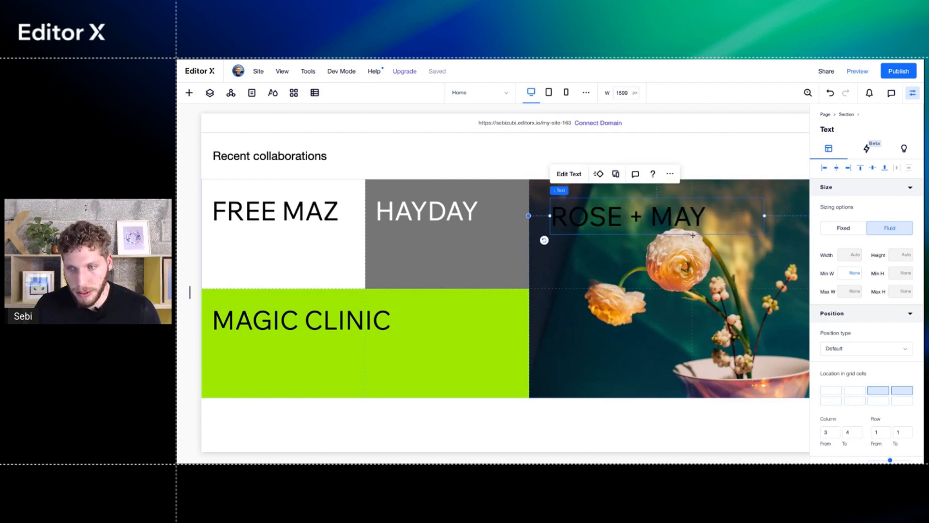
- Set the ROSE + MAY text's left margin to 3% and top margin to 4%
scroll(850, 417, down, 3)
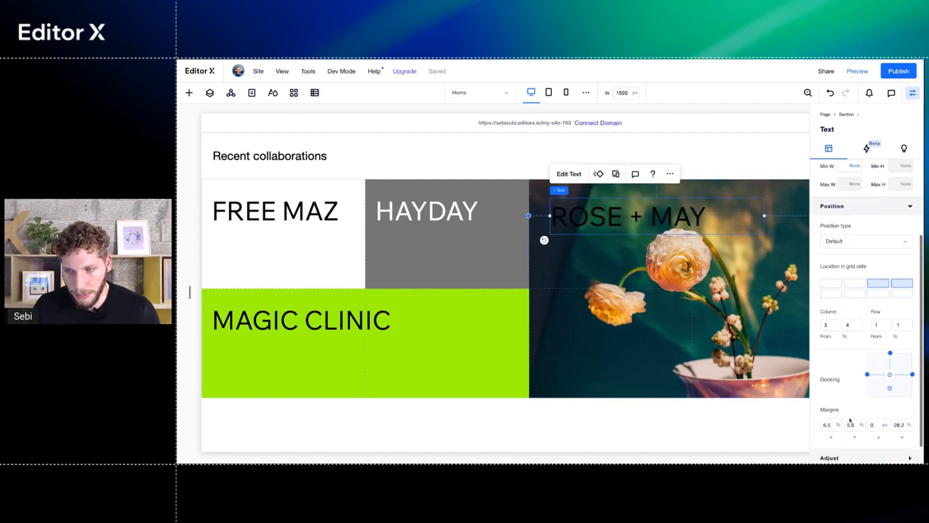
click(828, 427)
text(3)
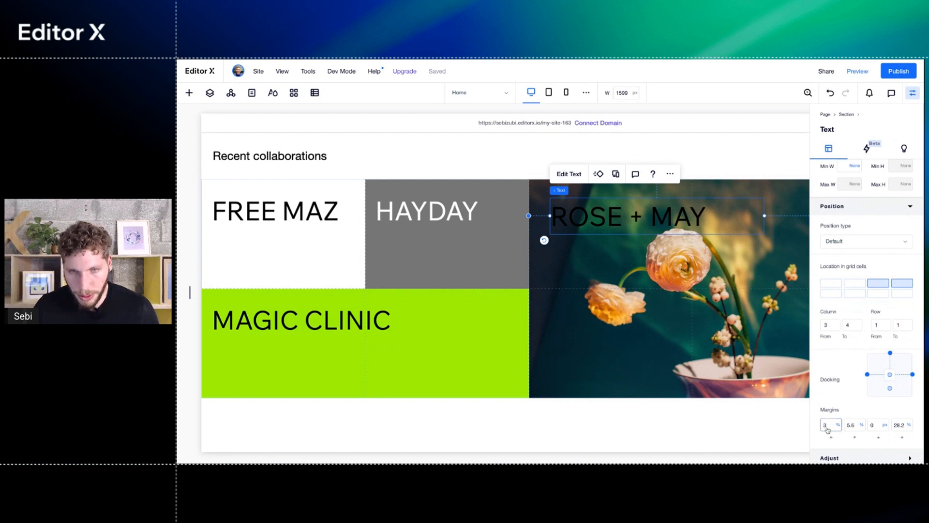
click(855, 430)
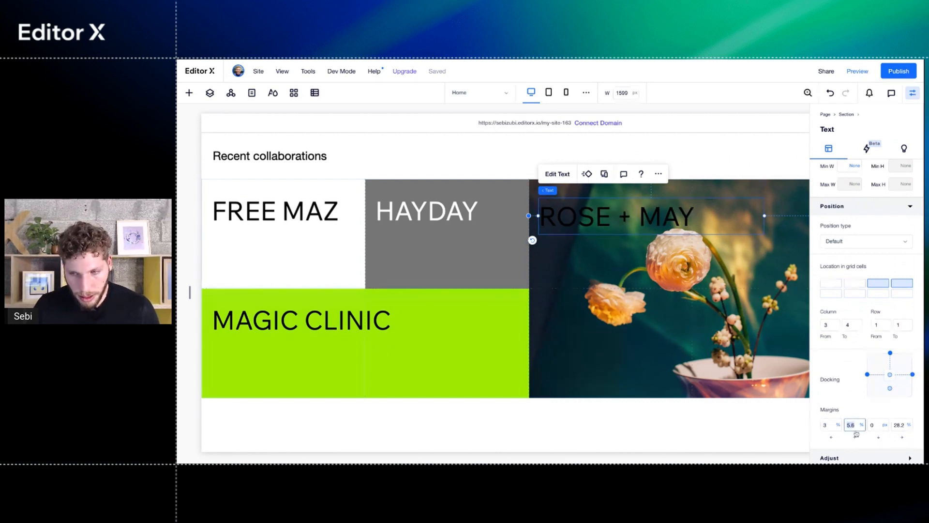
text(4)
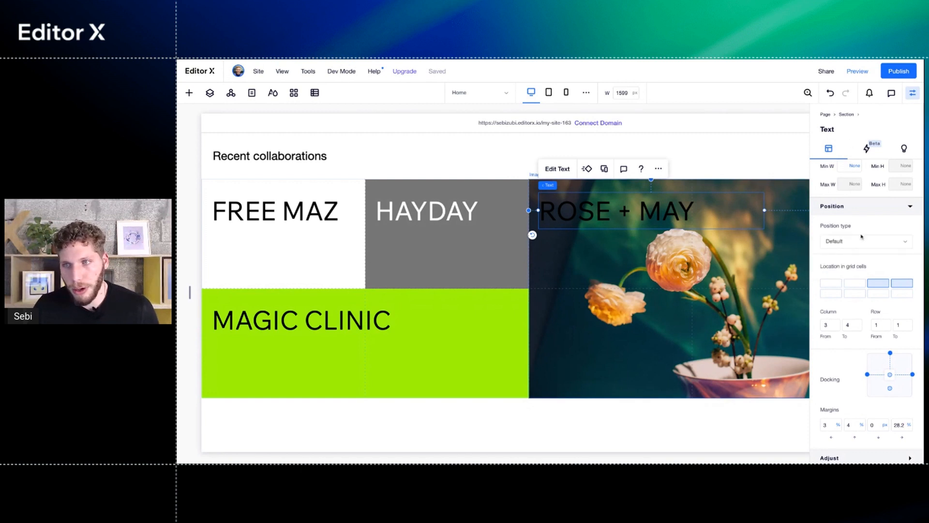
- Recolor the ROSE + MAY text with the lime green custom color
scroll(861, 236, up, 3)
click(557, 168)
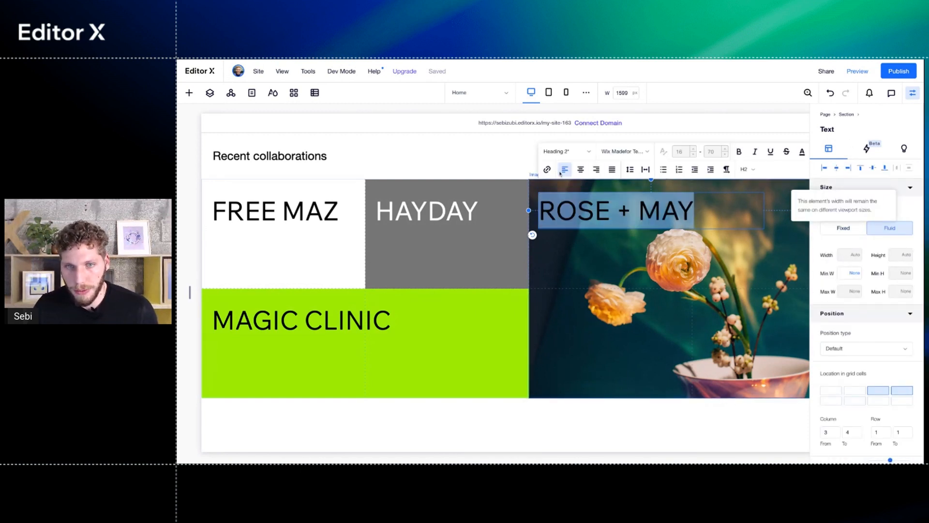
click(802, 151)
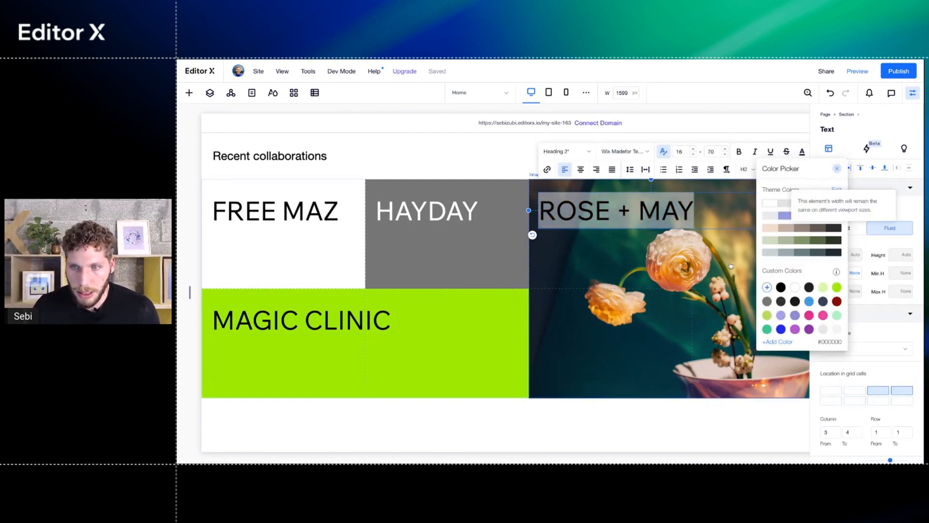
click(610, 260)
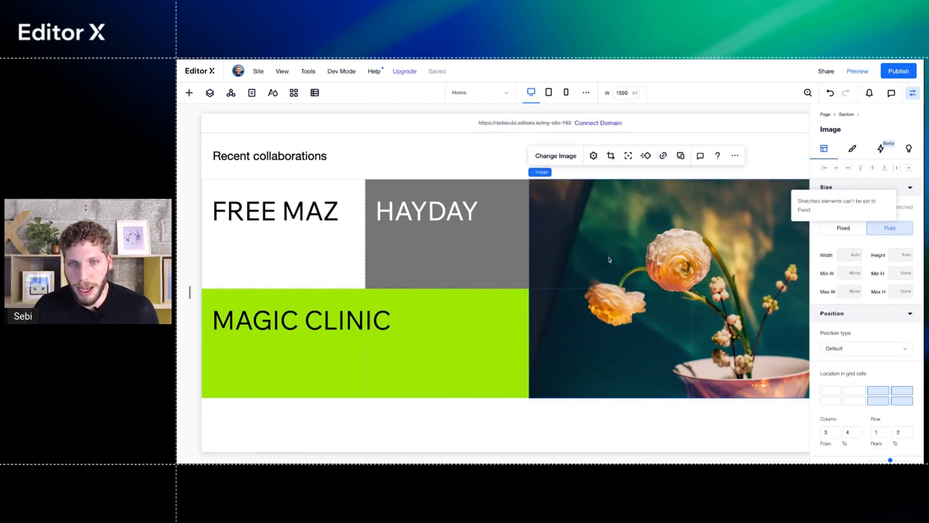
- Check the grid's responsiveness by narrowing the canvas to 1001 px and 827 px, and widen it to 1371 px
click(911, 93)
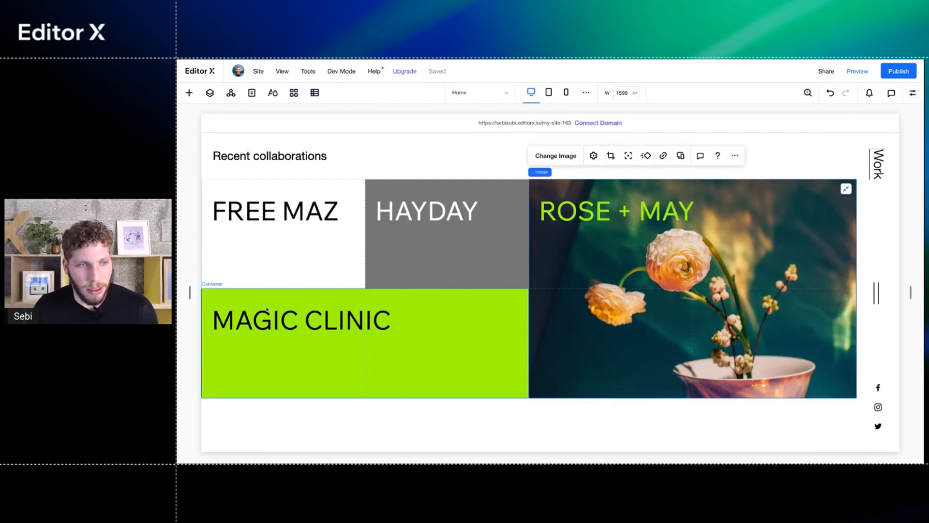
drag(189, 292, 320, 291)
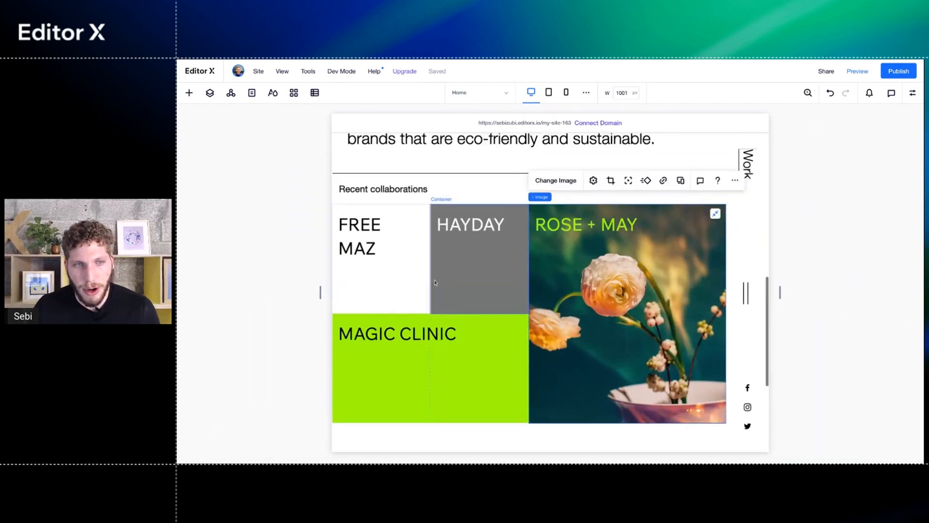
drag(320, 294, 359, 293)
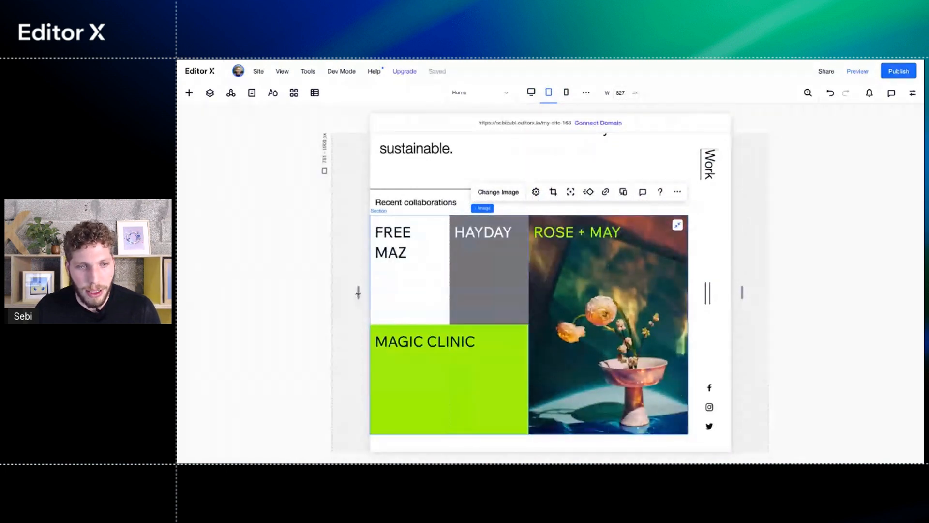
drag(359, 294, 240, 293)
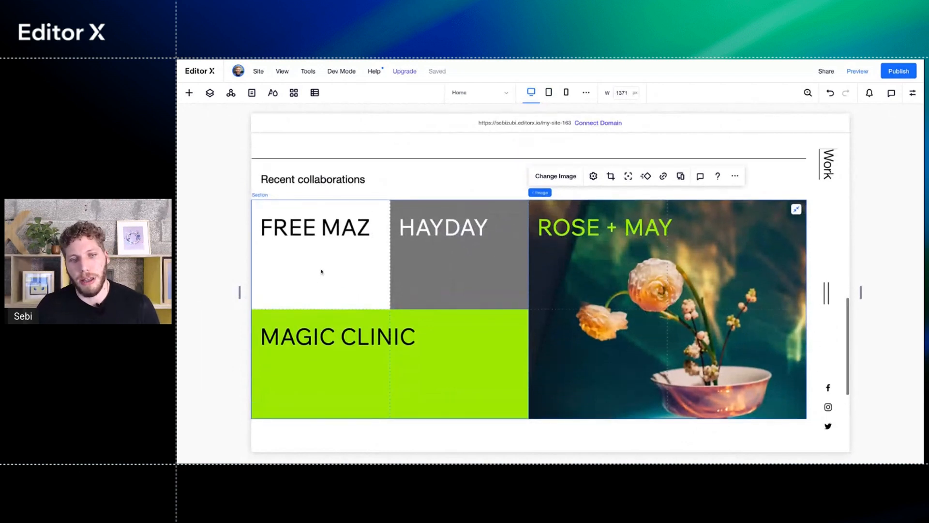
- Clear the grid section's minimum height so it is set to none
click(365, 291)
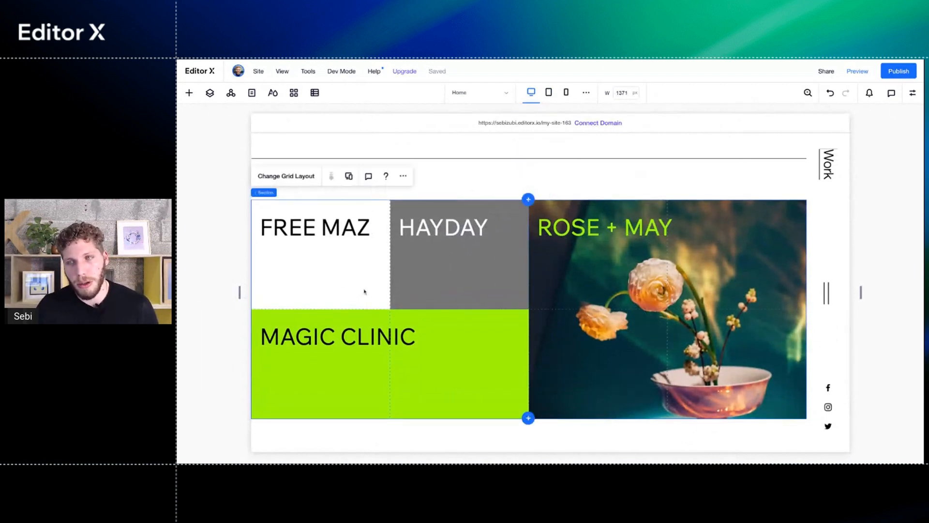
click(917, 95)
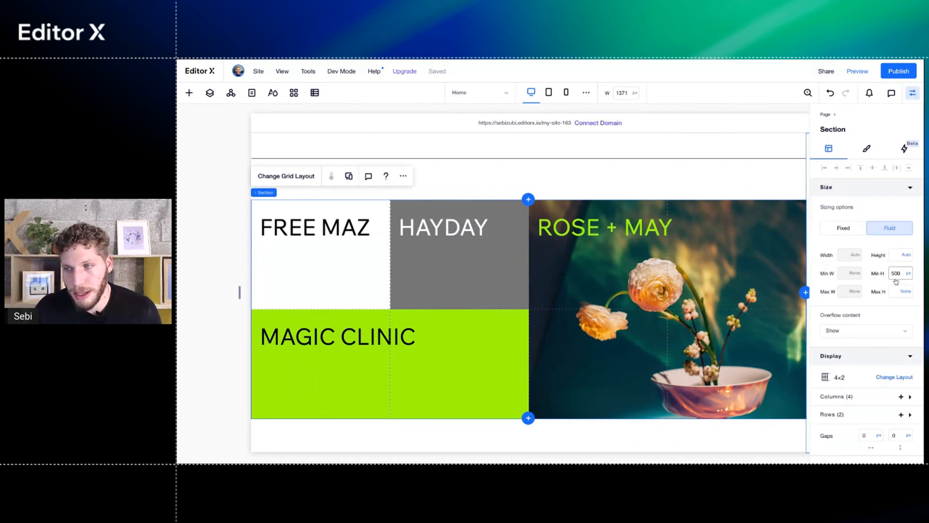
scroll(876, 288, down, 1)
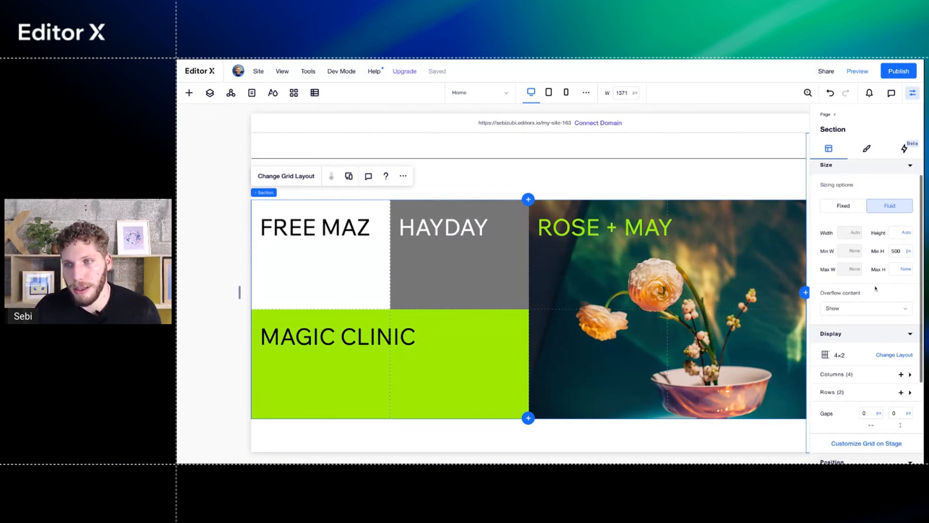
click(899, 252)
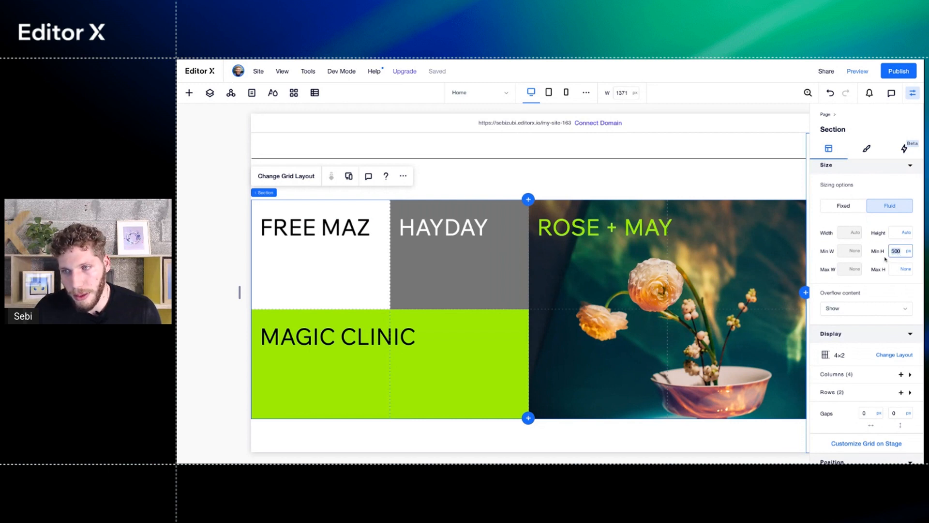
key(BackSpace)
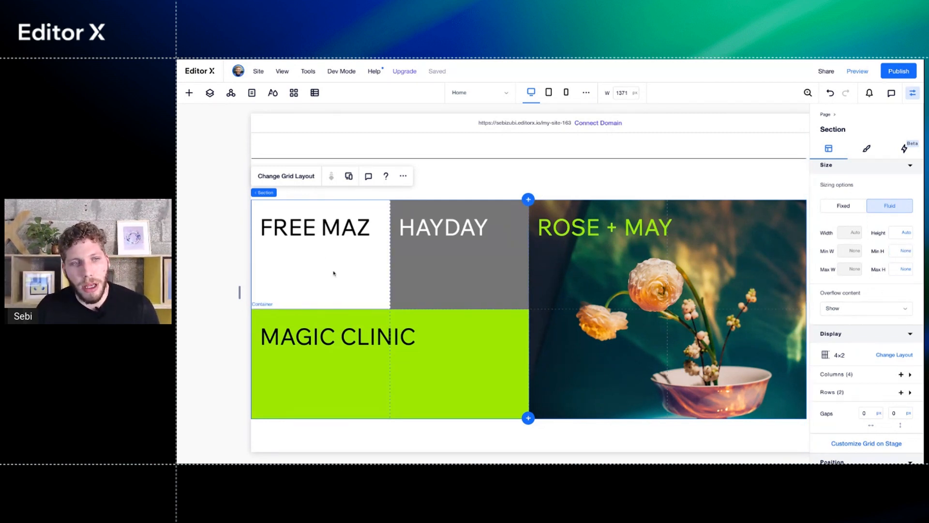
- Open the section's 4x2 grid for customization in Advanced Mode
click(295, 178)
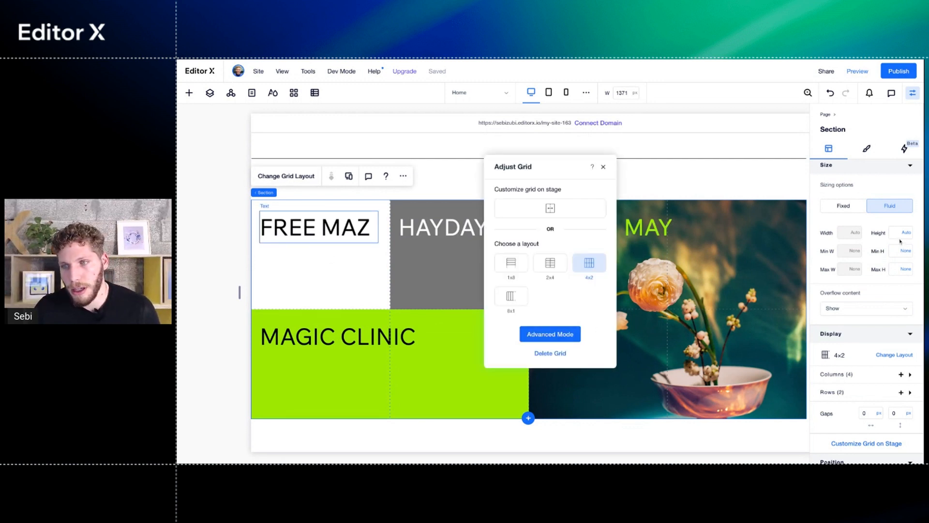
click(556, 335)
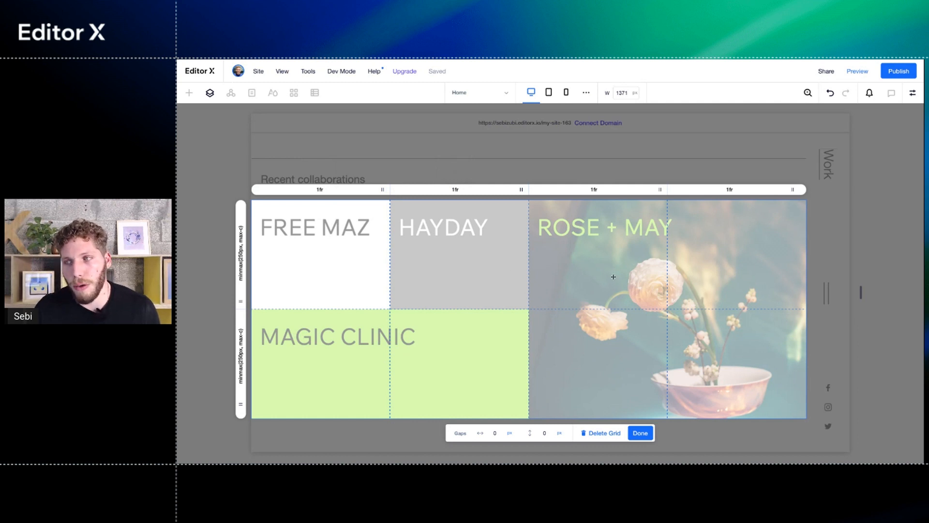
- Try a width of 2fr on the first grid column, and set it back to 1fr
click(320, 189)
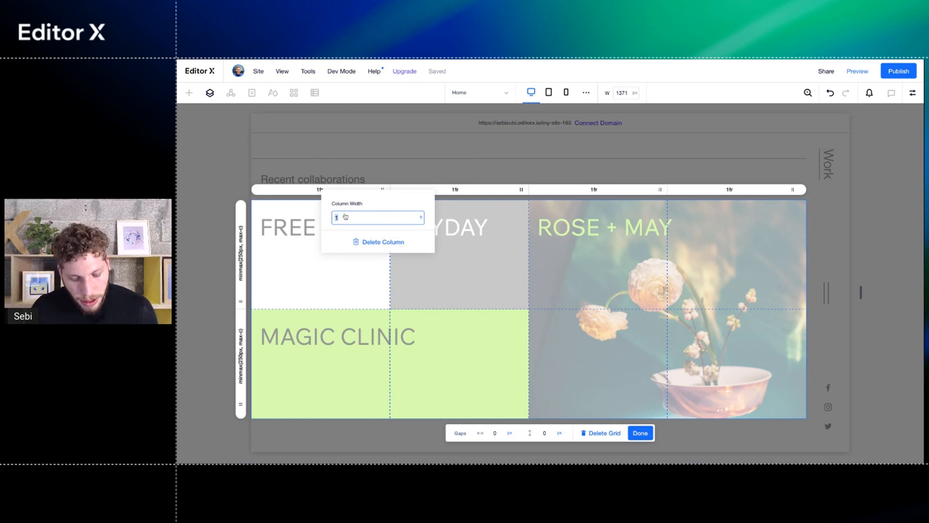
key(Return)
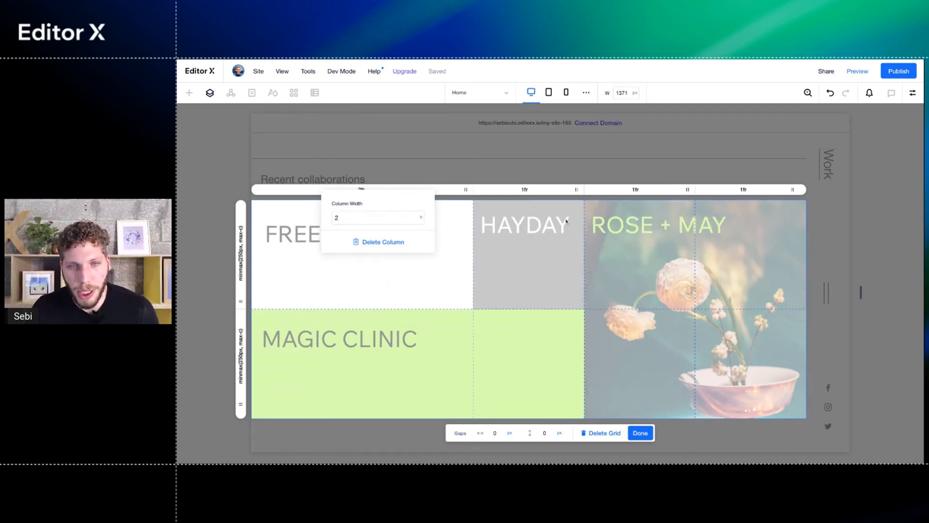
click(468, 242)
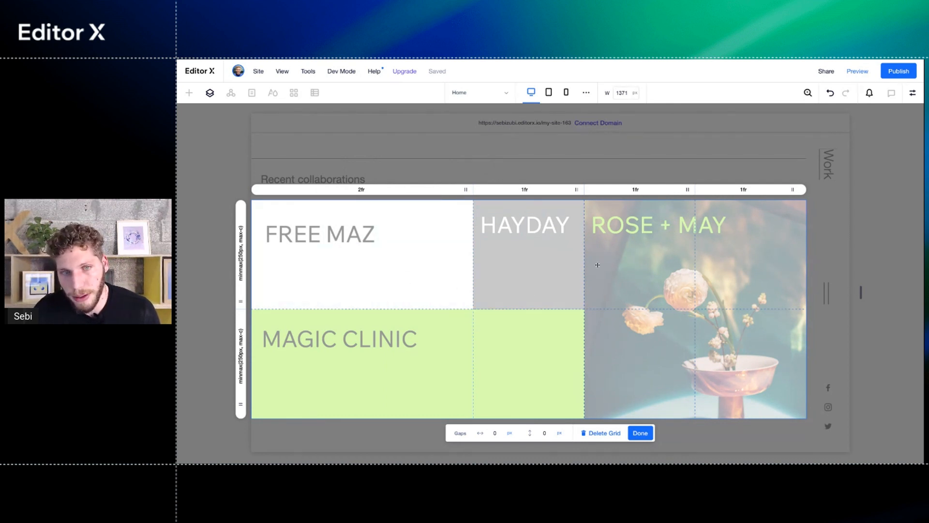
click(361, 189)
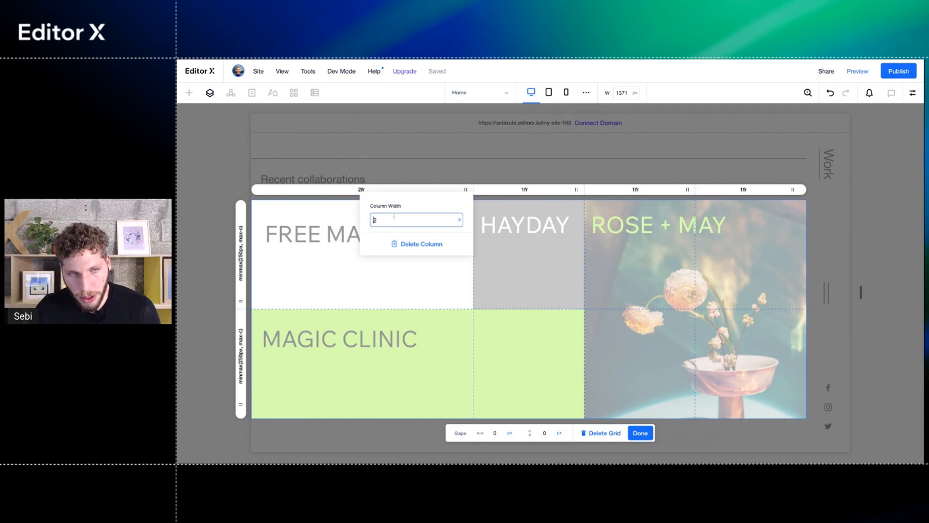
text(1)
key(Return)
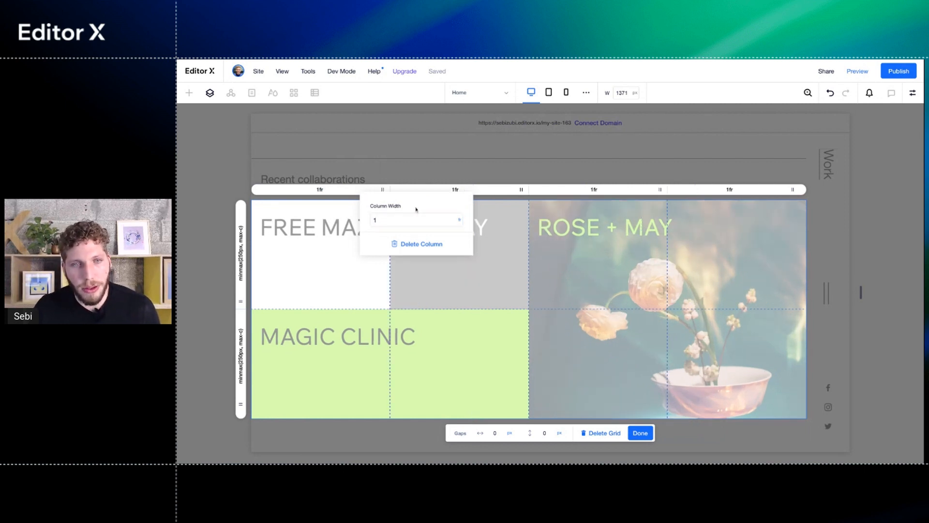
- Stretch the first grid column to 1.1fr by its border, and reset its width to 1fr
click(390, 189)
drag(386, 189, 358, 190)
click(325, 189)
click(363, 216)
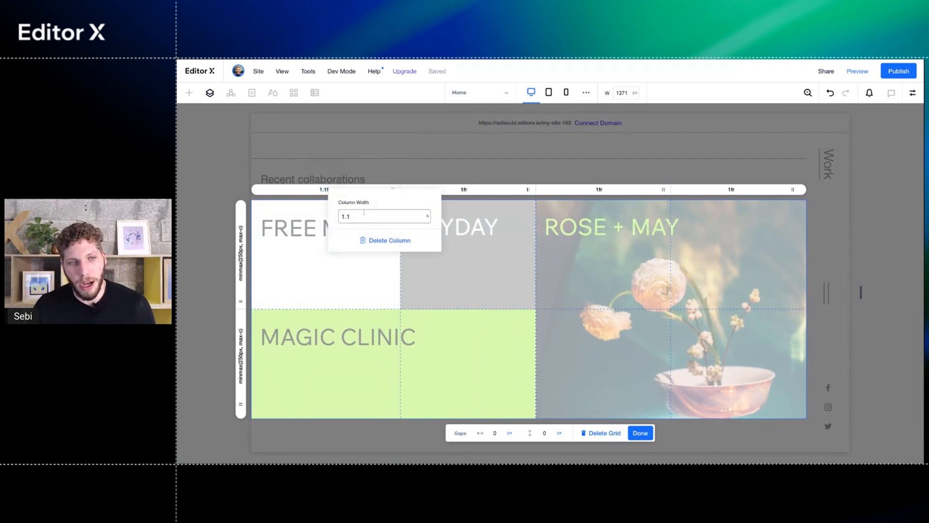
text(1)
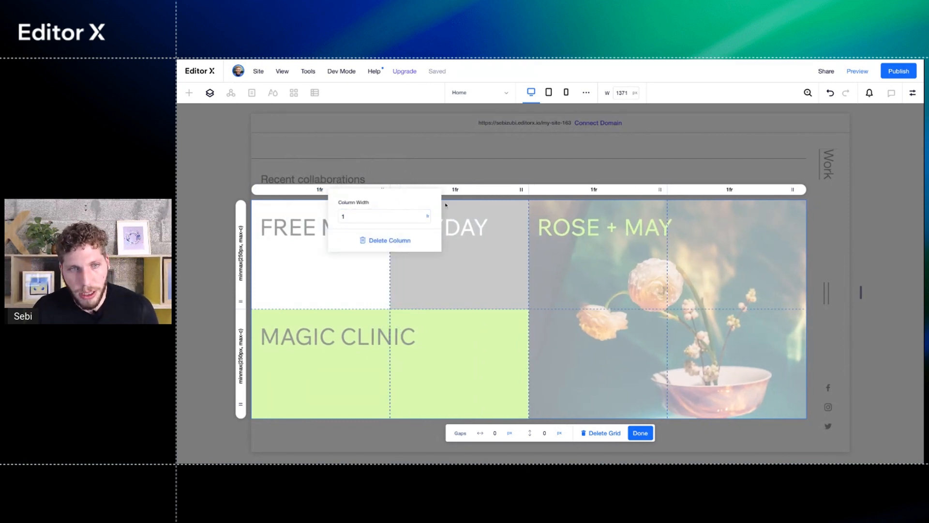
click(456, 189)
click(477, 219)
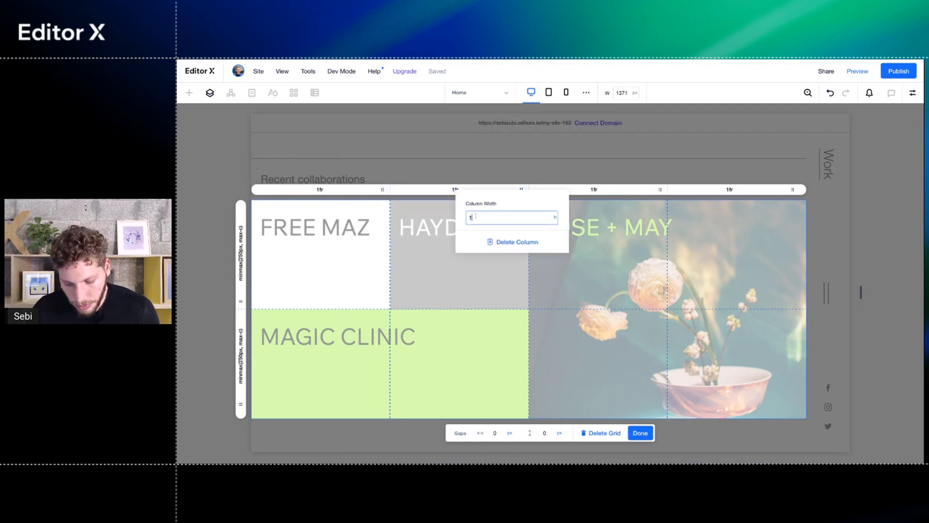
click(431, 256)
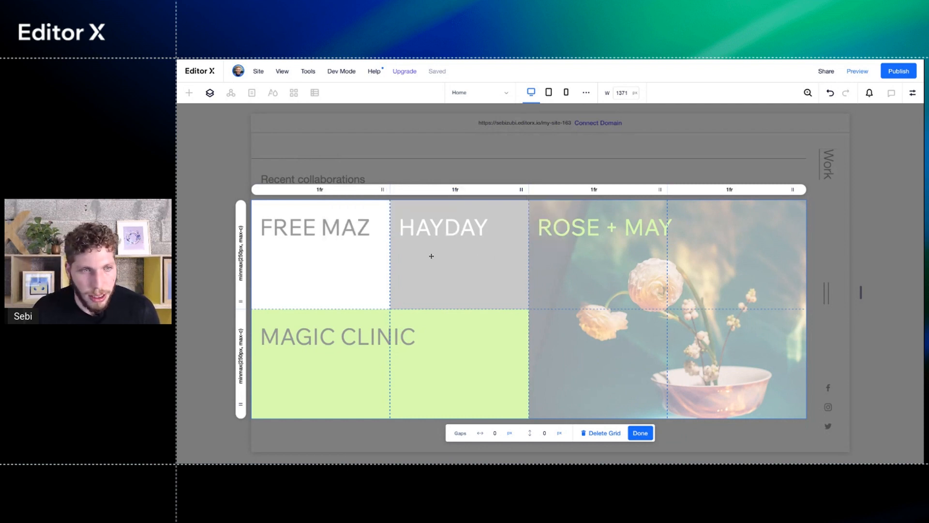
- Change both grid rows' heights from Min/Max to Fraction (fr) units and finish the grid customization
click(241, 267)
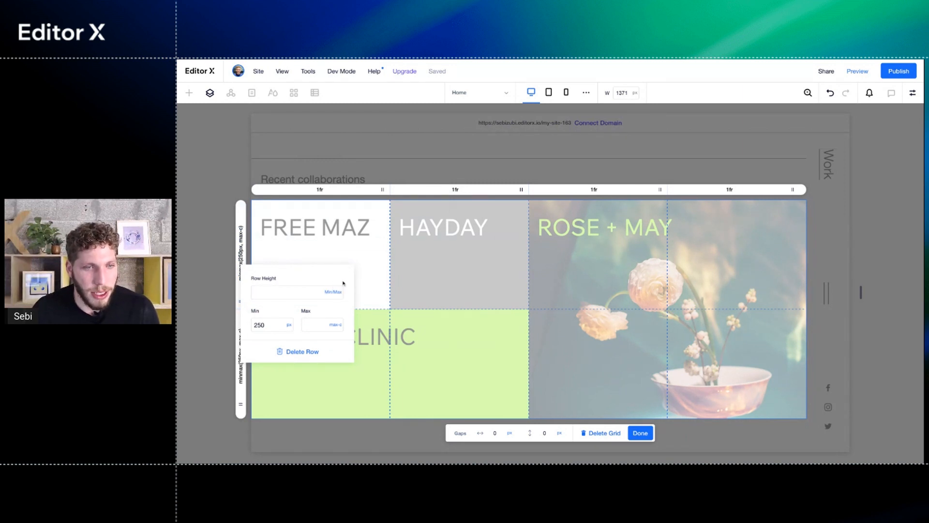
click(335, 293)
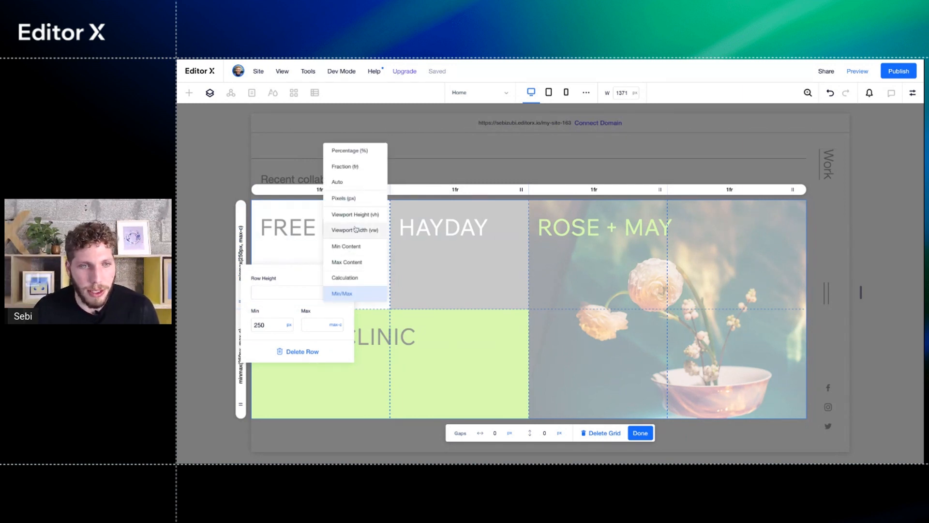
click(354, 169)
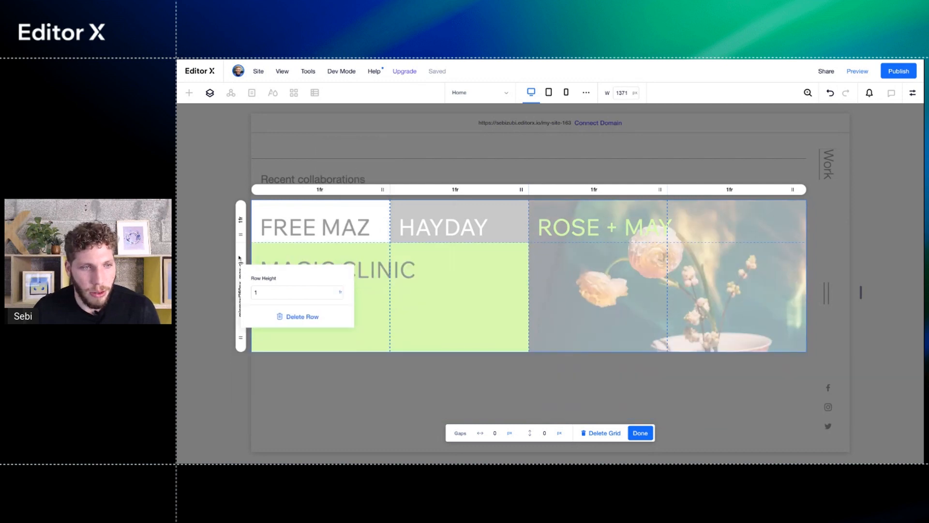
click(239, 258)
click(243, 276)
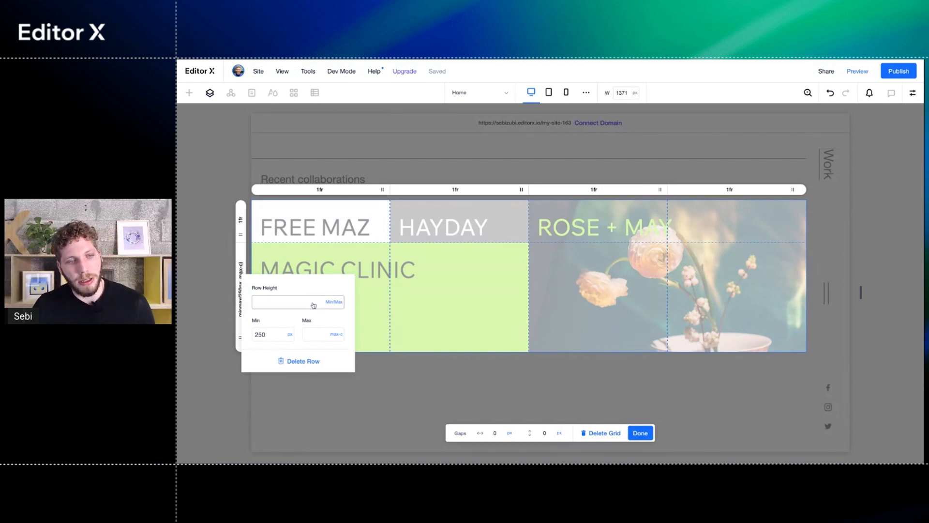
click(333, 302)
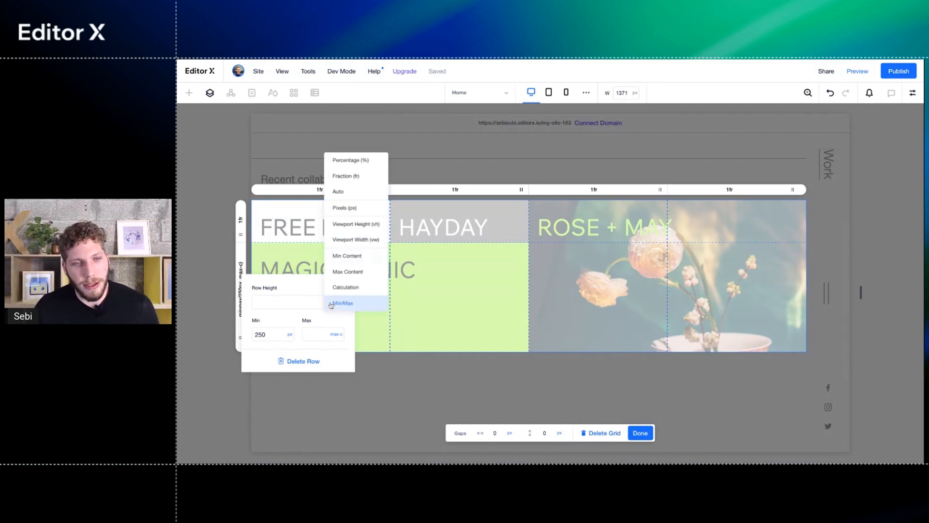
click(367, 178)
click(366, 288)
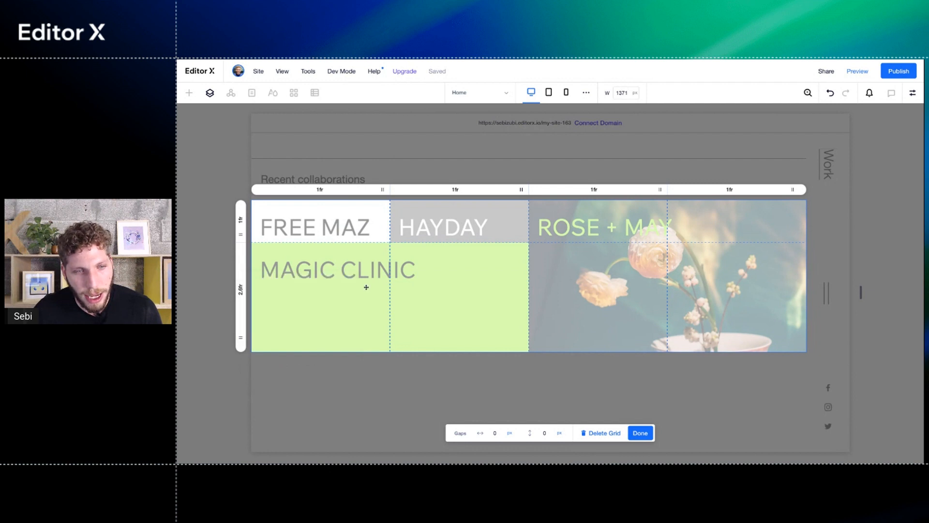
click(651, 434)
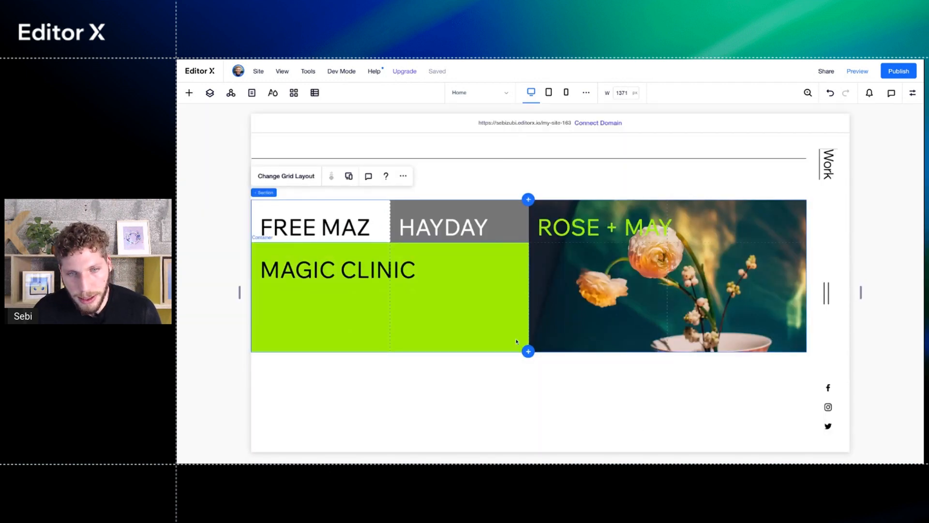
- Set the grid section's height to 50 vw using the Viewport Width unit
click(481, 301)
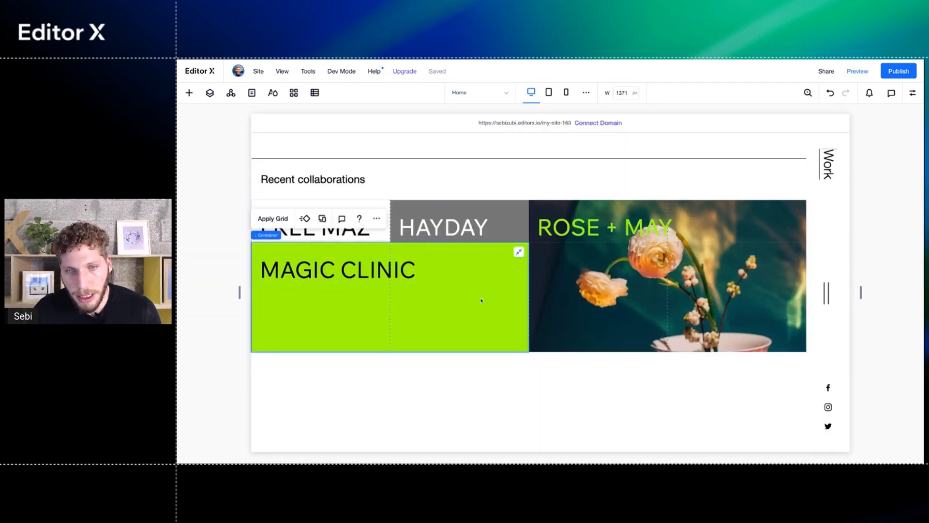
click(912, 93)
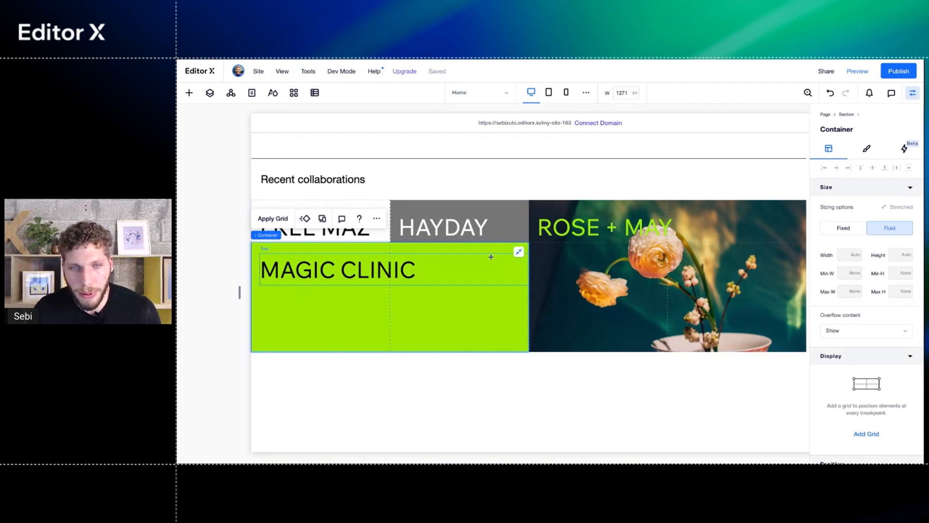
click(589, 251)
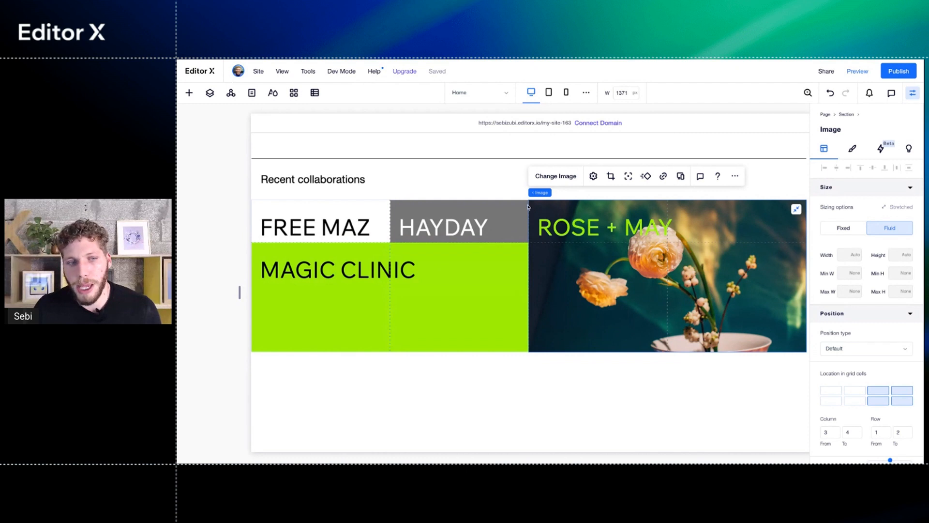
click(368, 210)
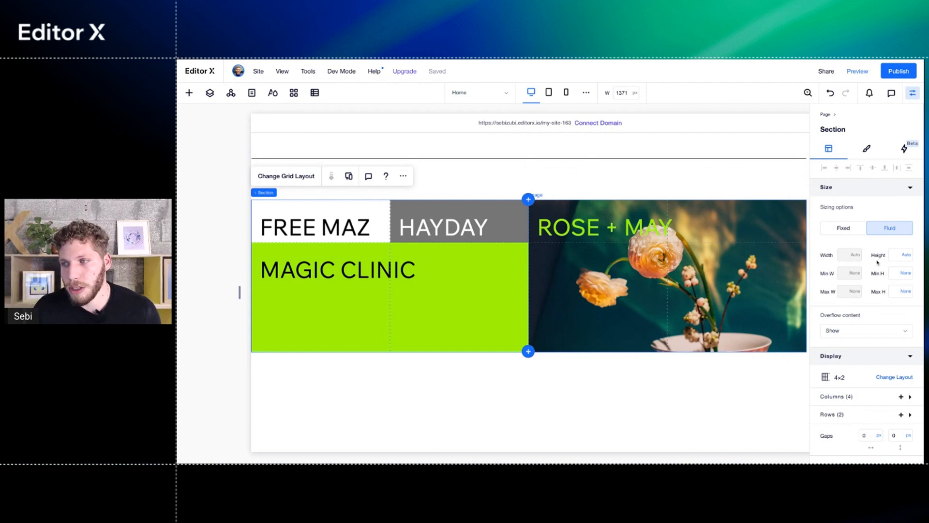
click(909, 258)
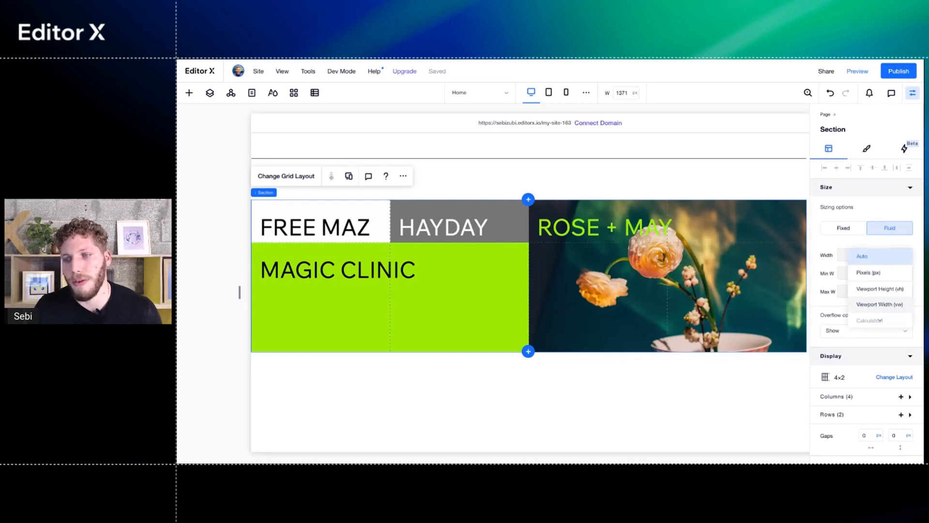
click(880, 304)
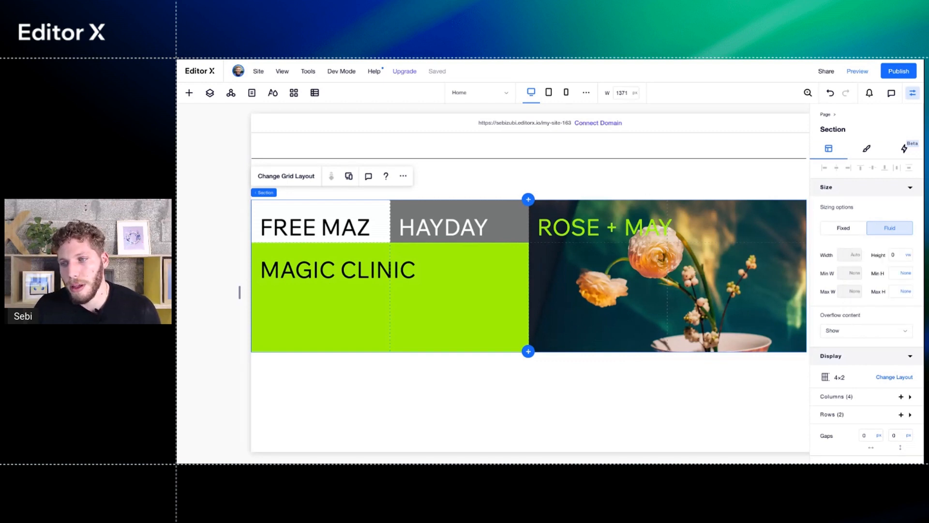
click(895, 260)
text(50)
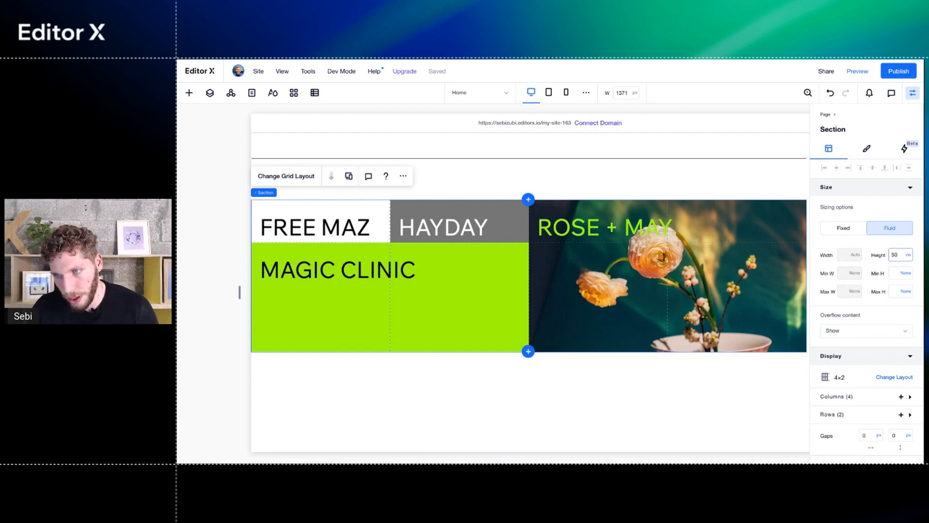
key(Return)
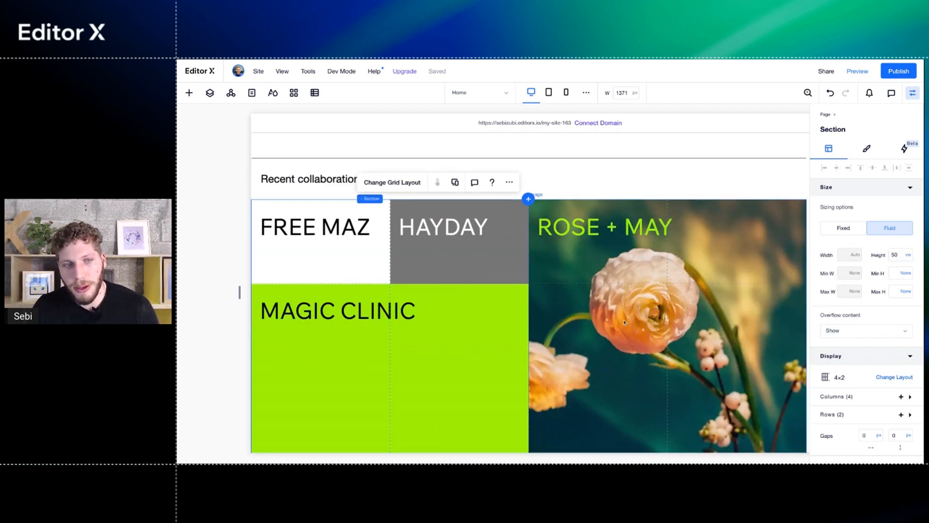
- Reduce the grid section's height to 30 vw
scroll(624, 322, down, 2)
scroll(624, 322, up, 1)
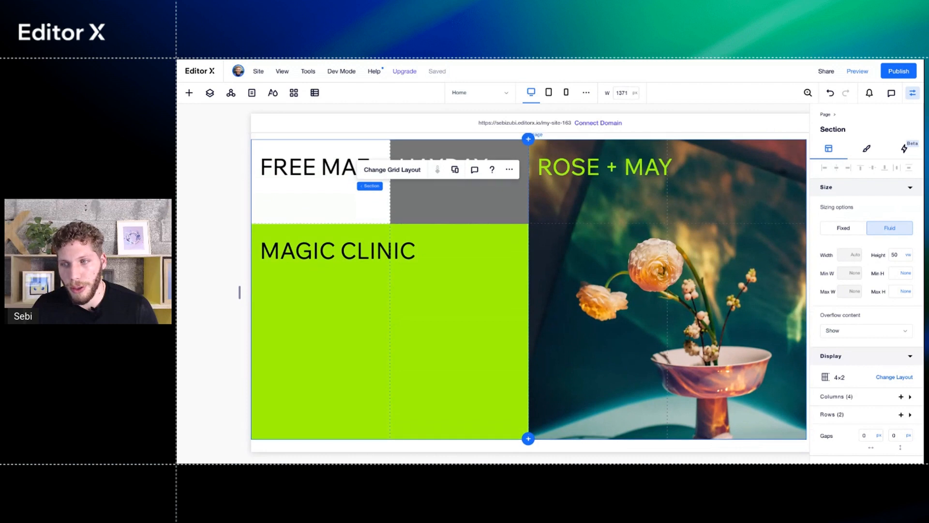
click(898, 255)
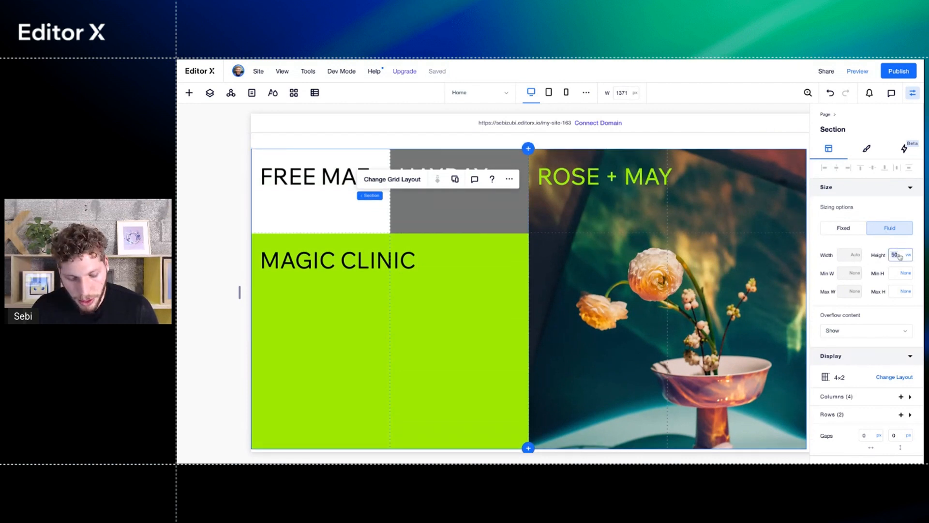
text(30)
key(Return)
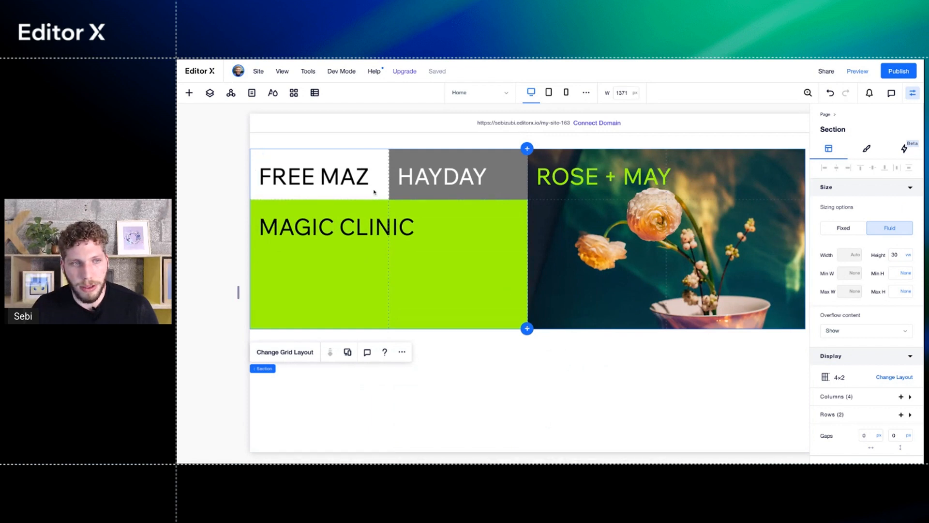
- Unstretch the MAGIC CLINIC container to clear its minimum height, and stretch it back over its grid cells
click(425, 259)
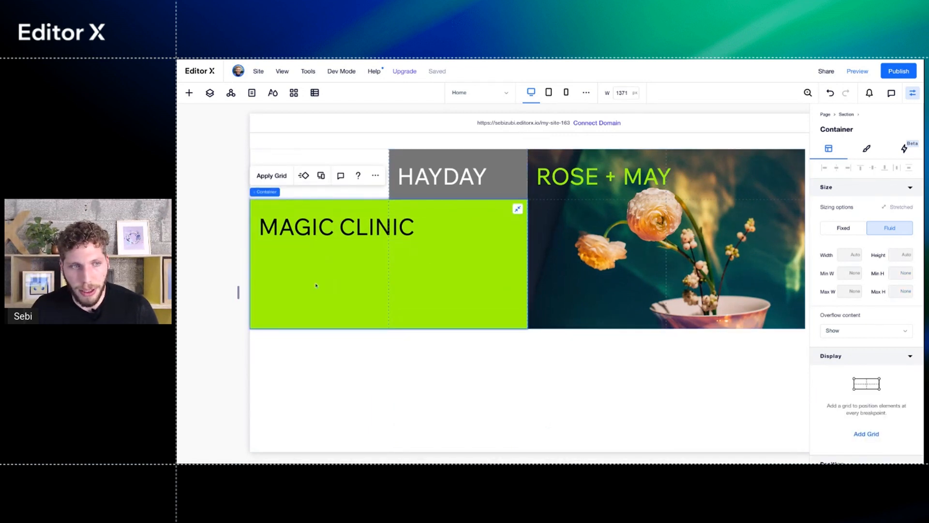
click(518, 209)
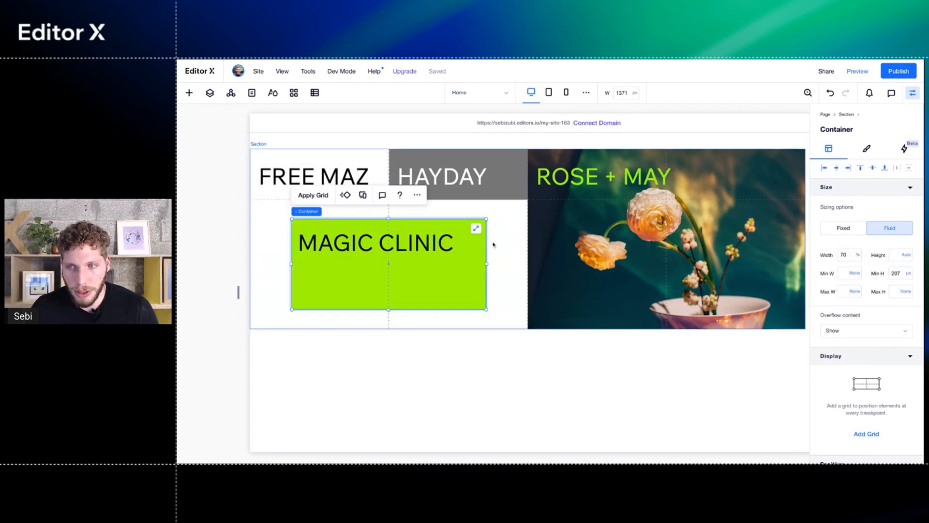
double_click(897, 274)
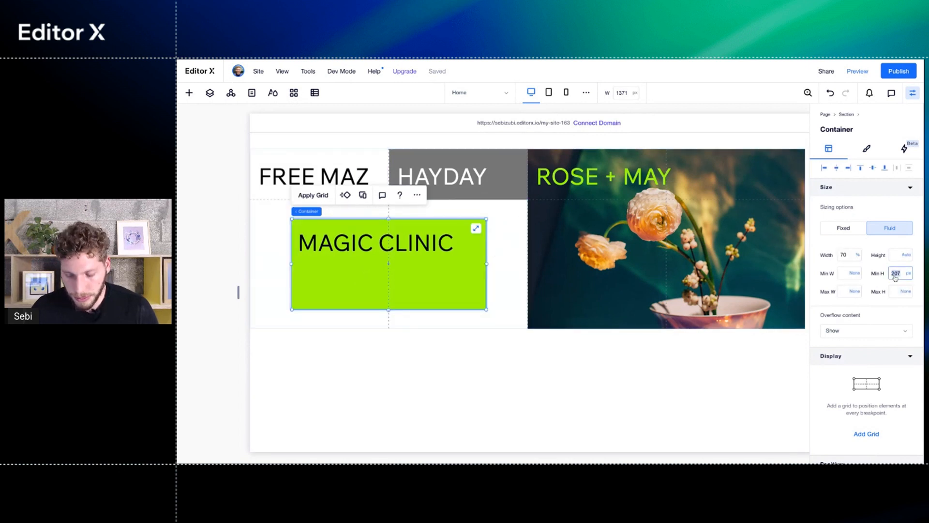
key(BackSpace)
key(Return)
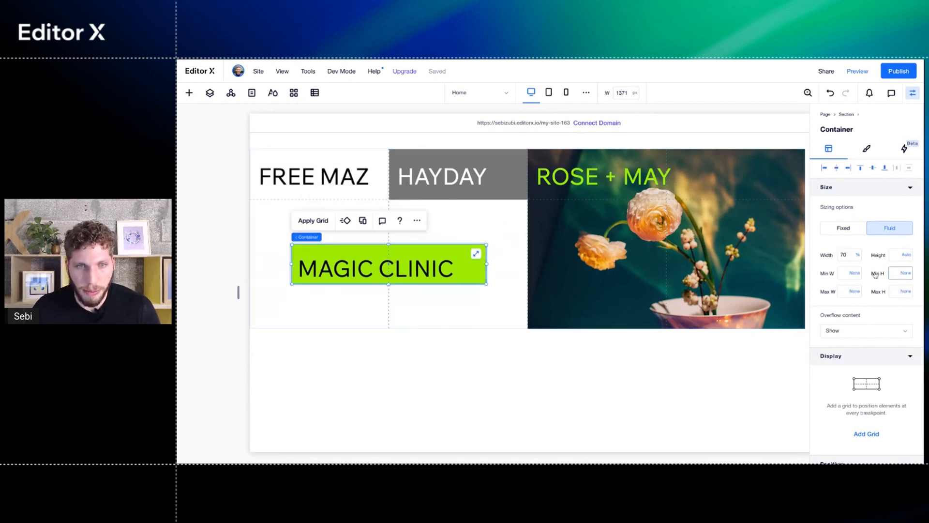
click(475, 254)
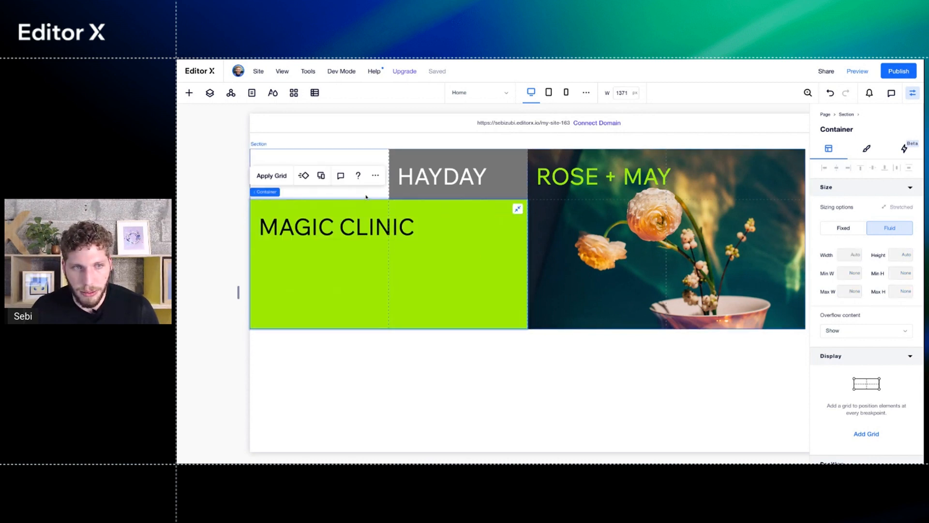
- Set the second grid row's height to 1fr in the section grid's Advanced Mode
click(310, 195)
click(294, 355)
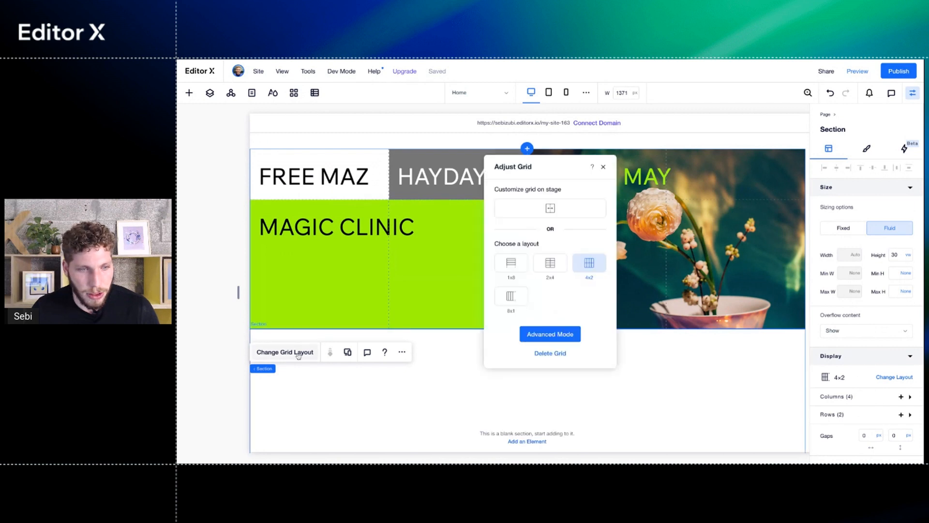
click(547, 339)
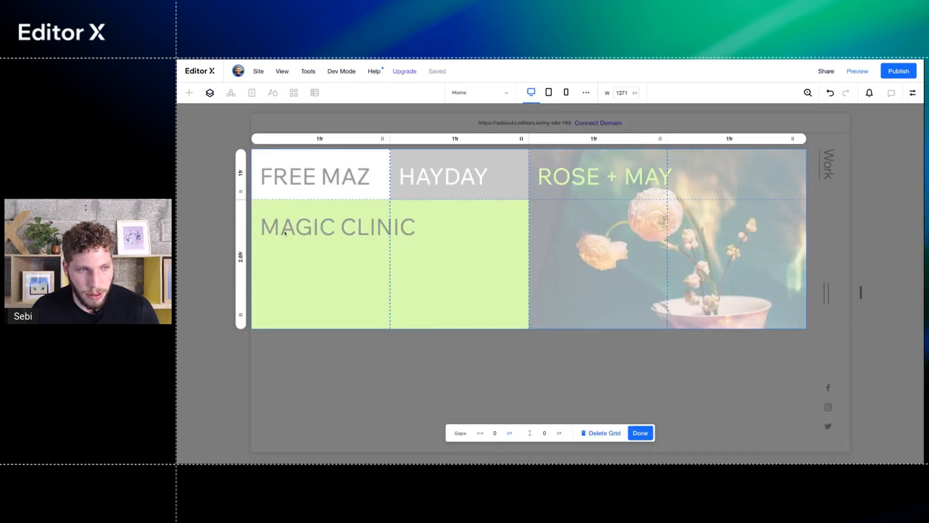
click(240, 256)
click(273, 287)
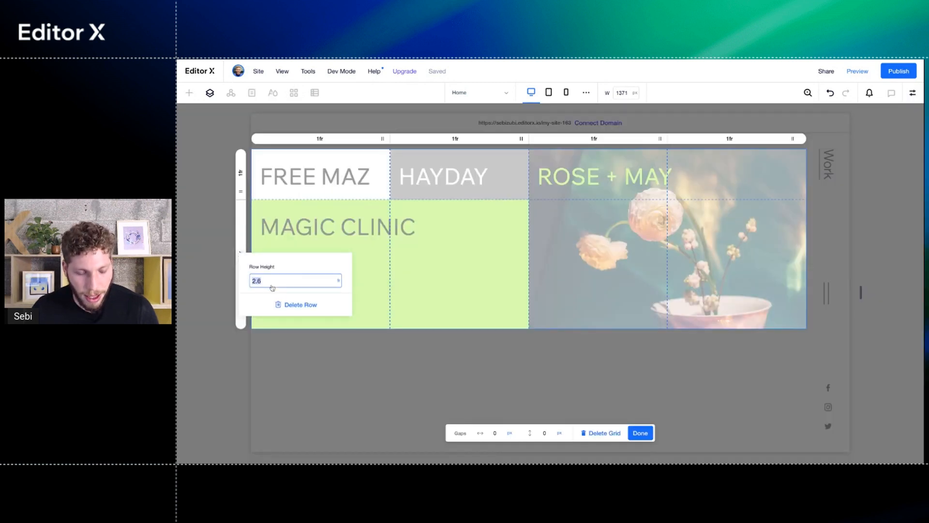
text(1)
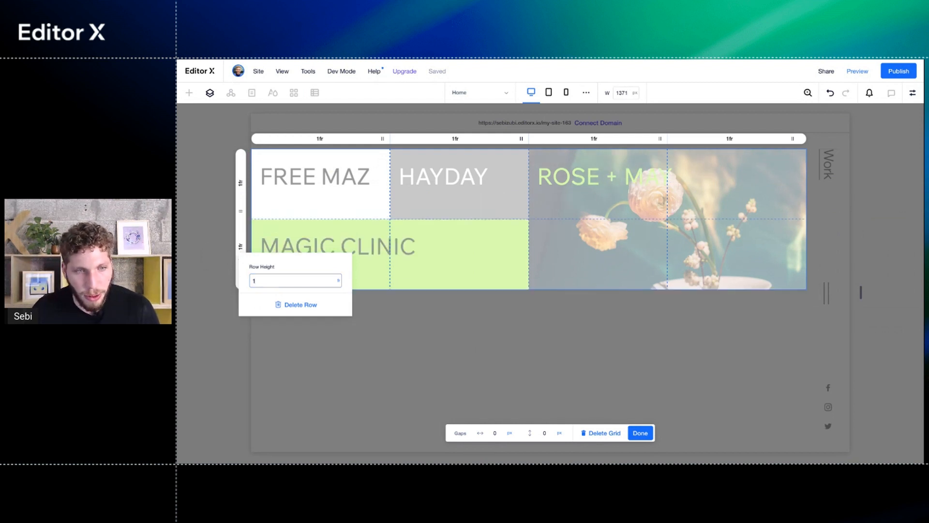
click(493, 259)
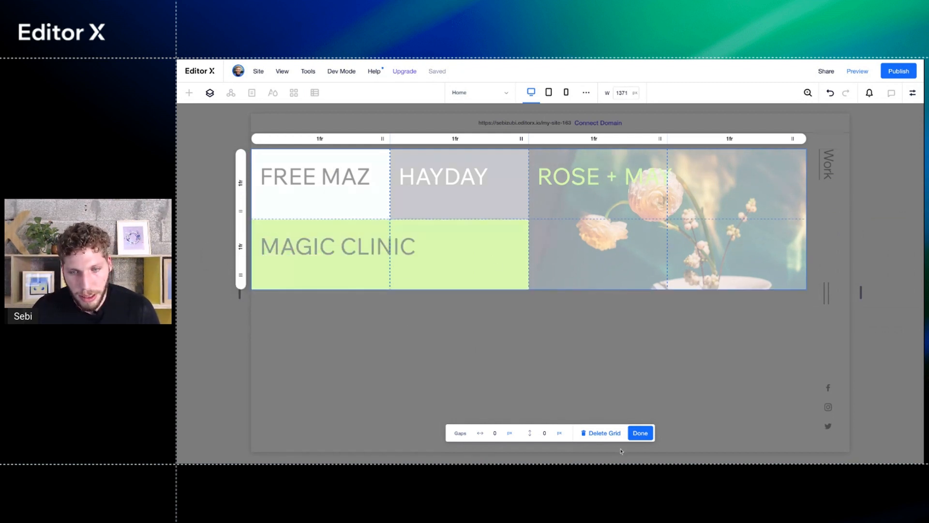
click(640, 433)
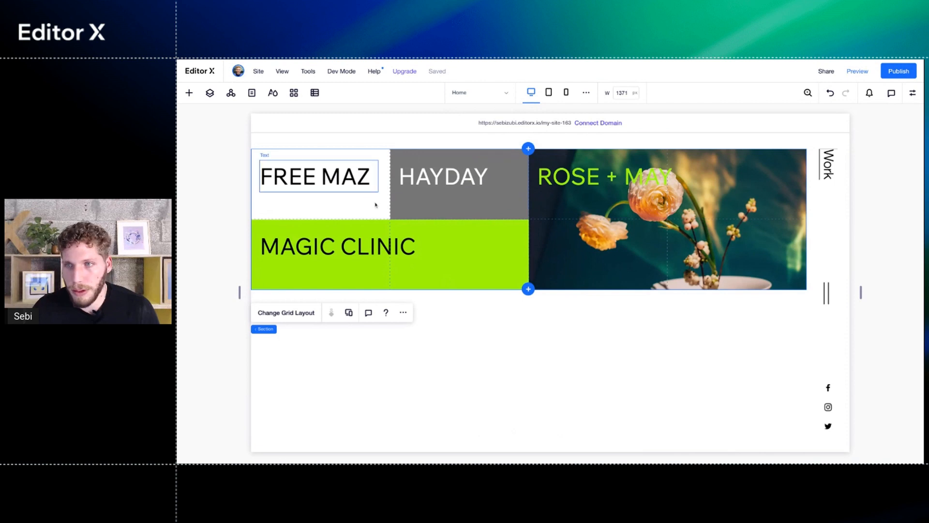
- Restore the grid section's height to 30 vw after the row height change
click(913, 94)
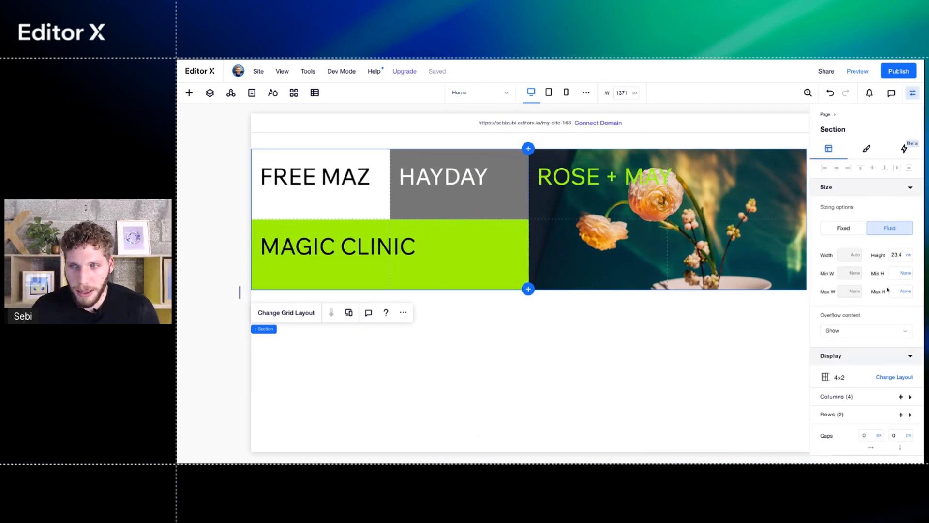
text(30)
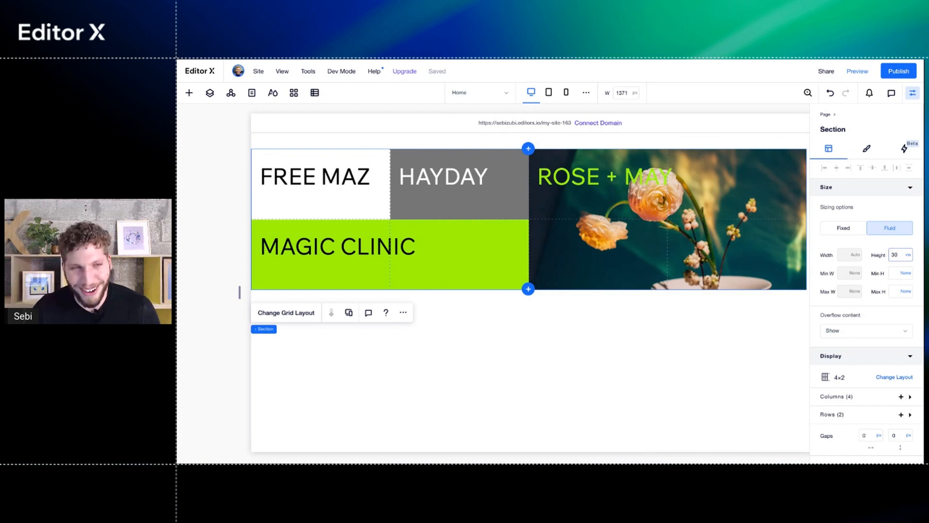
key(Return)
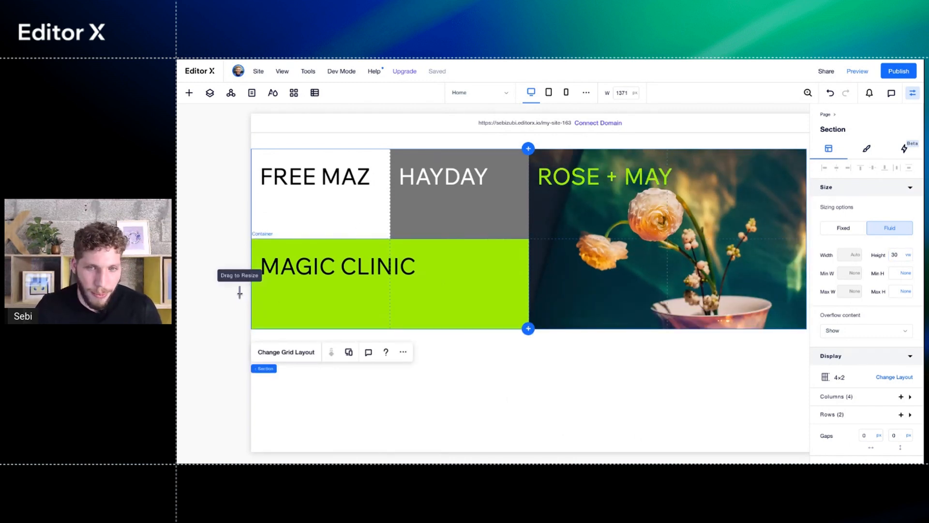
- Narrow the canvas to 1165 px to check how the section scales, and view the unit options for its height
drag(238, 293, 284, 293)
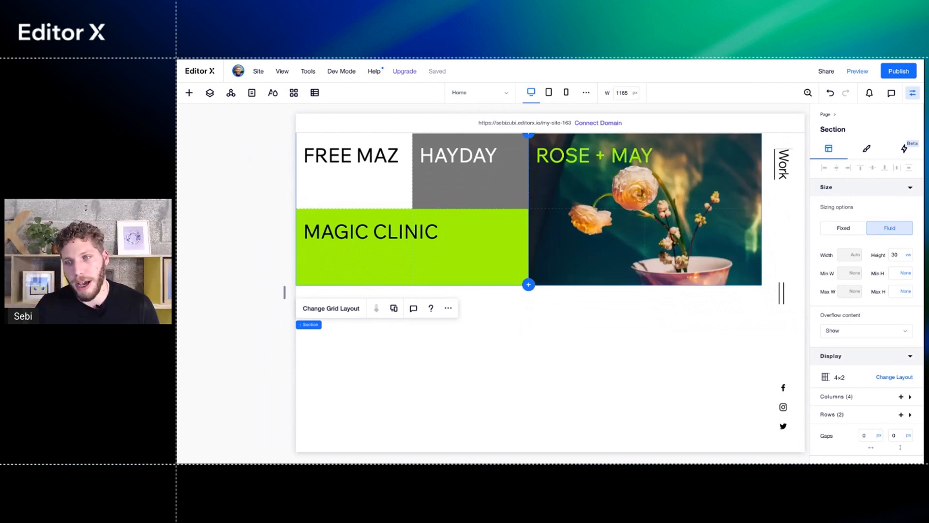
click(908, 260)
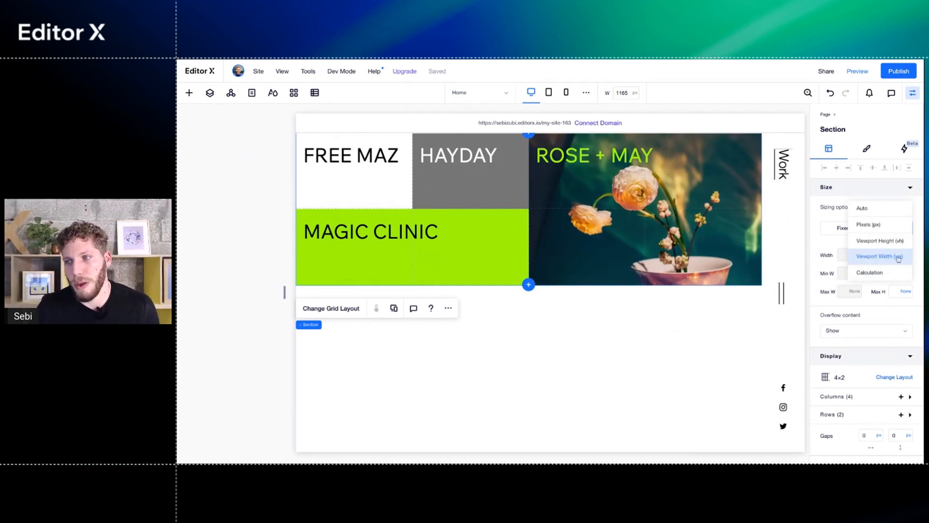
click(791, 229)
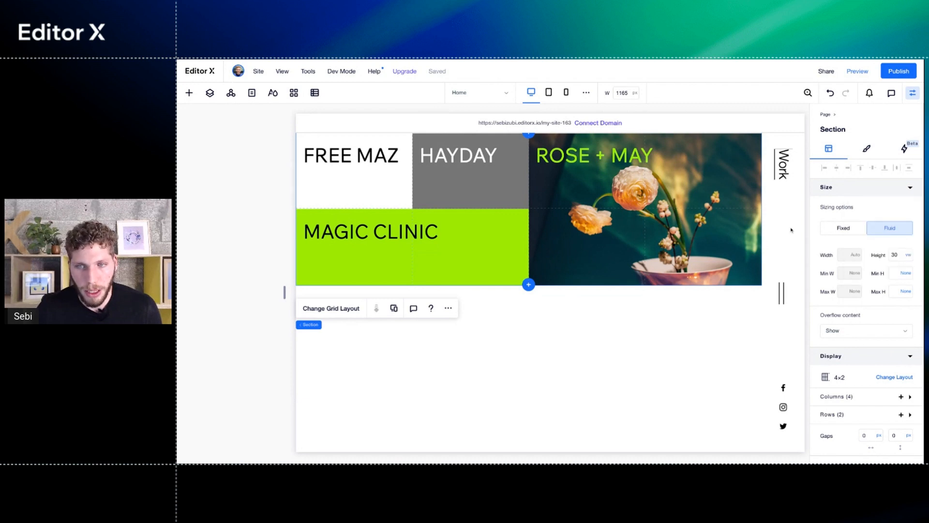
- Narrow the canvas to the tablet breakpoint at 751 px and switch the collaborations section's grid layout to 2x4
scroll(602, 342, up, 1)
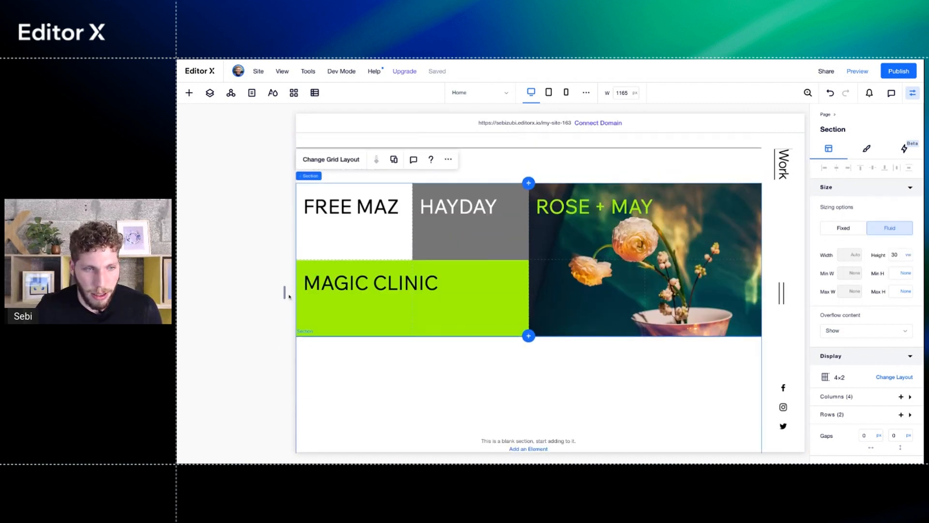
drag(285, 293, 375, 293)
scroll(482, 241, up, 1)
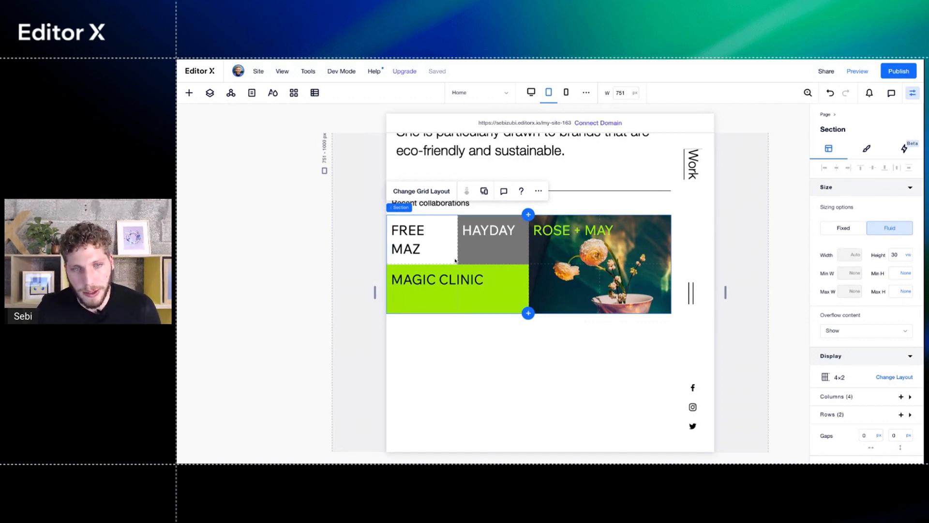
click(432, 193)
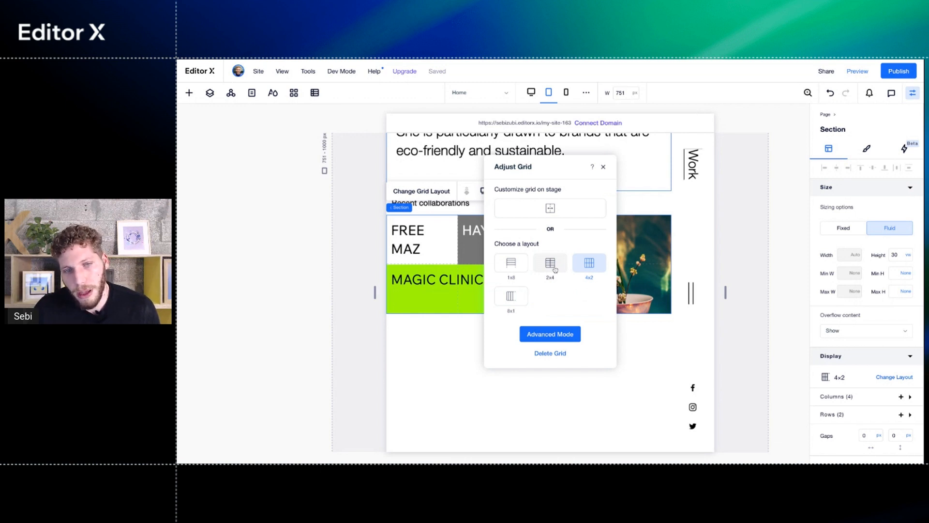
click(555, 269)
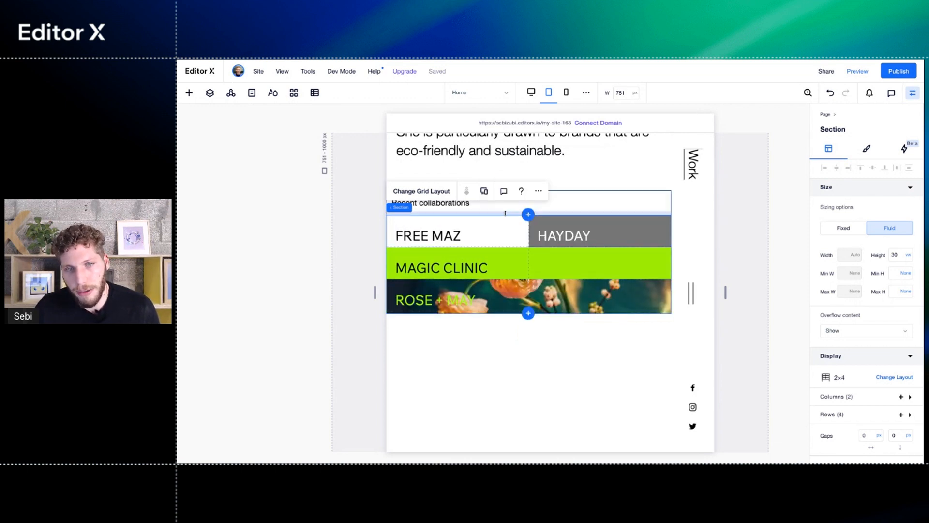
- Set the collaborations section's height to 500 px at the tablet breakpoint
click(900, 257)
text(500px)
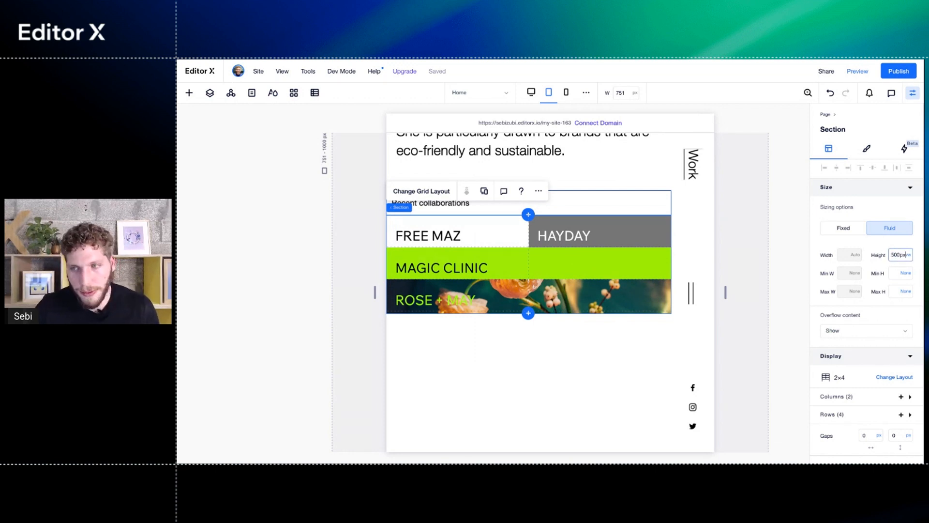
key(Return)
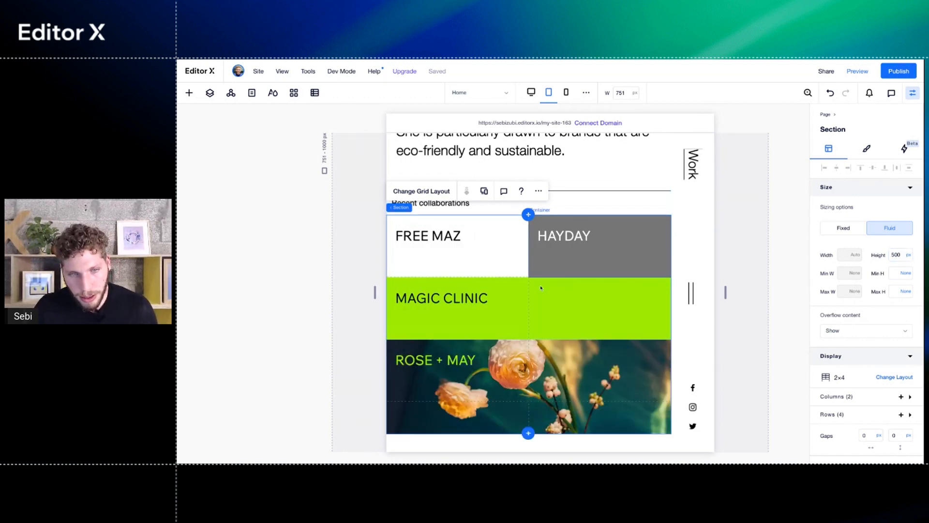
scroll(542, 300, down, 2)
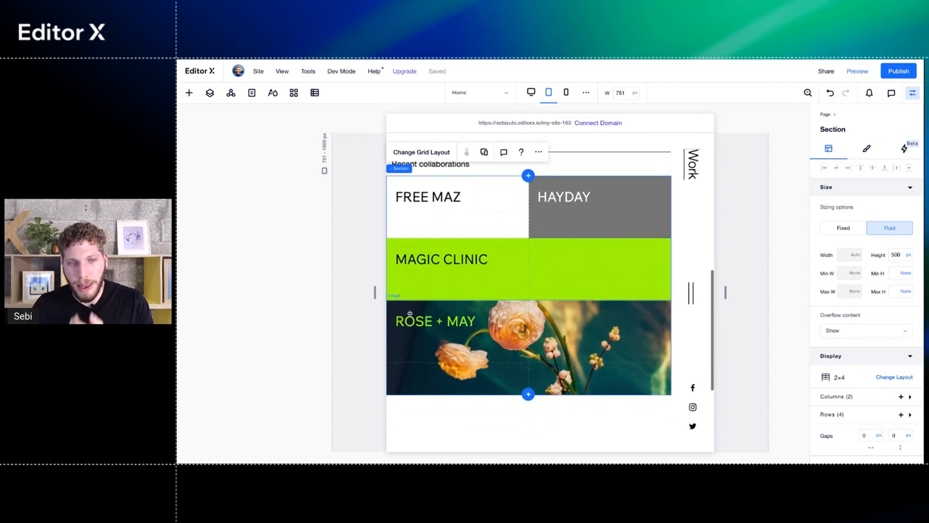
- Widen the canvas to 1149 px to return to the desktop breakpoint and its 4x2 collaborations grid
click(375, 292)
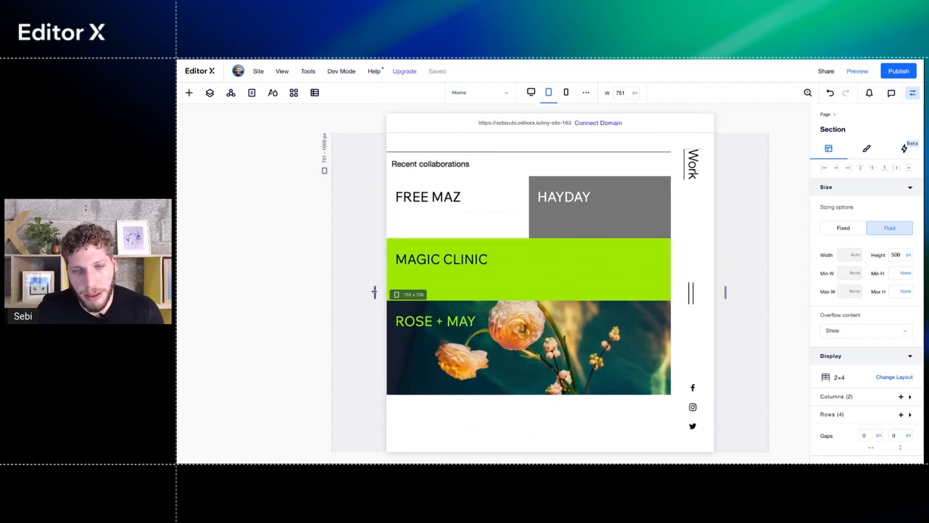
drag(374, 292, 288, 292)
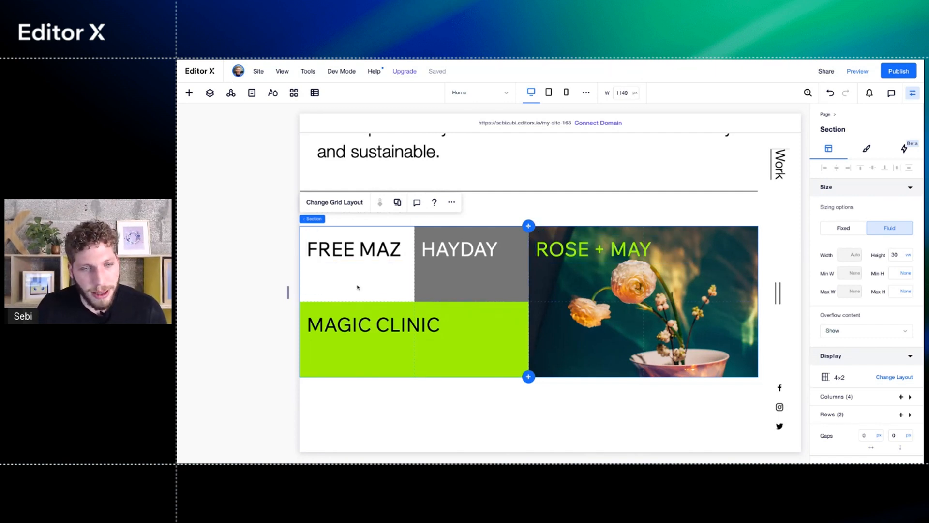
scroll(358, 284, down, 1)
scroll(357, 284, down, 2)
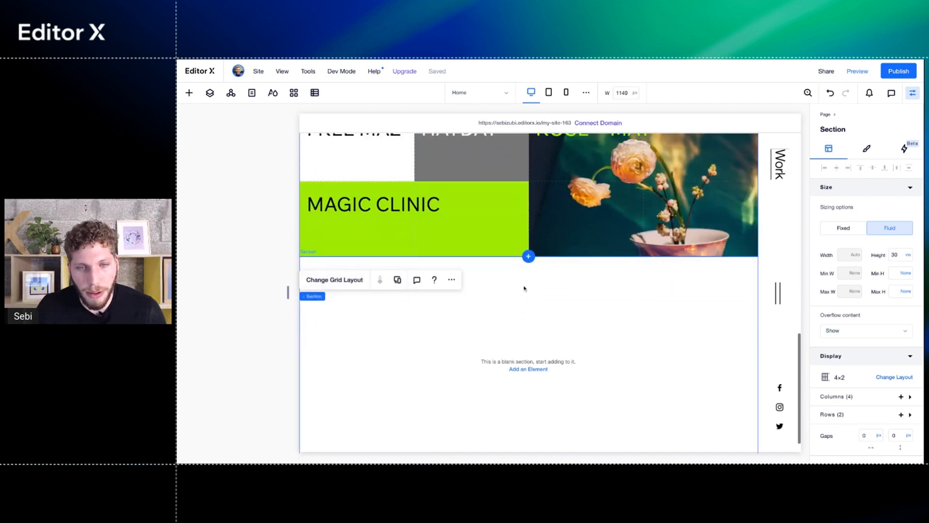
- Add the Latest designs - Abstract section from the Sam Milo asset library below the collaborations grid
click(190, 93)
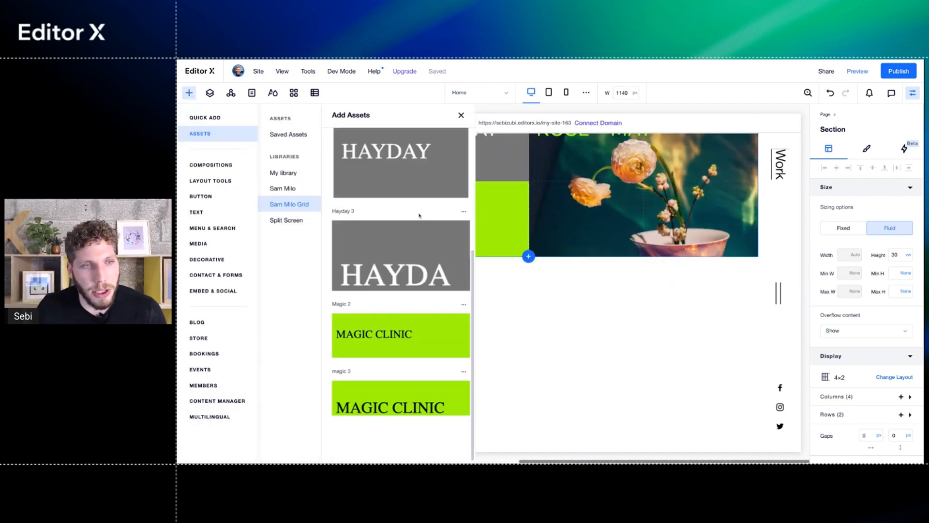
click(294, 190)
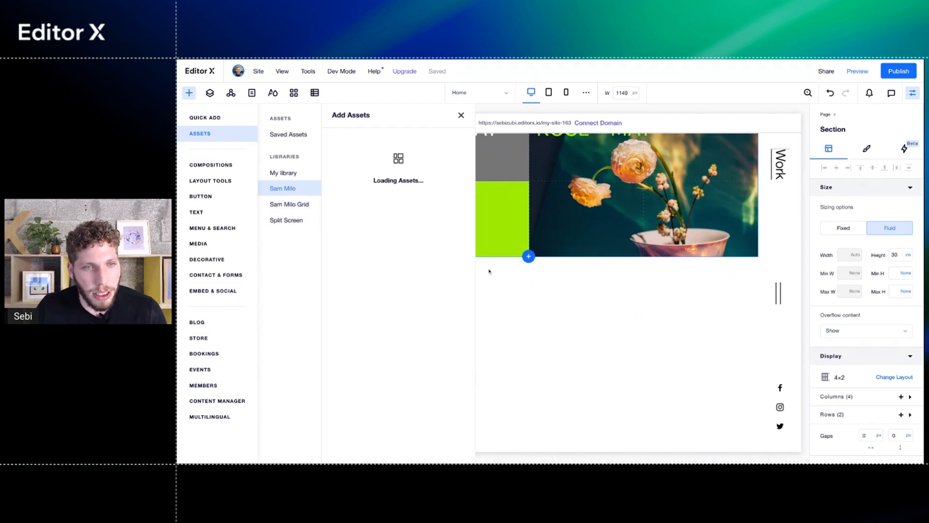
scroll(417, 324, down, 2)
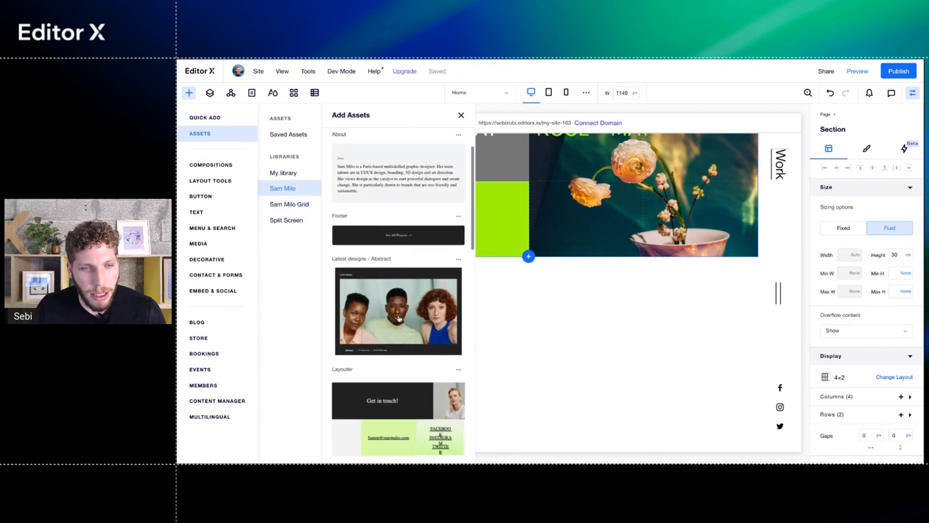
click(403, 317)
scroll(589, 348, down, 3)
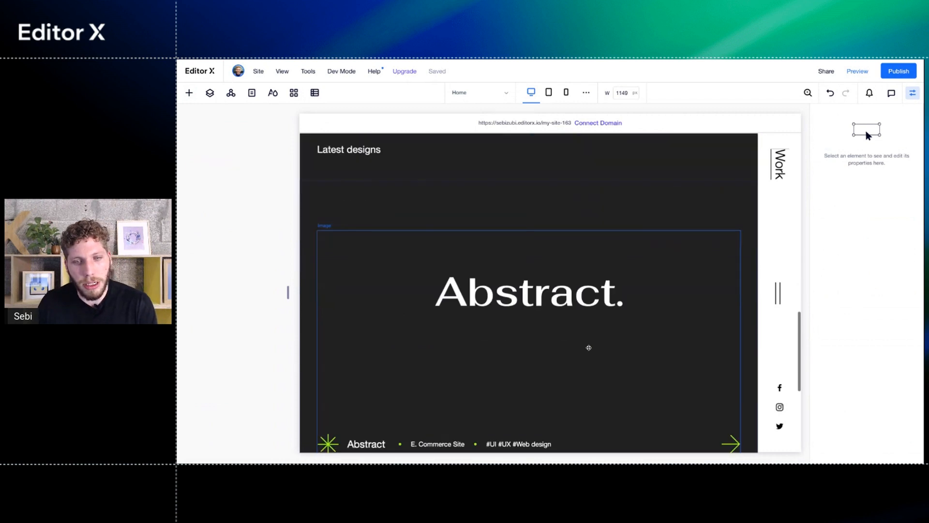
scroll(519, 161, up, 2)
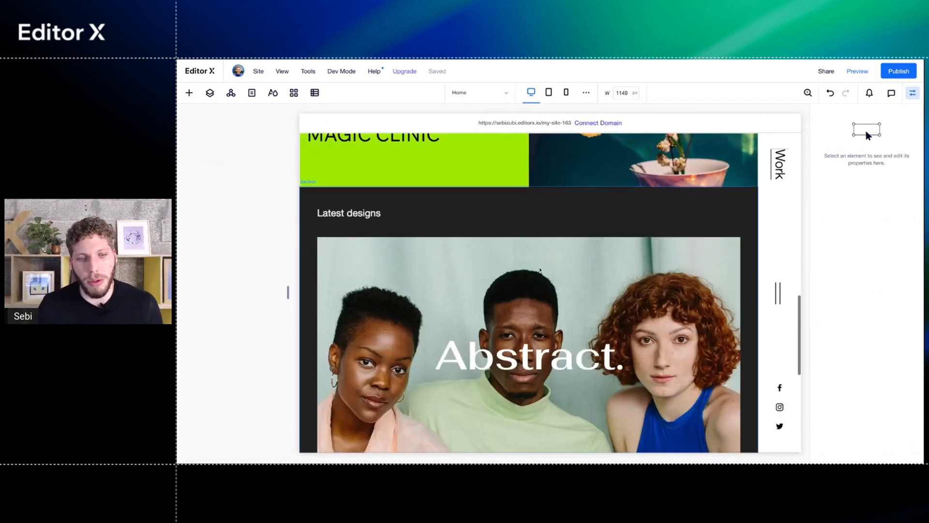
scroll(539, 271, down, 1)
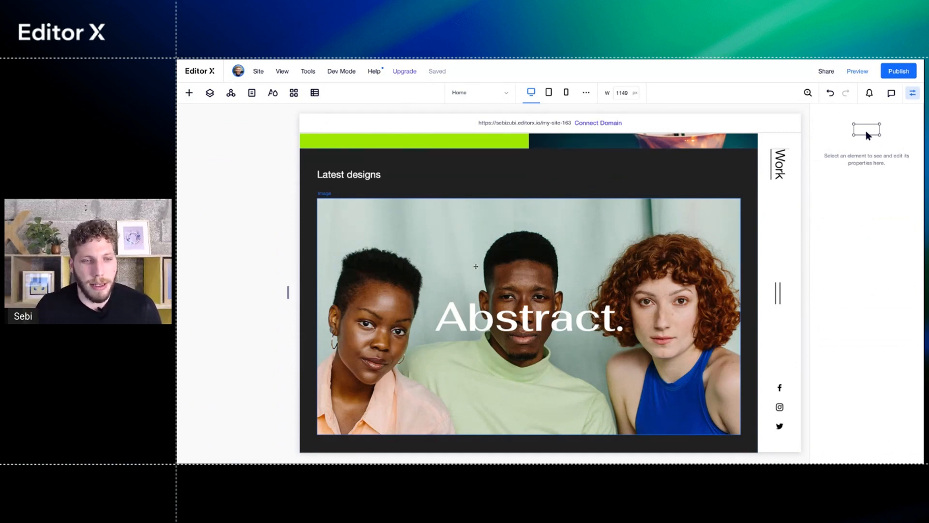
- Widen the canvas to 1339 px and move the Latest designs image's focal point slightly lower
drag(288, 292, 247, 293)
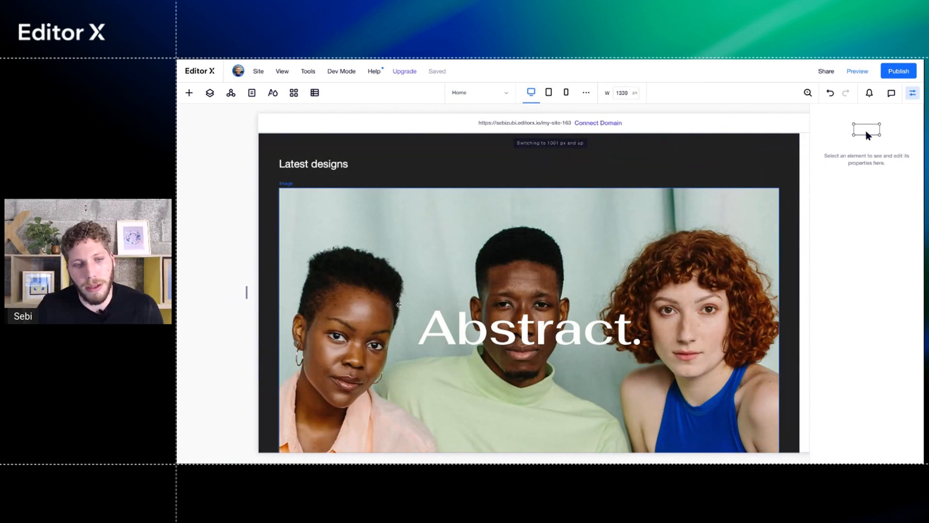
scroll(472, 249, down, 1)
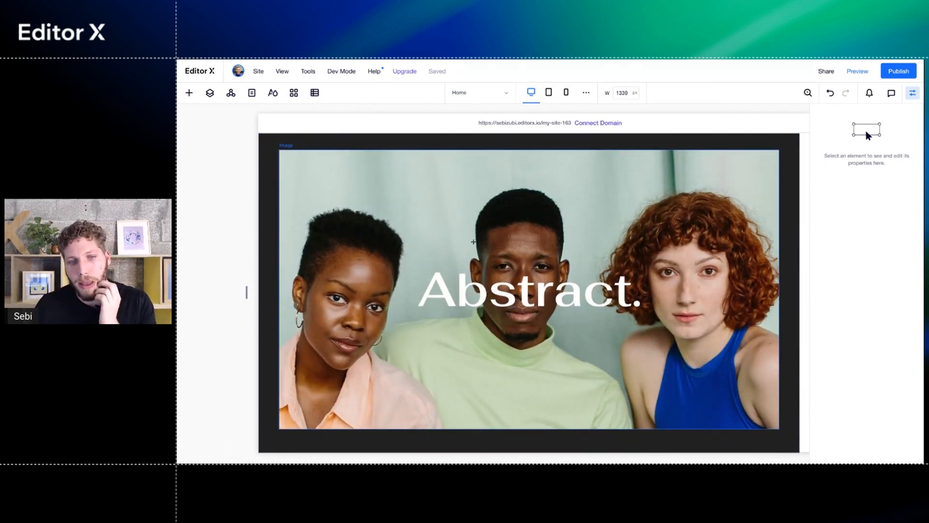
click(473, 242)
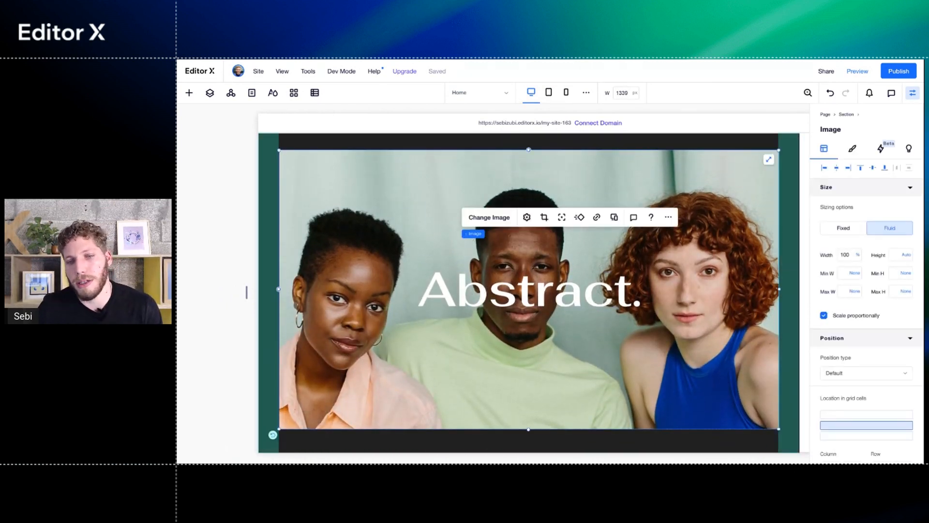
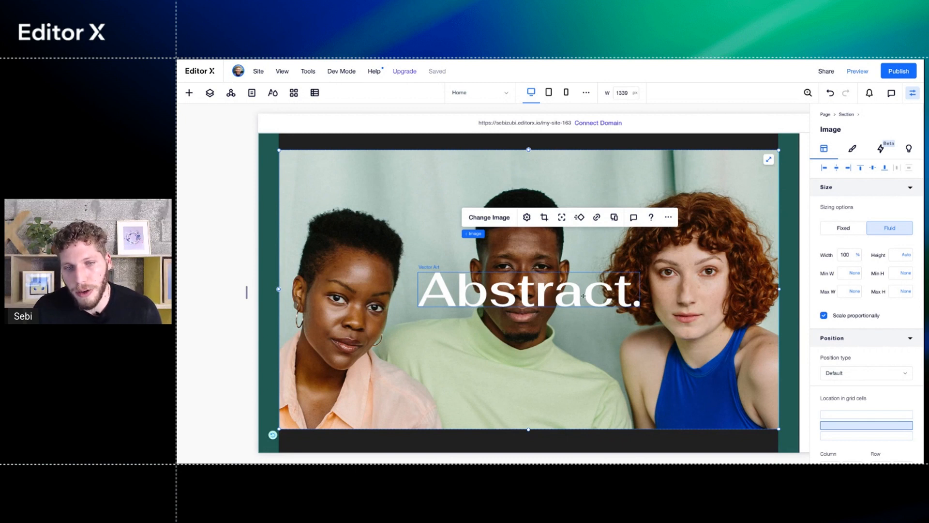
click(562, 218)
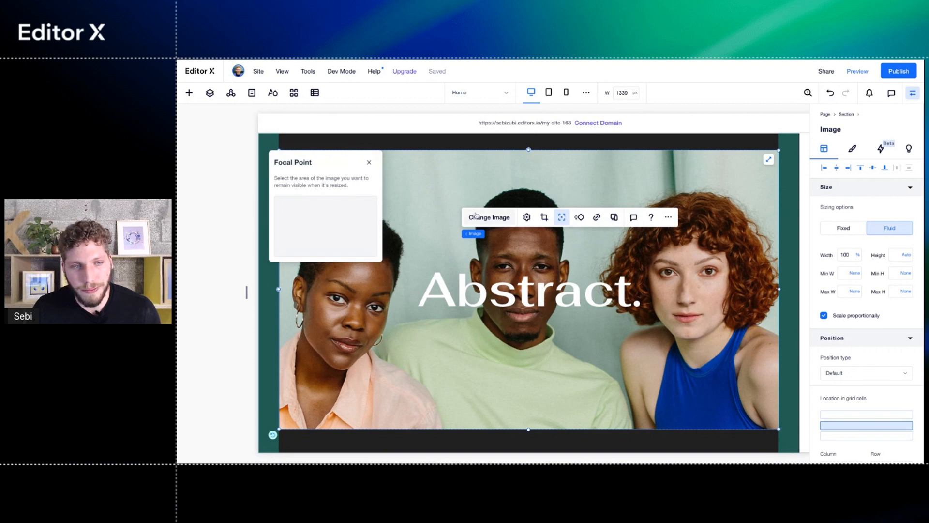
drag(316, 164, 331, 164)
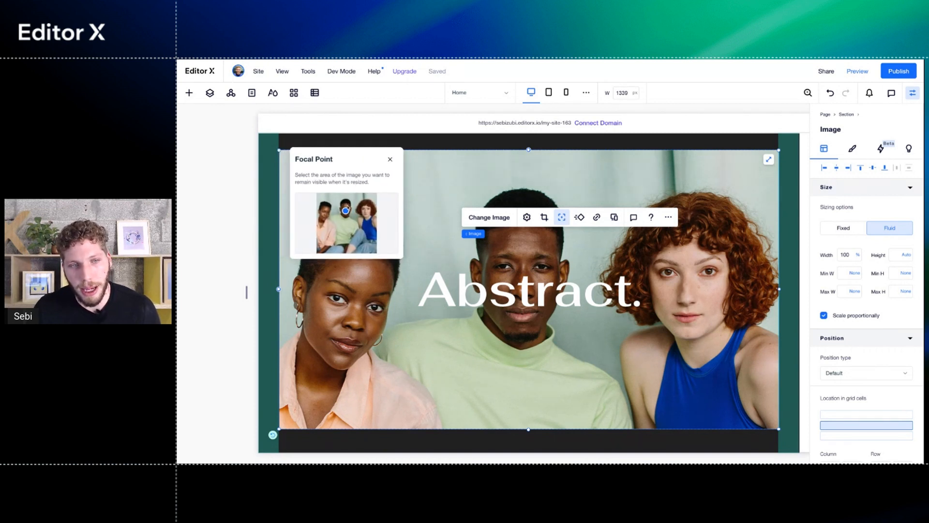
drag(346, 212, 346, 216)
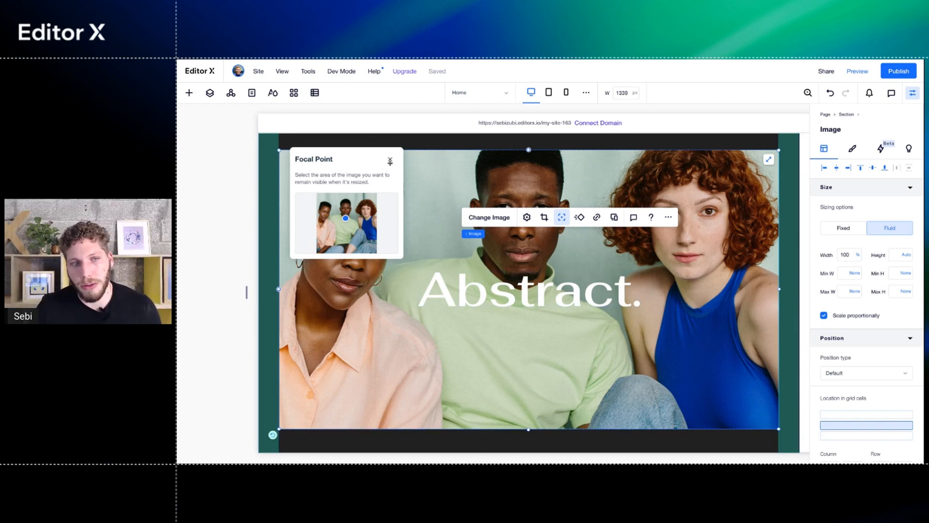
click(525, 268)
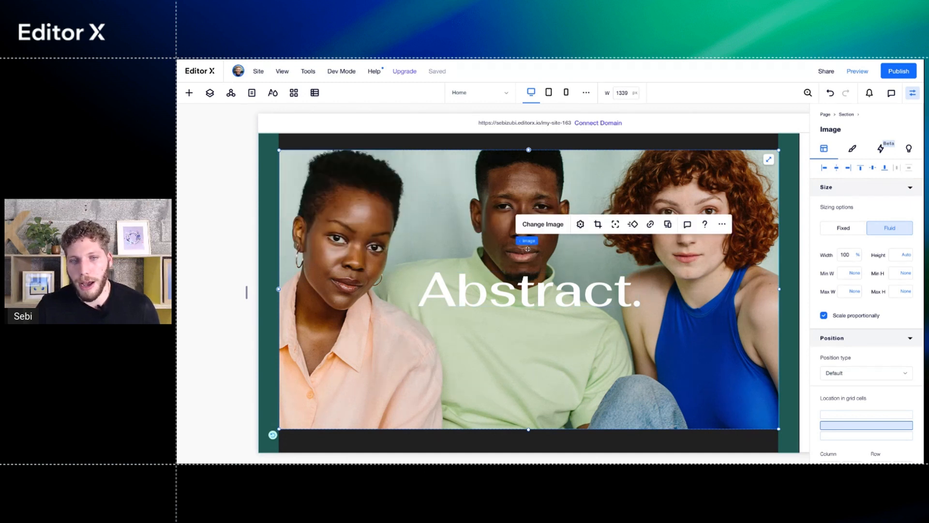
- Set the Latest designs image's scroll behavior to Parallax in its image settings
click(698, 303)
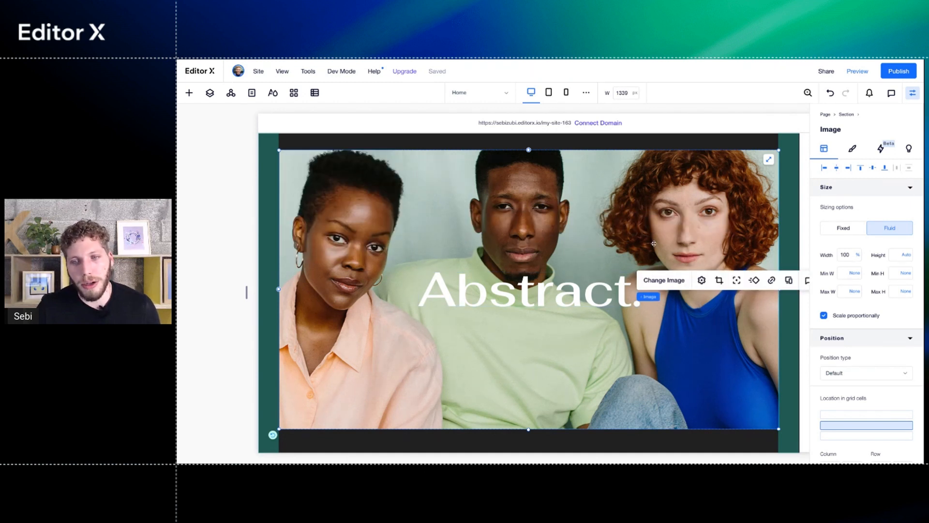
click(701, 280)
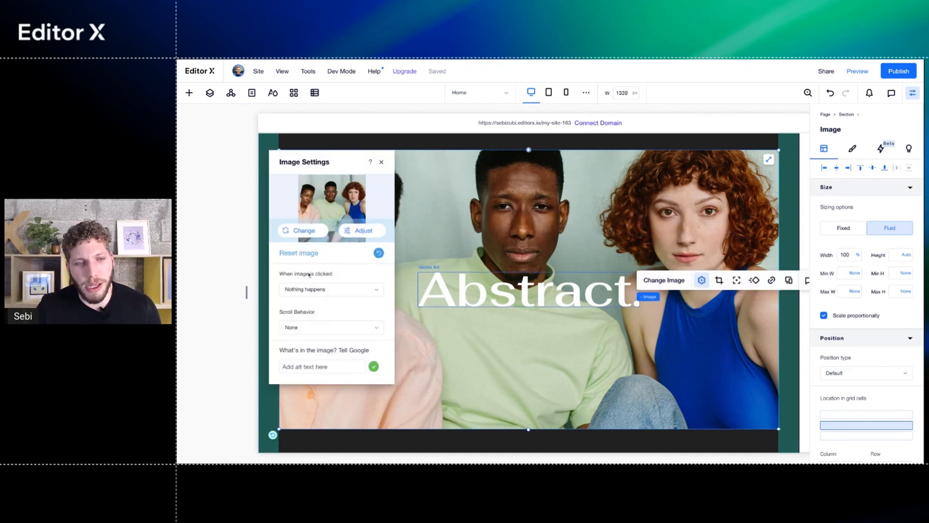
click(323, 329)
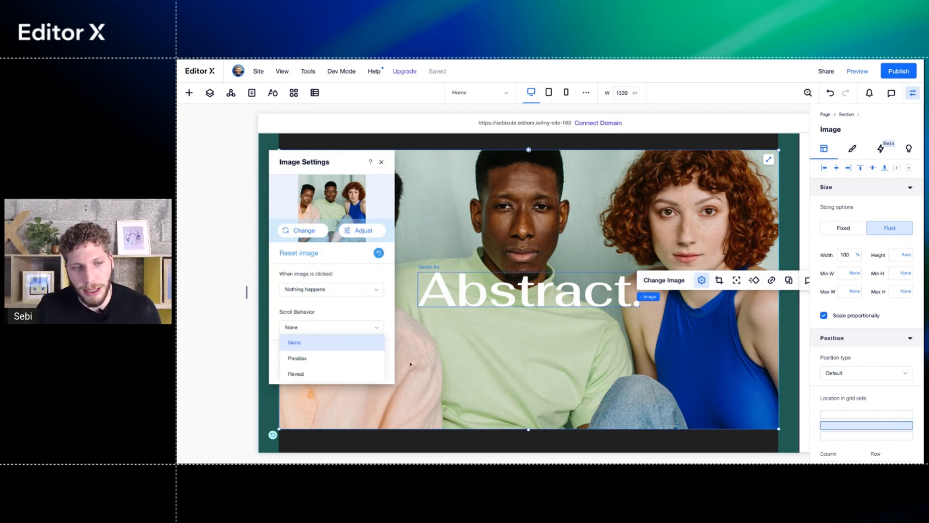
click(348, 358)
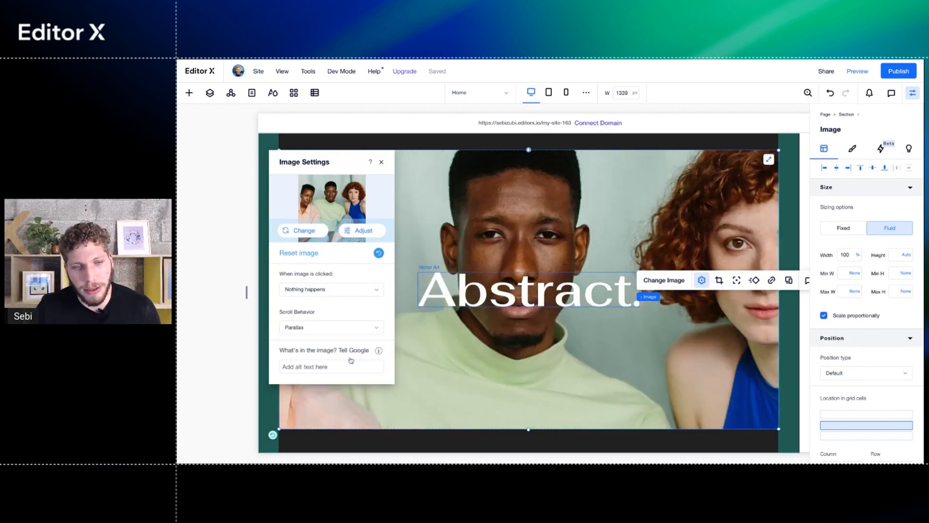
click(381, 163)
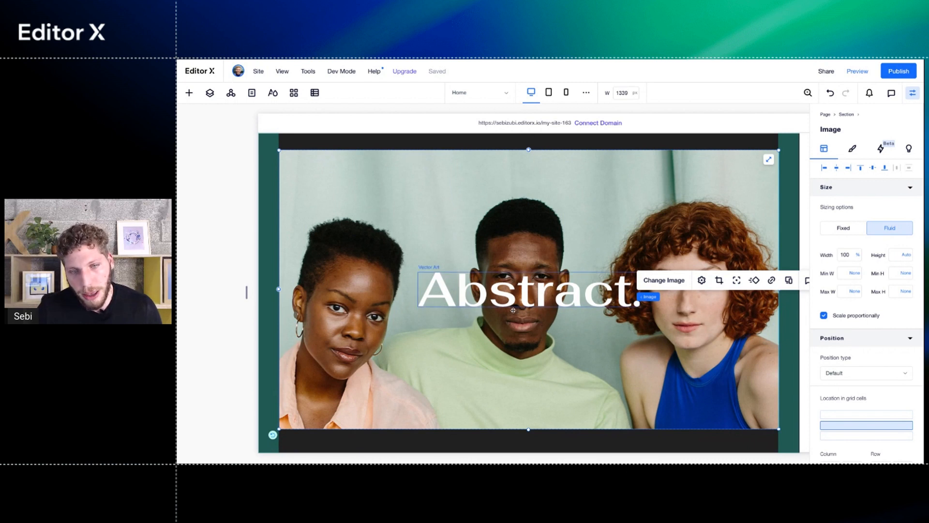
- Preview the site and examine the parallax effect on the Latest designs image, and return to editing
click(856, 71)
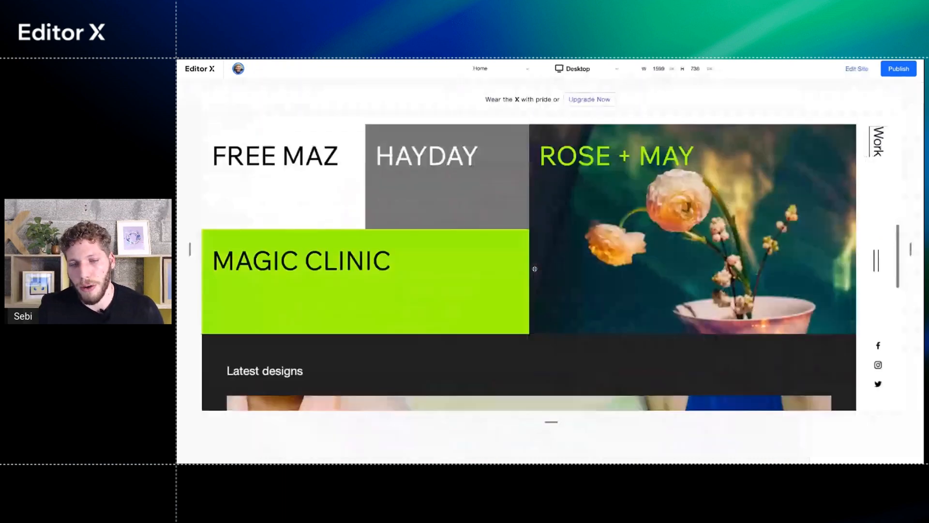
scroll(535, 269, down, 4)
scroll(535, 269, up, 4)
scroll(535, 268, up, 5)
scroll(535, 269, down, 10)
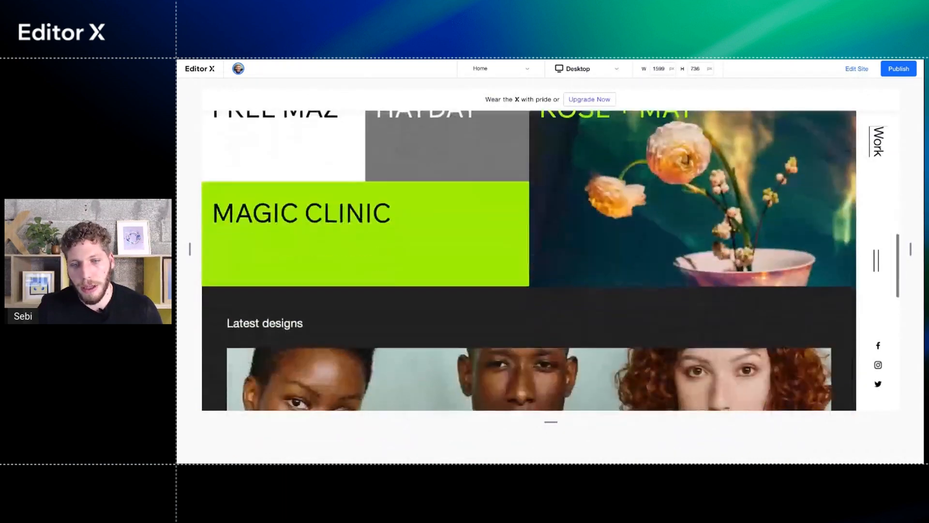
scroll(535, 269, down, 3)
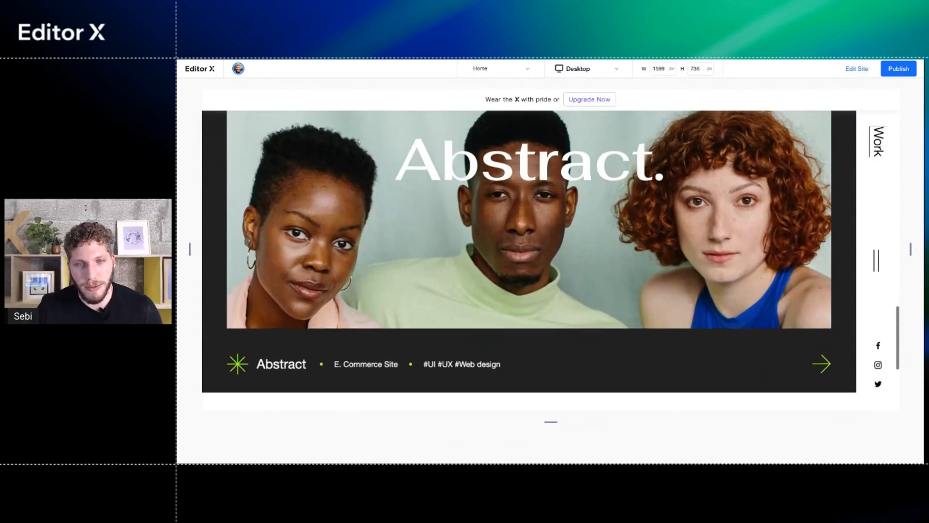
scroll(534, 269, up, 2)
scroll(535, 269, up, 3)
scroll(534, 269, down, 2)
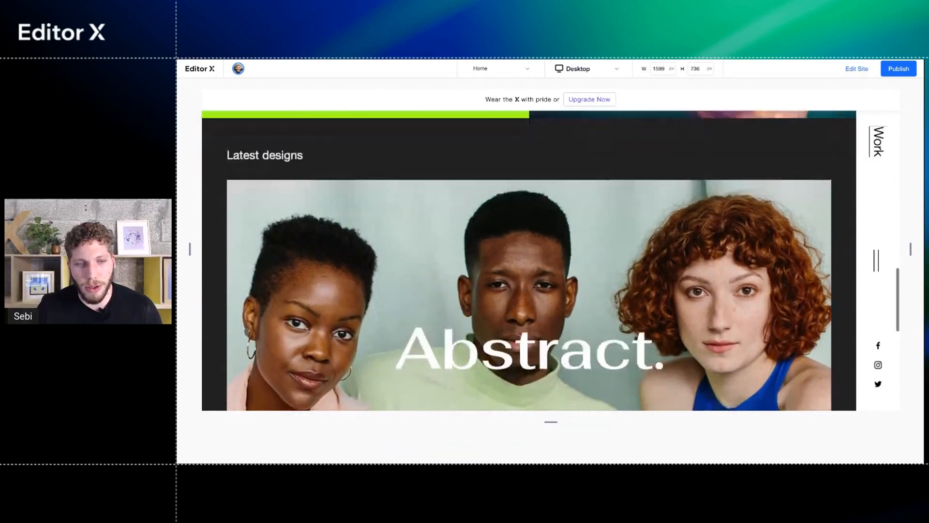
scroll(535, 269, down, 1)
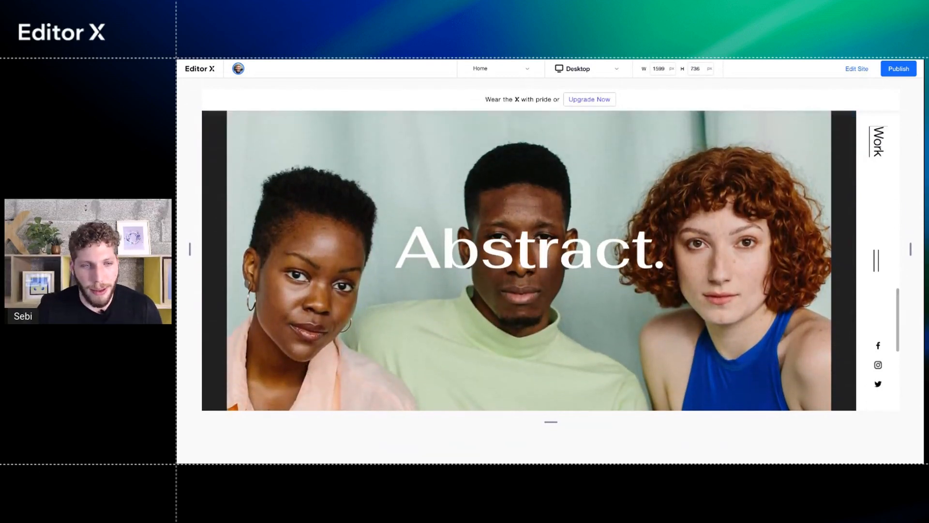
click(856, 69)
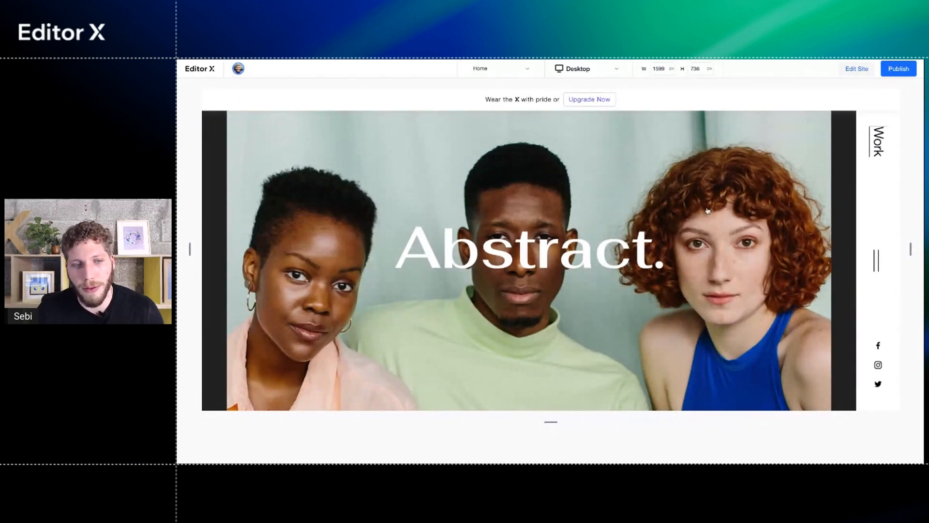
- Dismiss the publish prompt and add the Repeaters asset from the Sam Milo library to the blank section below Abstract
scroll(540, 363, down, 1)
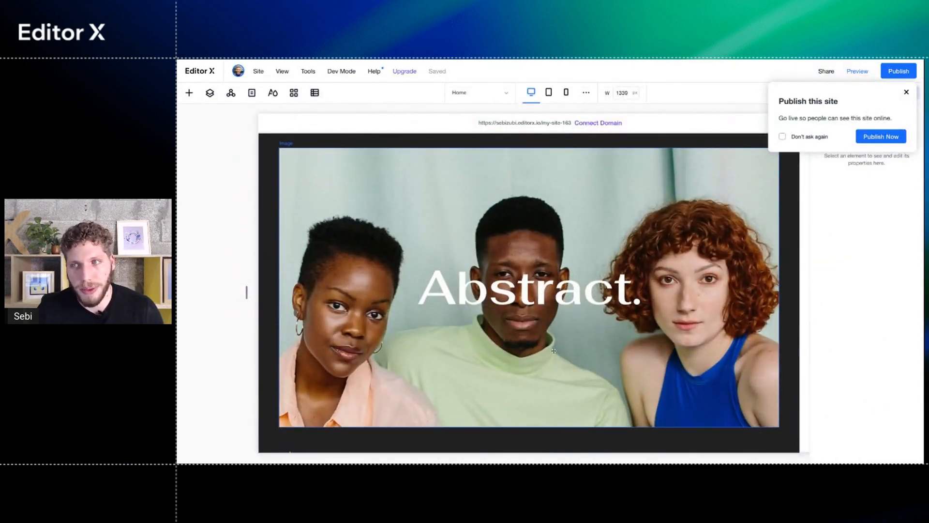
click(907, 92)
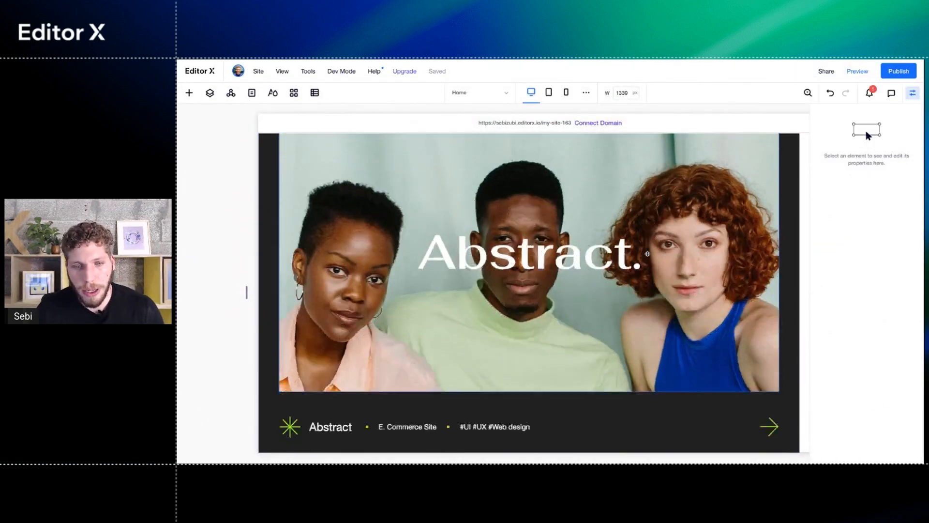
scroll(647, 251, down, 4)
click(483, 330)
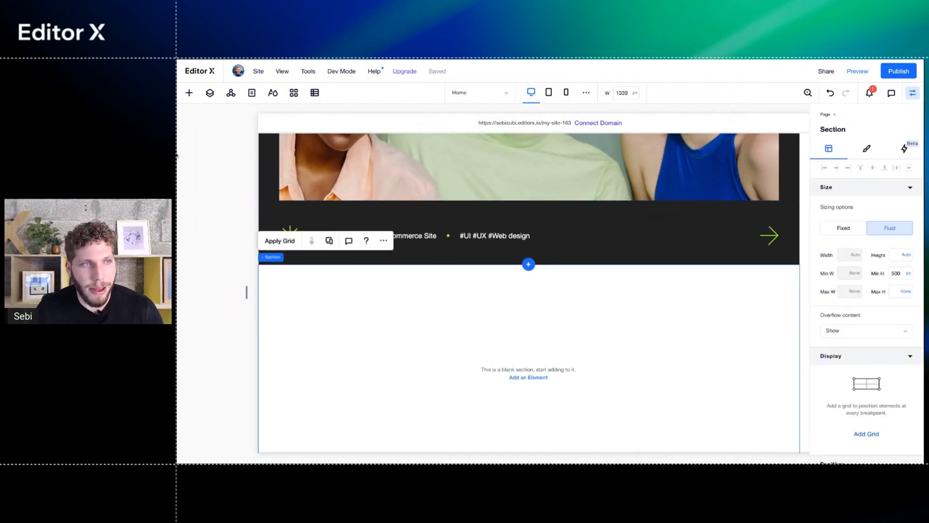
click(189, 93)
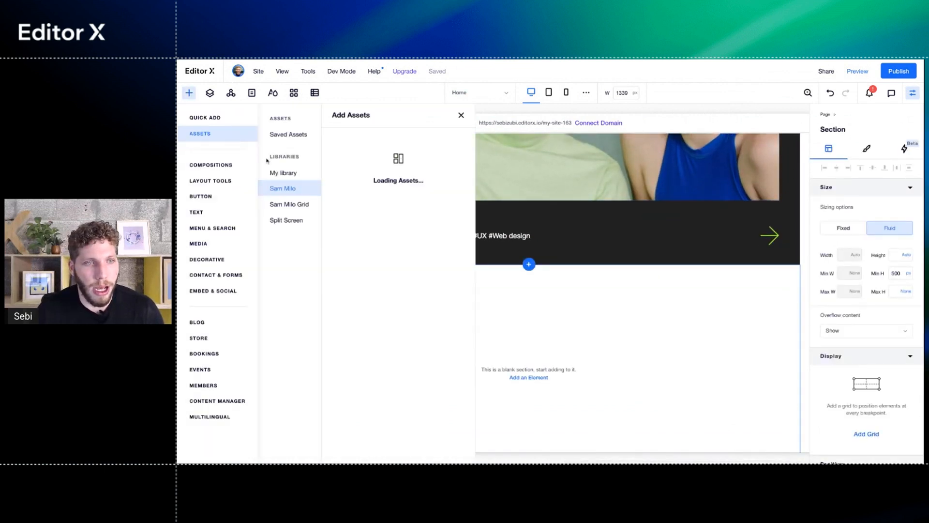
scroll(385, 298, down, 9)
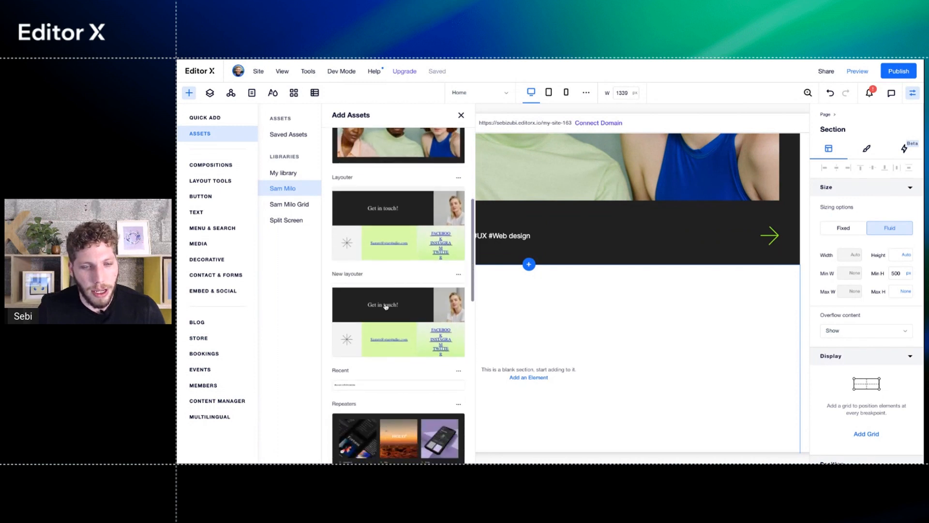
scroll(385, 298, down, 1)
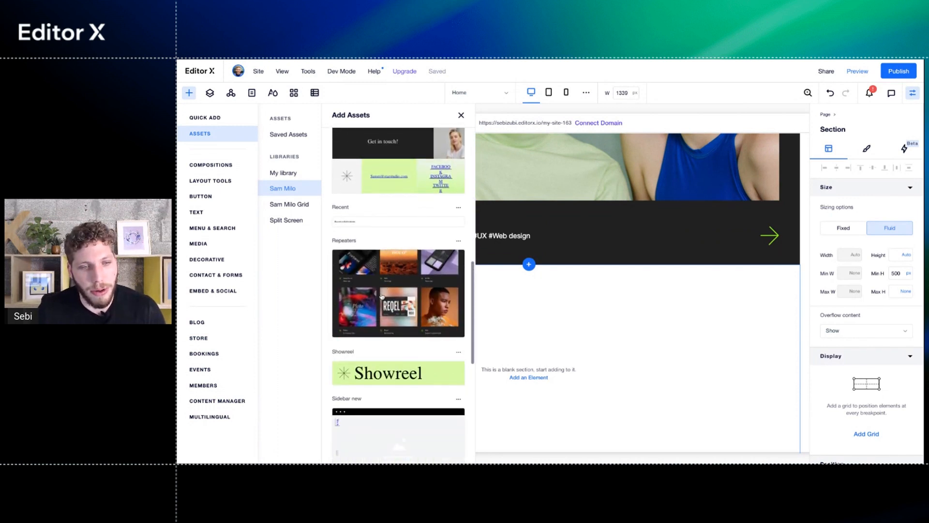
click(382, 297)
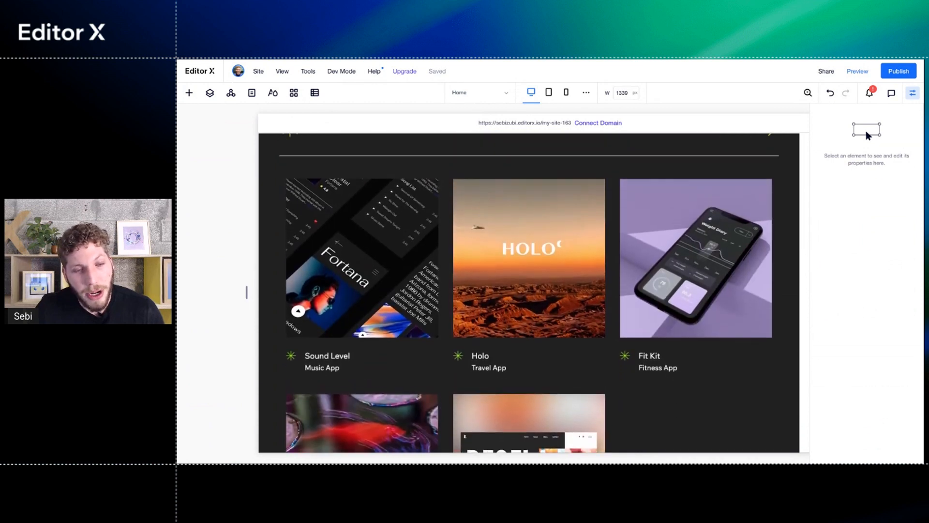
- Try shortening the Sound Level image inside the repeater's first item, and undo the resize
click(444, 339)
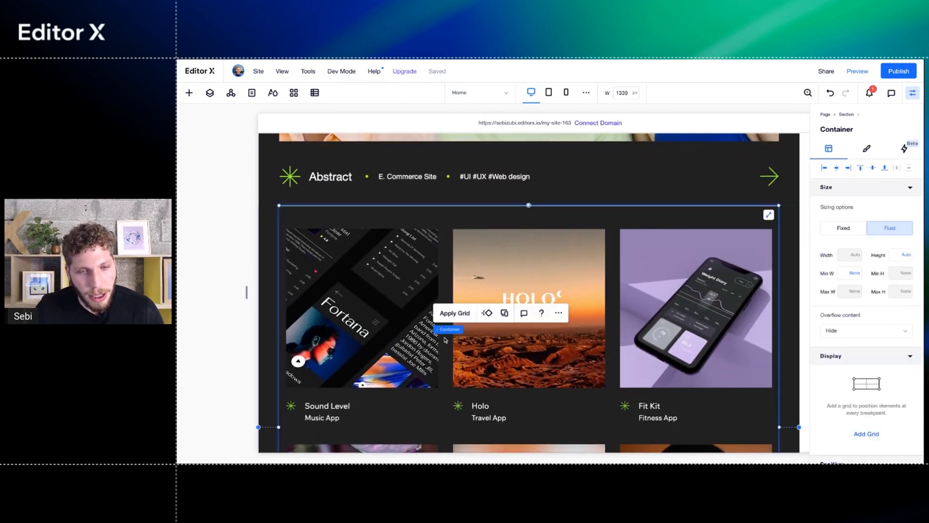
click(420, 353)
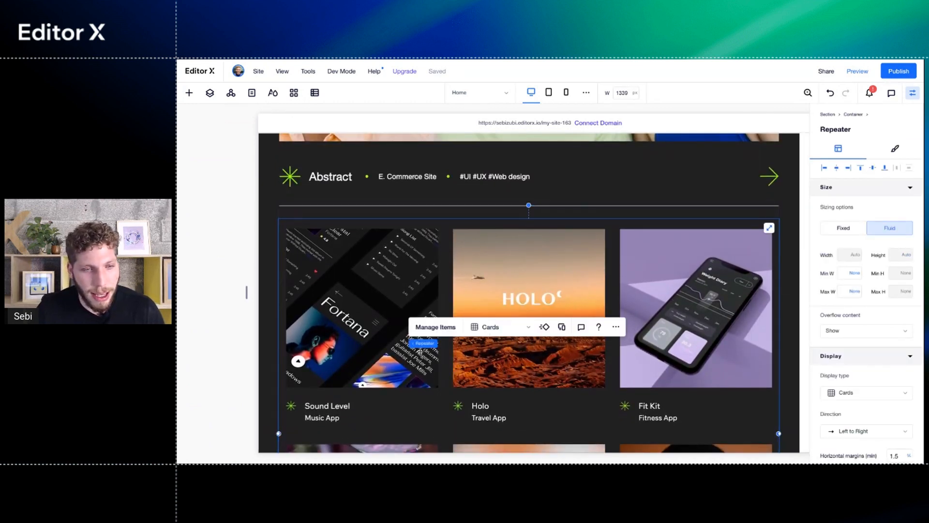
click(378, 366)
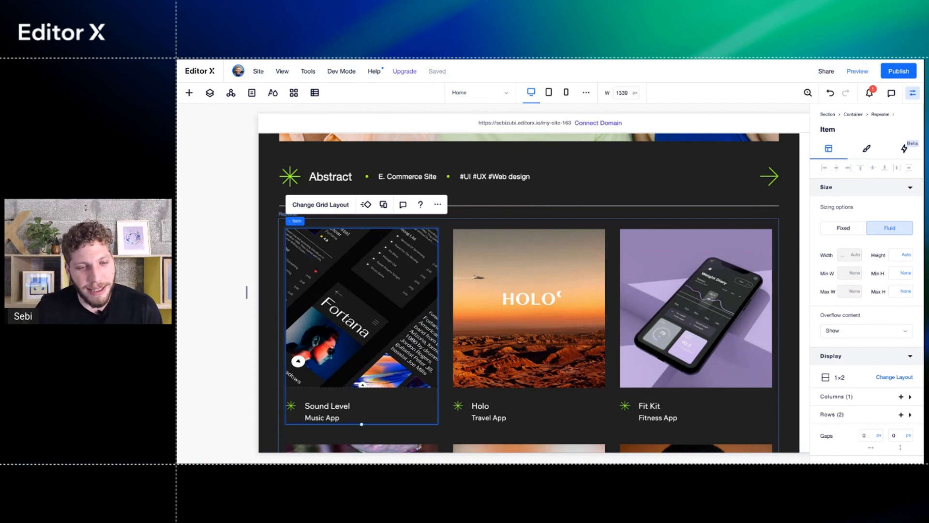
click(374, 385)
drag(362, 386, 369, 279)
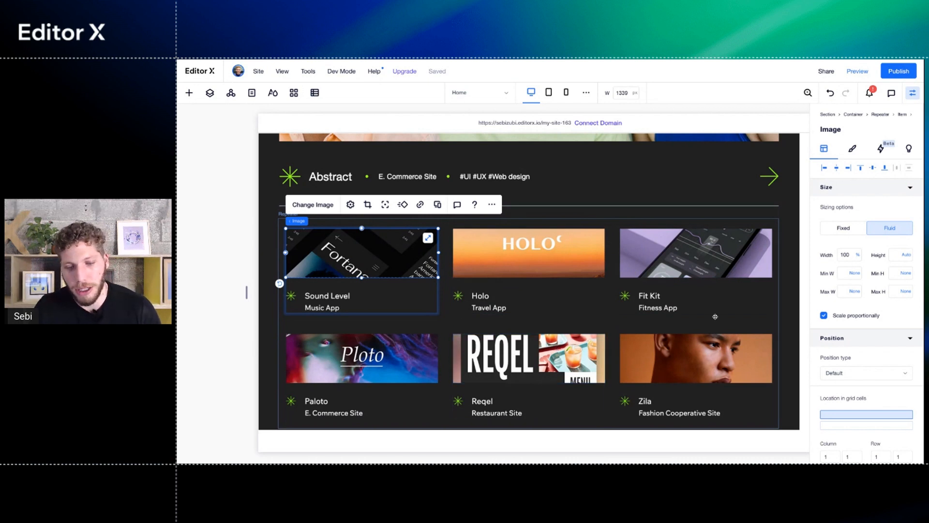
key(ctrl+z)
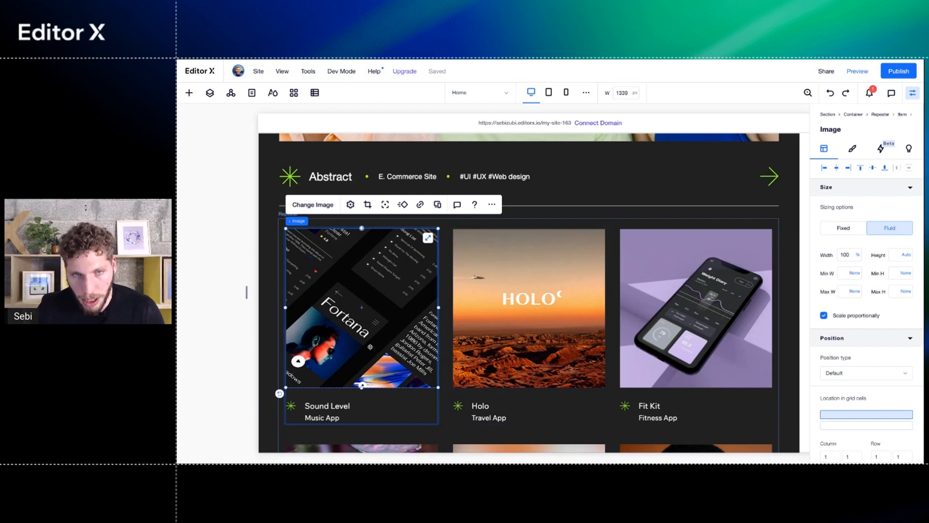
- Examine all project items in the repeater and the Content Manager introduction for managing dynamic content
scroll(662, 366, down, 5)
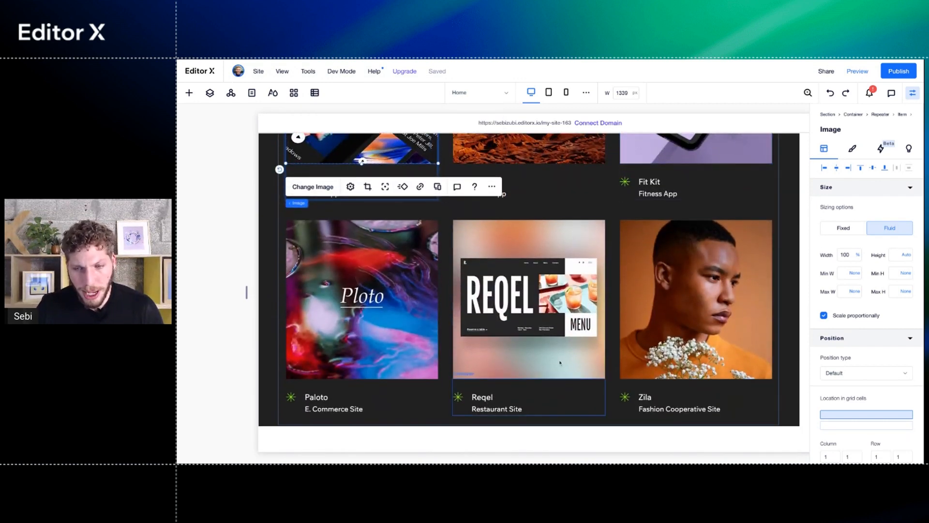
scroll(564, 331, up, 8)
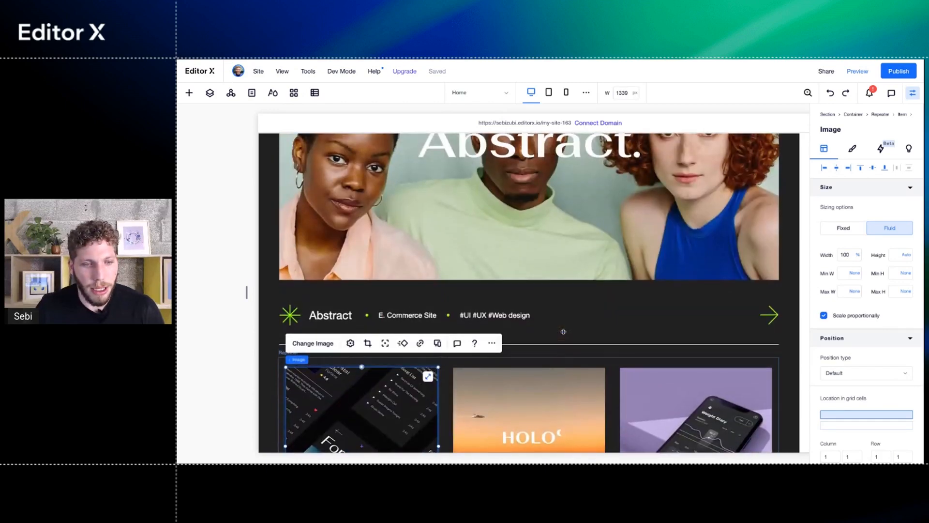
scroll(563, 332, down, 3)
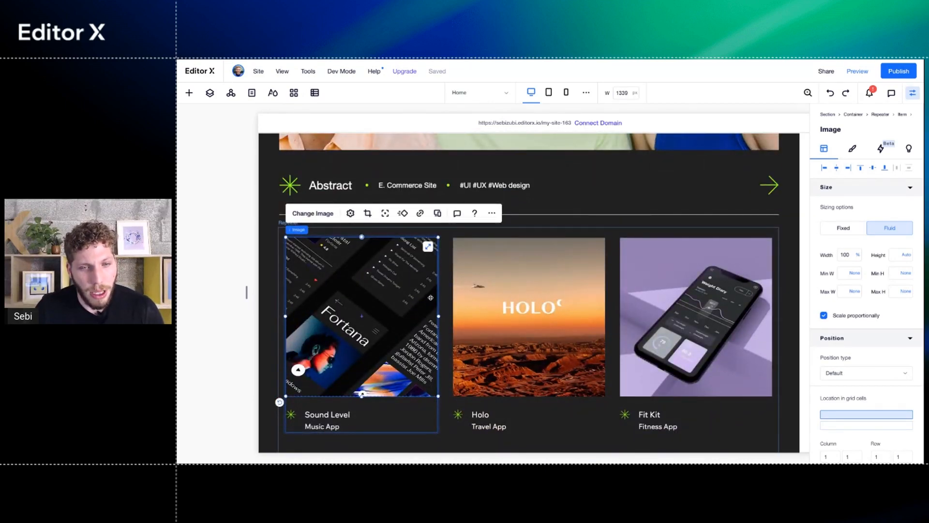
click(315, 92)
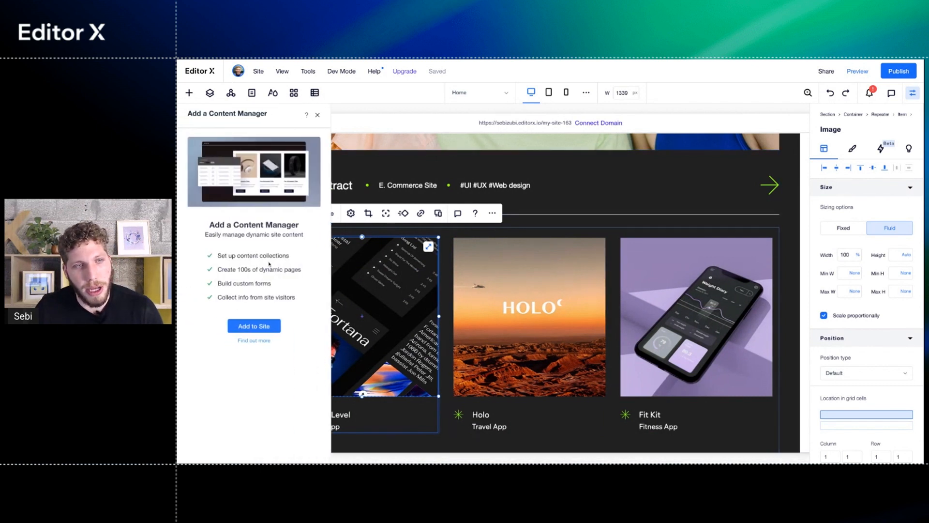
click(318, 114)
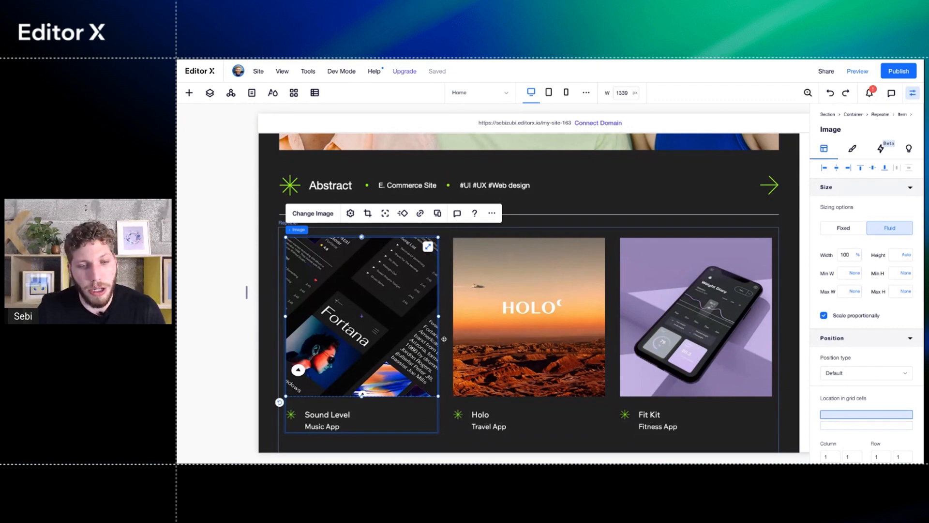
scroll(445, 338, down, 3)
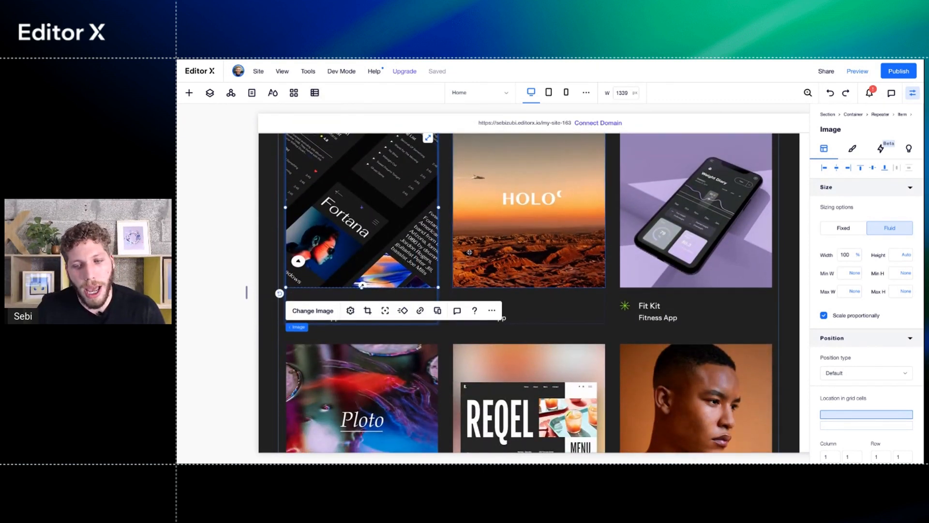
scroll(506, 303, down, 2)
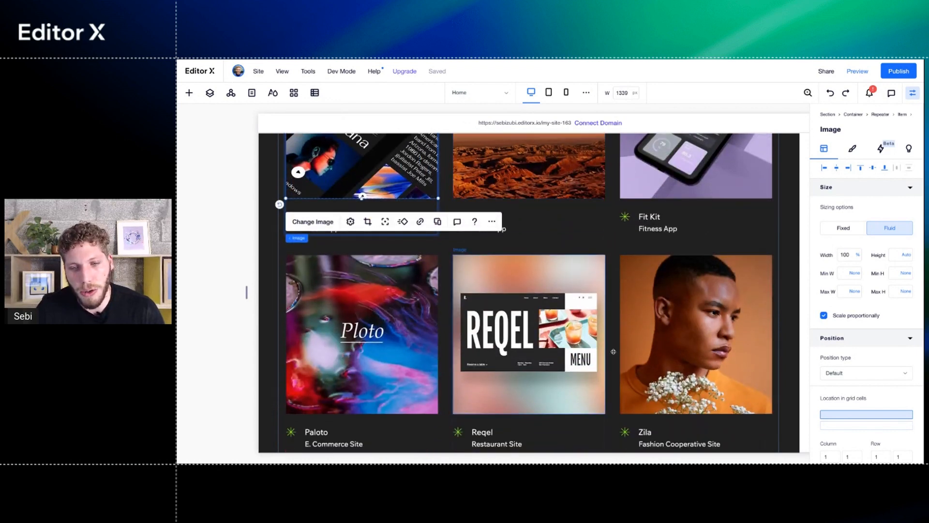
scroll(564, 380, up, 4)
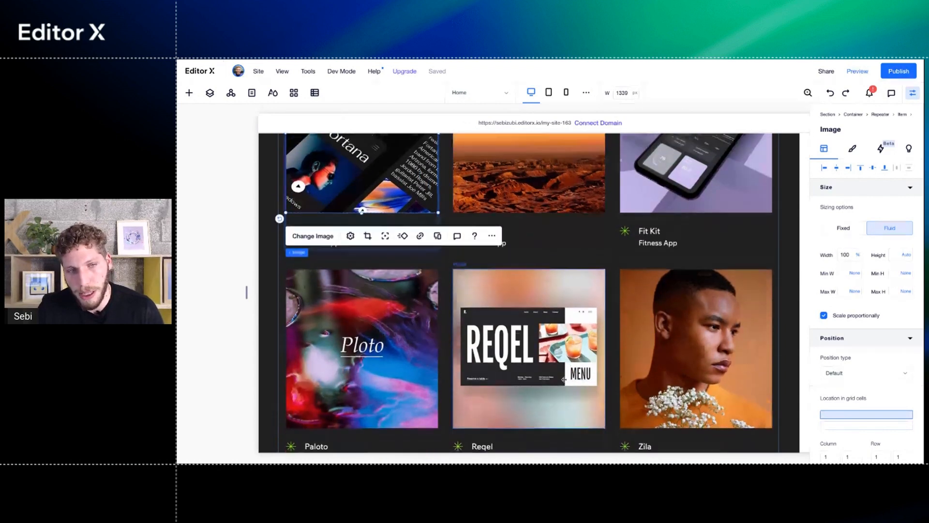
scroll(564, 379, up, 2)
- Select the projects repeater and review its display type options and its margin and items-per-row settings
click(448, 272)
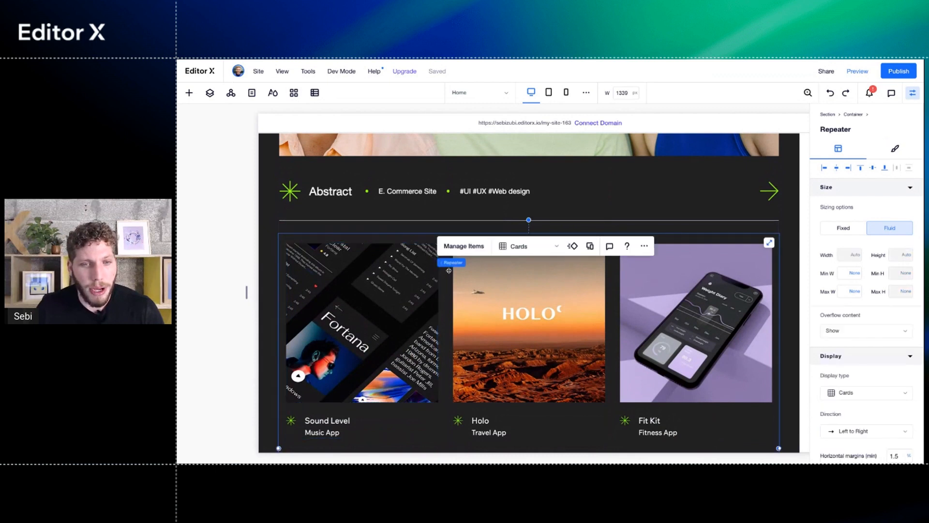
click(542, 249)
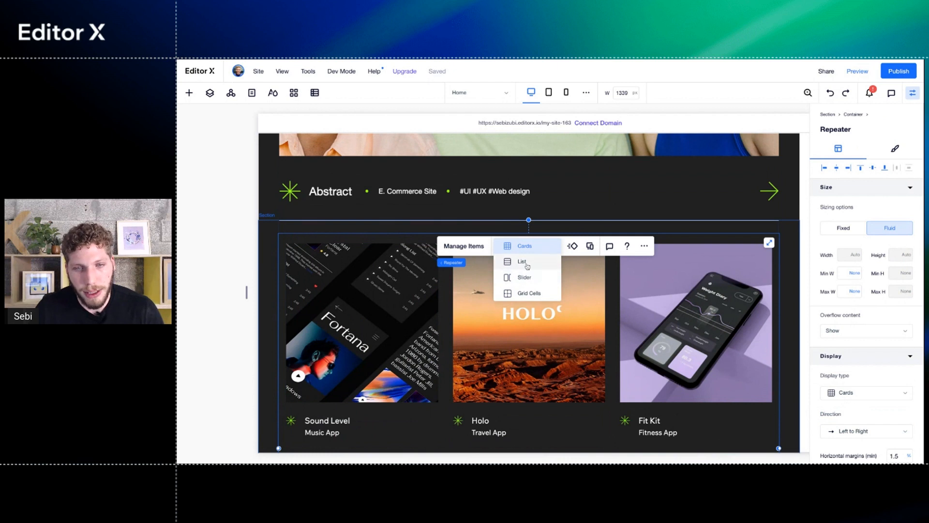
click(449, 307)
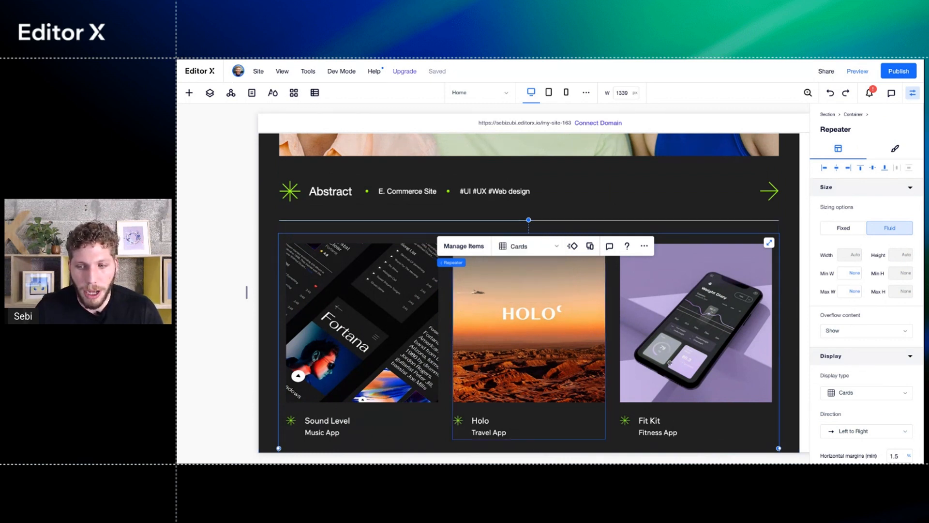
scroll(847, 384, down, 6)
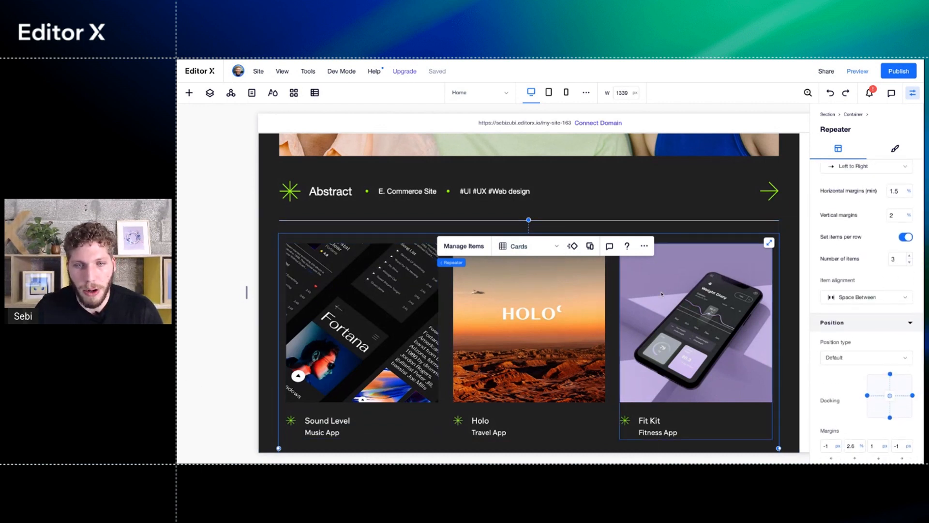
- Narrow the canvas to the tablet breakpoint, try 6 repeater items per row, set the number to 1, and check the layout
drag(246, 292, 370, 292)
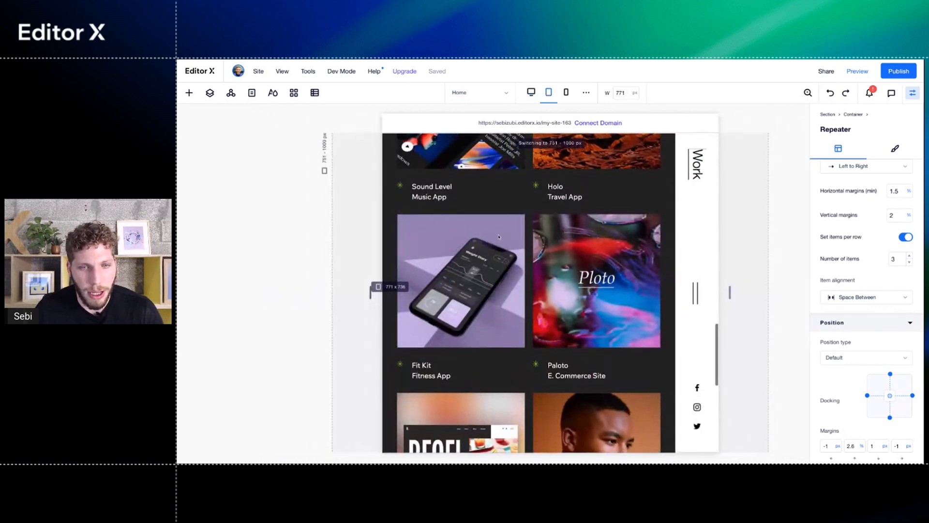
click(529, 209)
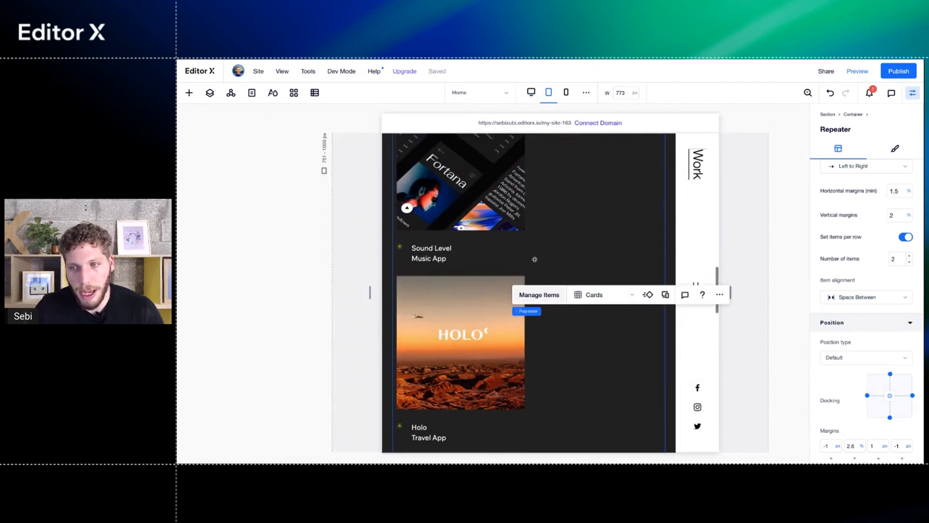
click(898, 260)
text(6)
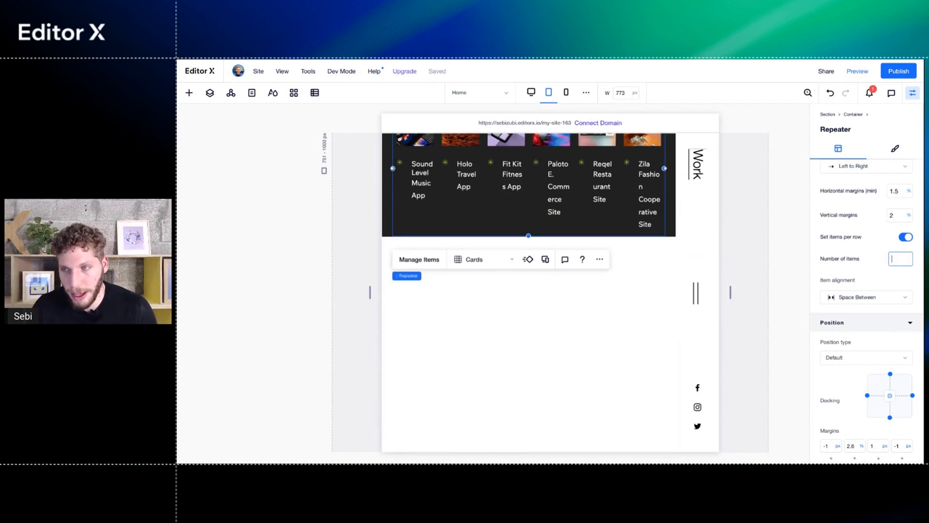
text(1)
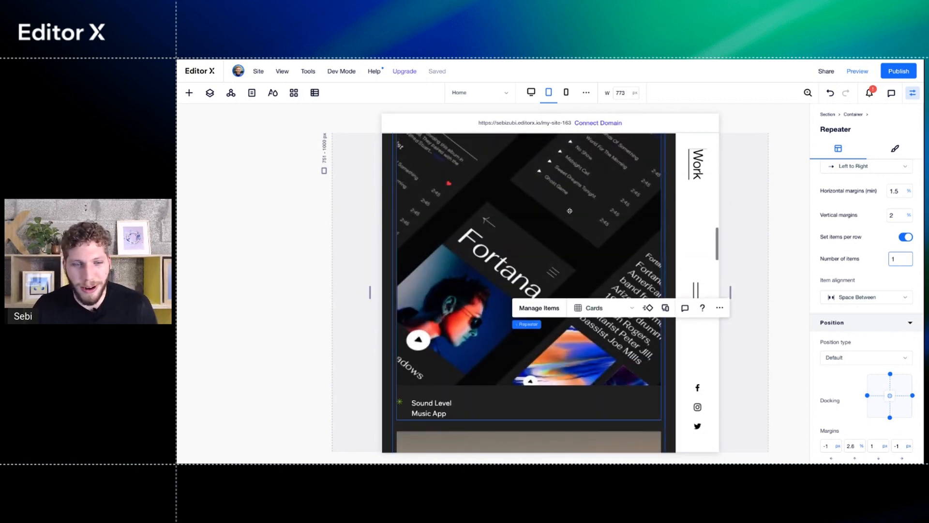
scroll(569, 211, up, 5)
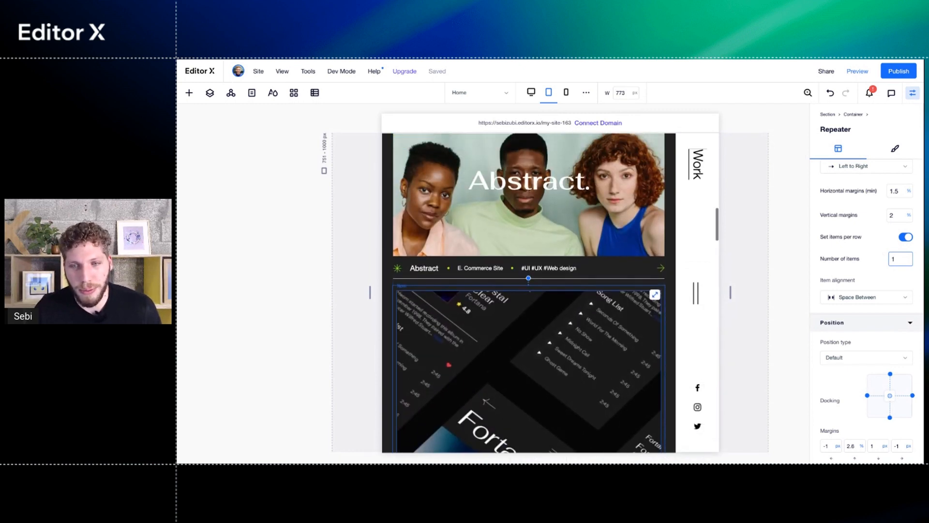
scroll(528, 293, down, 10)
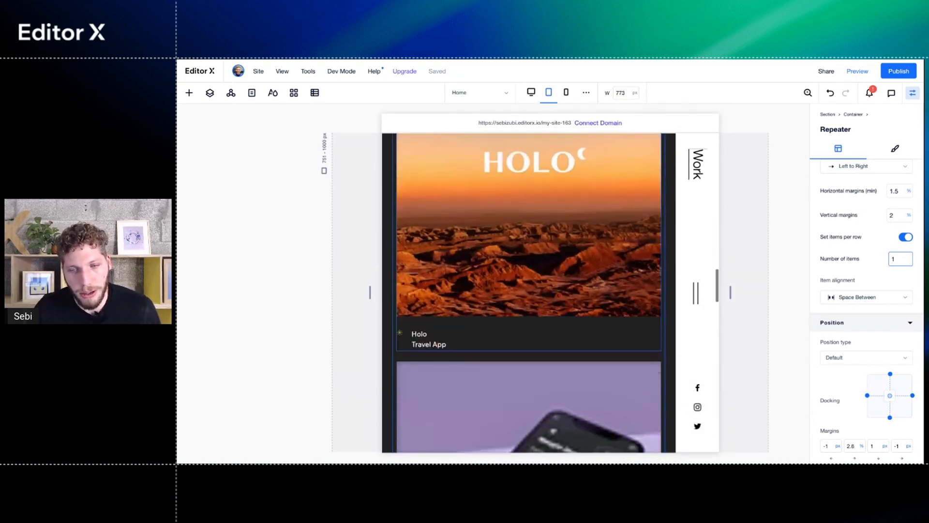
scroll(569, 204, down, 3)
scroll(569, 204, up, 8)
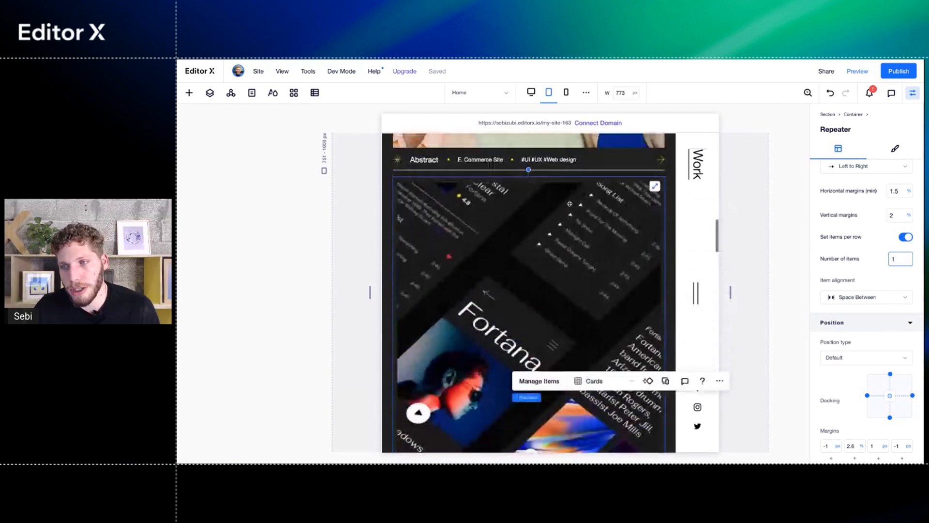
scroll(570, 204, down, 3)
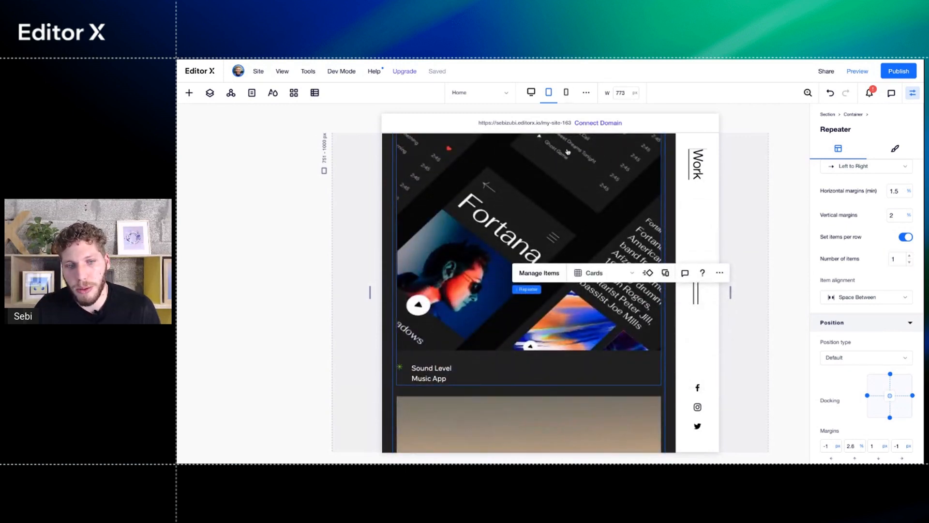
- Switch to the 360 px mobile breakpoint and review the repeater's display type options, keeping Slider
click(566, 91)
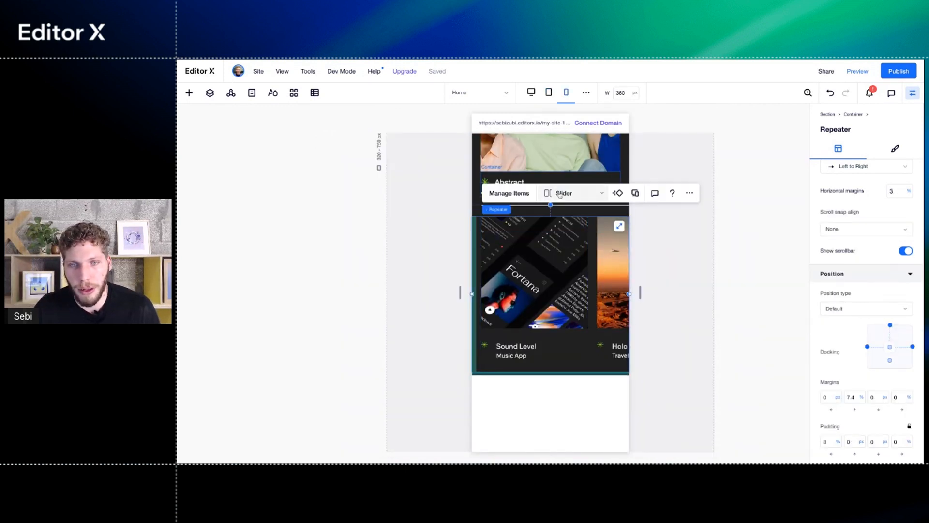
click(564, 193)
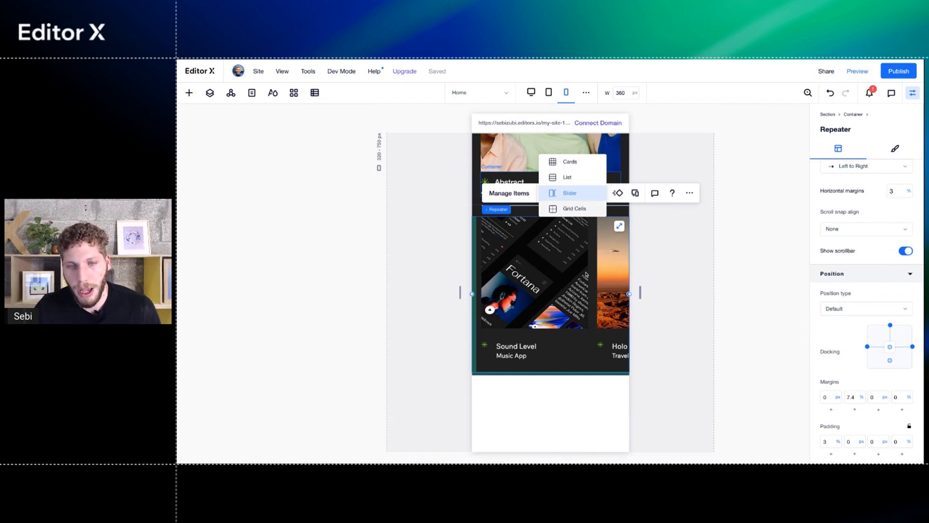
click(570, 288)
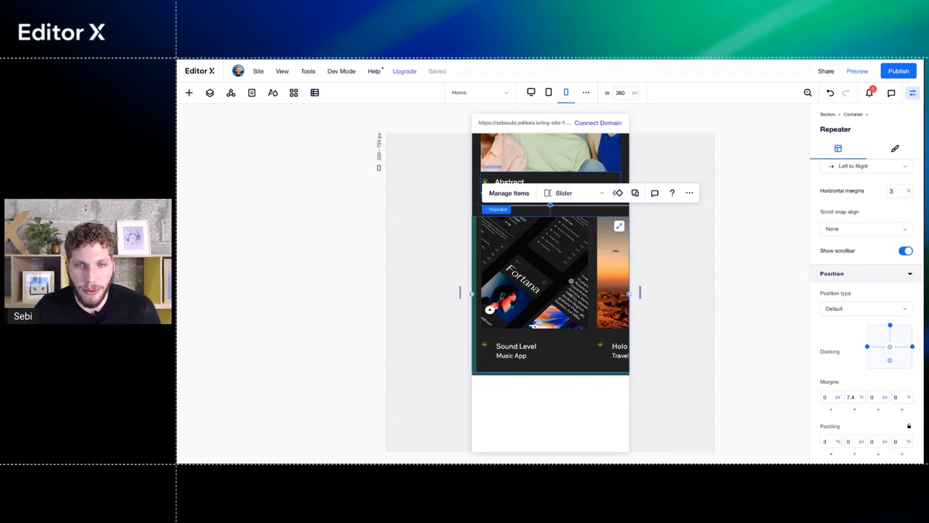
- Examine how the projects repeater slides horizontally through all its items at the mobile breakpoint
scroll(560, 293, right, 4)
scroll(560, 293, right, 6)
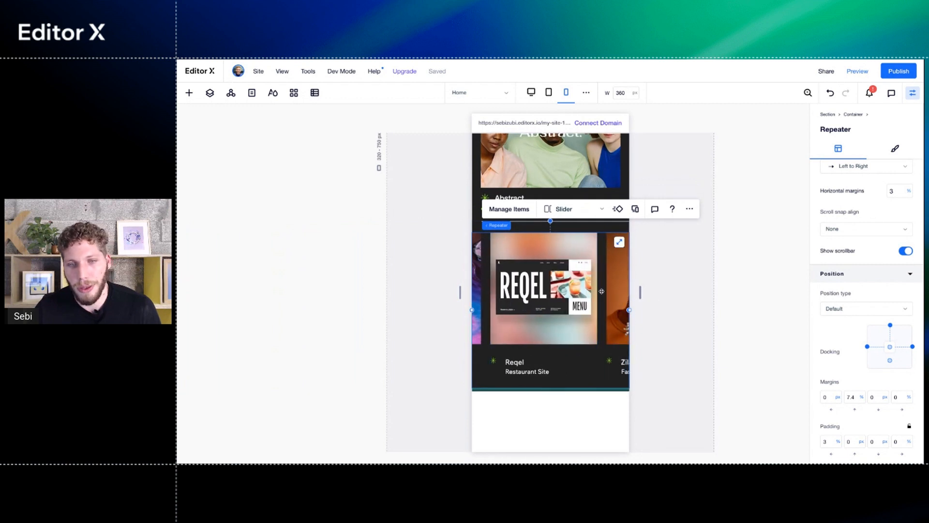
scroll(558, 290, left, 5)
scroll(559, 291, left, 2)
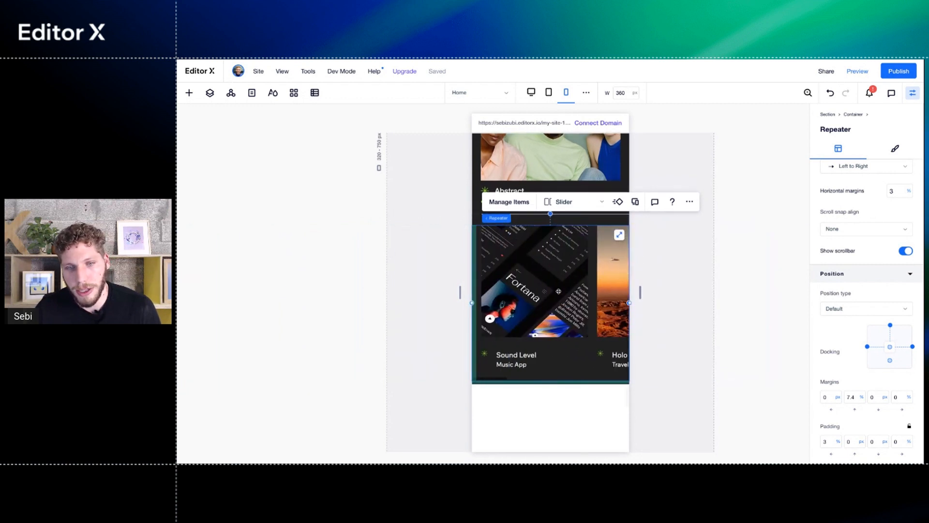
scroll(600, 290, right, 8)
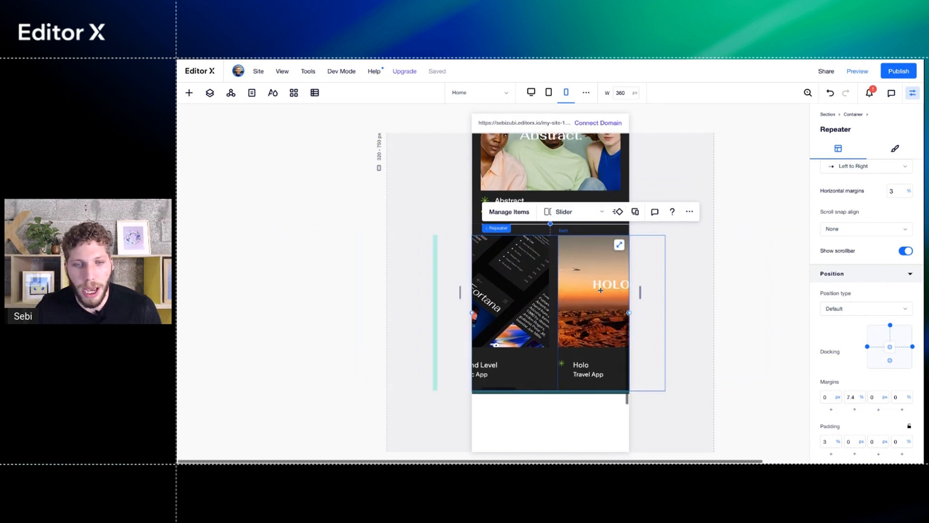
scroll(551, 295, right, 5)
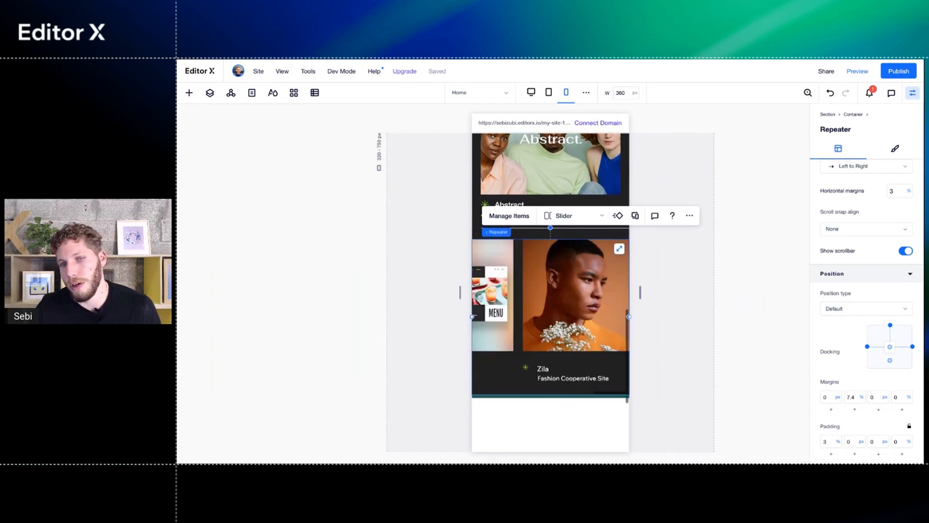
scroll(587, 301, left, 10)
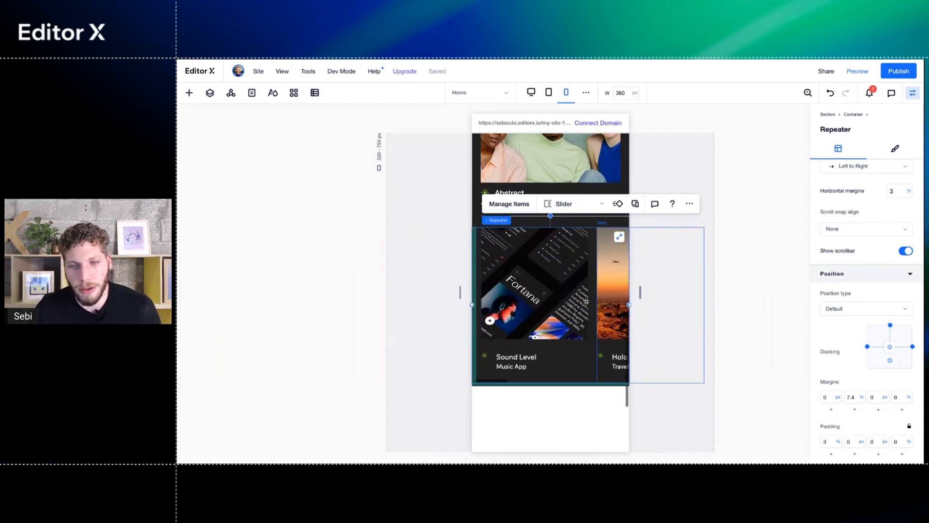
scroll(586, 301, down, 5)
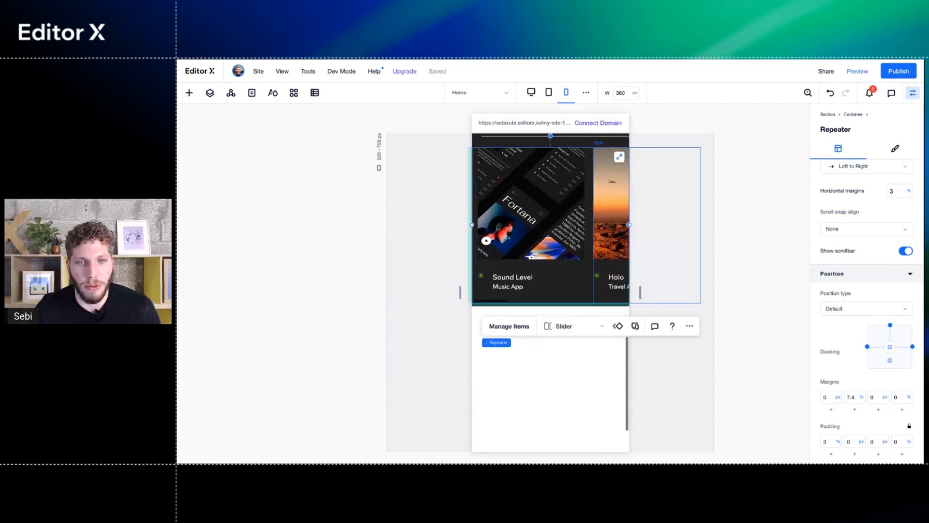
scroll(566, 382, up, 1)
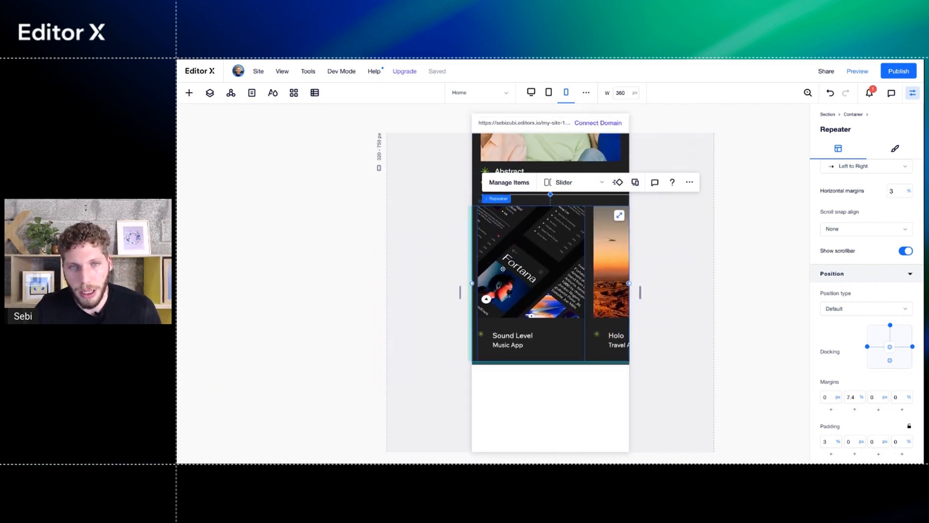
- Switch to the desktop breakpoint, give the empty section below the projects repeater a Blank layout, and enlarge its height to about 642 px
click(531, 93)
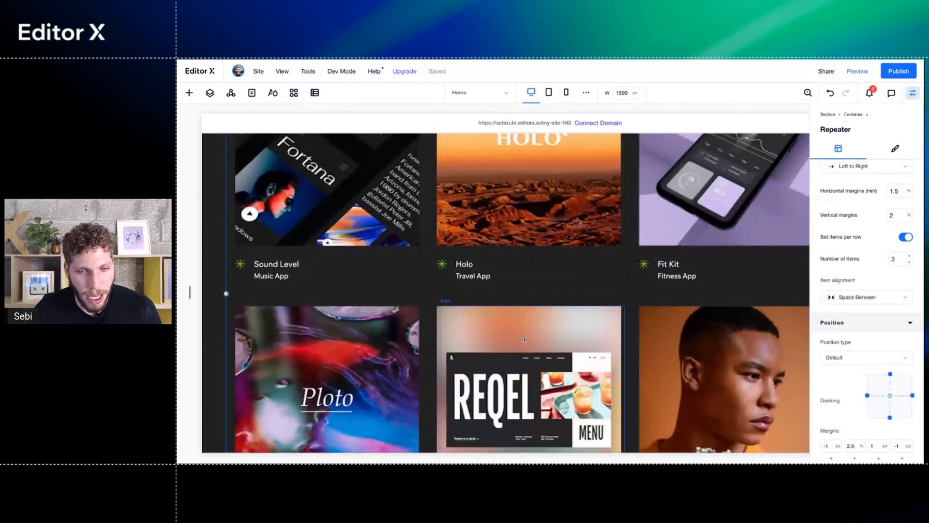
scroll(537, 315, down, 5)
click(527, 301)
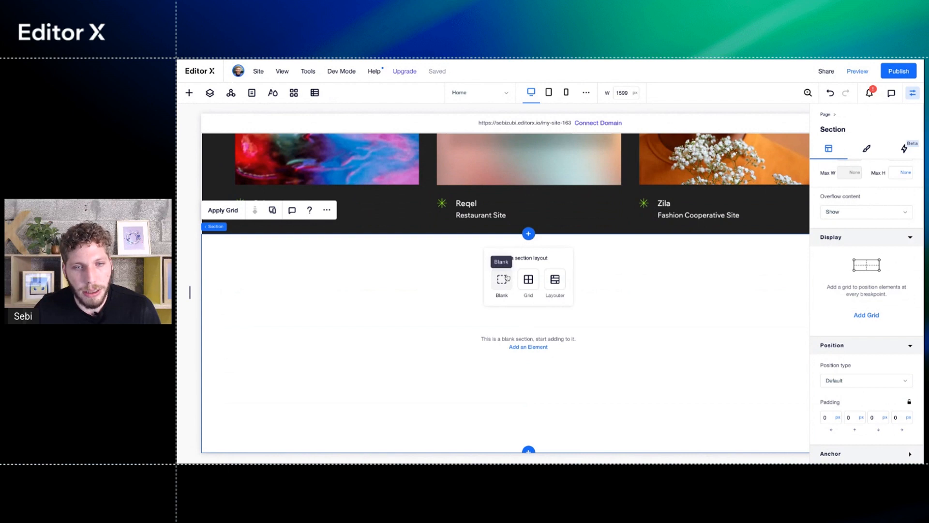
click(506, 278)
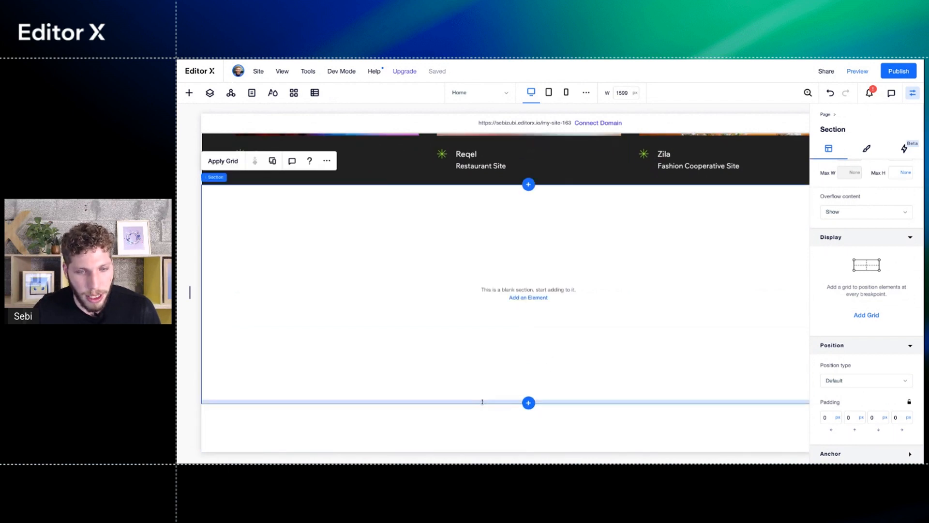
drag(482, 402, 482, 463)
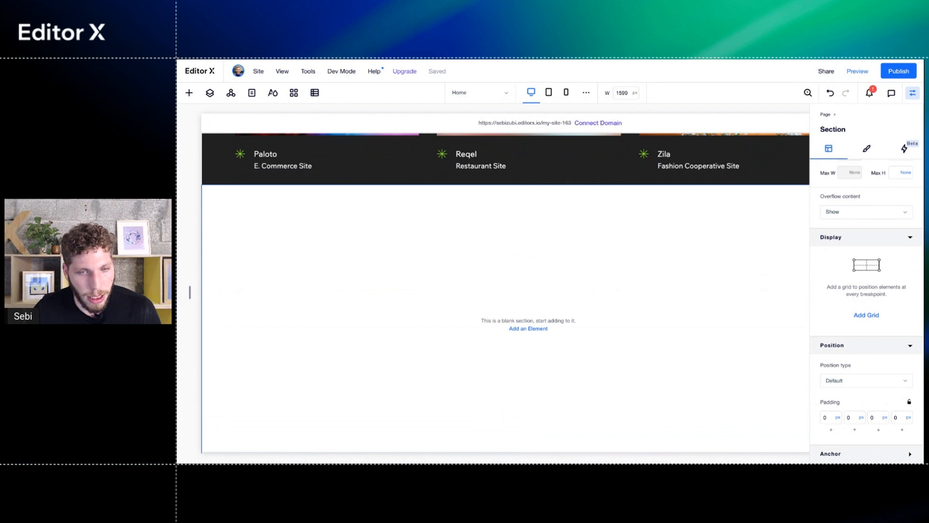
- Add the Showreel section from the Sam Milo asset library between the projects repeater and the blank section
click(189, 92)
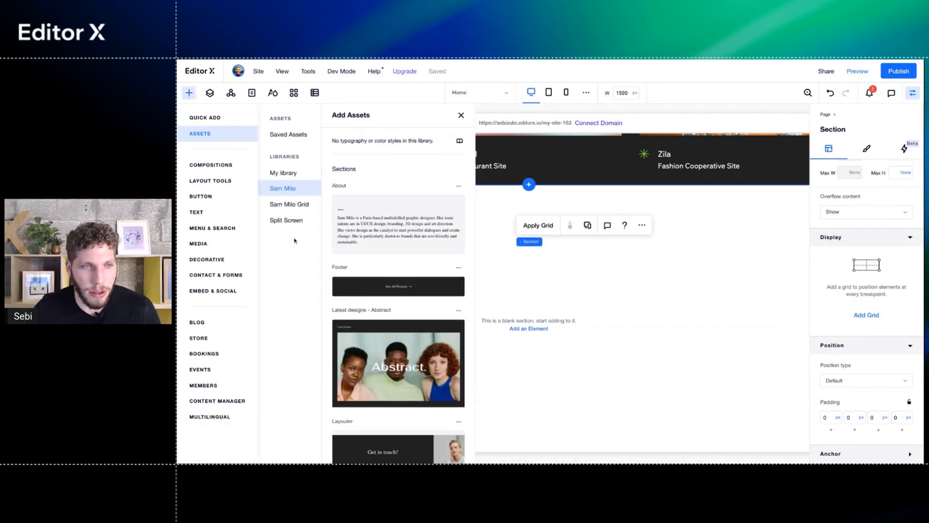
scroll(376, 296, down, 5)
scroll(376, 296, down, 5)
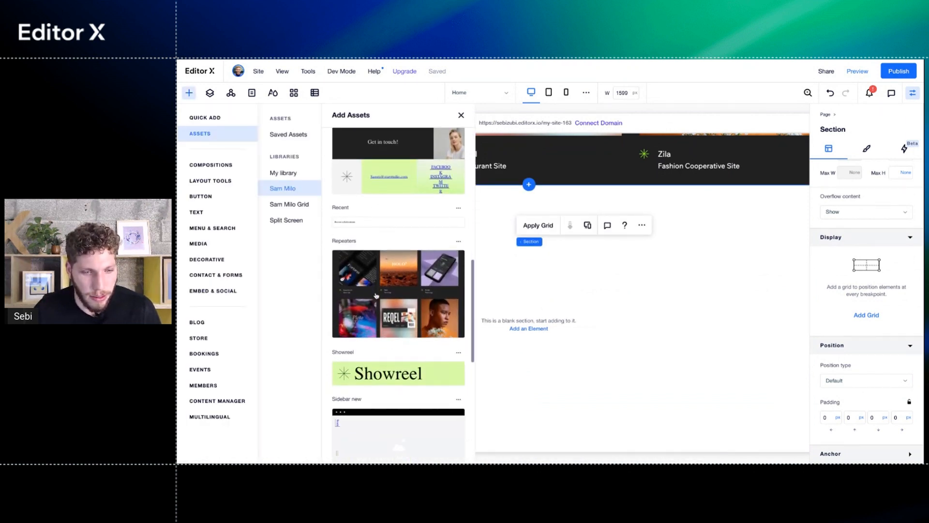
drag(236, 319, 866, 229)
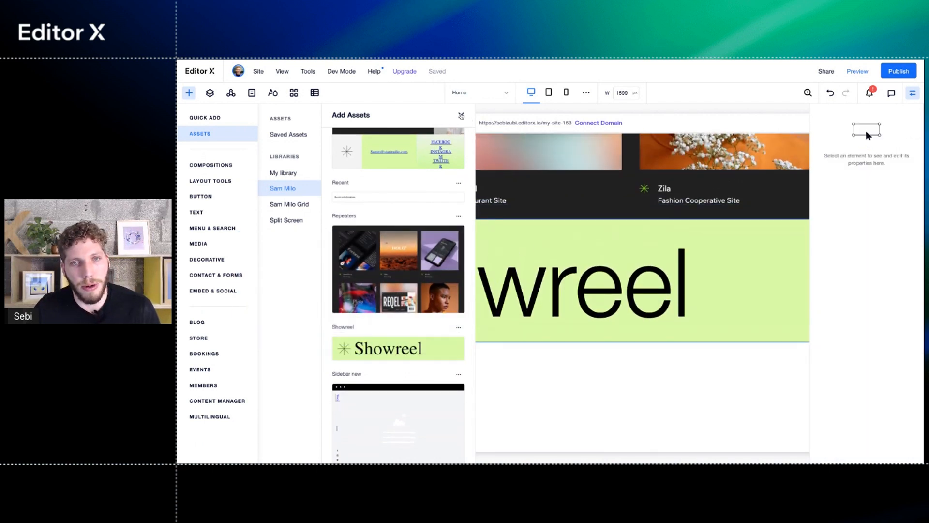
click(461, 116)
scroll(441, 382, down, 5)
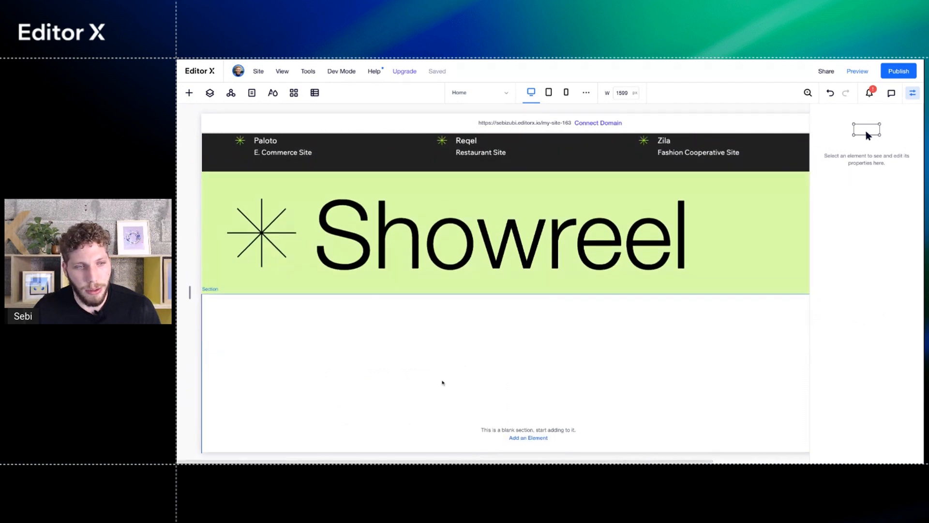
- Set the background color of the blank section below Showreel to the custom light green #D9FFA5
click(446, 310)
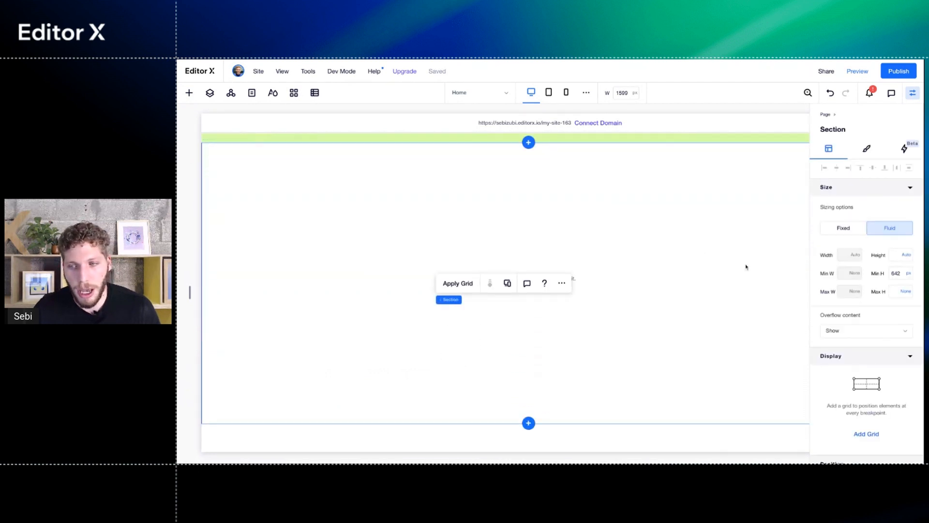
scroll(668, 301, up, 1)
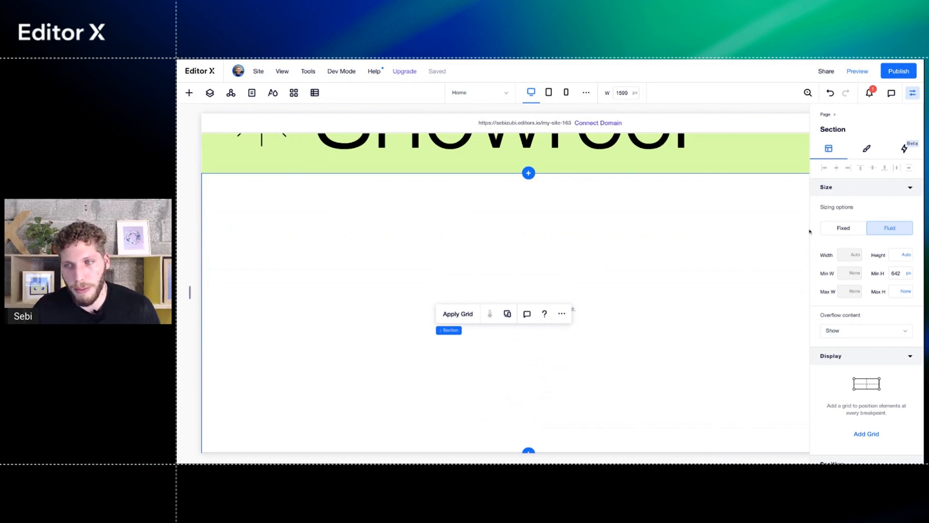
click(867, 148)
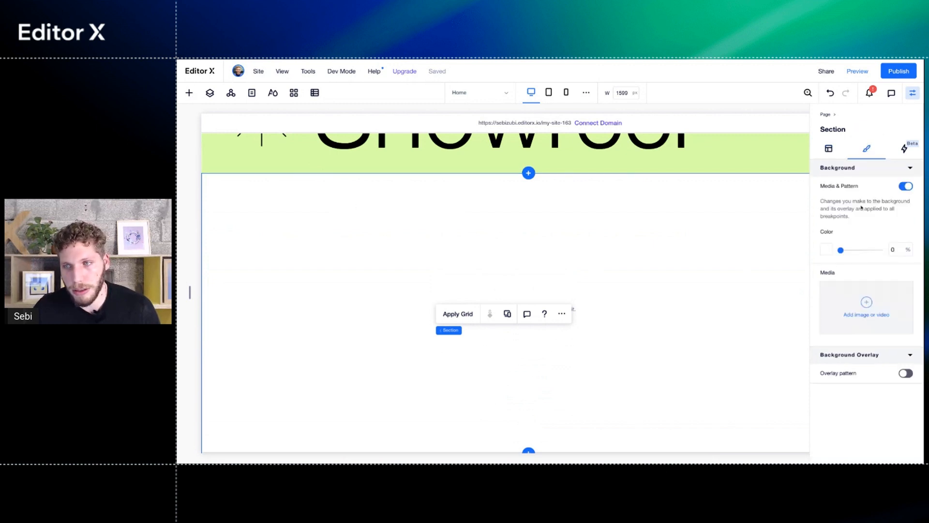
click(826, 250)
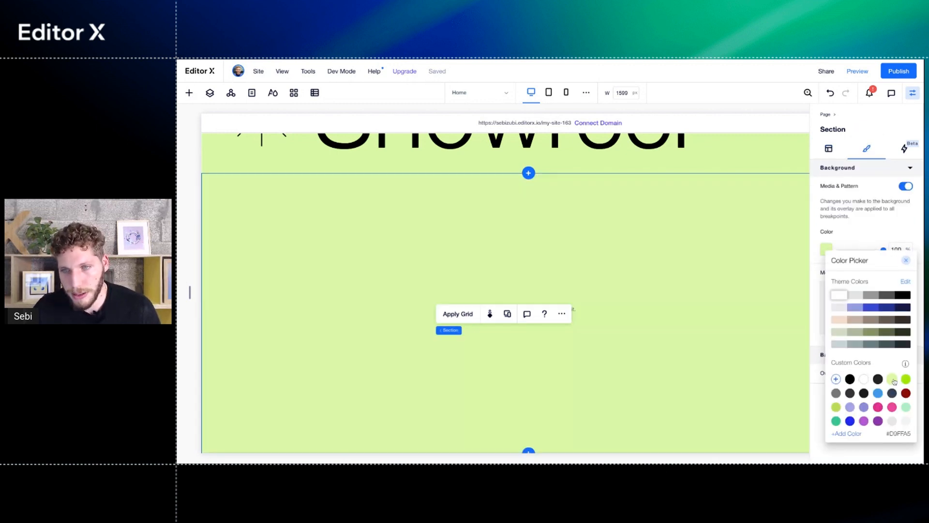
click(893, 381)
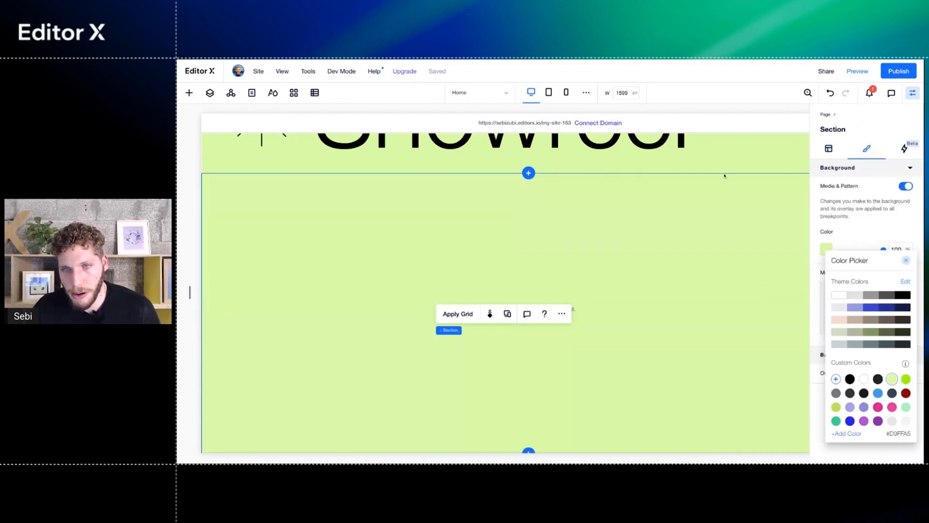
click(764, 260)
click(913, 94)
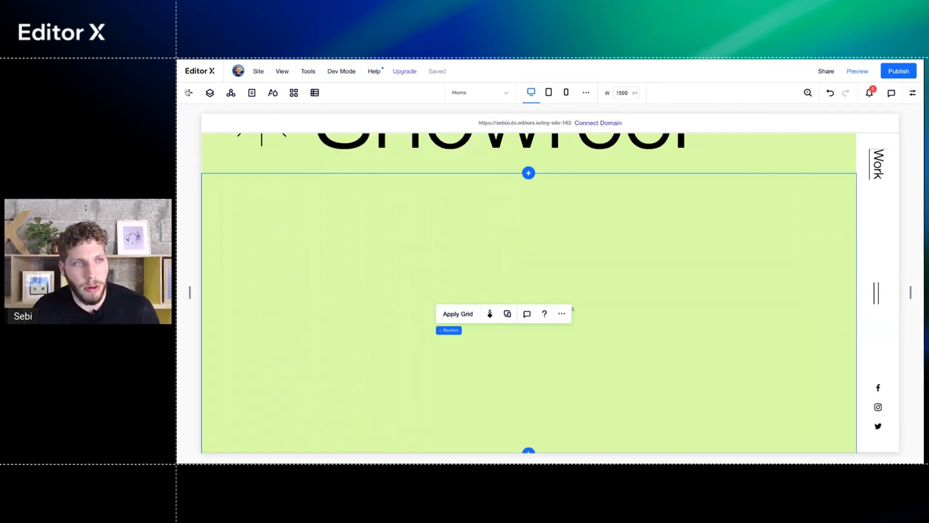
- Add a VideoBox to the light green section below Showreel and stretch it to fill the section
click(189, 93)
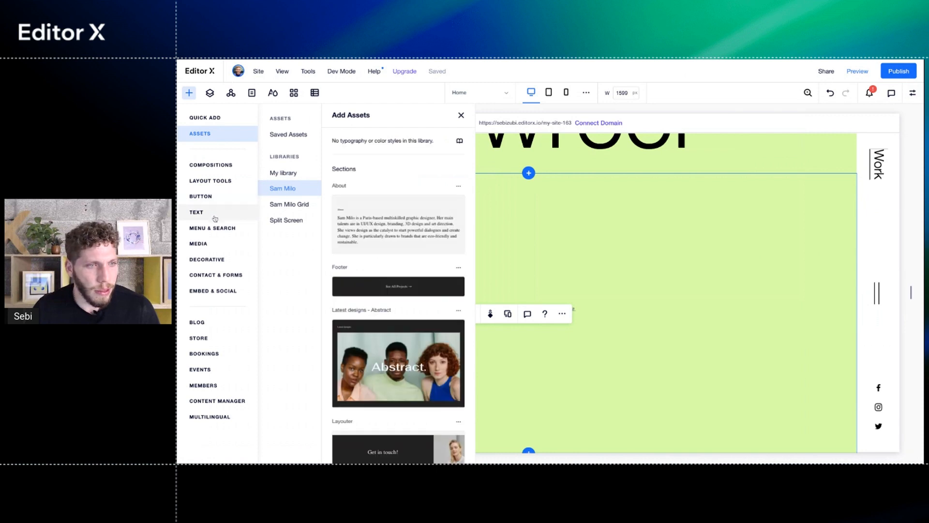
click(198, 245)
click(285, 242)
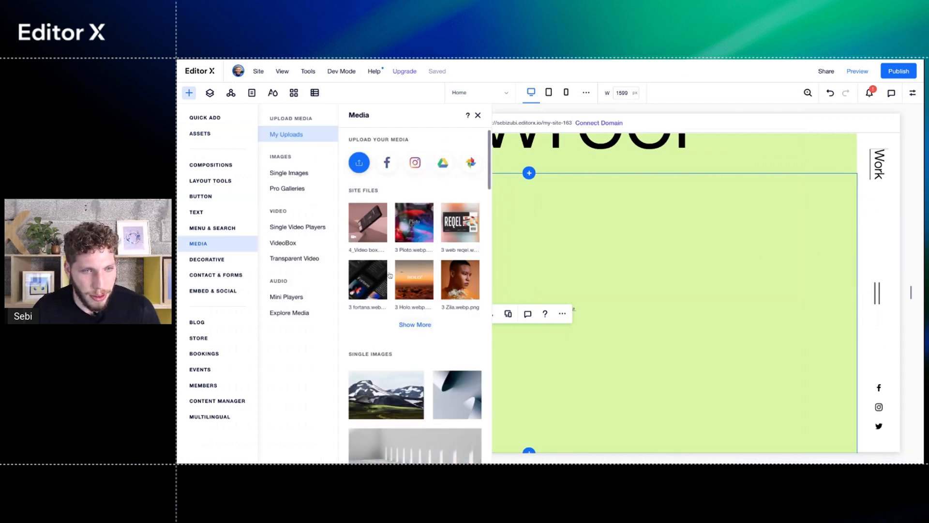
drag(477, 226, 368, 232)
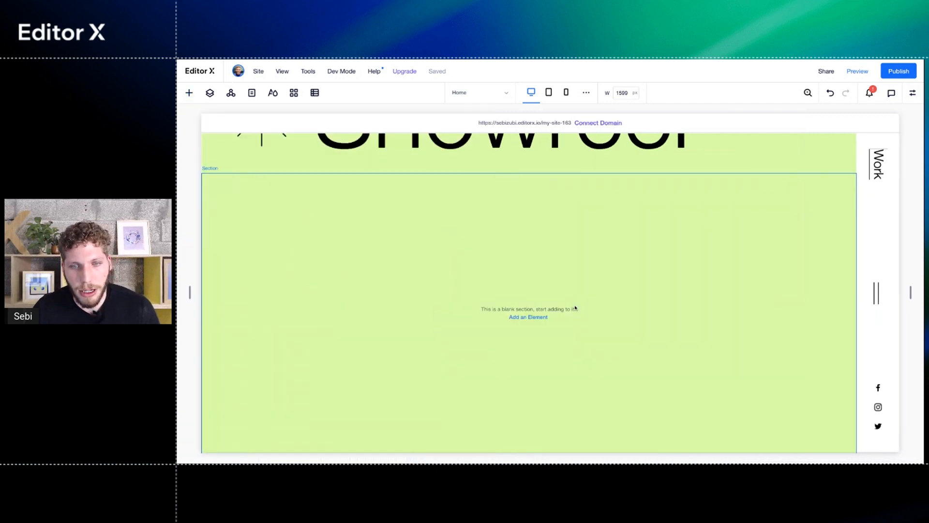
click(695, 242)
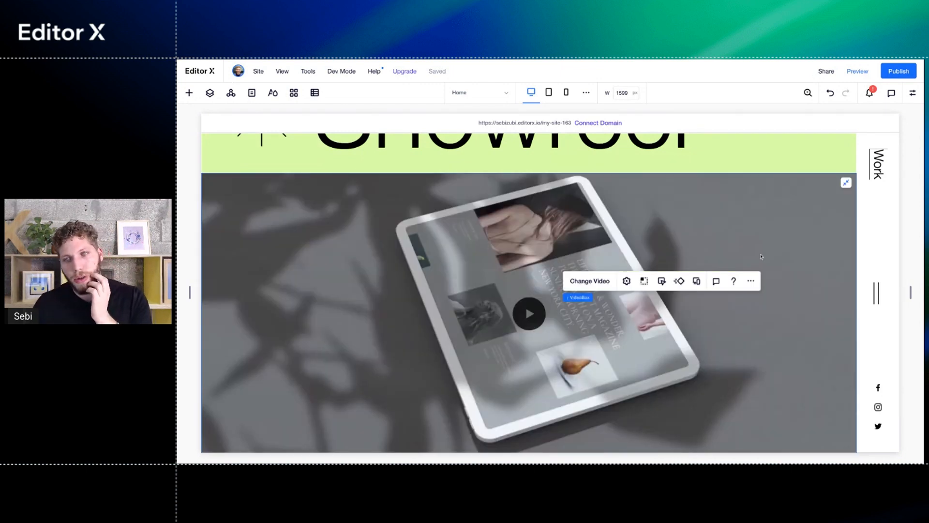
scroll(805, 256, down, 2)
scroll(803, 254, up, 1)
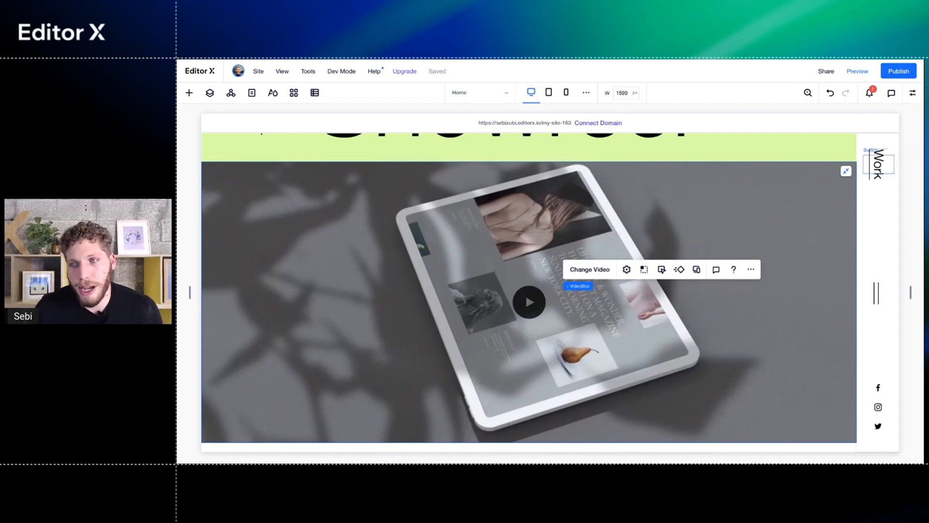
- Set the VideoBox's parent section to 3% padding and lock the padding so all four sides match
click(913, 92)
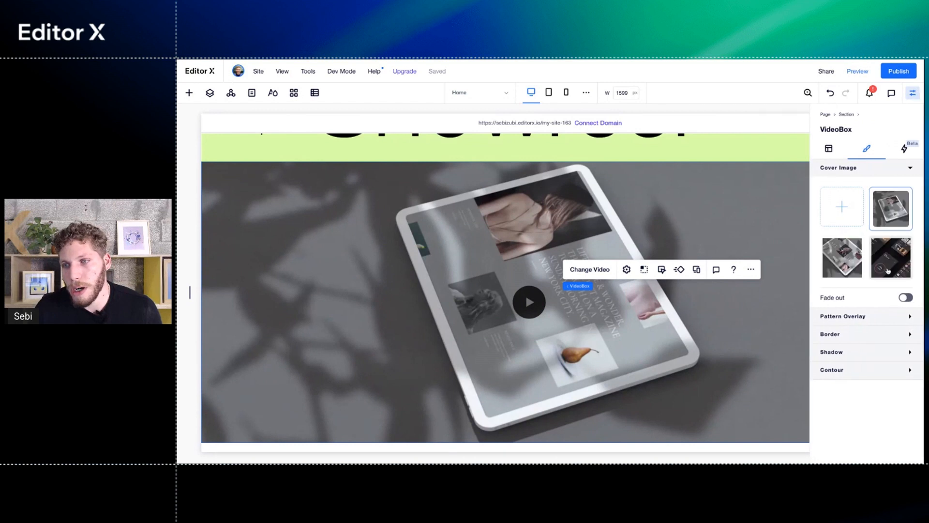
click(829, 149)
scroll(851, 245, down, 3)
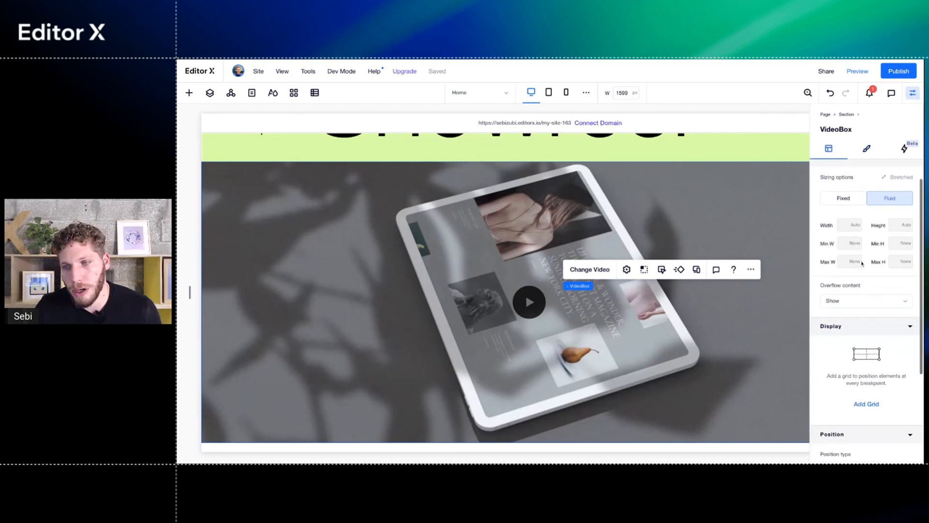
scroll(862, 264, down, 2)
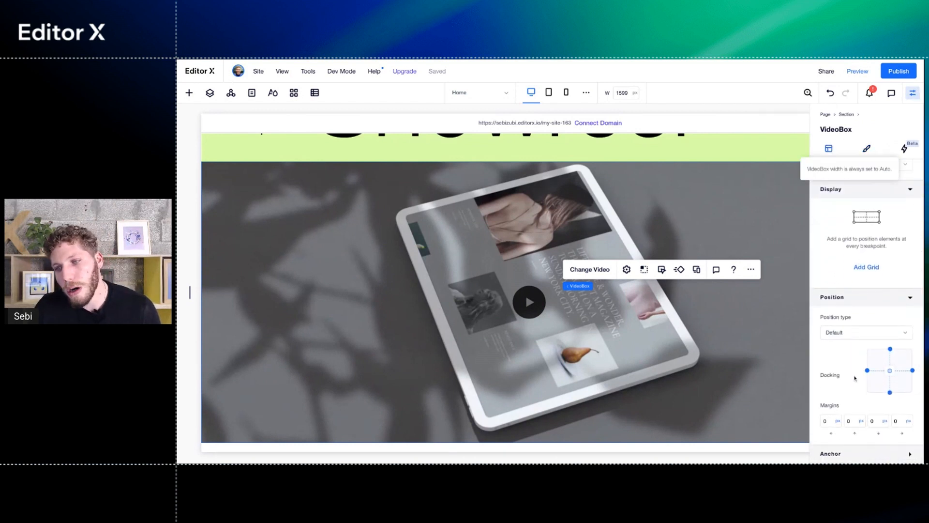
scroll(843, 373, up, 1)
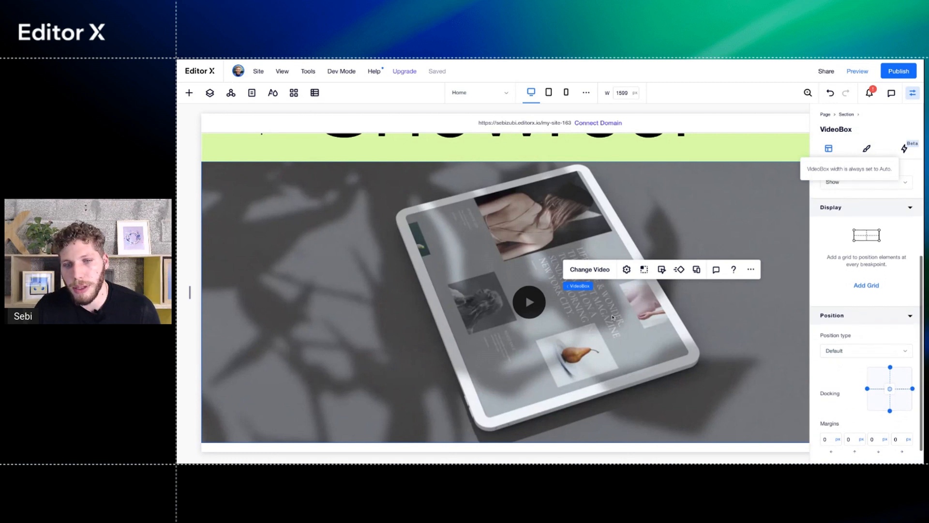
click(574, 288)
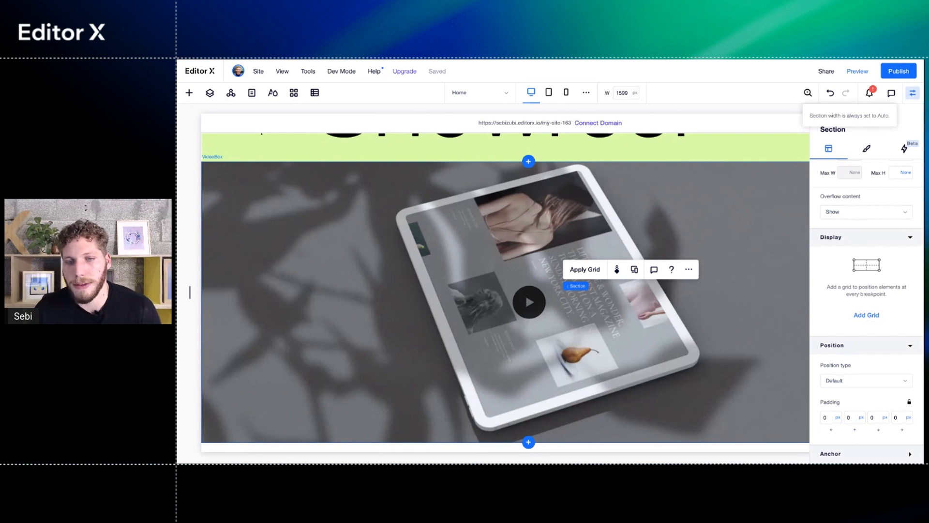
click(831, 418)
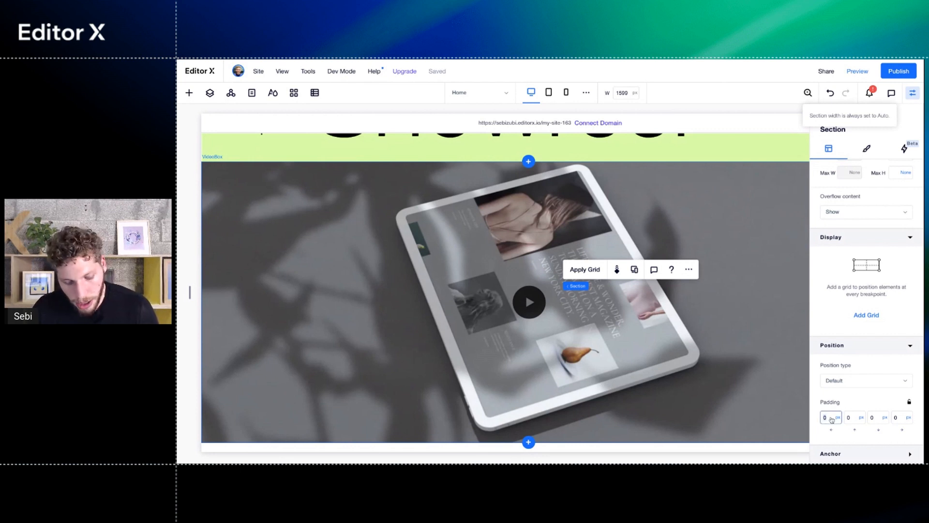
text(3%)
key(Return)
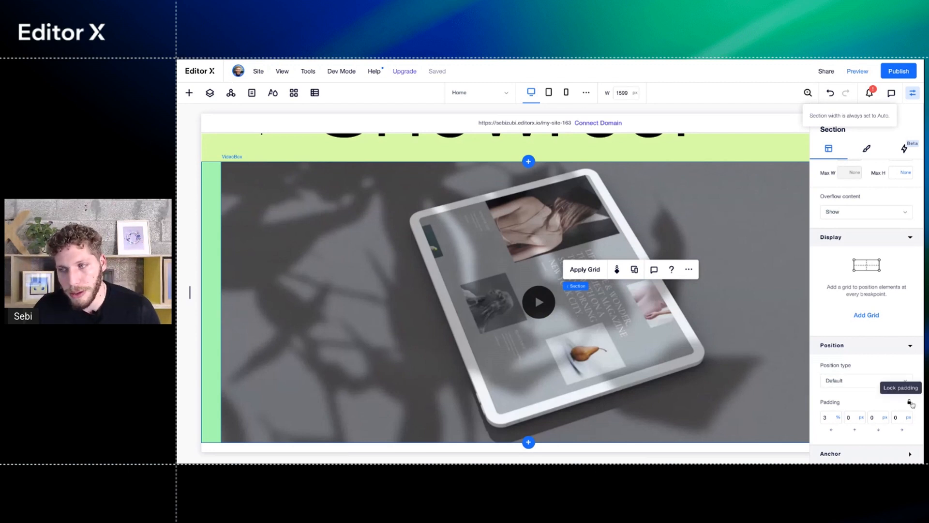
click(910, 402)
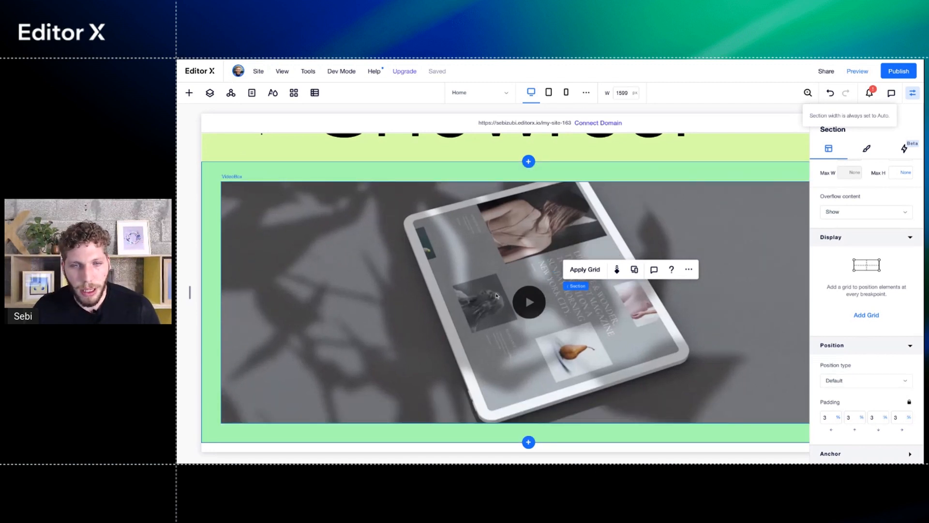
scroll(497, 295, right, 2)
scroll(498, 295, left, 1)
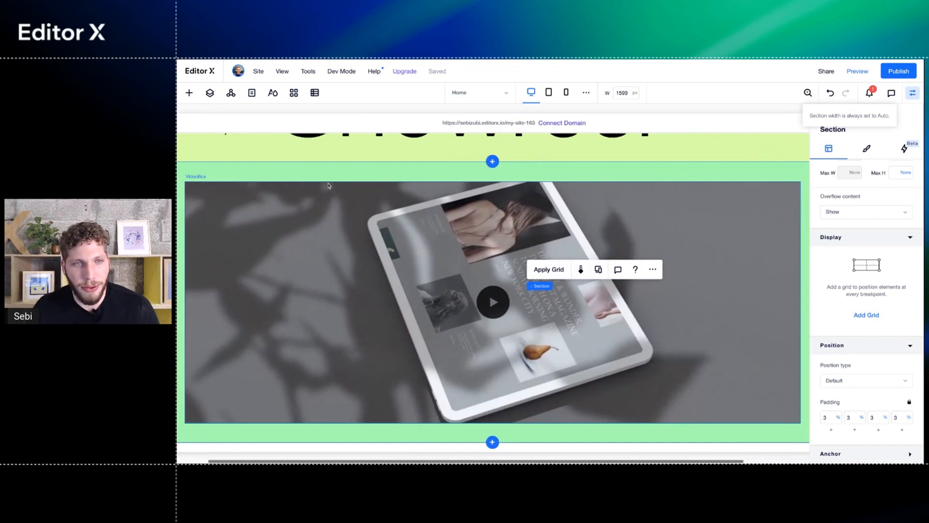
- Clear the minimum height of the light green section that holds the VideoBox
click(334, 158)
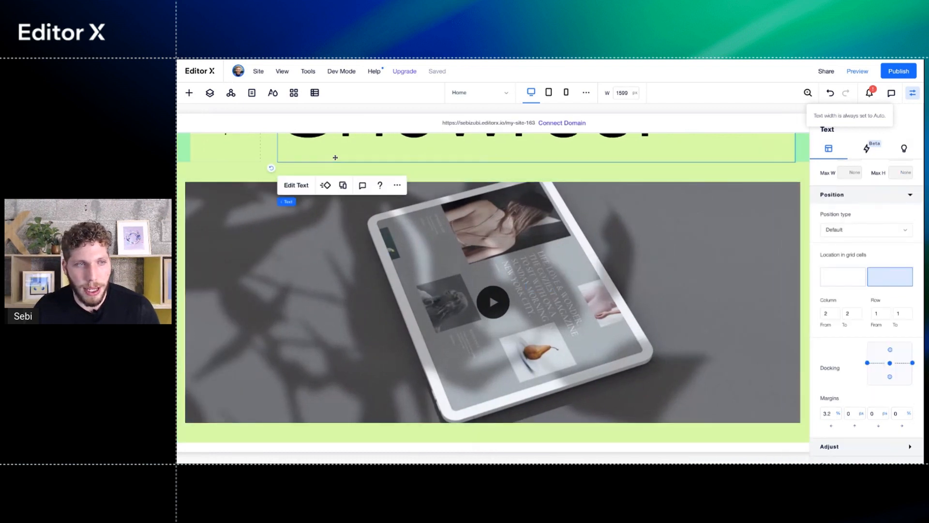
click(230, 175)
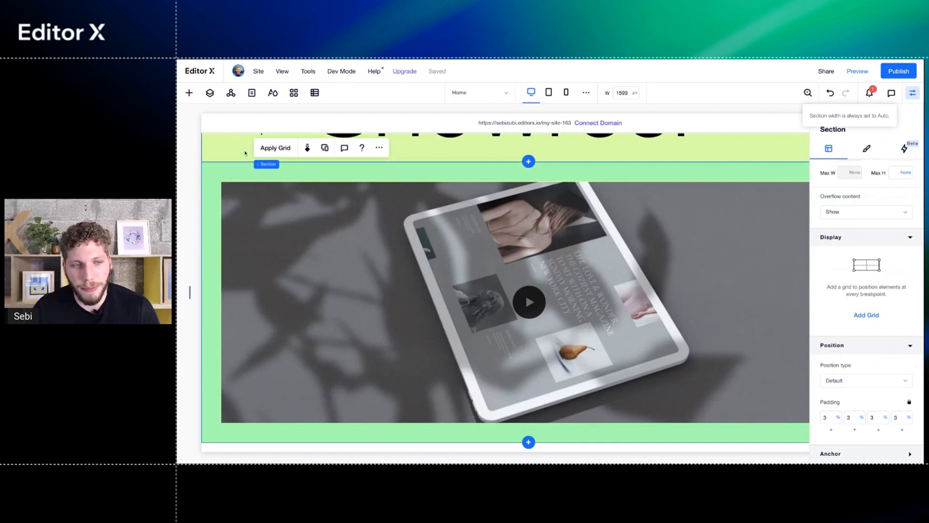
scroll(494, 315, right, 3)
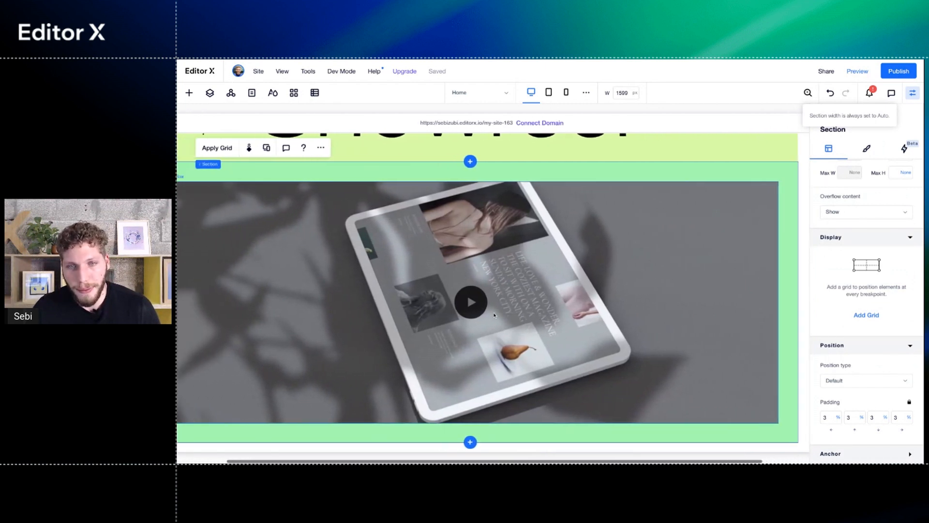
scroll(494, 315, left, 2)
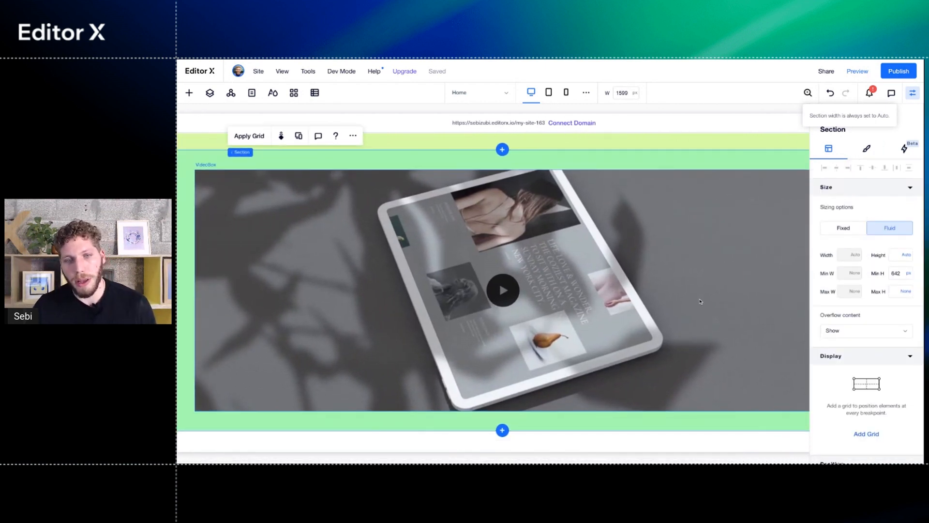
scroll(700, 301, down, 1)
scroll(700, 302, up, 1)
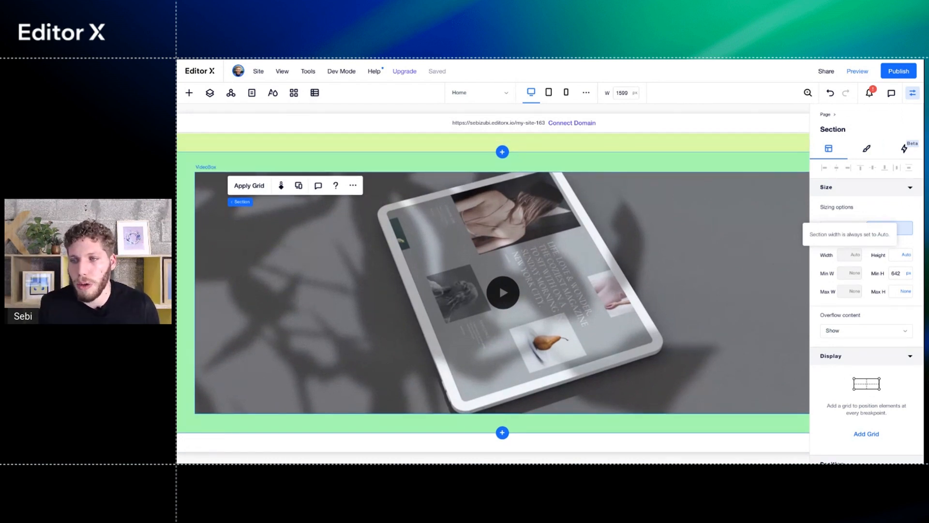
double_click(898, 274)
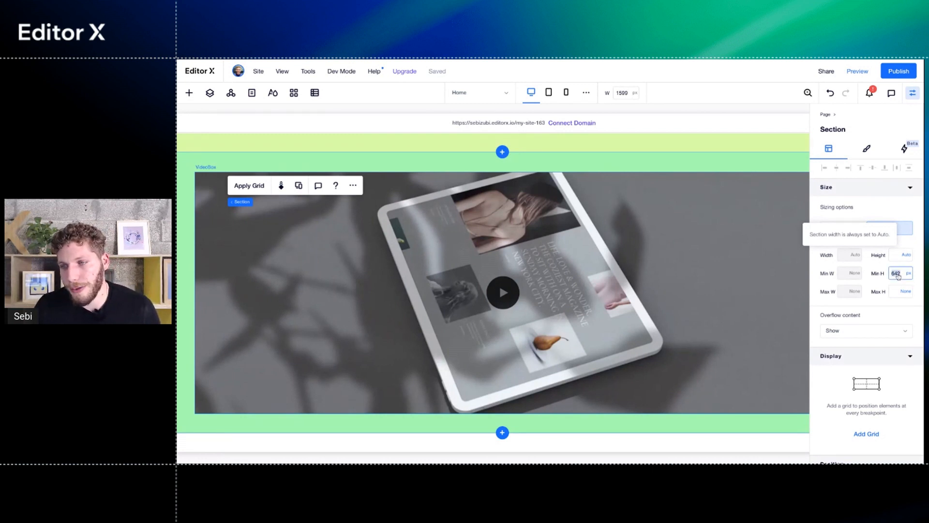
key(BackSpace)
key(Return)
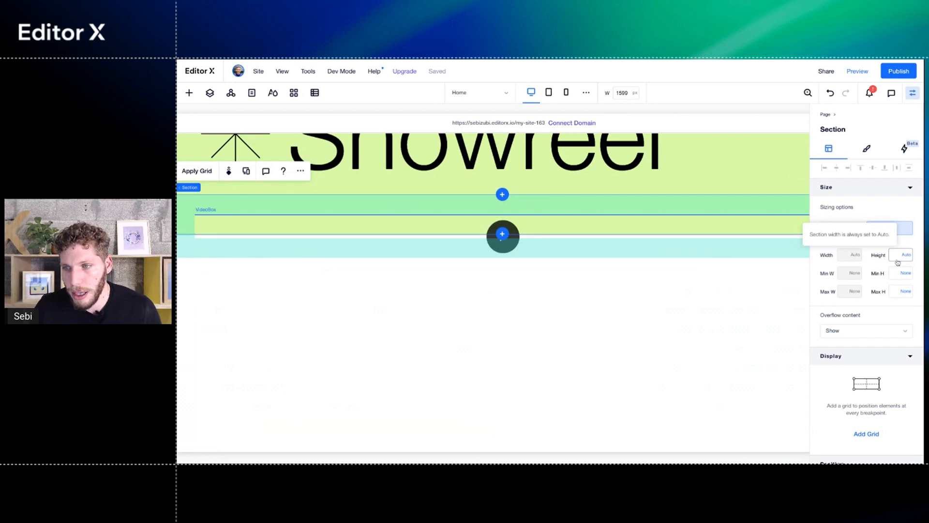
- Set the VideoBox section's height to 100vh and hide its layout settings
click(897, 261)
text(100 )
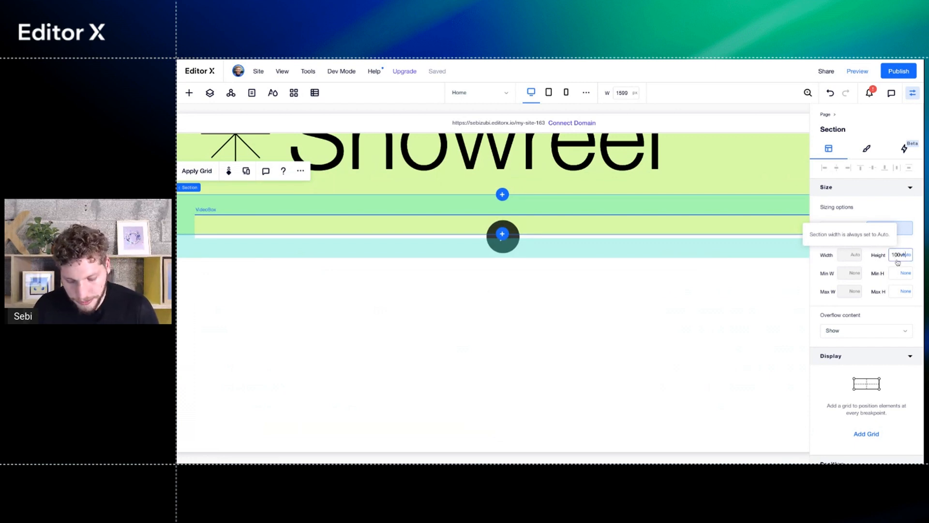
text(vh)
key(Return)
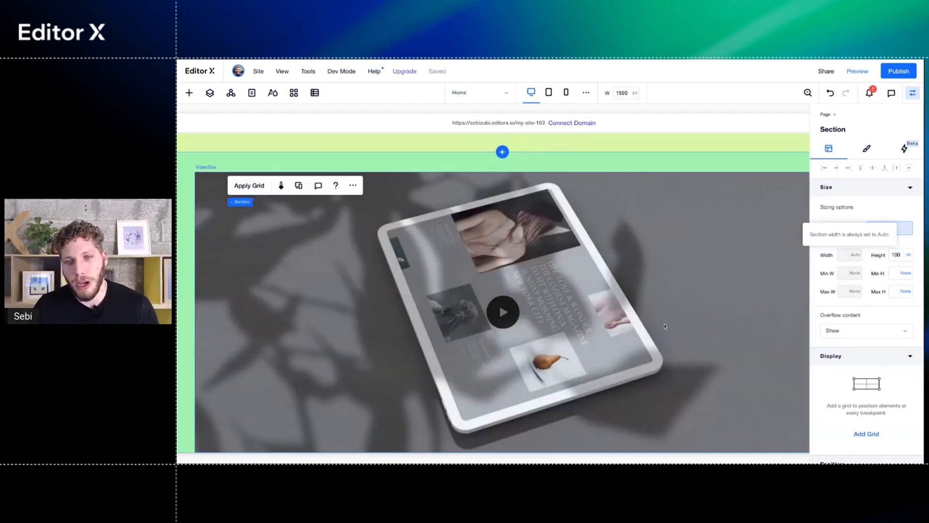
scroll(671, 305, down, 1)
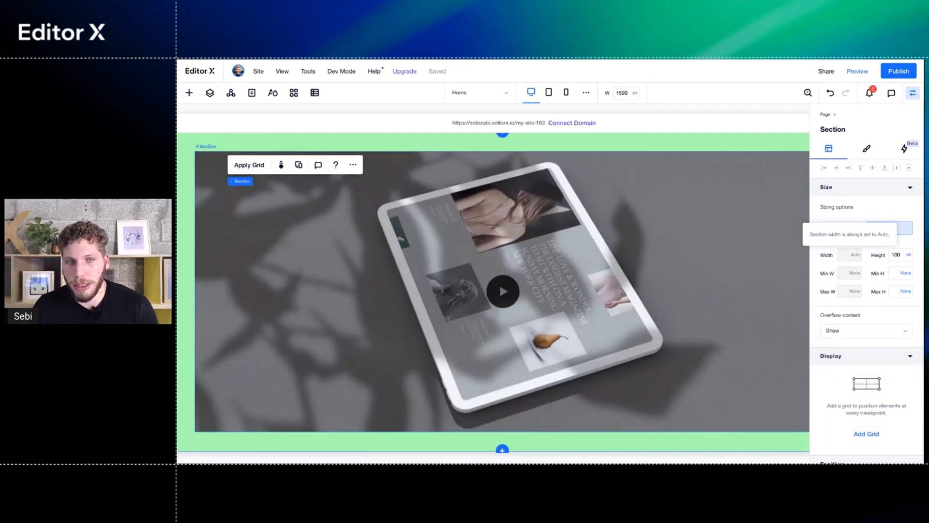
click(913, 94)
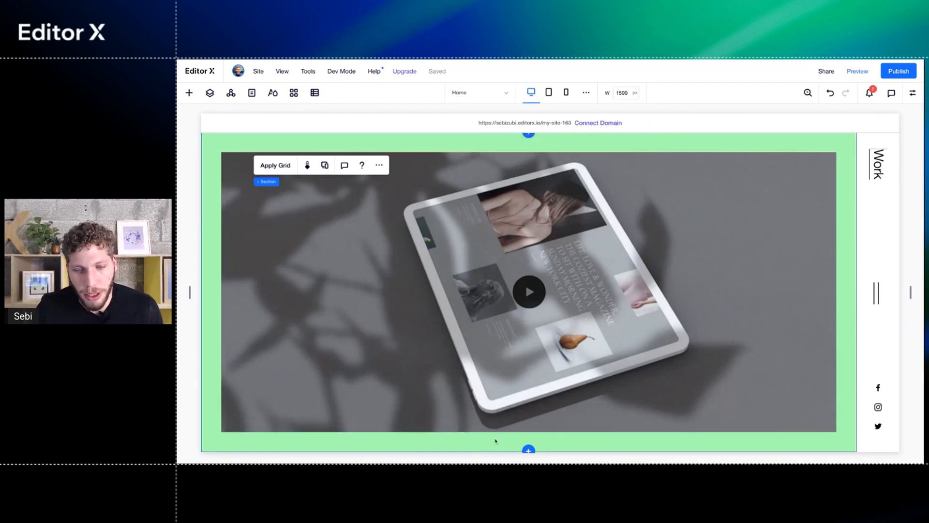
- Add the "Get in touch!" layouter from the Sam Milo asset library to the blank section below the VideoBox
scroll(501, 442, down, 5)
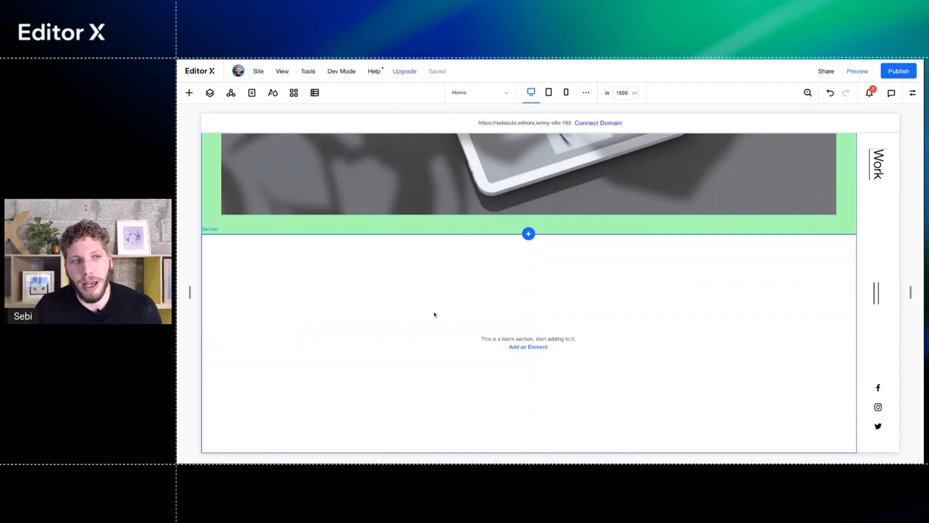
click(189, 93)
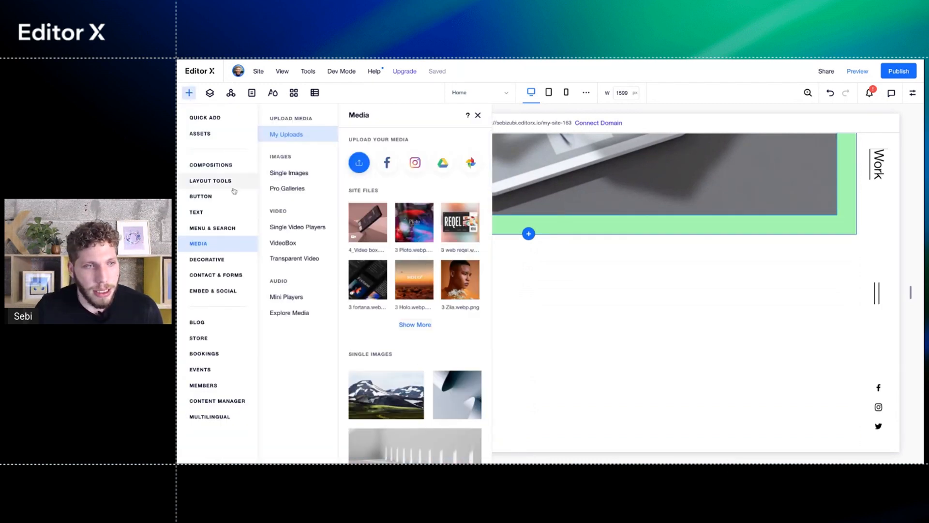
click(213, 139)
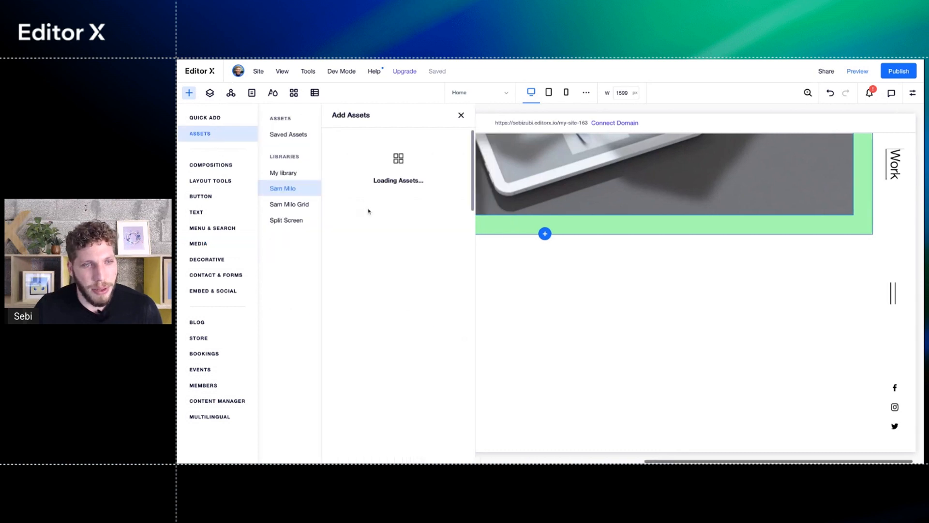
scroll(372, 236, down, 10)
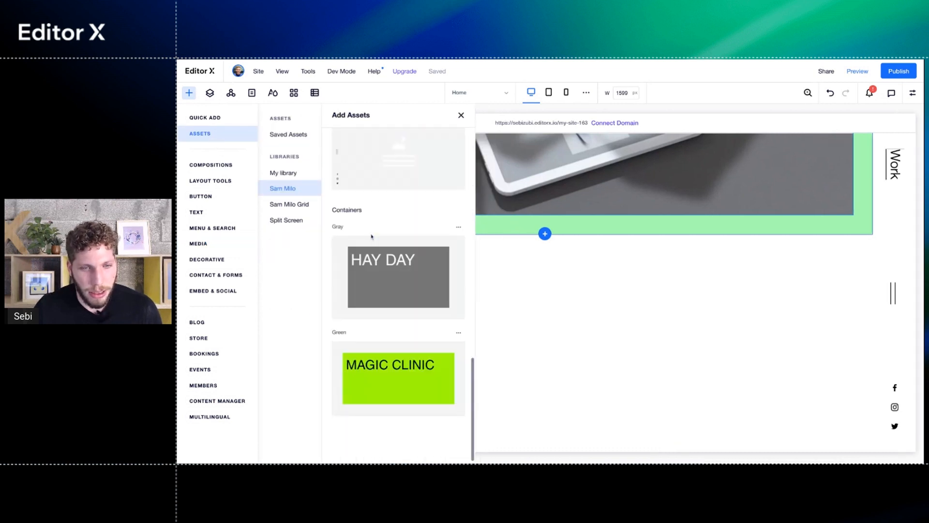
scroll(371, 236, up, 4)
scroll(388, 263, up, 5)
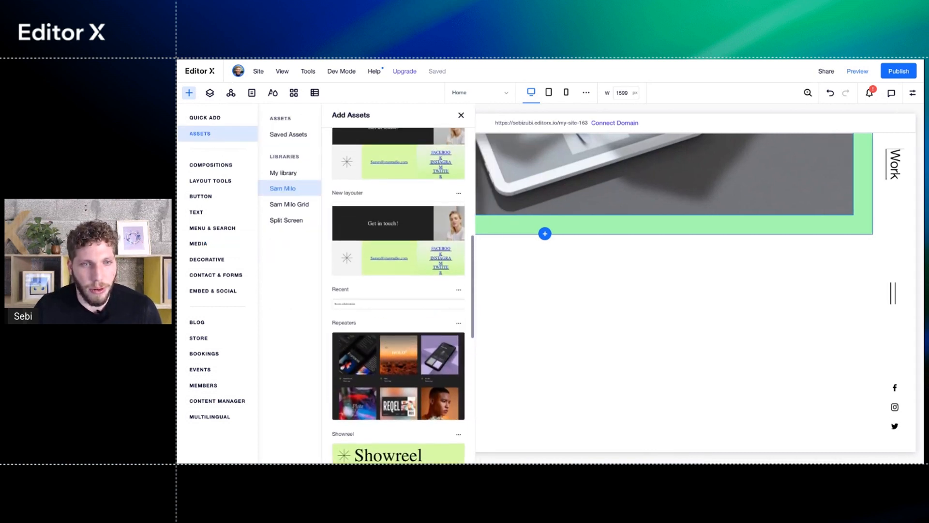
drag(388, 295, 388, 316)
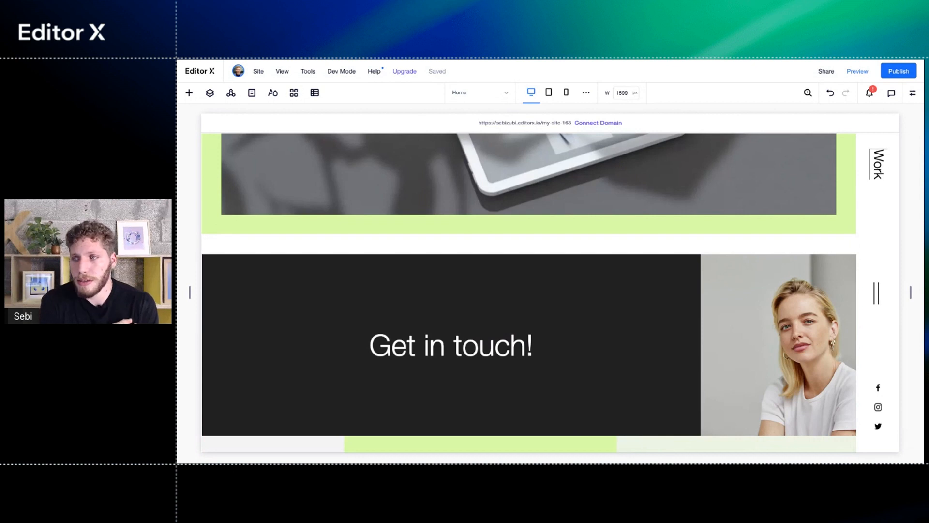
scroll(626, 347, down, 3)
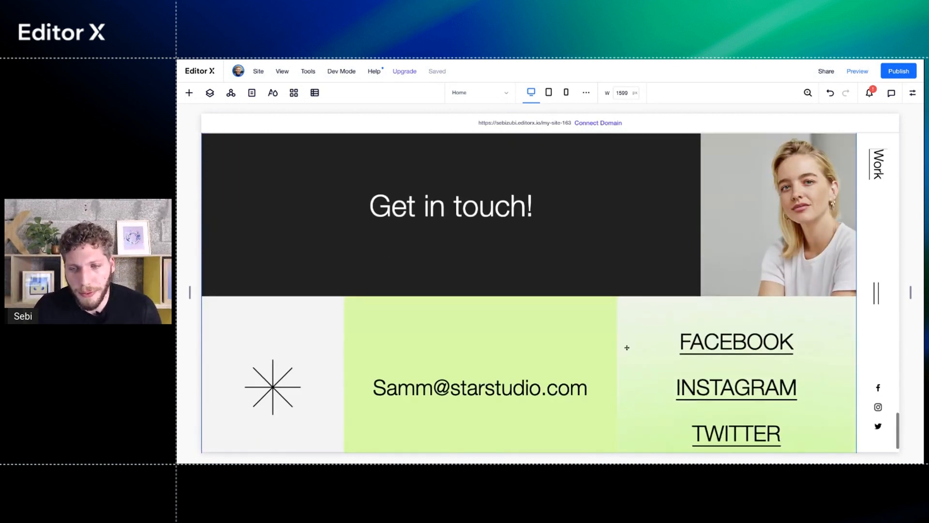
scroll(627, 347, down, 1)
scroll(627, 348, up, 2)
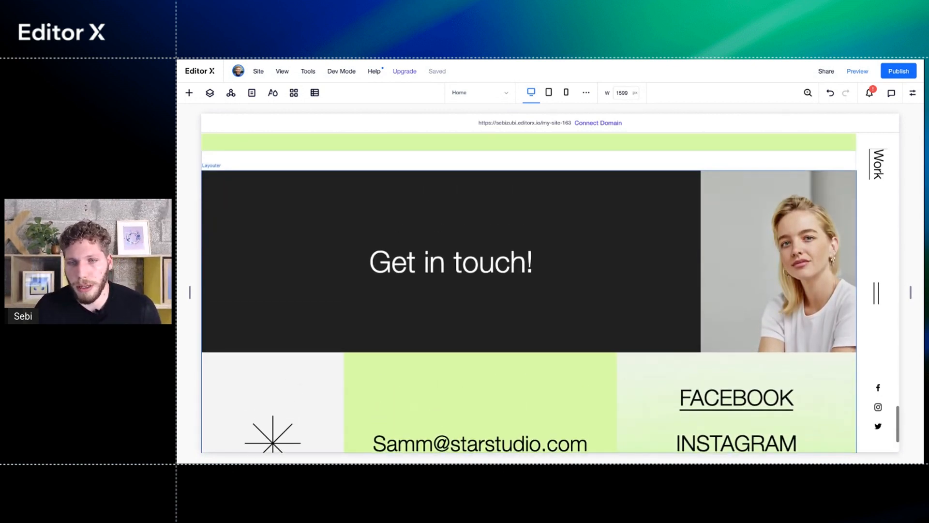
scroll(626, 348, down, 1)
scroll(618, 260, down, 1)
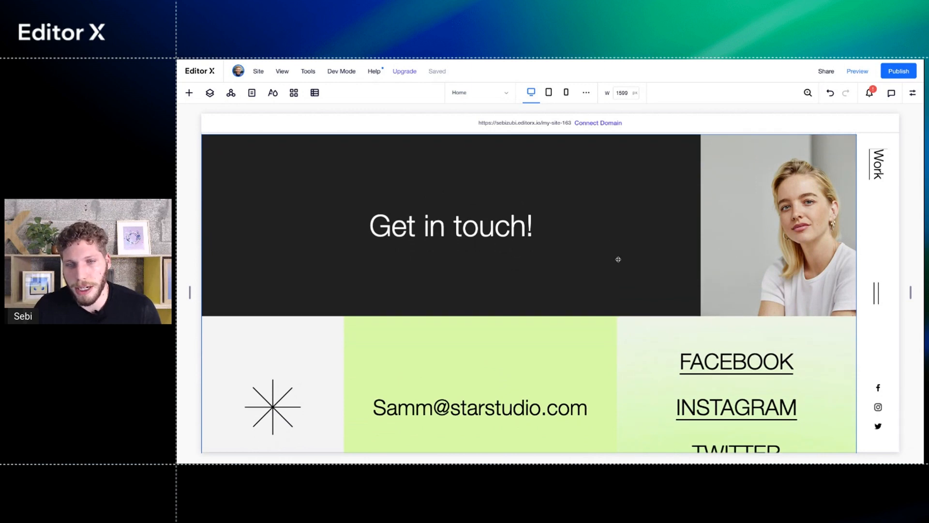
- Decrease the width of the dark "Get in touch!" item in the Mosaic layouter by one increment
click(618, 260)
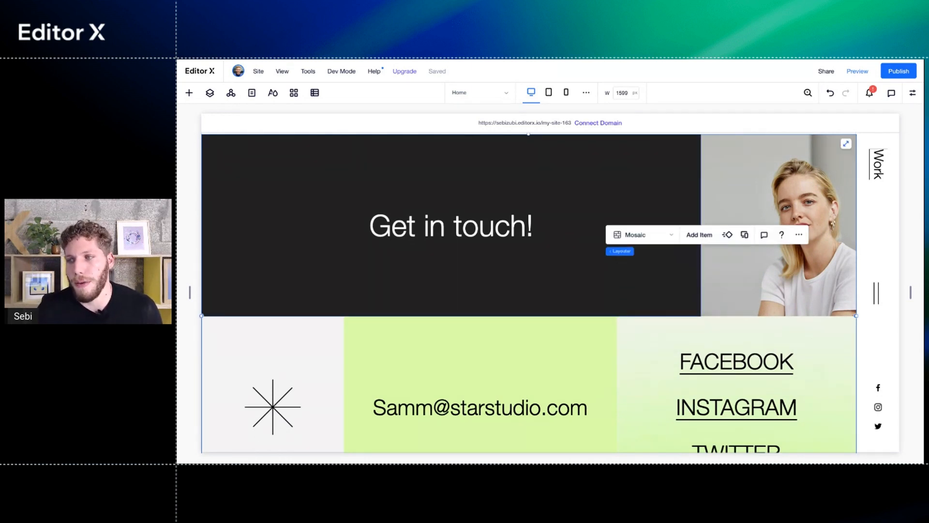
scroll(608, 221, up, 2)
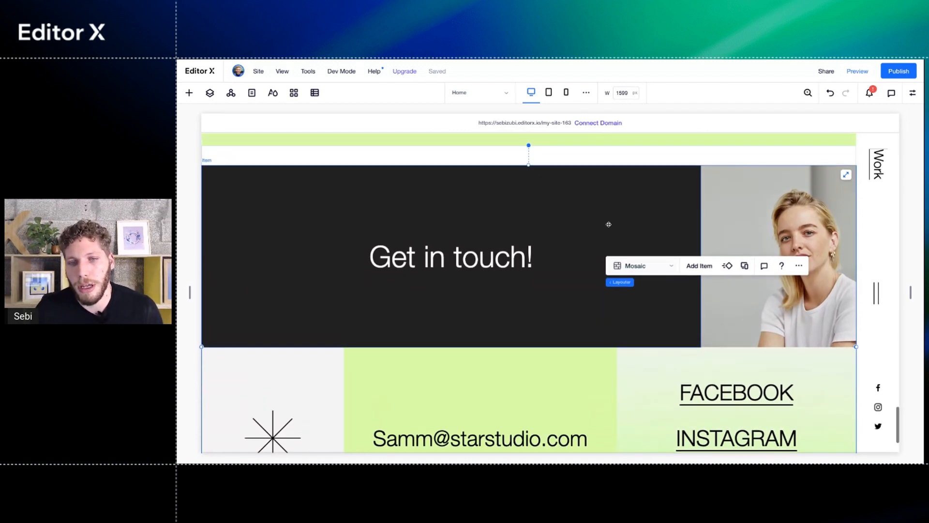
click(608, 221)
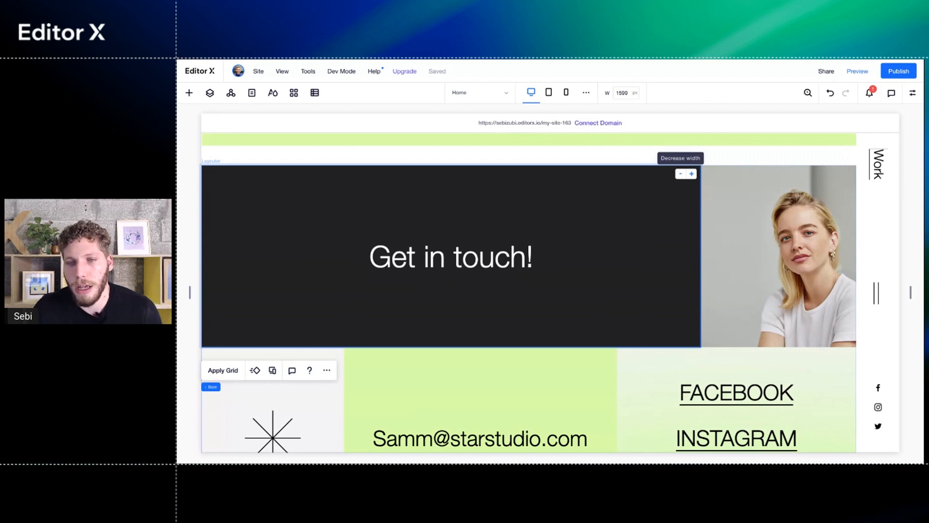
click(680, 173)
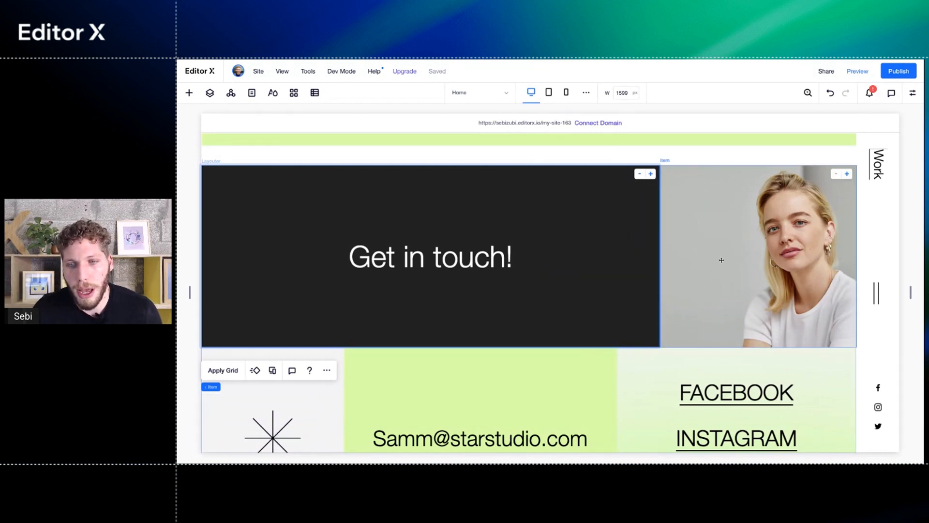
- Reorder the layouter items so the star item sits beside "Get in touch!" and the portrait starts the second row
scroll(514, 370, down, 1)
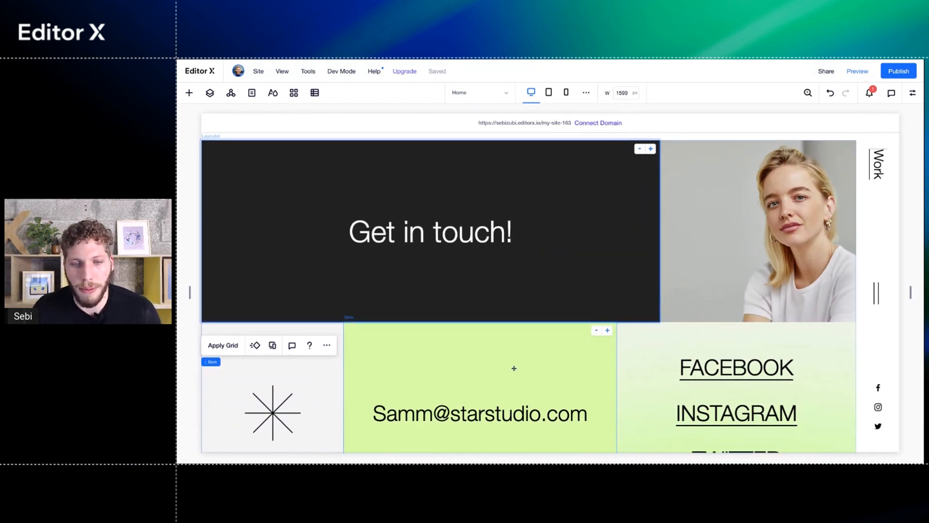
click(514, 368)
drag(514, 368, 678, 251)
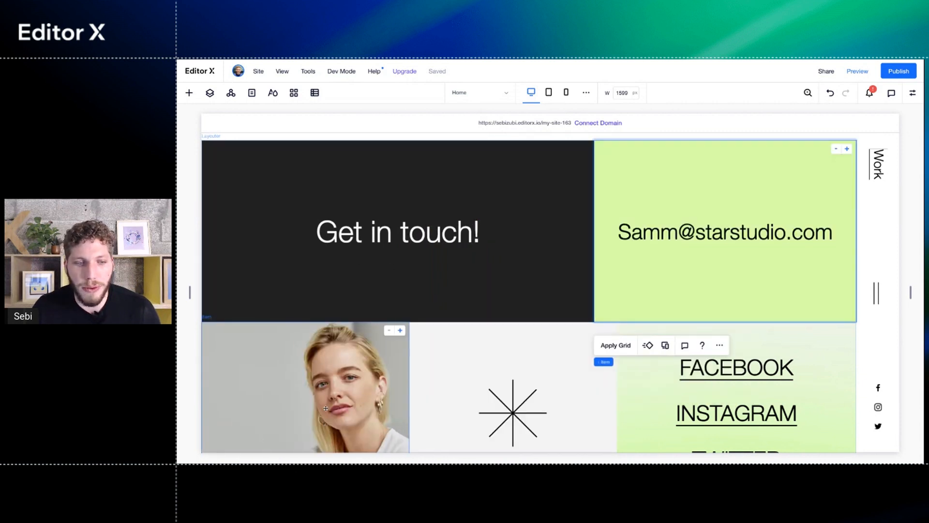
drag(311, 373, 588, 241)
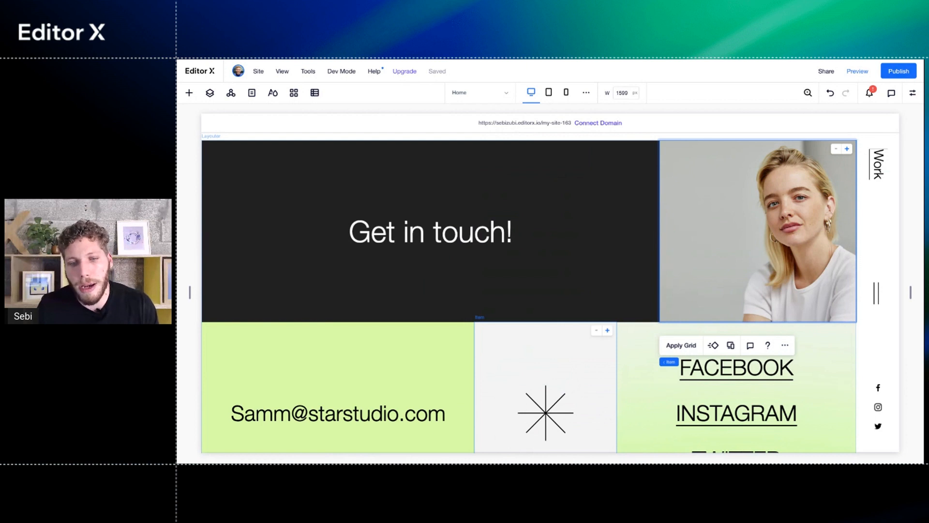
drag(546, 413, 717, 272)
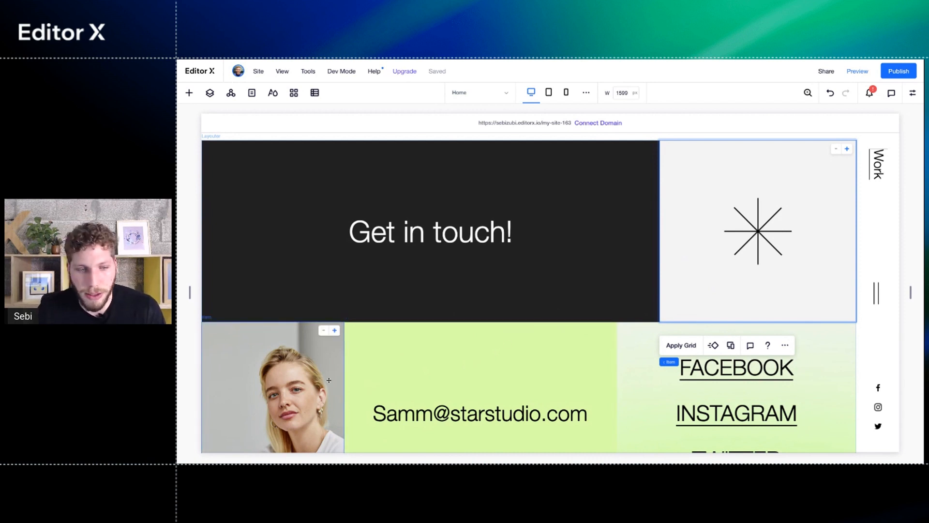
- Widen the portrait item in the layouter's second row to 40%
click(332, 351)
drag(334, 331, 517, 334)
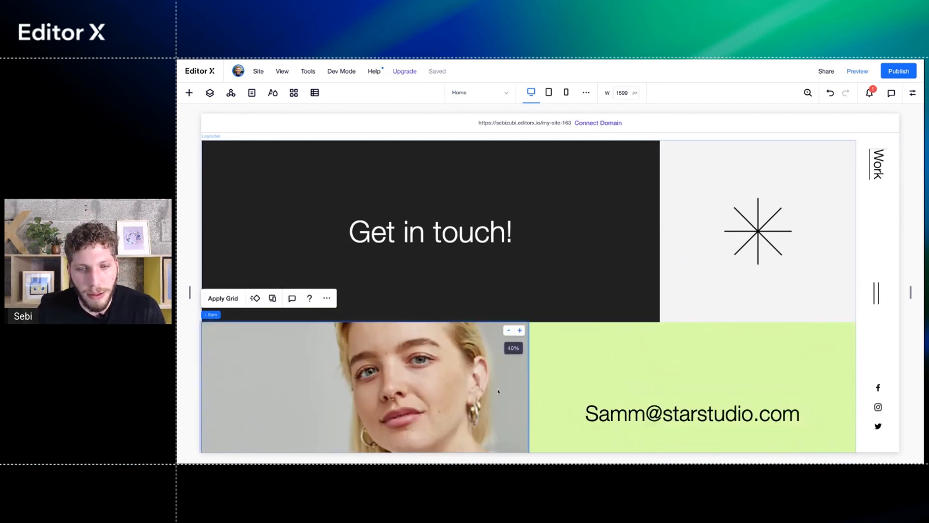
scroll(498, 388, down, 5)
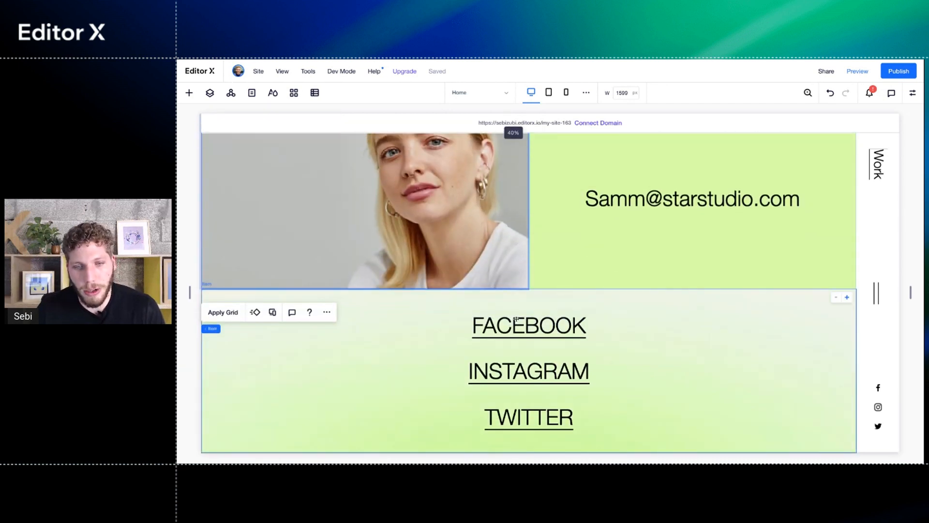
scroll(500, 290, up, 2)
scroll(500, 256, up, 1)
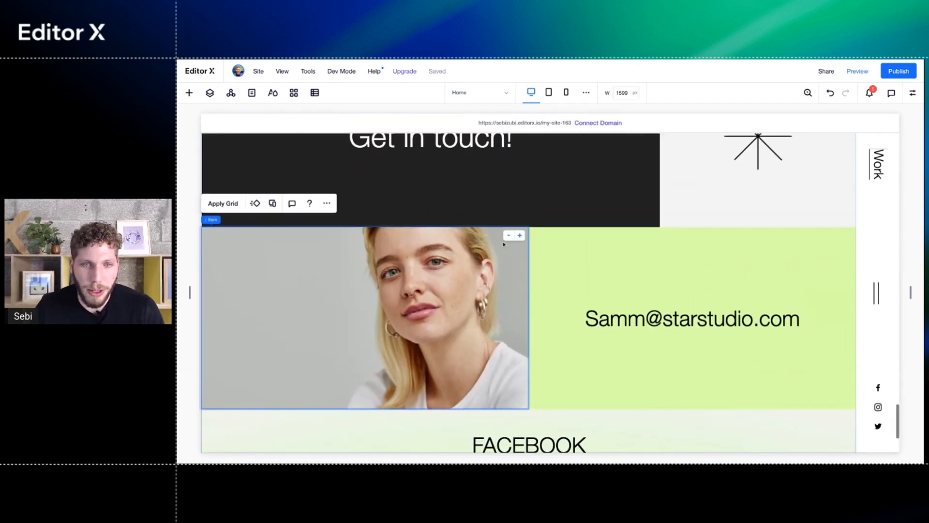
- Reduce the portrait item to 20% width and move the star item back to the start of the second row
click(508, 238)
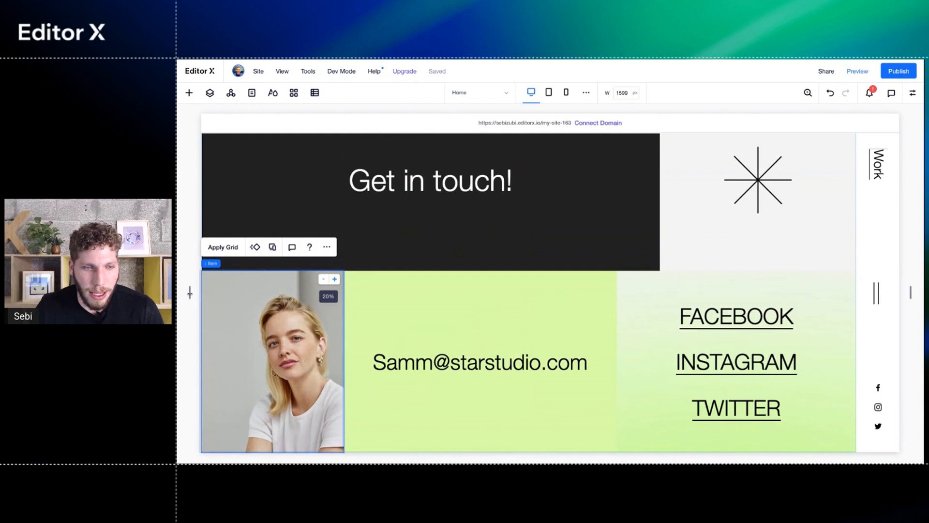
mouse_move(704, 195)
mouse_down()
mouse_move(352, 398)
mouse_move(310, 388)
mouse_move(339, 382)
mouse_up()
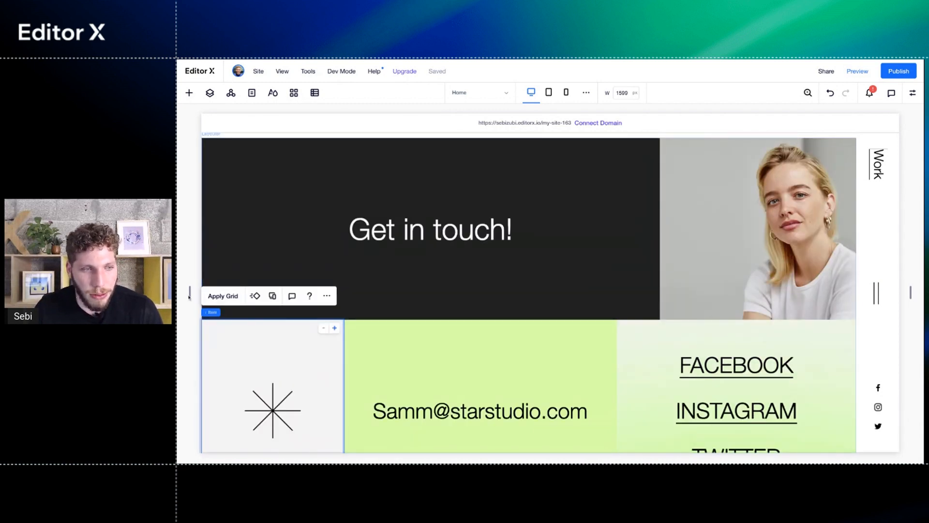
- Resize the canvas to about 769 px wide and check how the layouter items rearrange at the tablet breakpoint
drag(189, 296, 371, 292)
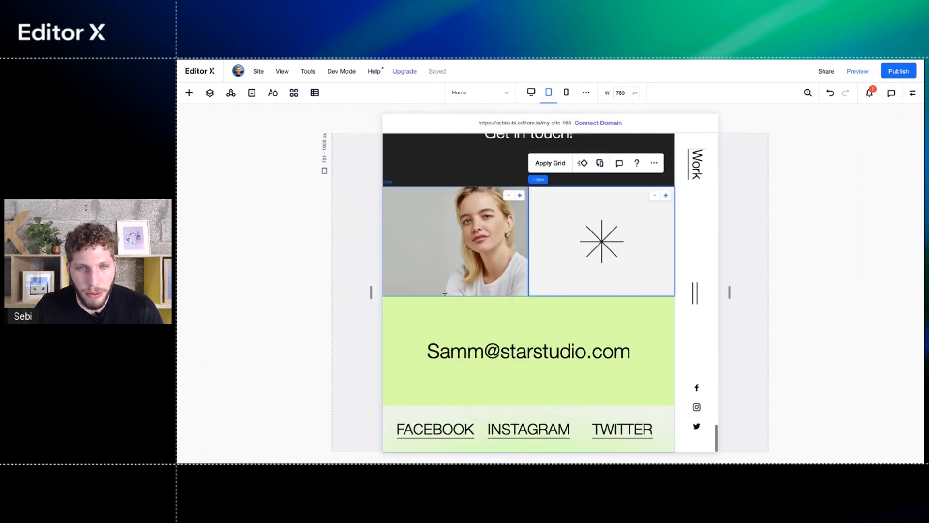
scroll(445, 293, up, 3)
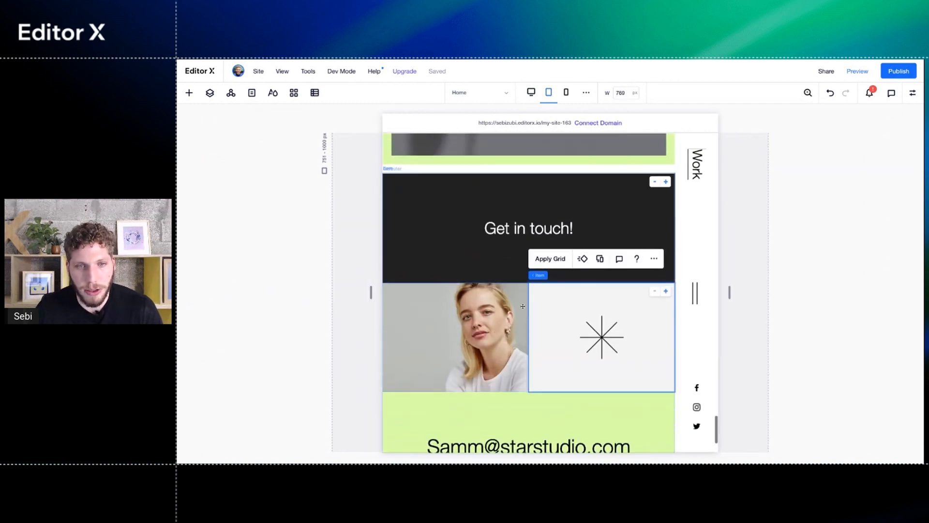
- Widen the canvas to about 1215 px and check how the Get in touch layouter rearranges at the desktop breakpoint
click(438, 265)
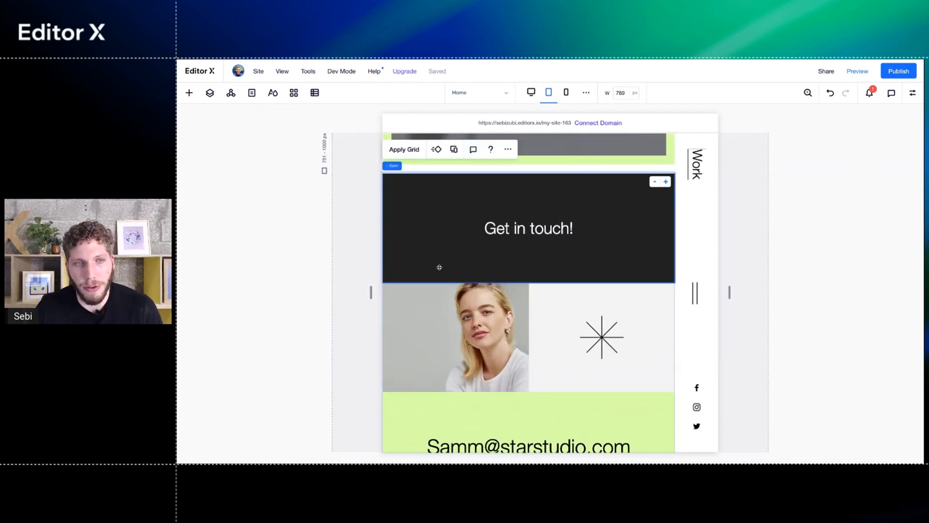
click(476, 313)
scroll(465, 319, down, 3)
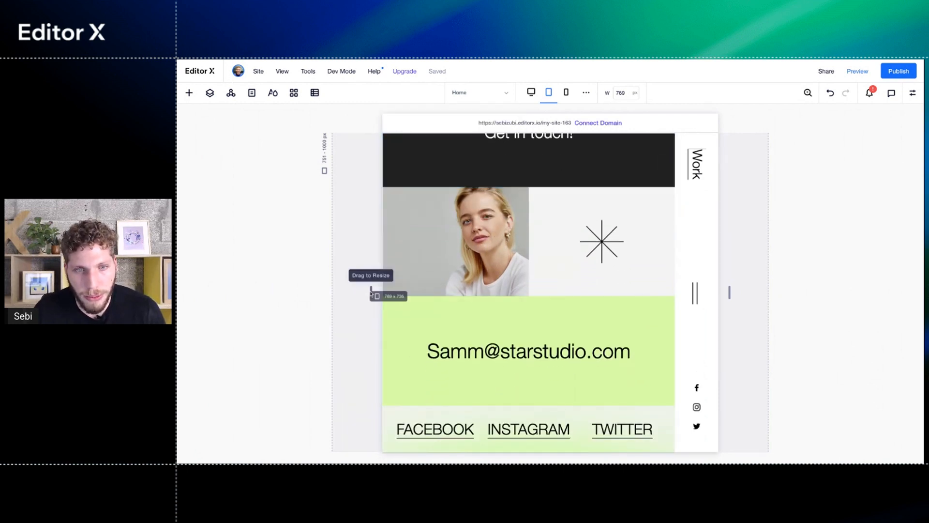
drag(371, 293, 278, 294)
scroll(400, 334, down, 3)
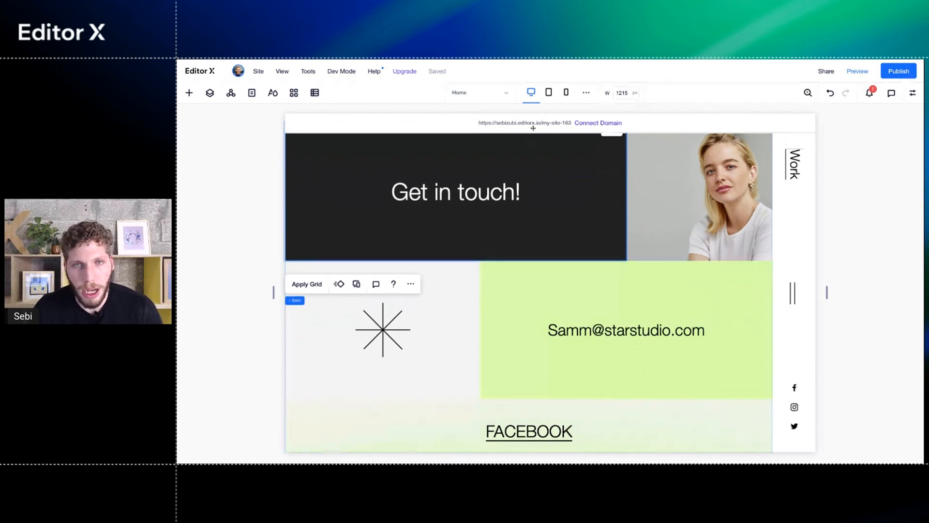
- Set the layouter's light green email item to Don't Display on the tablet breakpoint
click(549, 92)
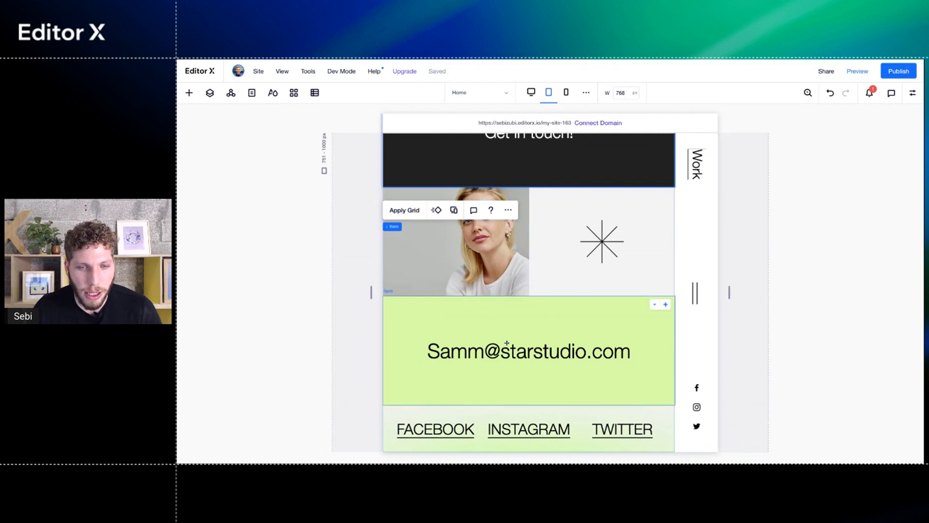
right_click(512, 320)
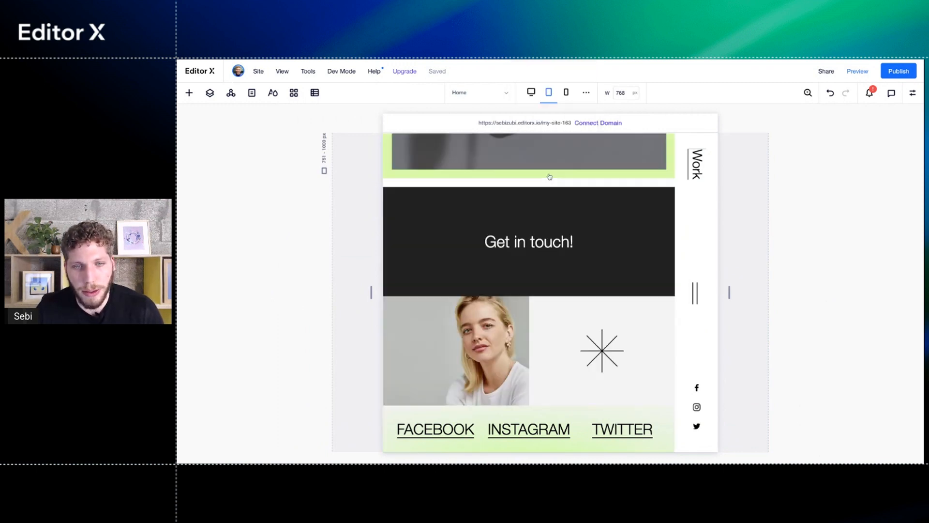
click(548, 174)
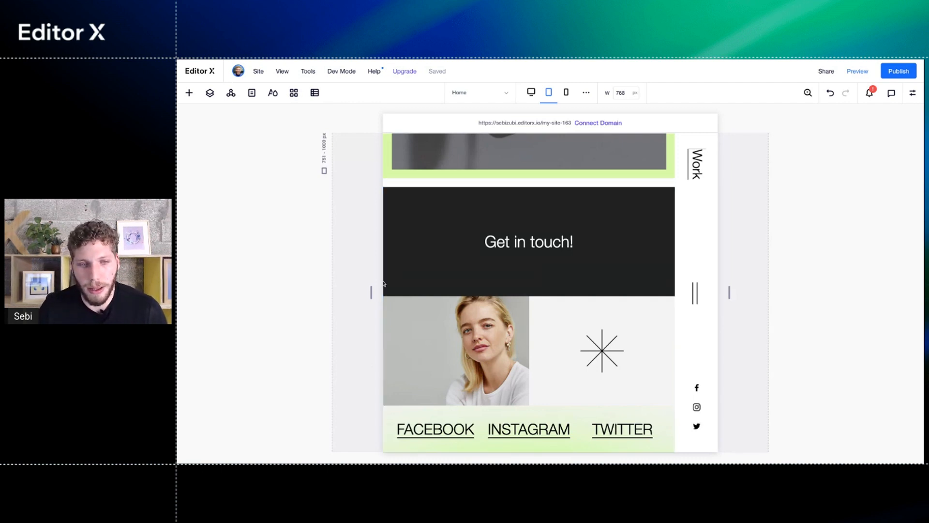
- Widen the canvas to about 1188 px and check the email item and the sections above it at the desktop breakpoint
drag(371, 292, 279, 293)
scroll(574, 285, down, 2)
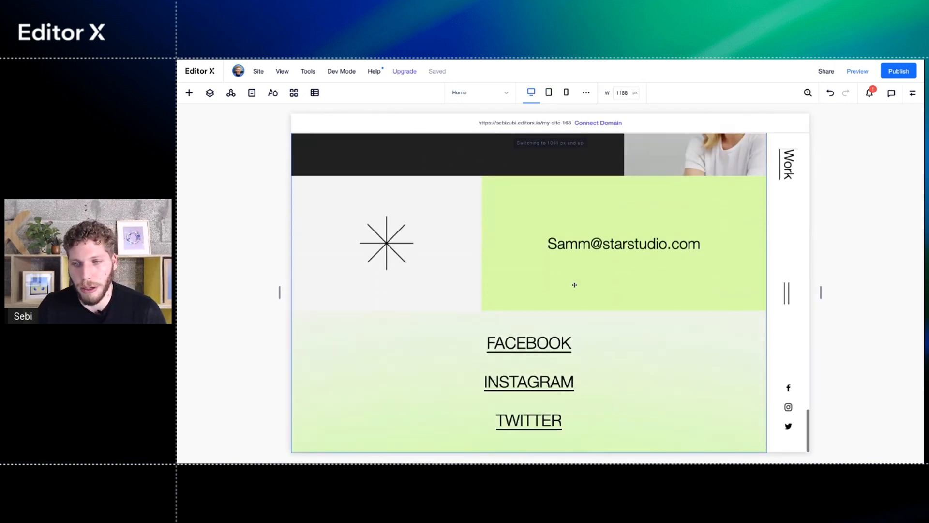
scroll(574, 285, up, 3)
scroll(574, 284, up, 5)
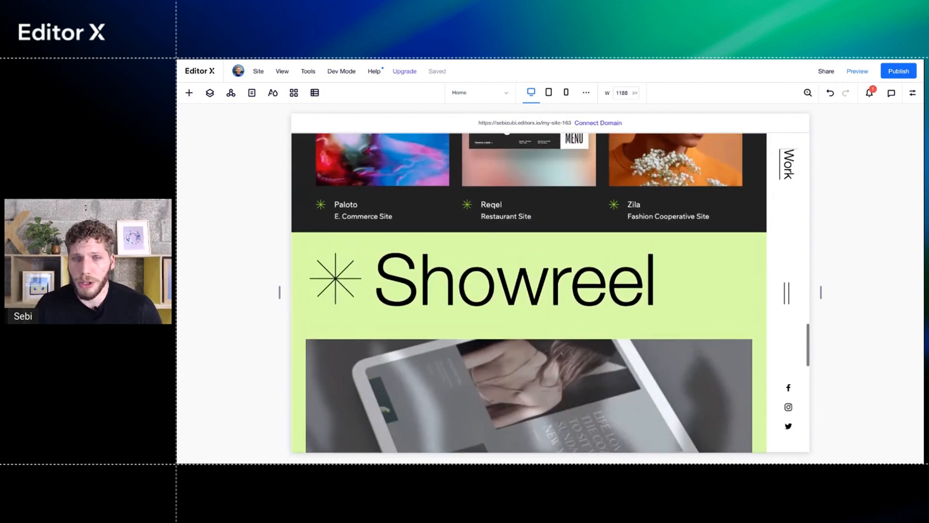
scroll(529, 293, up, 10)
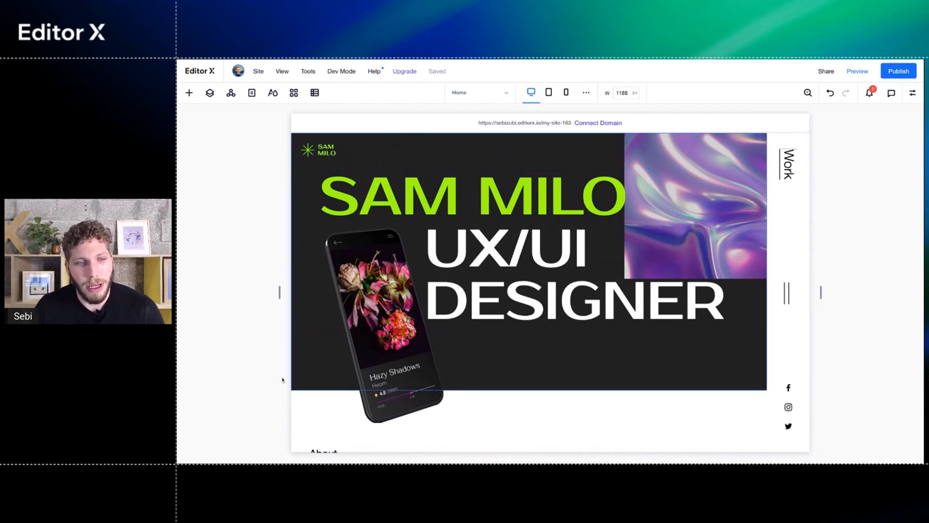
- Resize the canvas to about 864, 896 and 1170 px and compare the hero, collaborations and Latest designs sections across breakpoints
drag(279, 292, 350, 292)
scroll(436, 359, down, 5)
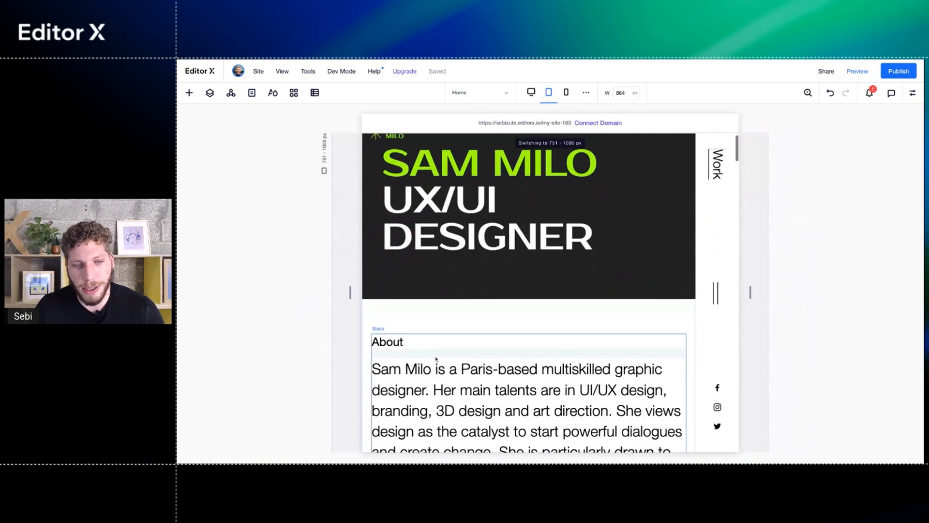
scroll(435, 360, down, 3)
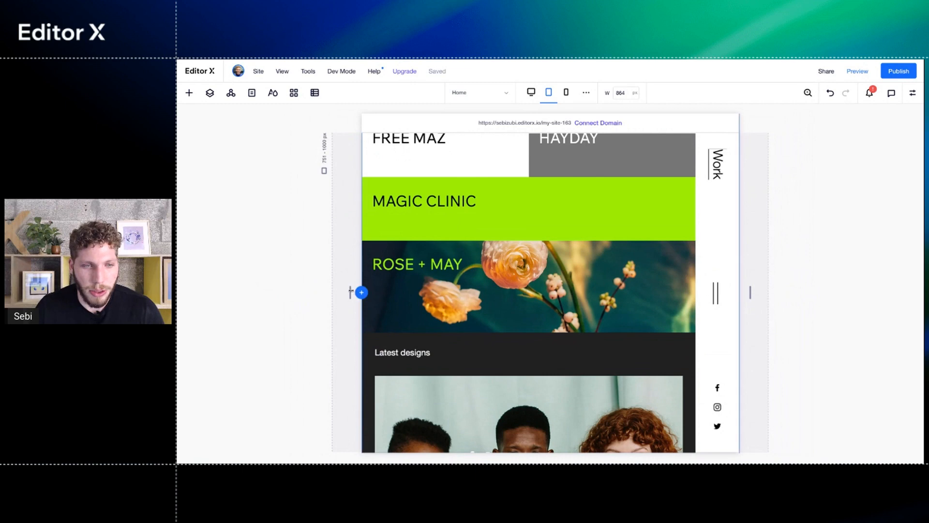
mouse_move(351, 291)
mouse_down()
mouse_move(291, 291)
mouse_move(355, 292)
mouse_up()
scroll(436, 353, down, 2)
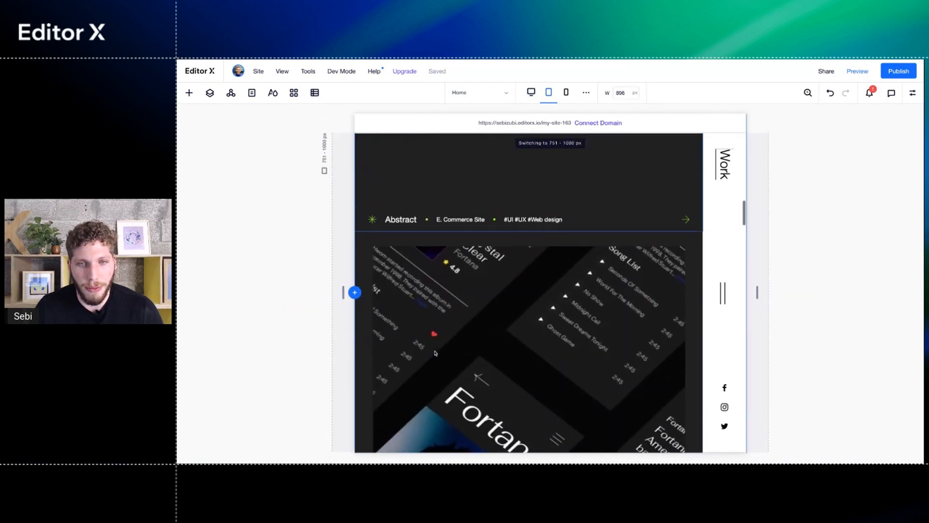
scroll(438, 313, down, 2)
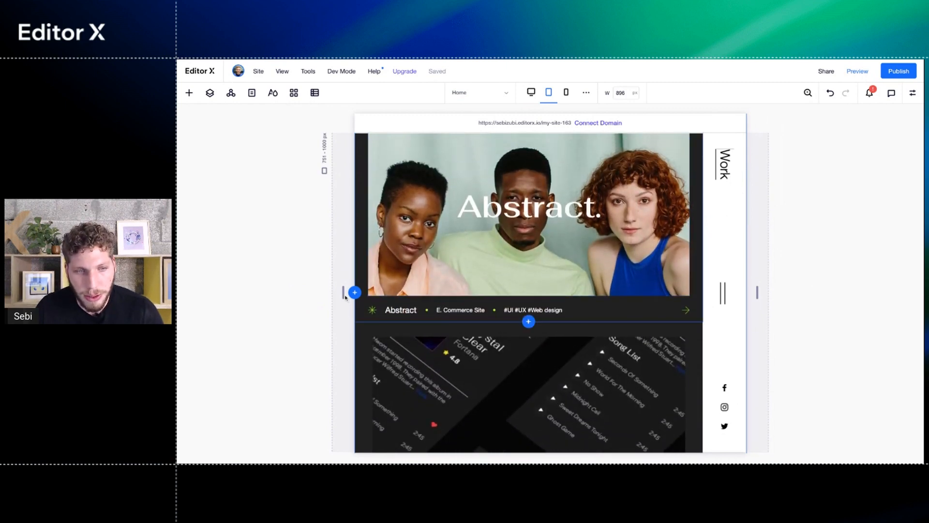
drag(343, 293, 284, 292)
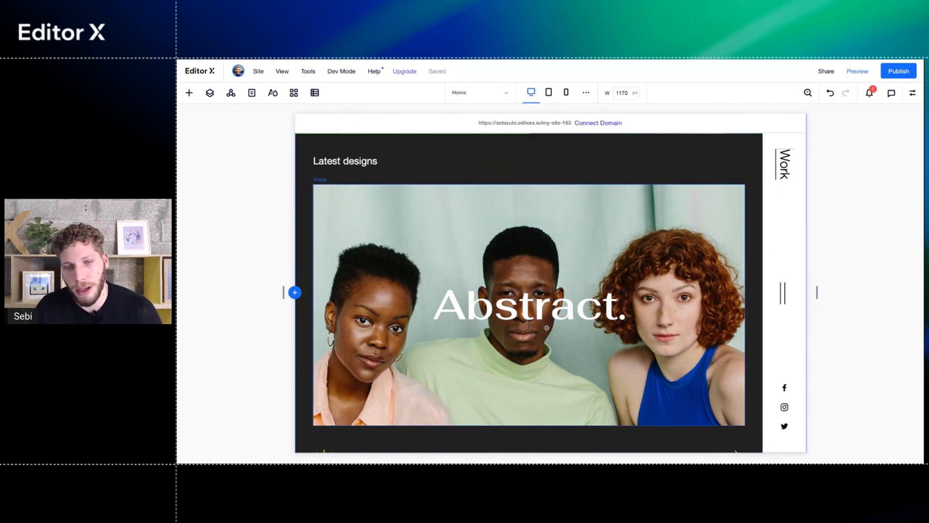
- Preview the site and review it from Latest designs through the projects and Showreel video to the Get in touch layouter
click(858, 71)
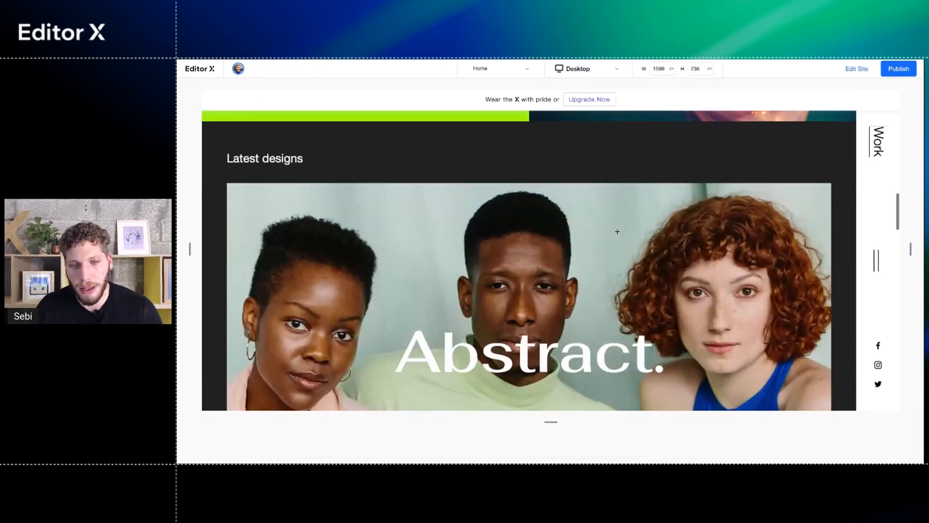
scroll(617, 232, down, 7)
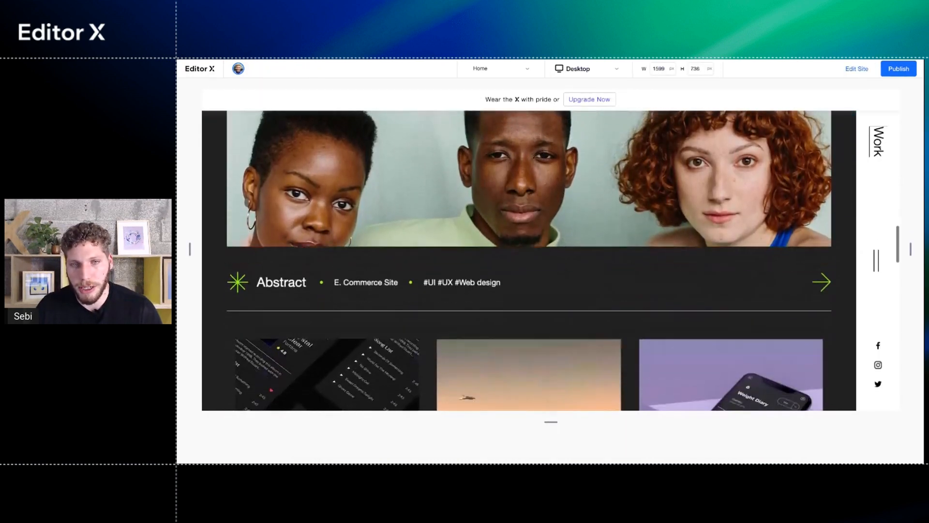
scroll(529, 260, down, 8)
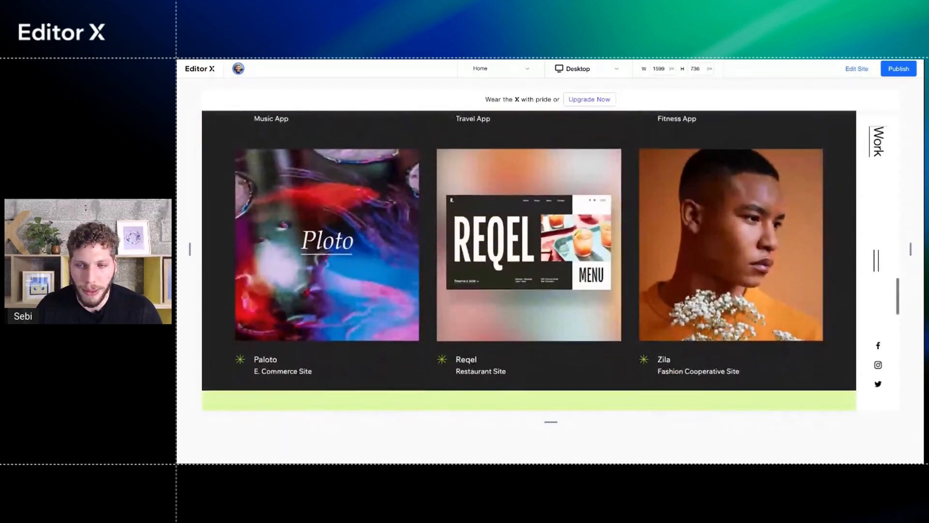
scroll(529, 260, down, 6)
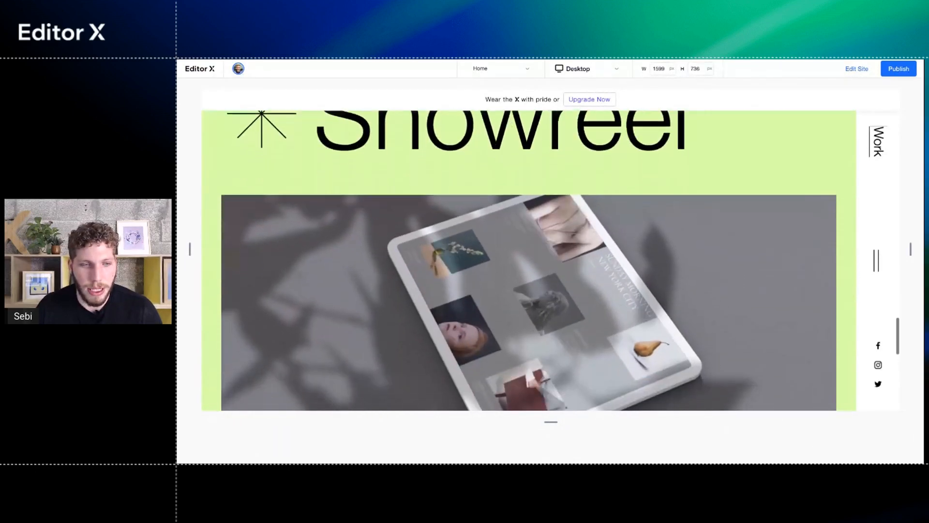
scroll(529, 261, down, 3)
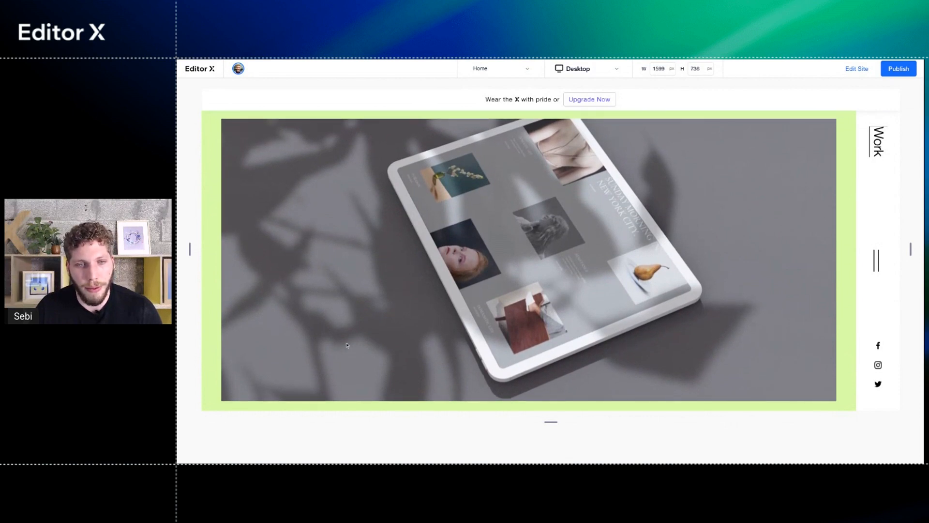
scroll(325, 326, down, 5)
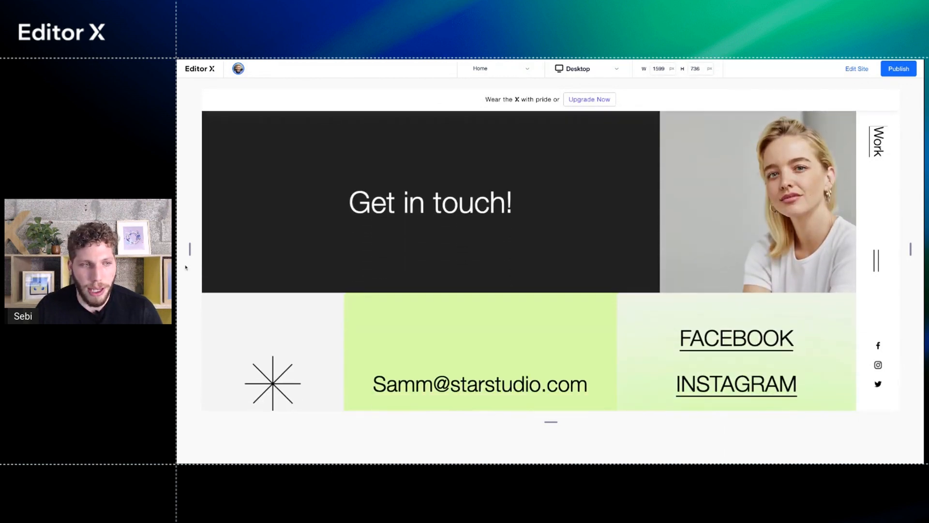
- Narrow the preview to about 1427 px, return to the hero, and set the preview width to 1400 px
drag(190, 249, 227, 249)
scroll(362, 235, up, 15)
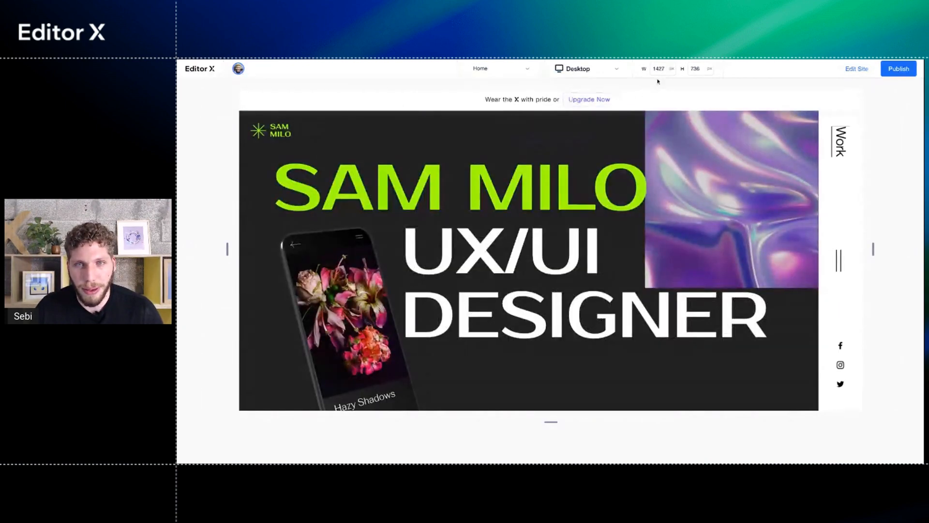
click(661, 72)
text(1400)
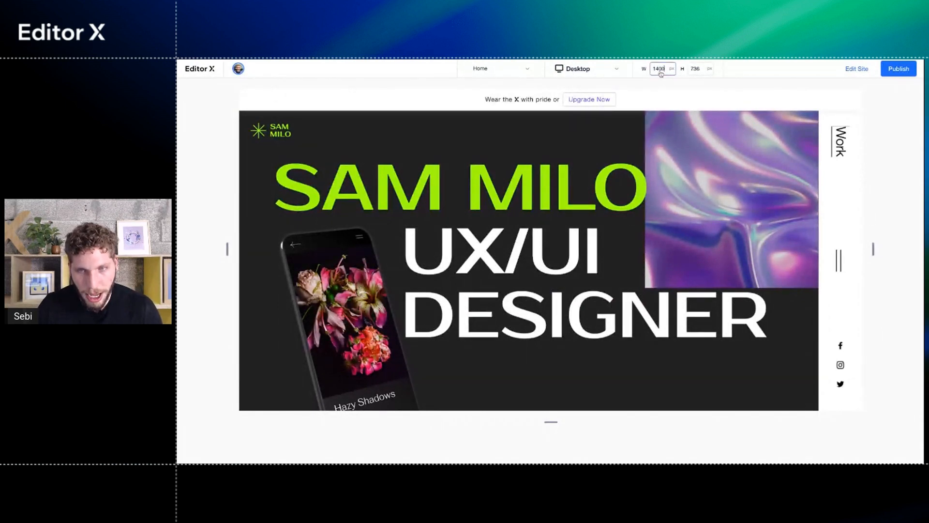
key(Return)
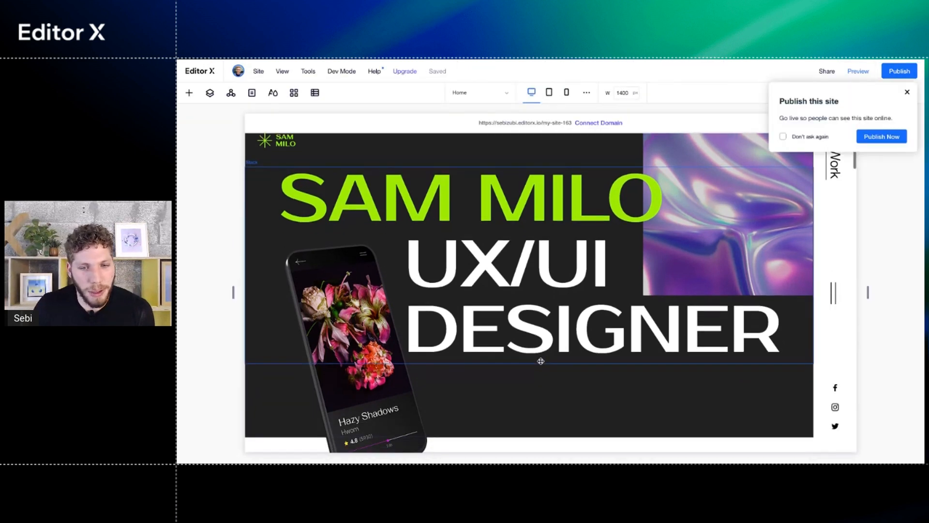
- Compare the hero section on the desktop, tablet and mobile breakpoints, ending on desktop
scroll(540, 361, down, 1)
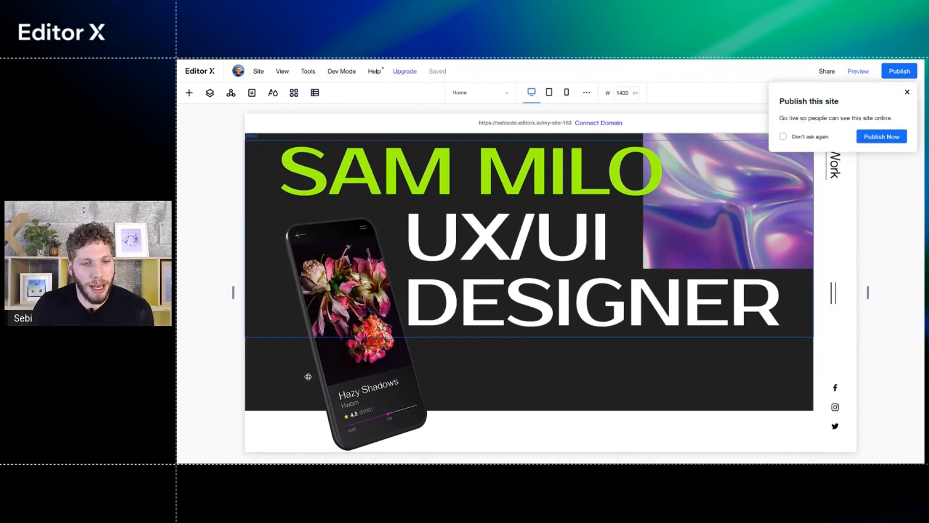
scroll(315, 429, up, 2)
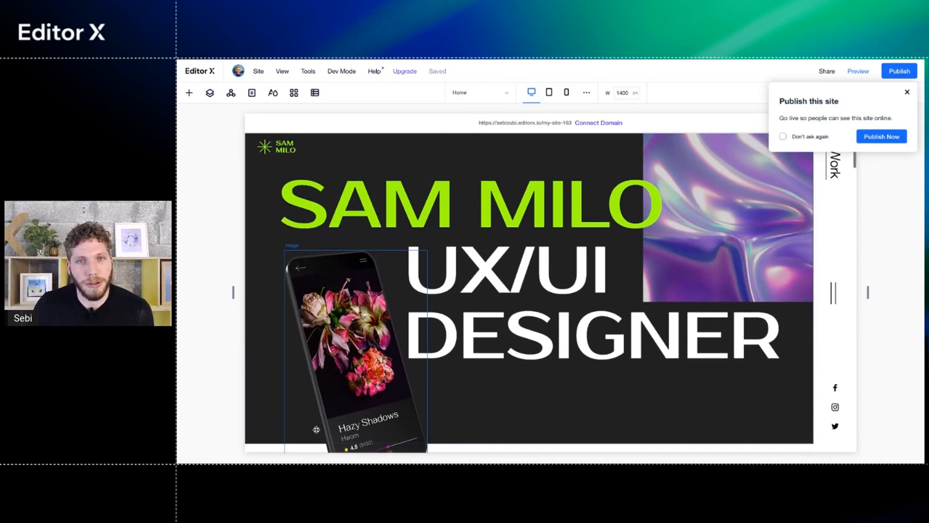
click(549, 92)
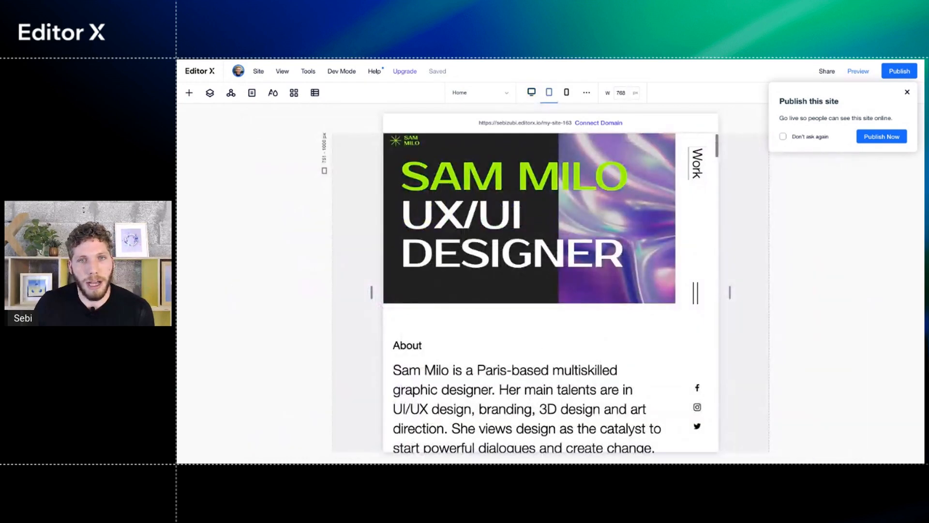
click(566, 92)
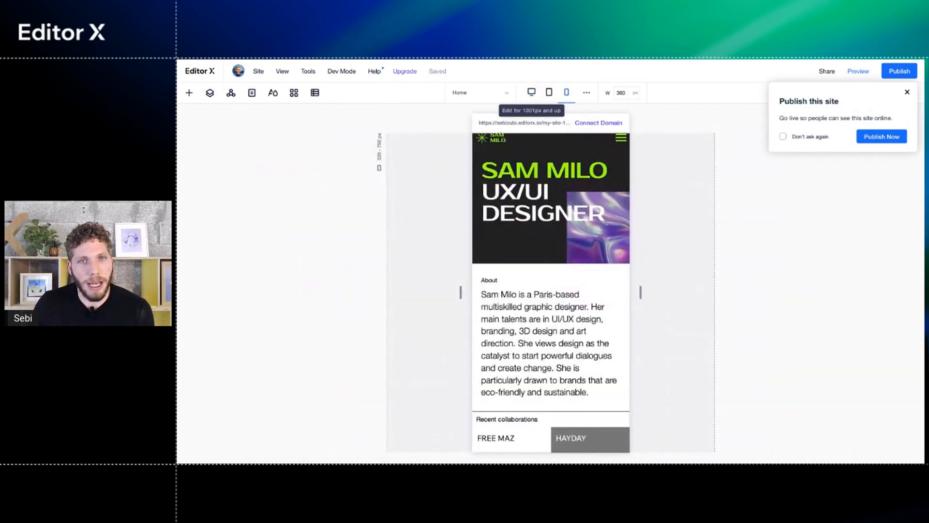
click(532, 92)
scroll(470, 223, up, 6)
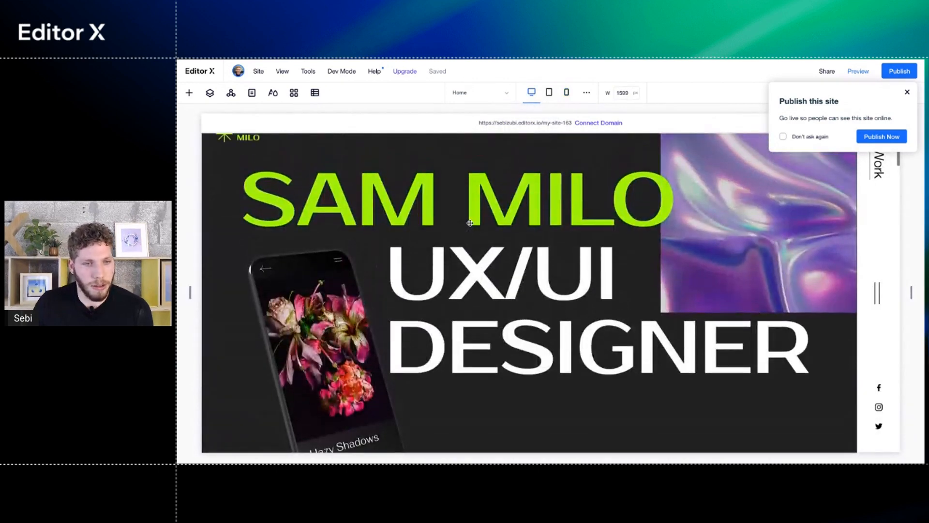
- Set the phone image in the hero section to Don't Display on the desktop breakpoint
scroll(282, 407, down, 1)
click(283, 407)
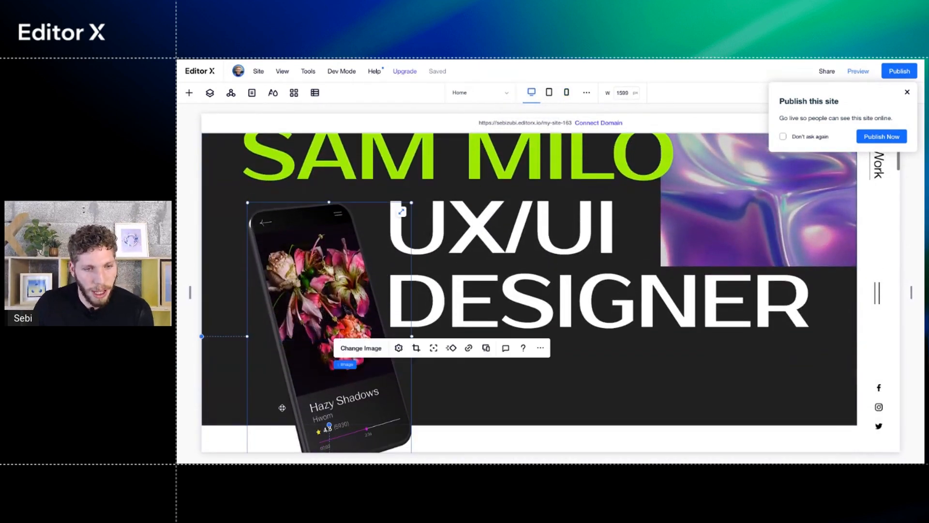
scroll(282, 408, up, 1)
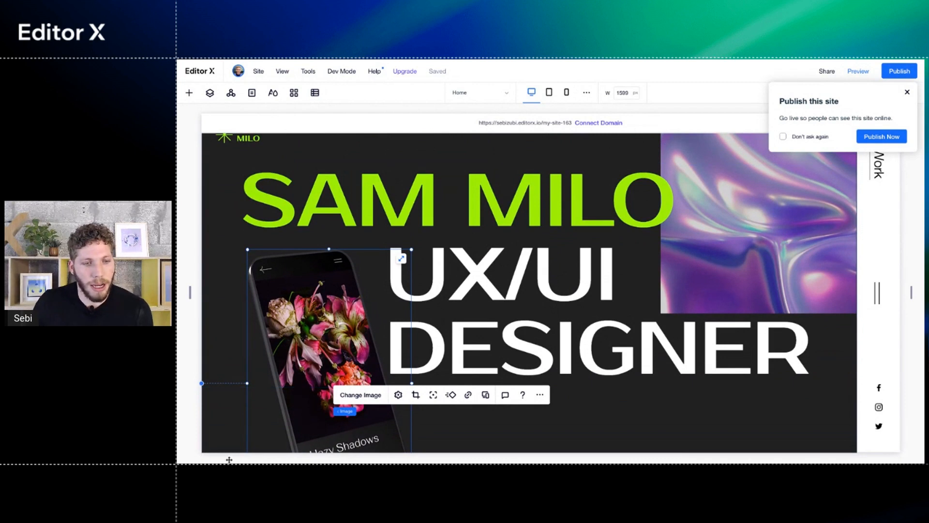
right_click(303, 409)
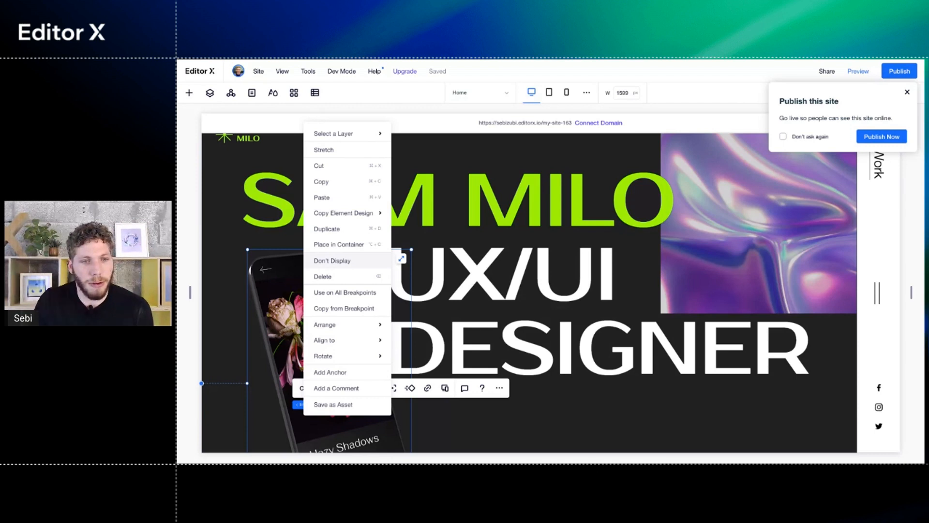
click(332, 260)
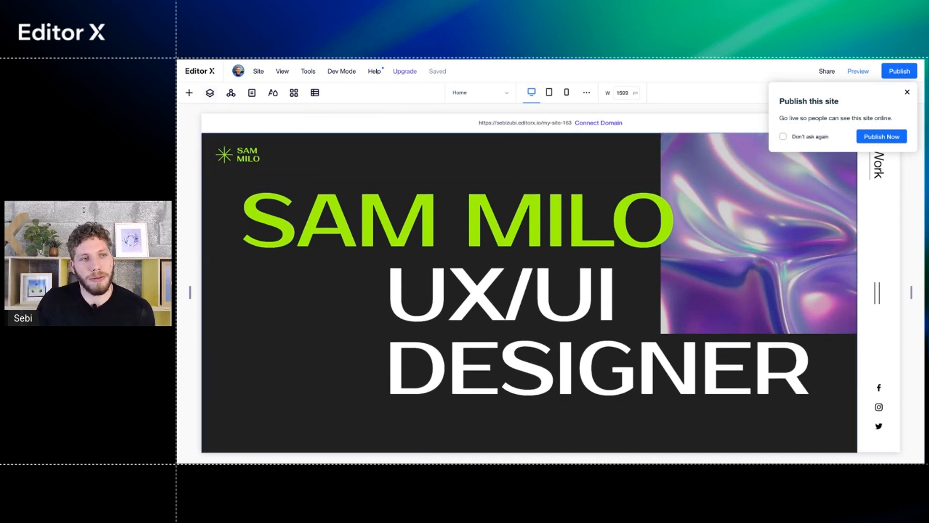
- Check the hero section's layers, restore the phone image's display, and return from the tablet to the desktop breakpoint
click(209, 93)
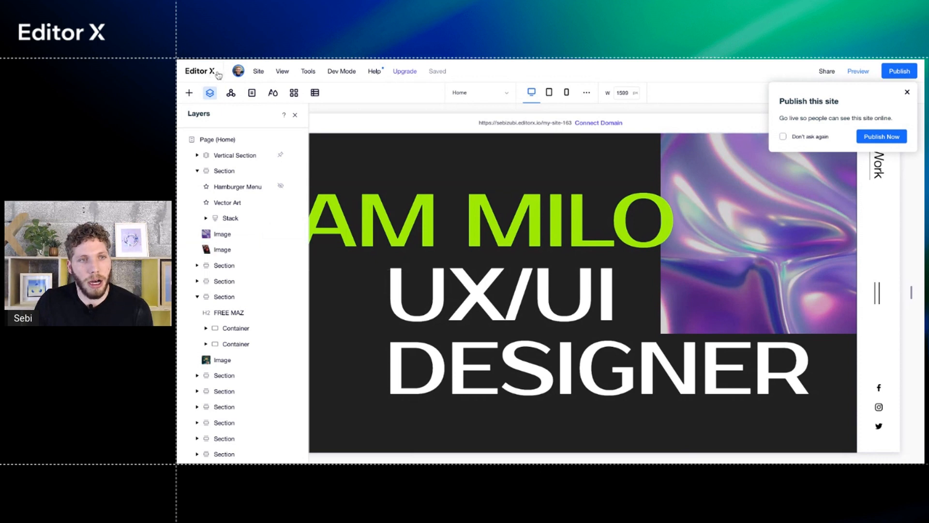
click(209, 93)
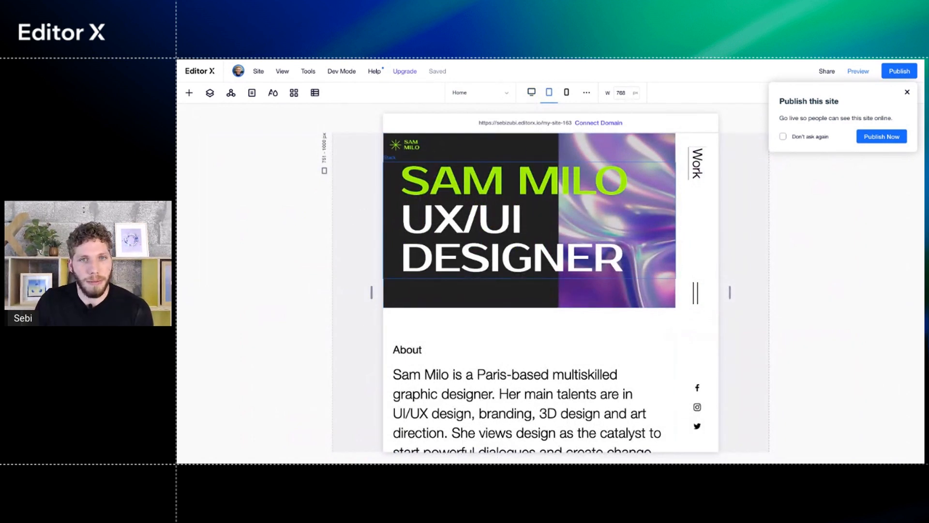
click(531, 92)
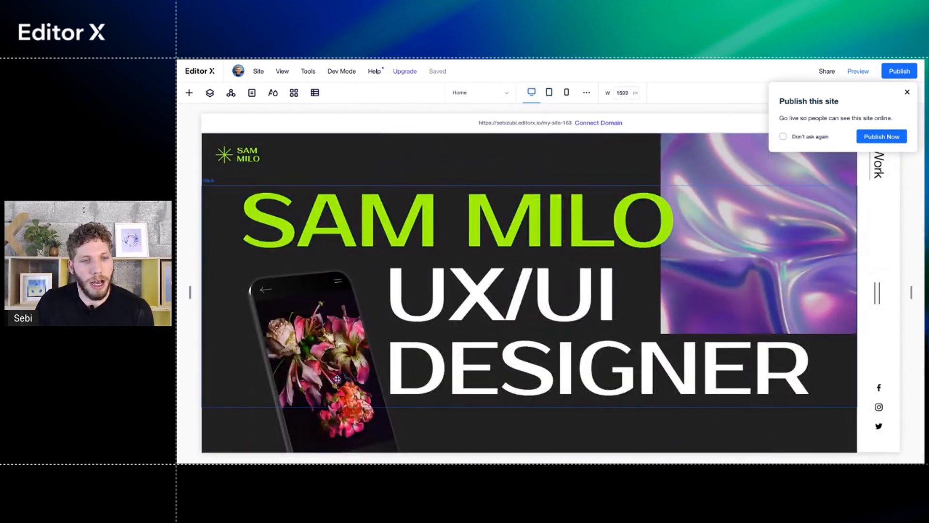
- Look over the hero section and its phone image down to the About heading, and return to the top
scroll(274, 452, down, 2)
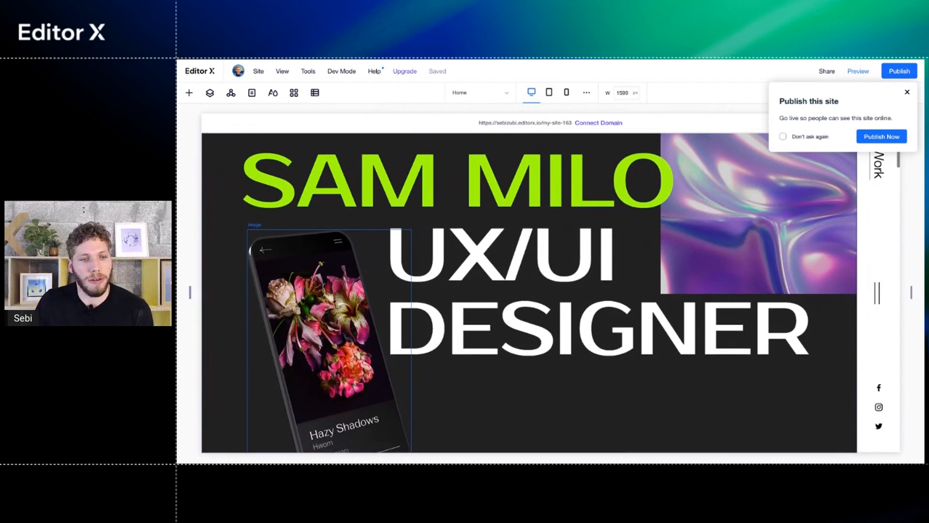
scroll(274, 452, down, 3)
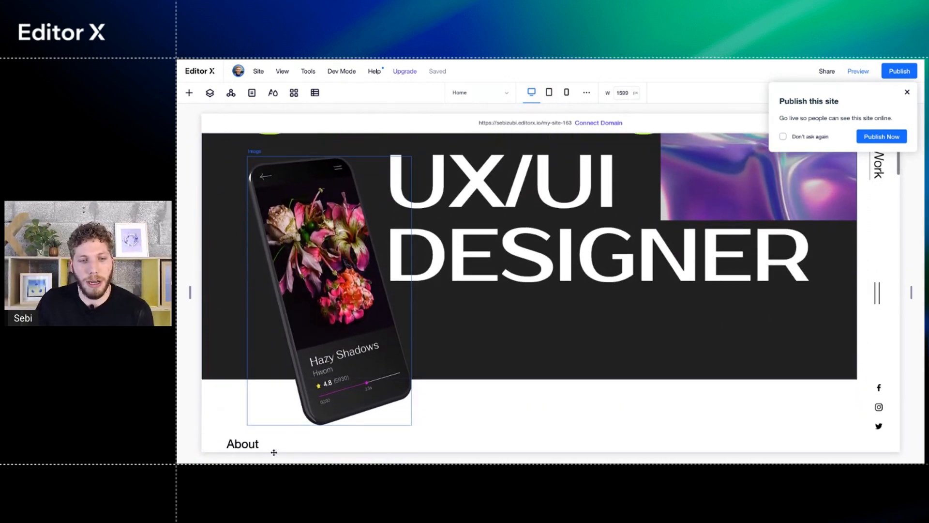
scroll(271, 450, up, 5)
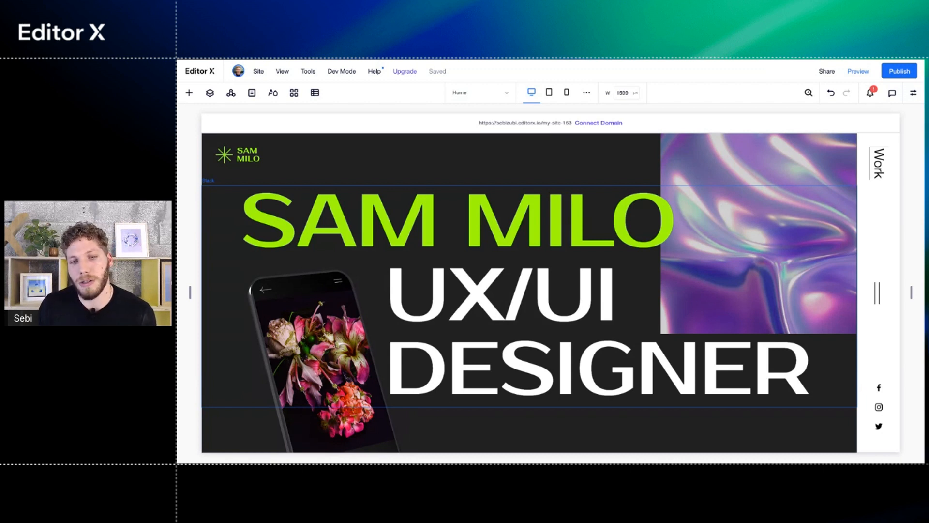
- Examine the sizing, docking and margins of the green name heading in the hero stack, and narrow the canvas to 1593 px
click(511, 267)
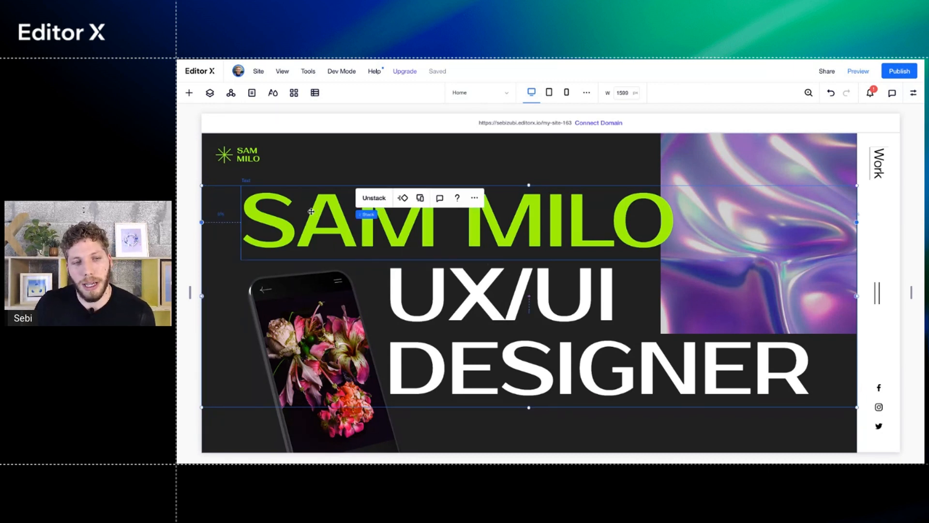
click(476, 330)
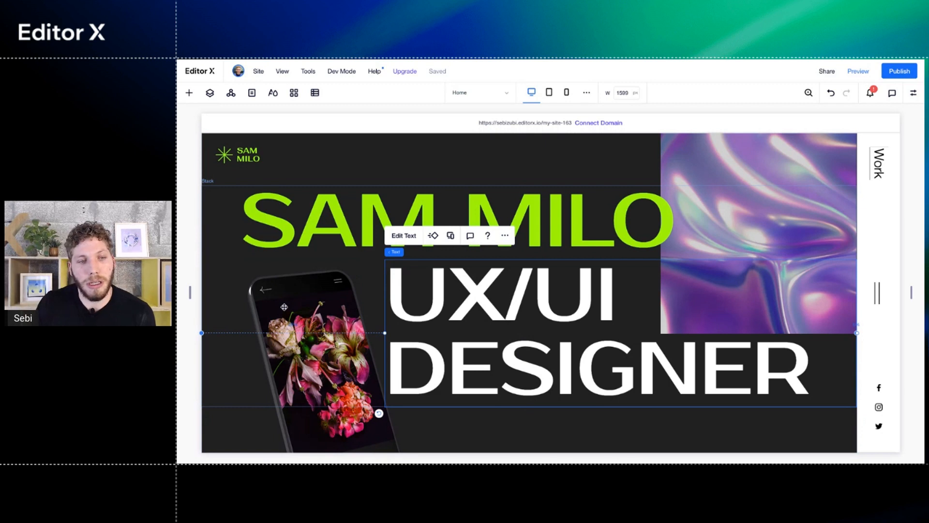
click(281, 206)
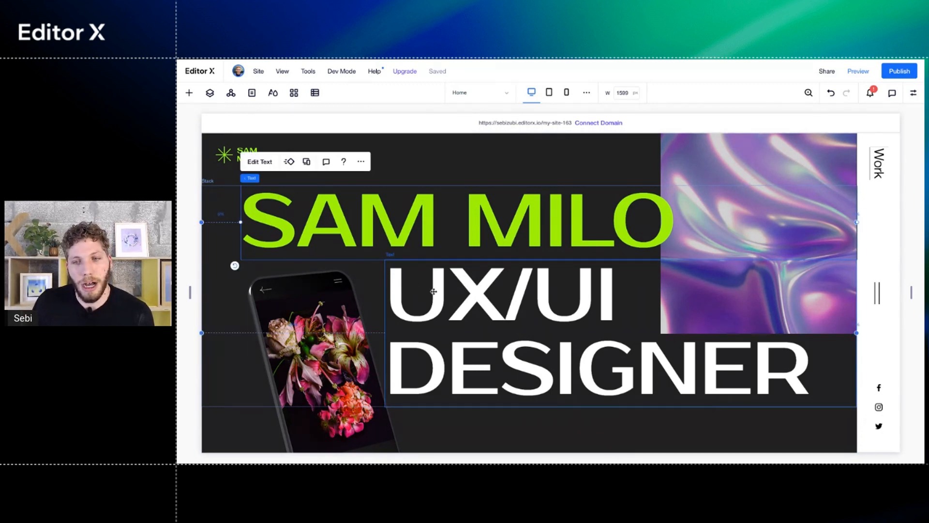
click(913, 93)
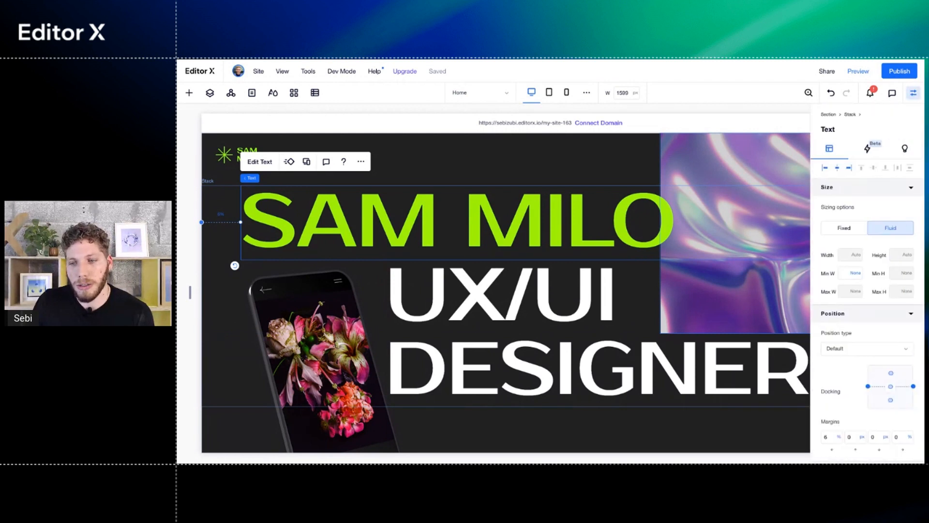
scroll(867, 312, down, 1)
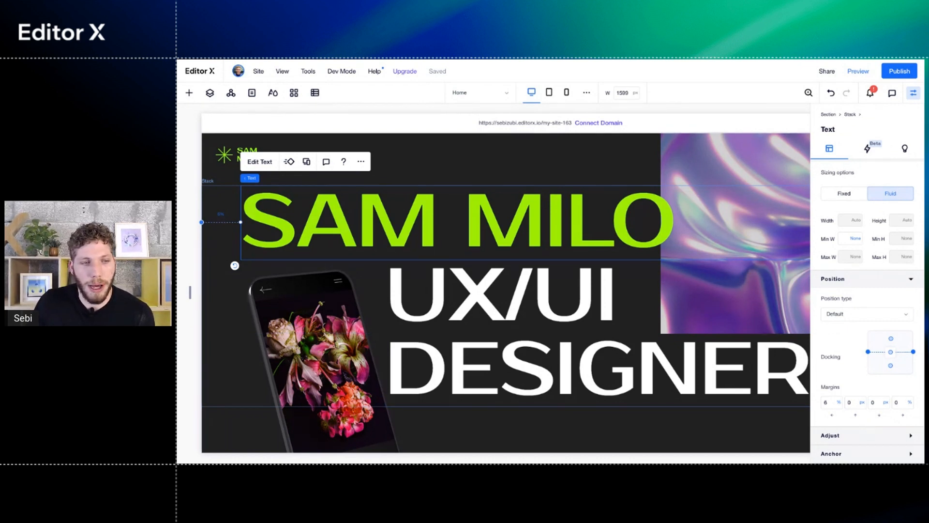
mouse_move(190, 292)
mouse_down()
mouse_move(249, 293)
mouse_move(191, 293)
mouse_up()
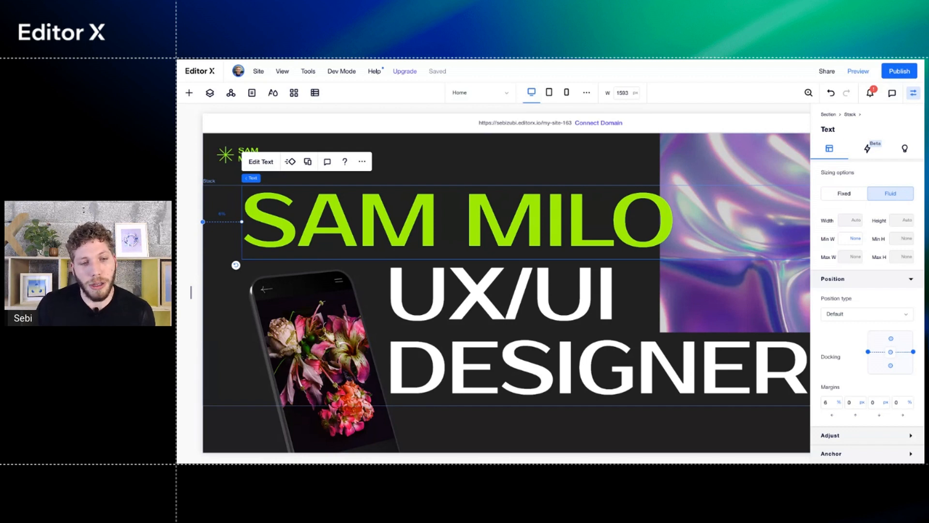
- Examine the docking and margins of the UX/UI DESIGNER text, reselect its parent stack, and close the element inspector
click(478, 303)
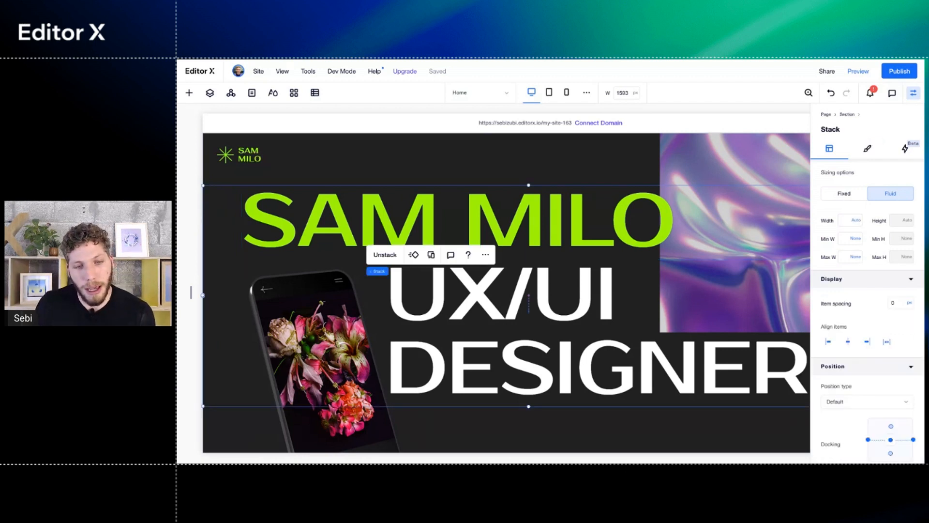
click(479, 303)
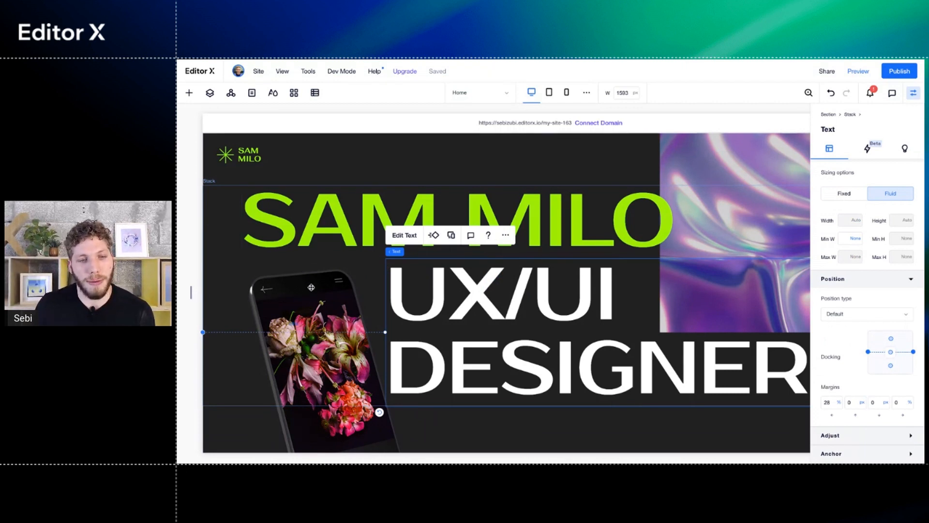
click(216, 222)
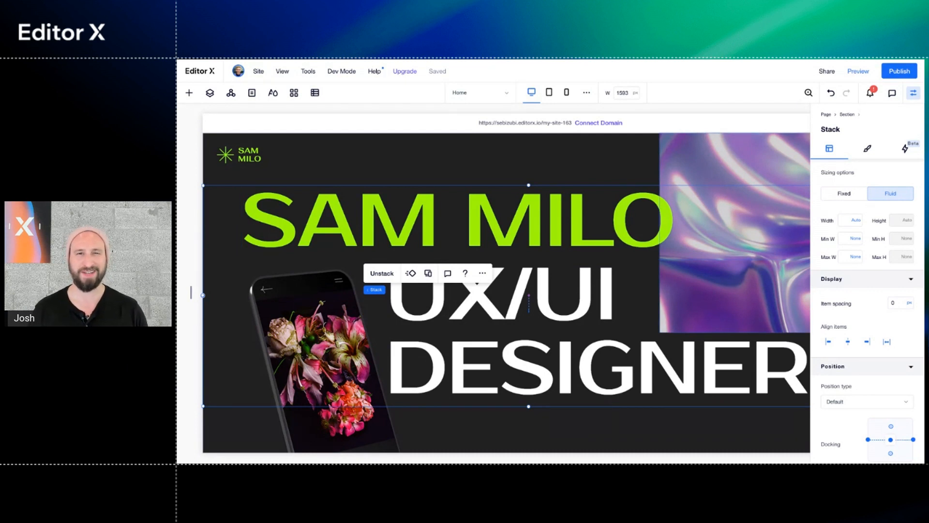
click(914, 93)
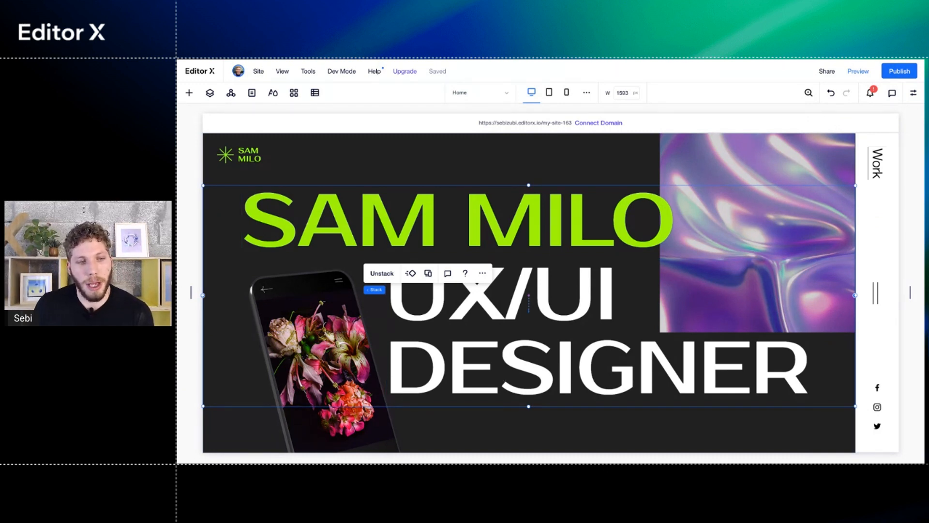
click(228, 301)
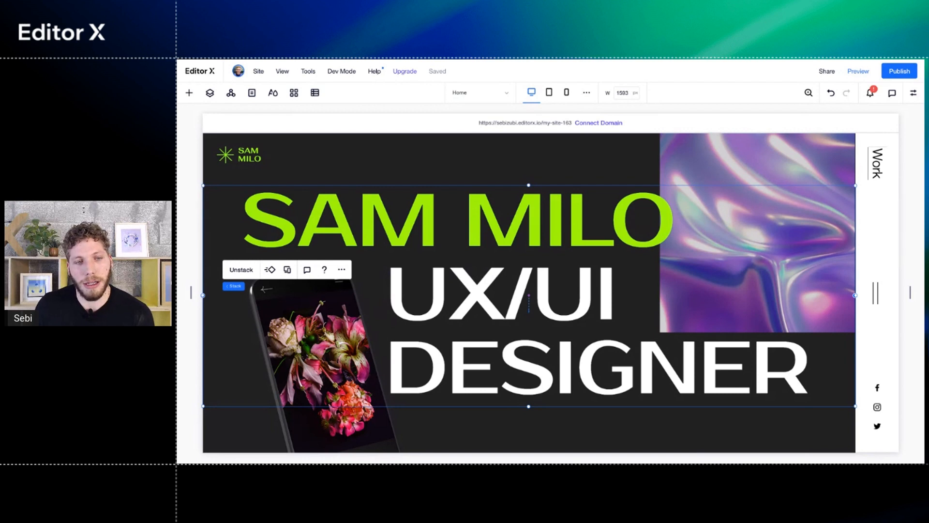